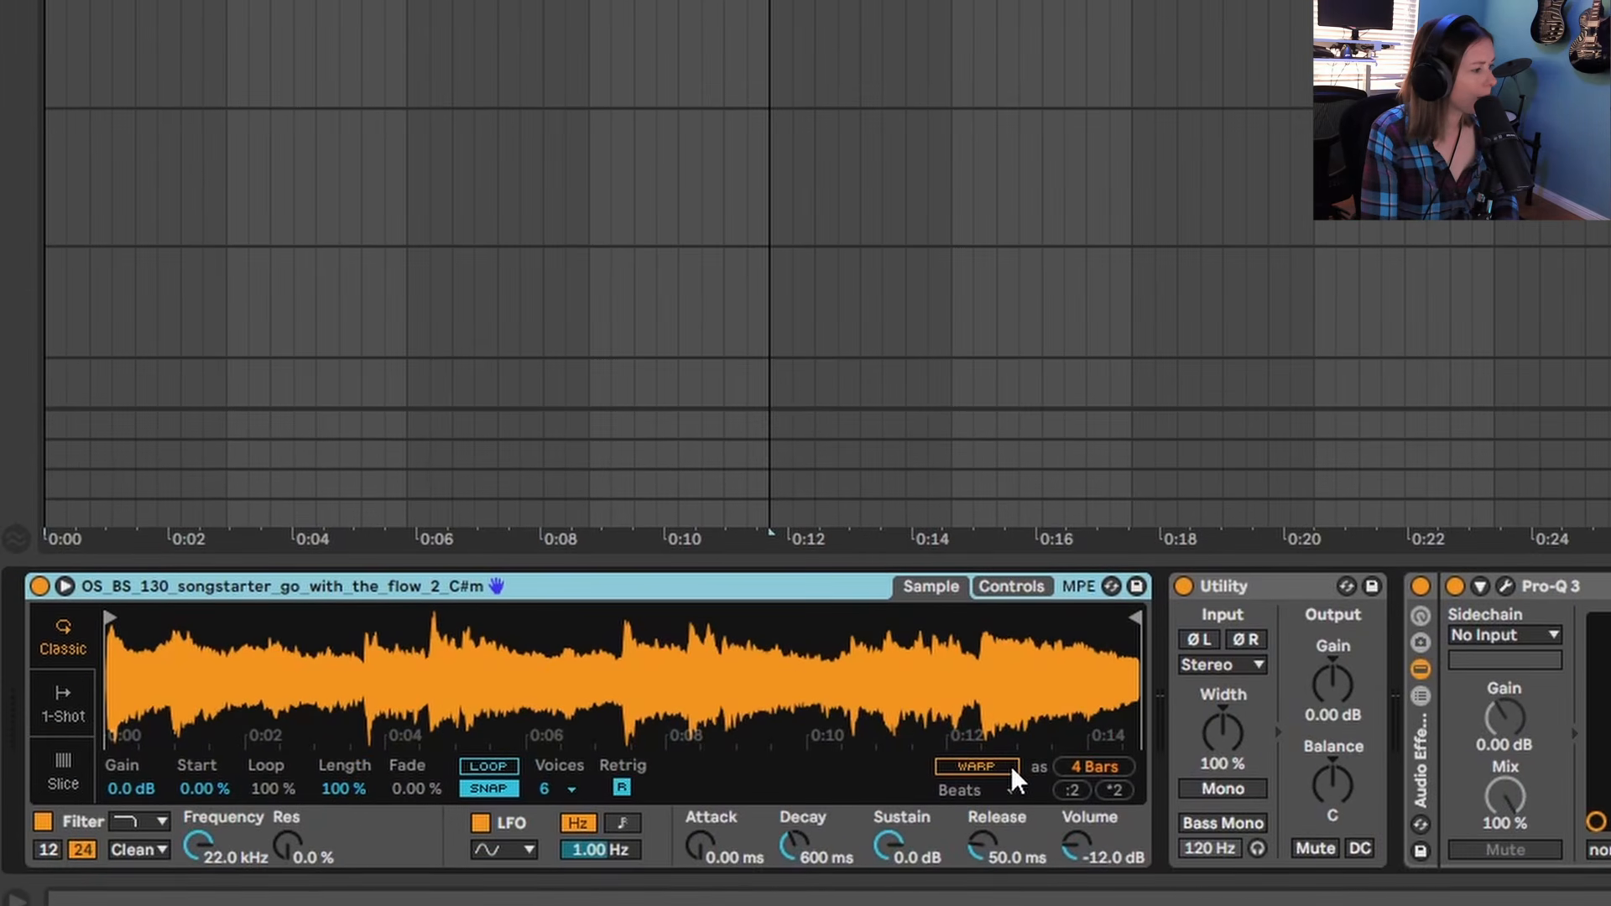
Warp the sample with the Complex Pro algorithm and switch the sampler to Slice mode.
left_click(1012, 769)
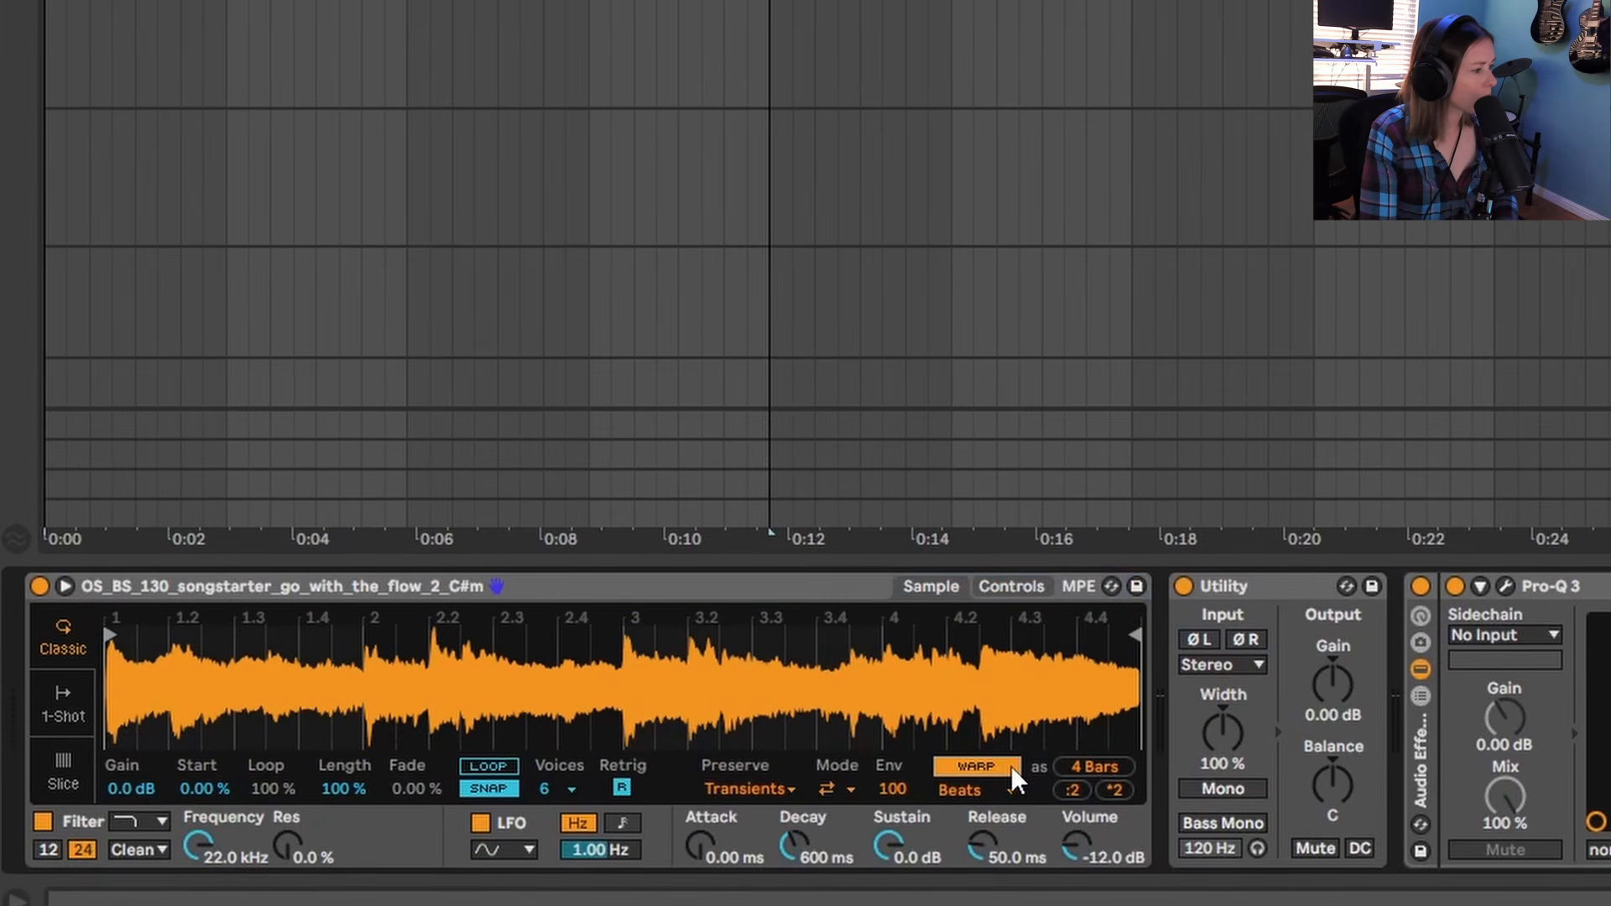
left_click(1009, 788)
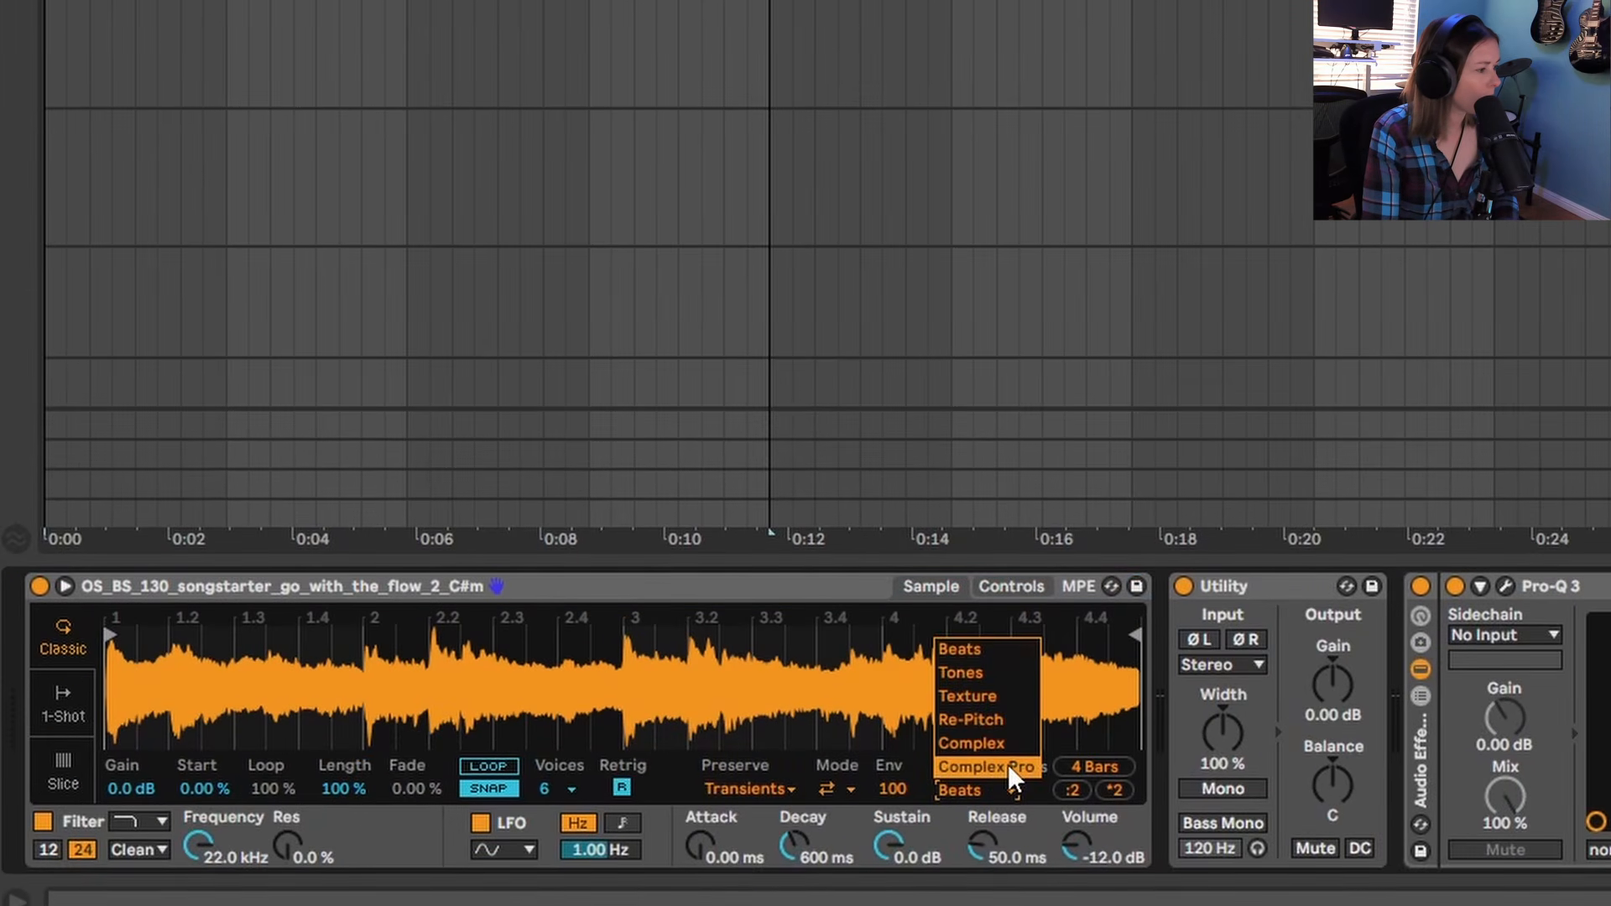
left_click(1005, 765)
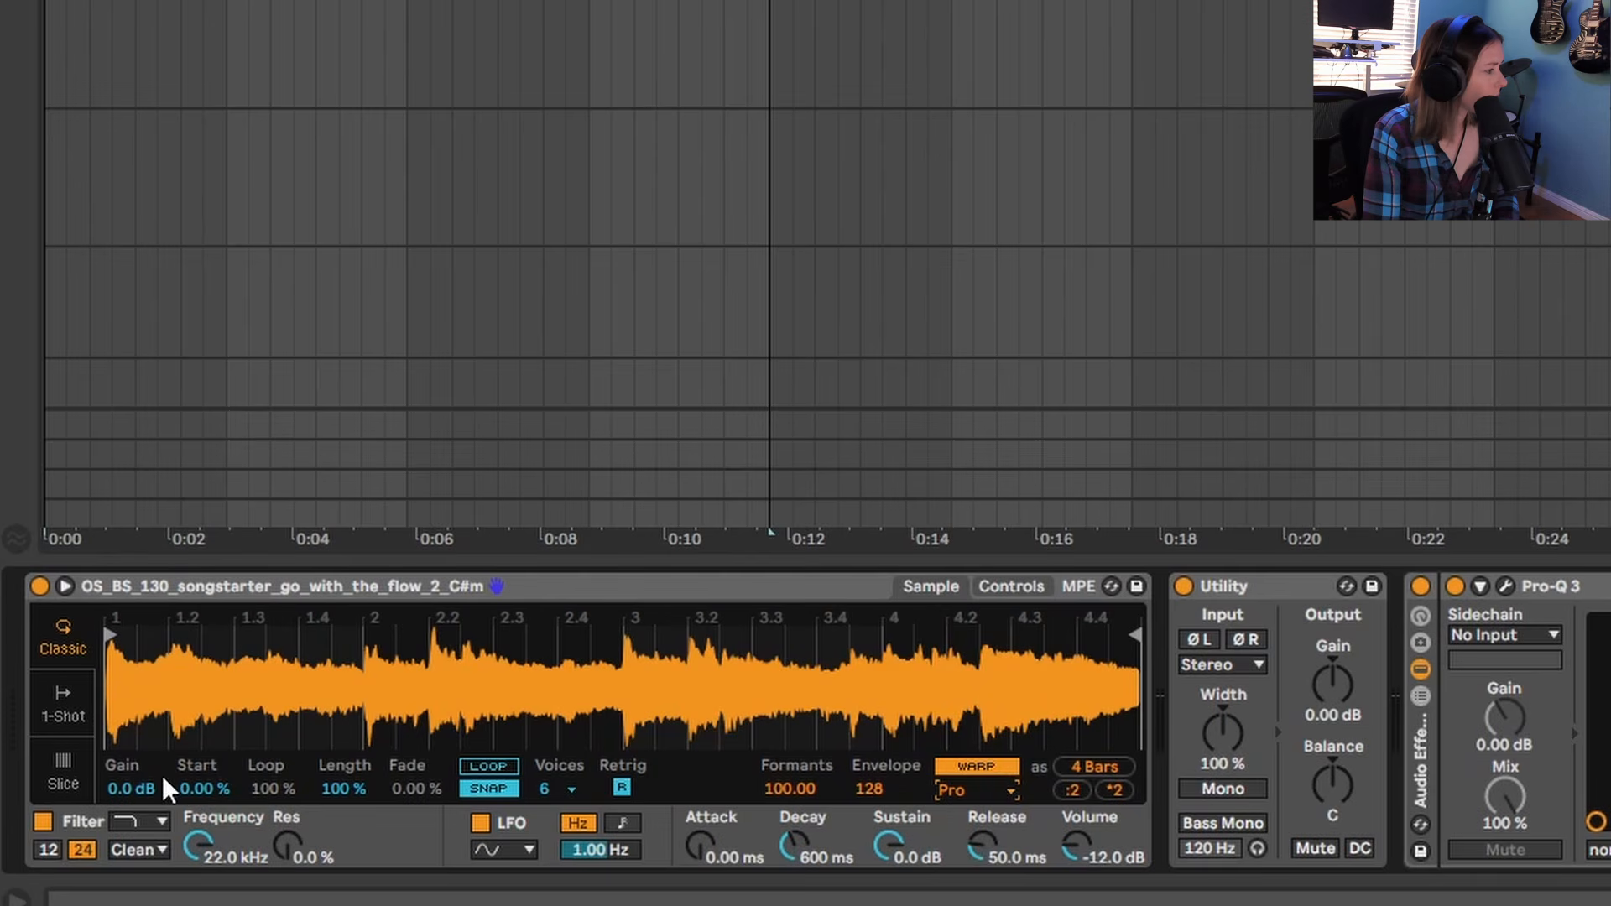
left_click(81, 776)
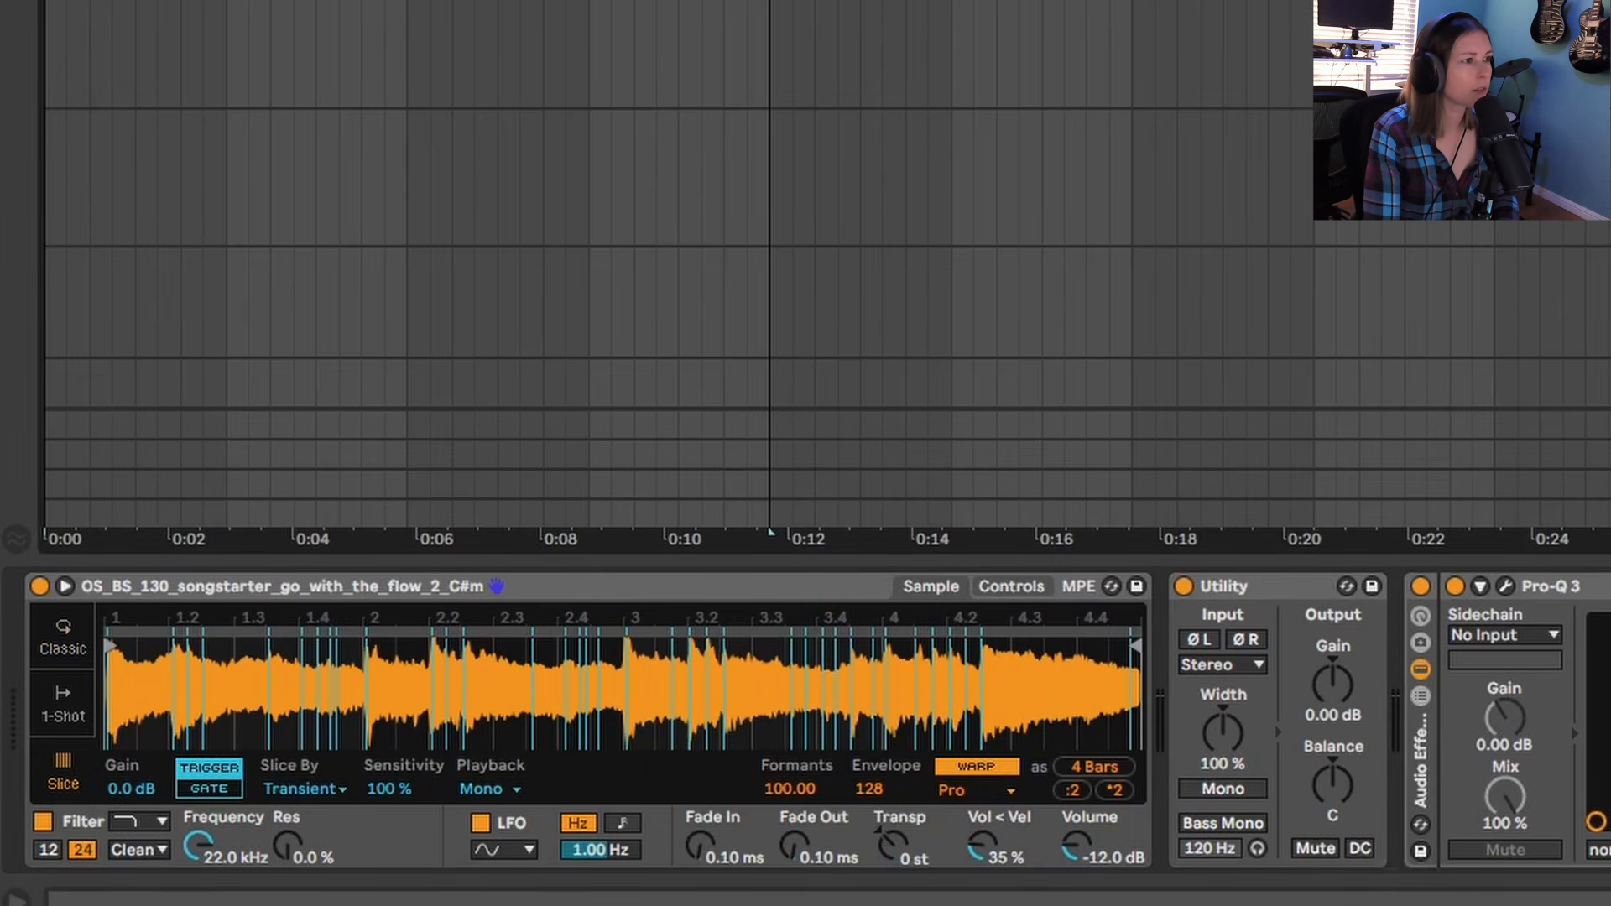
scroll(768, 206, "down", 2)
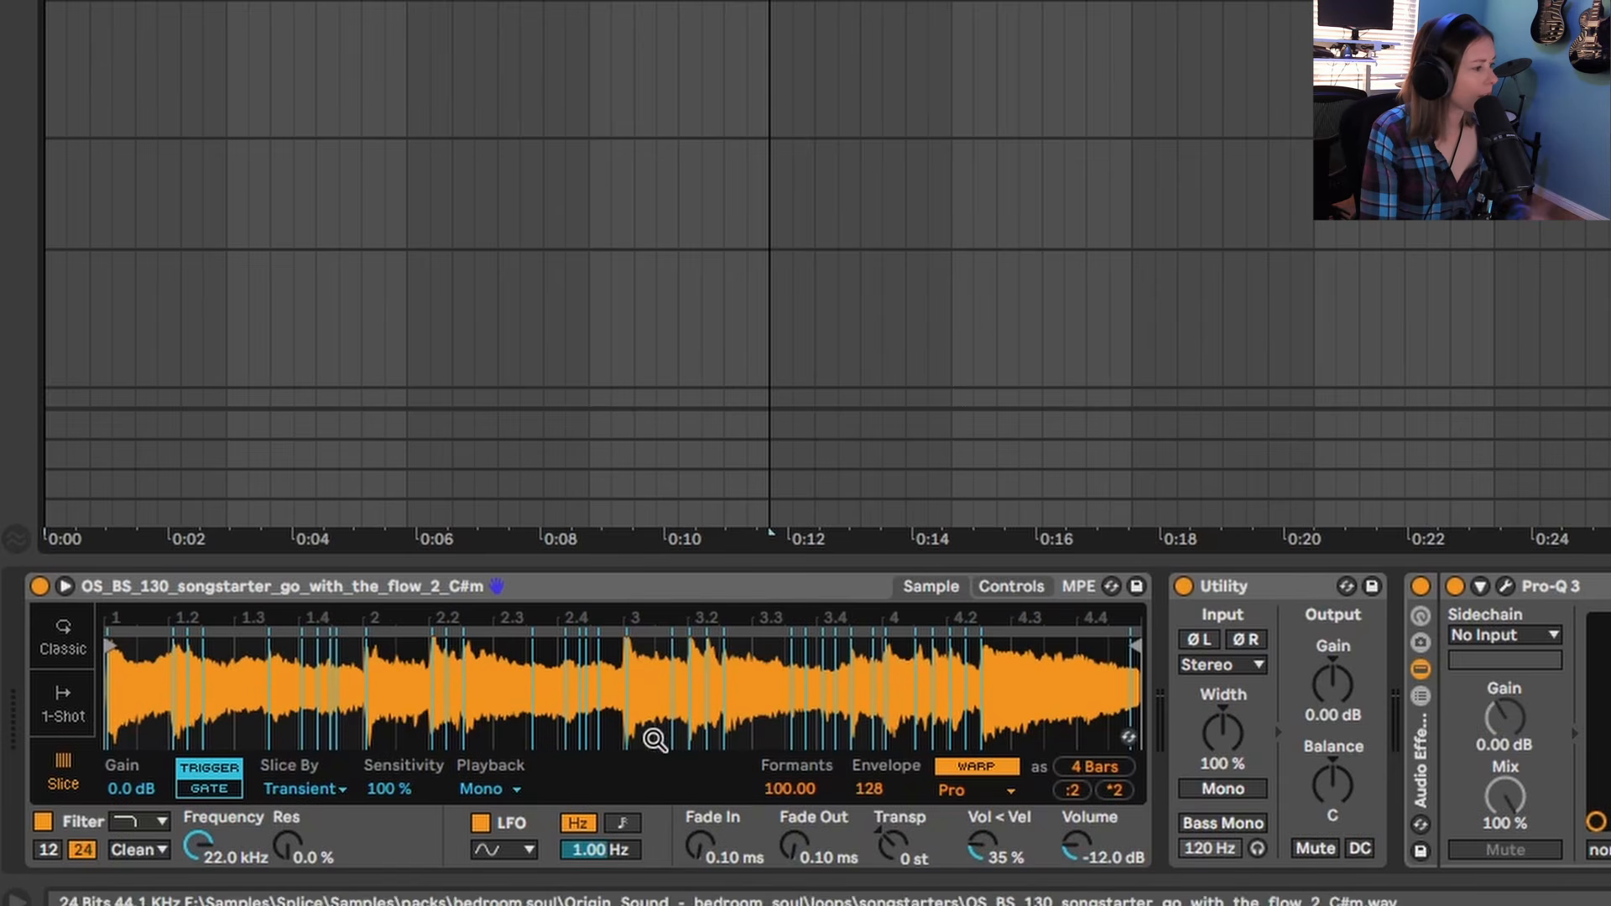
Slice the sample by Beat.
left_click(324, 791)
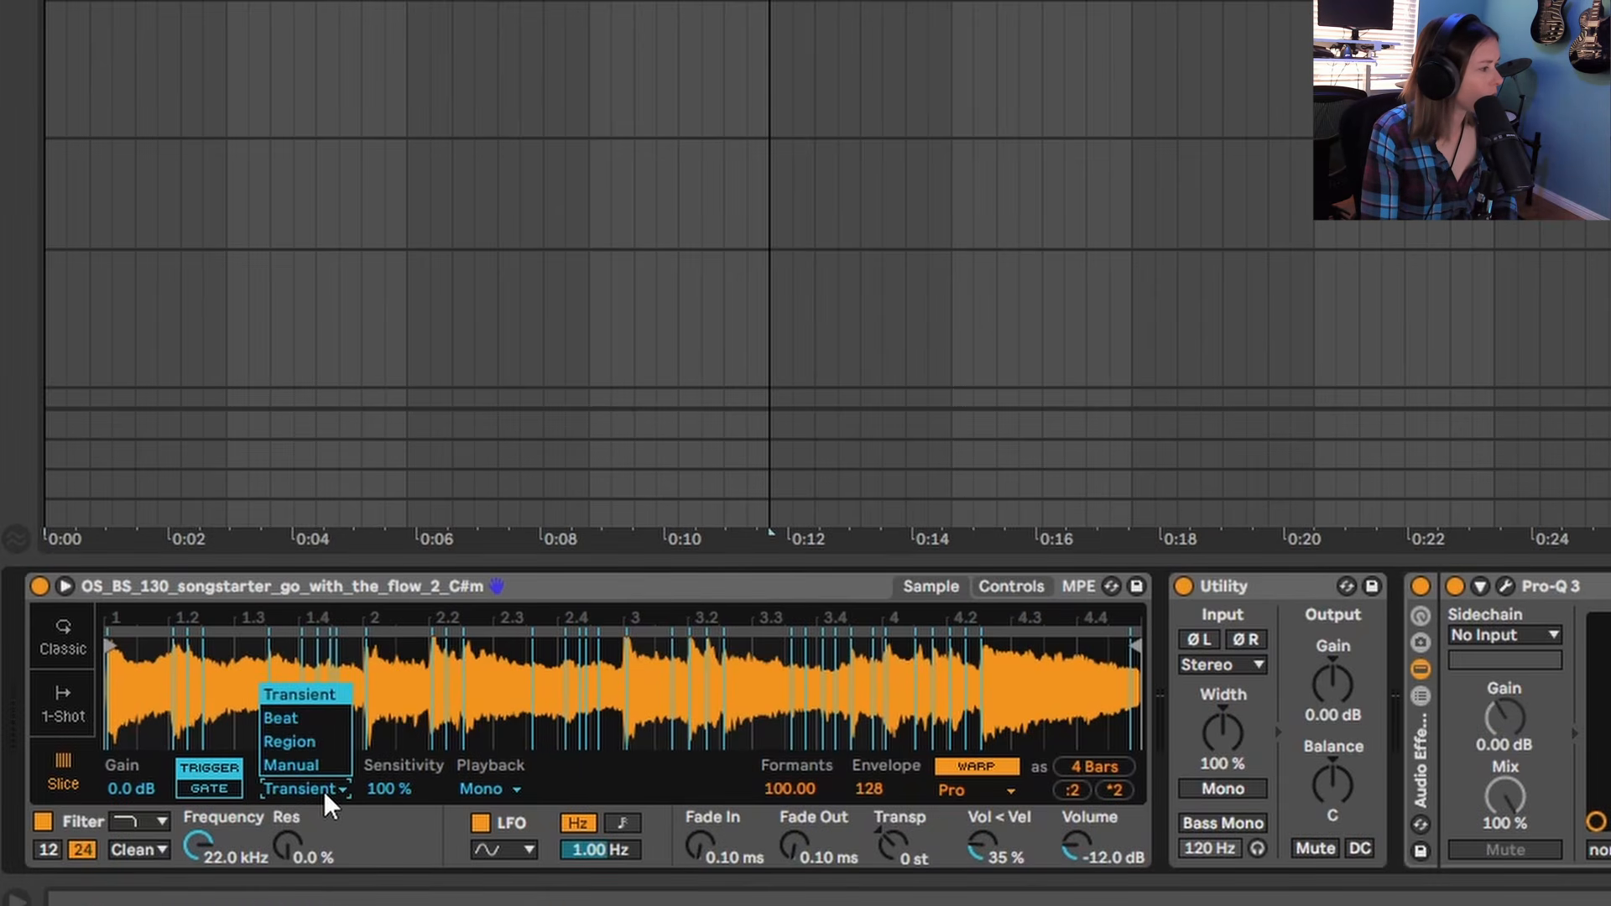
left_click(321, 786)
left_click(315, 788)
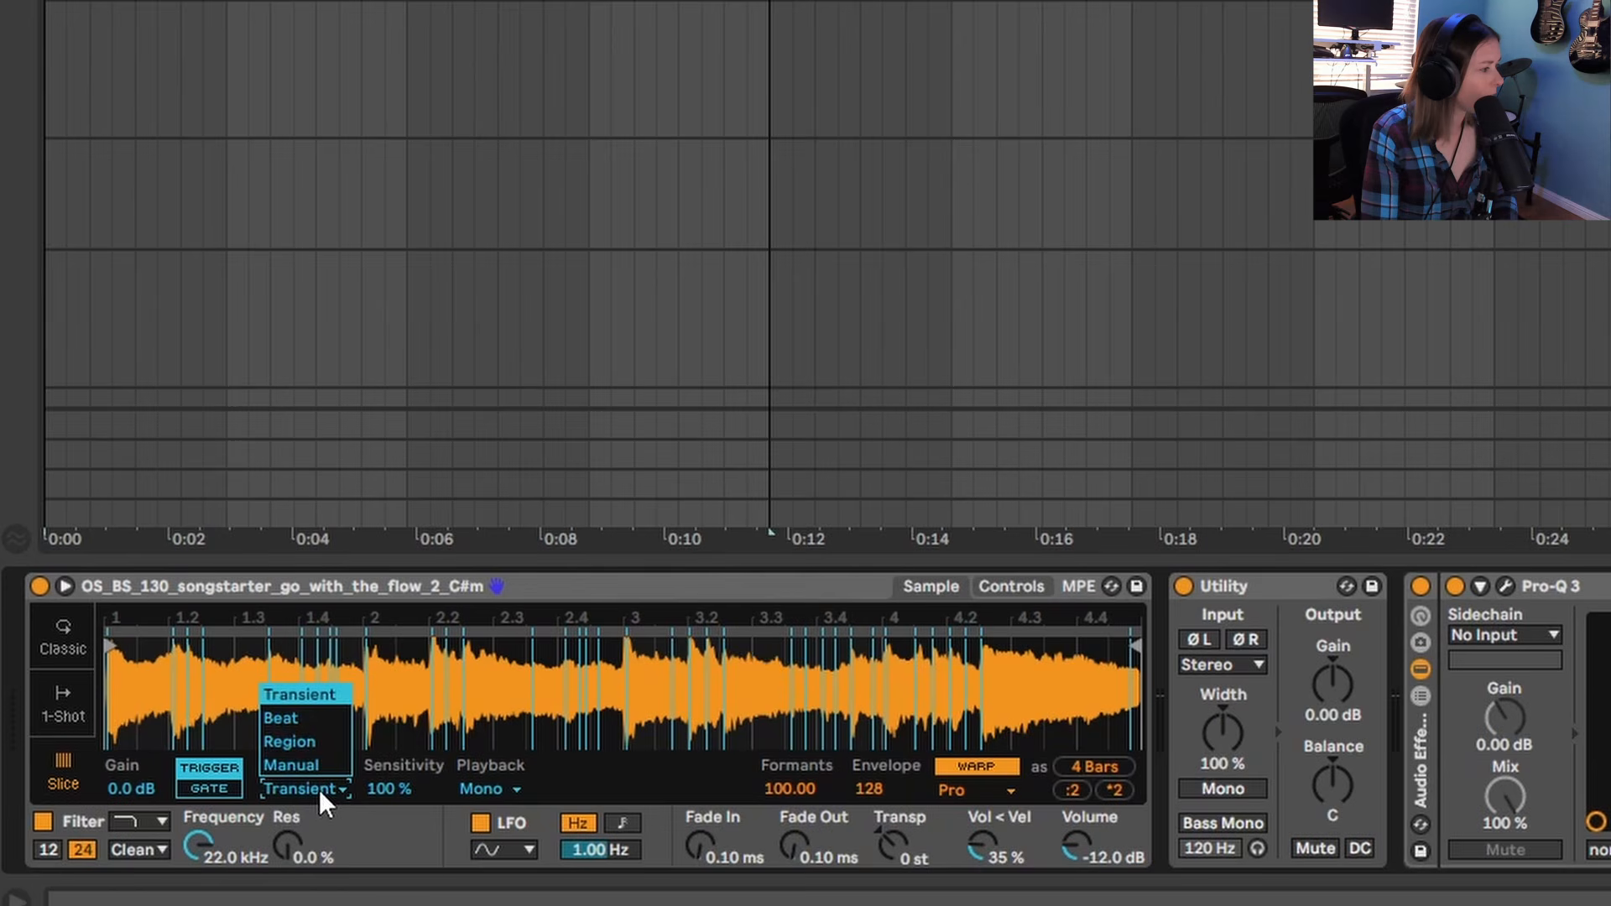
left_click(312, 715)
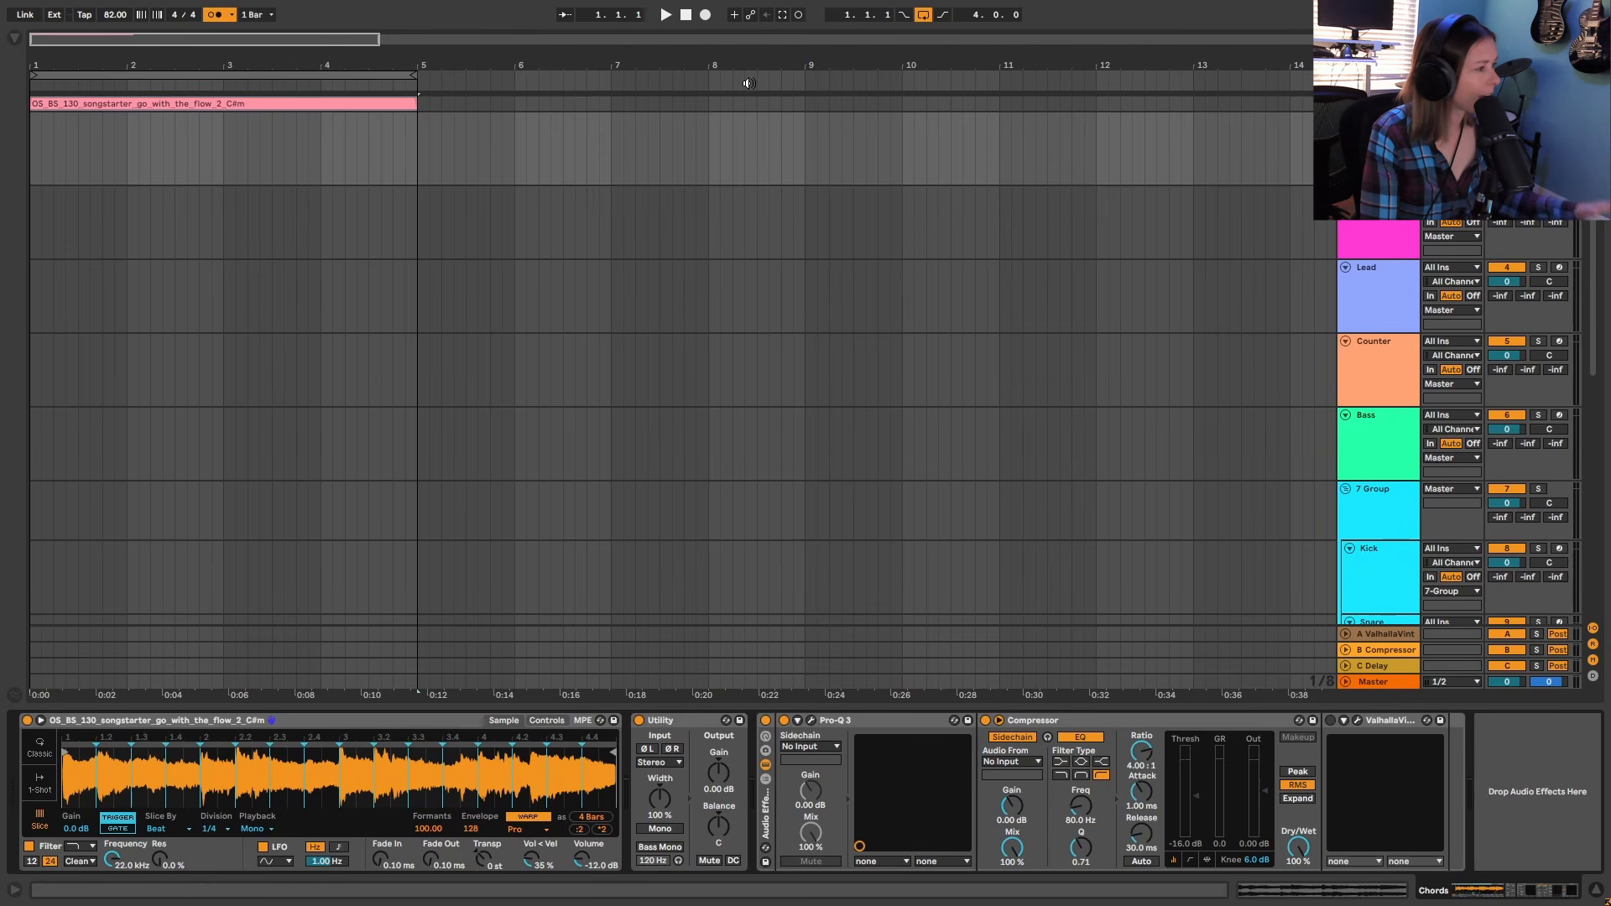
Play back the original loop from the start, and set the sliced sample's transposition to -3 st.
left_click(665, 15)
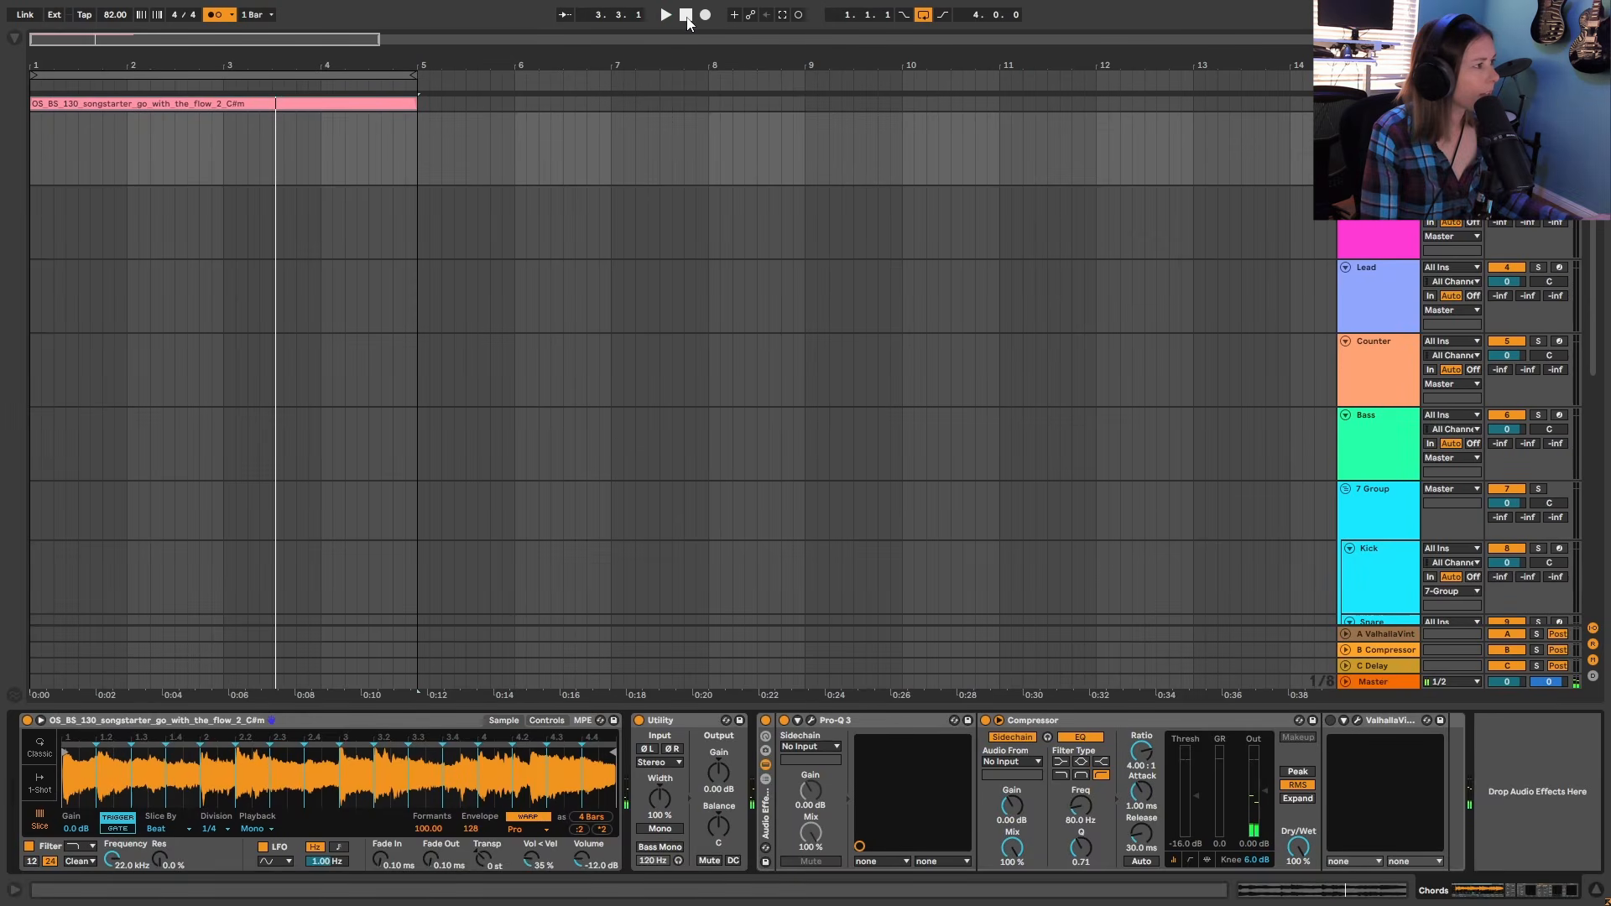
left_click(686, 15)
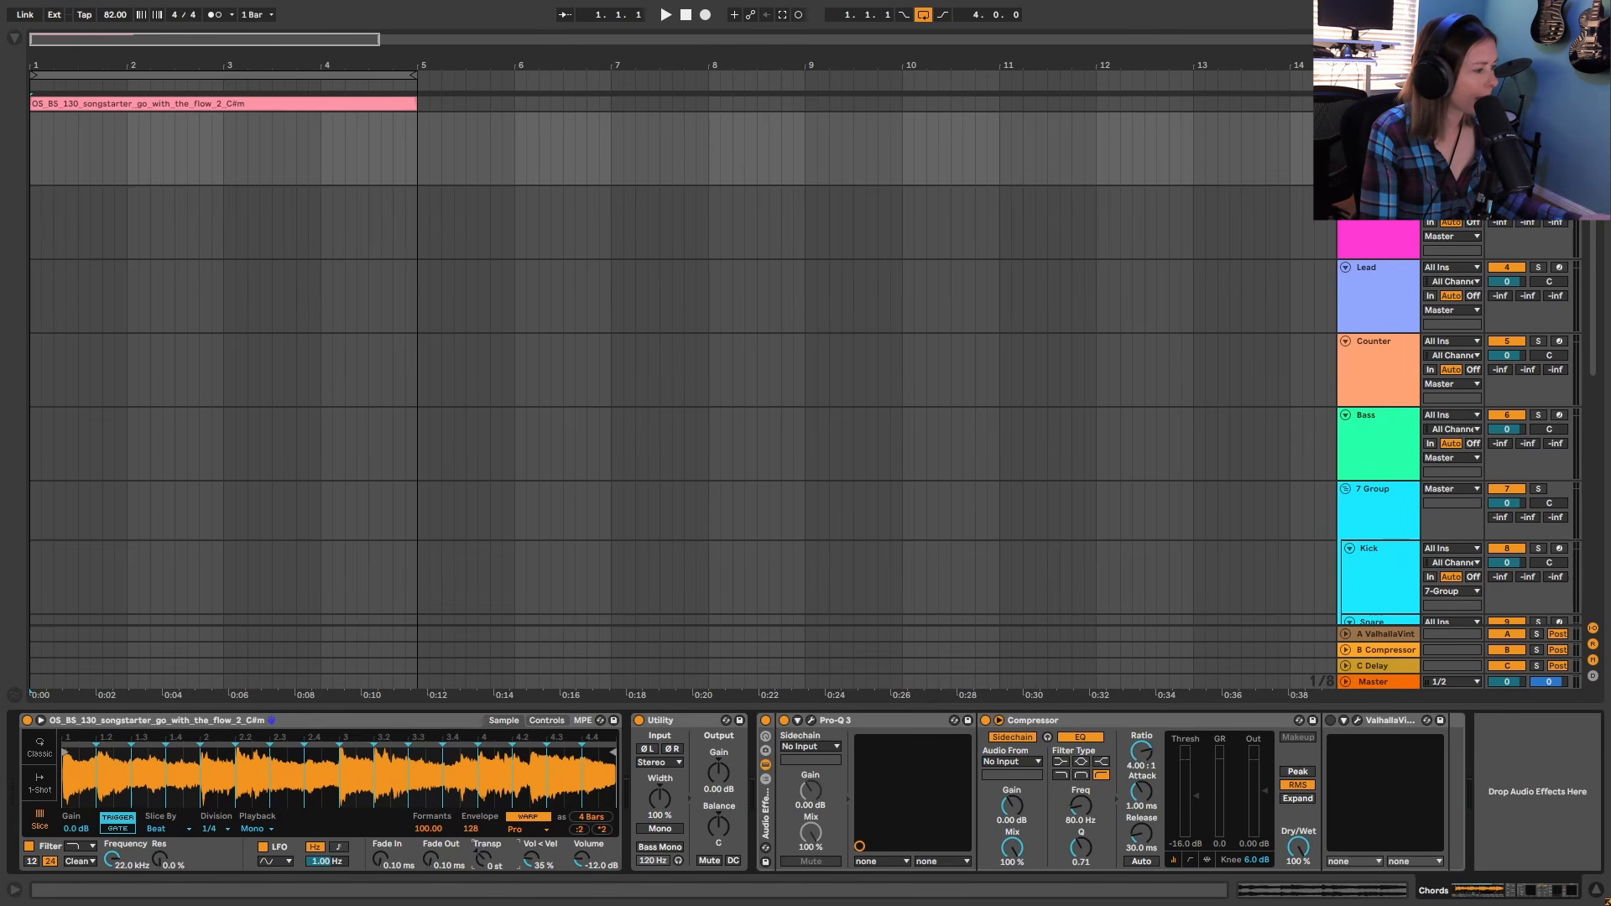
left_click_drag(483, 858, 484, 866)
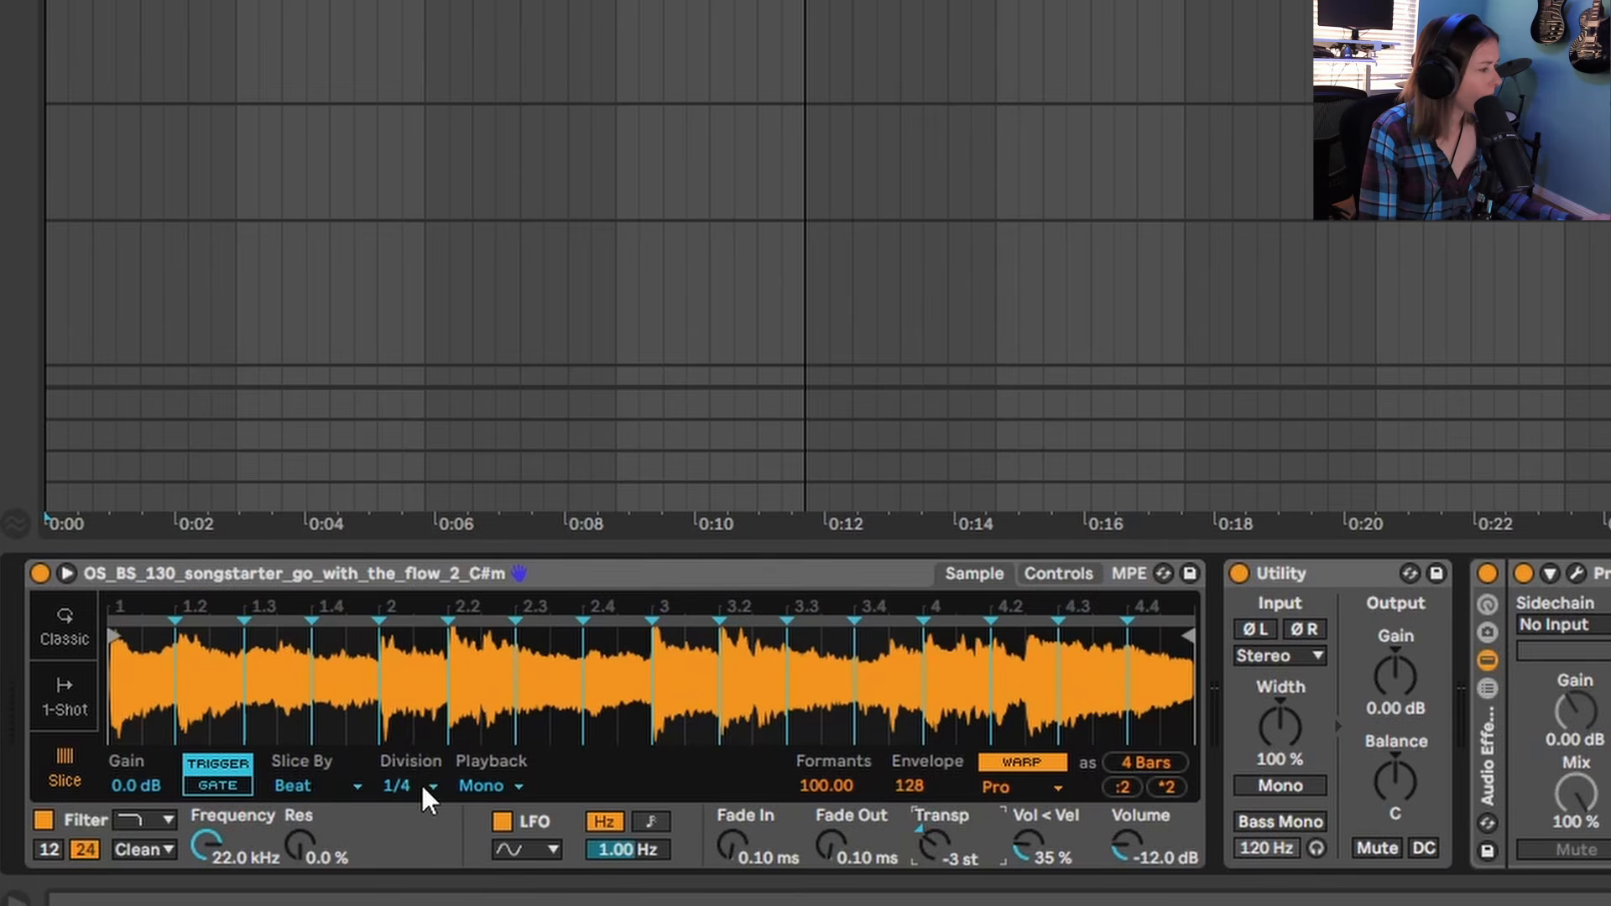
Slice the sample by Transient with the sensitivity at 78%, zooming into the waveform to check the slice markers.
left_click(325, 778)
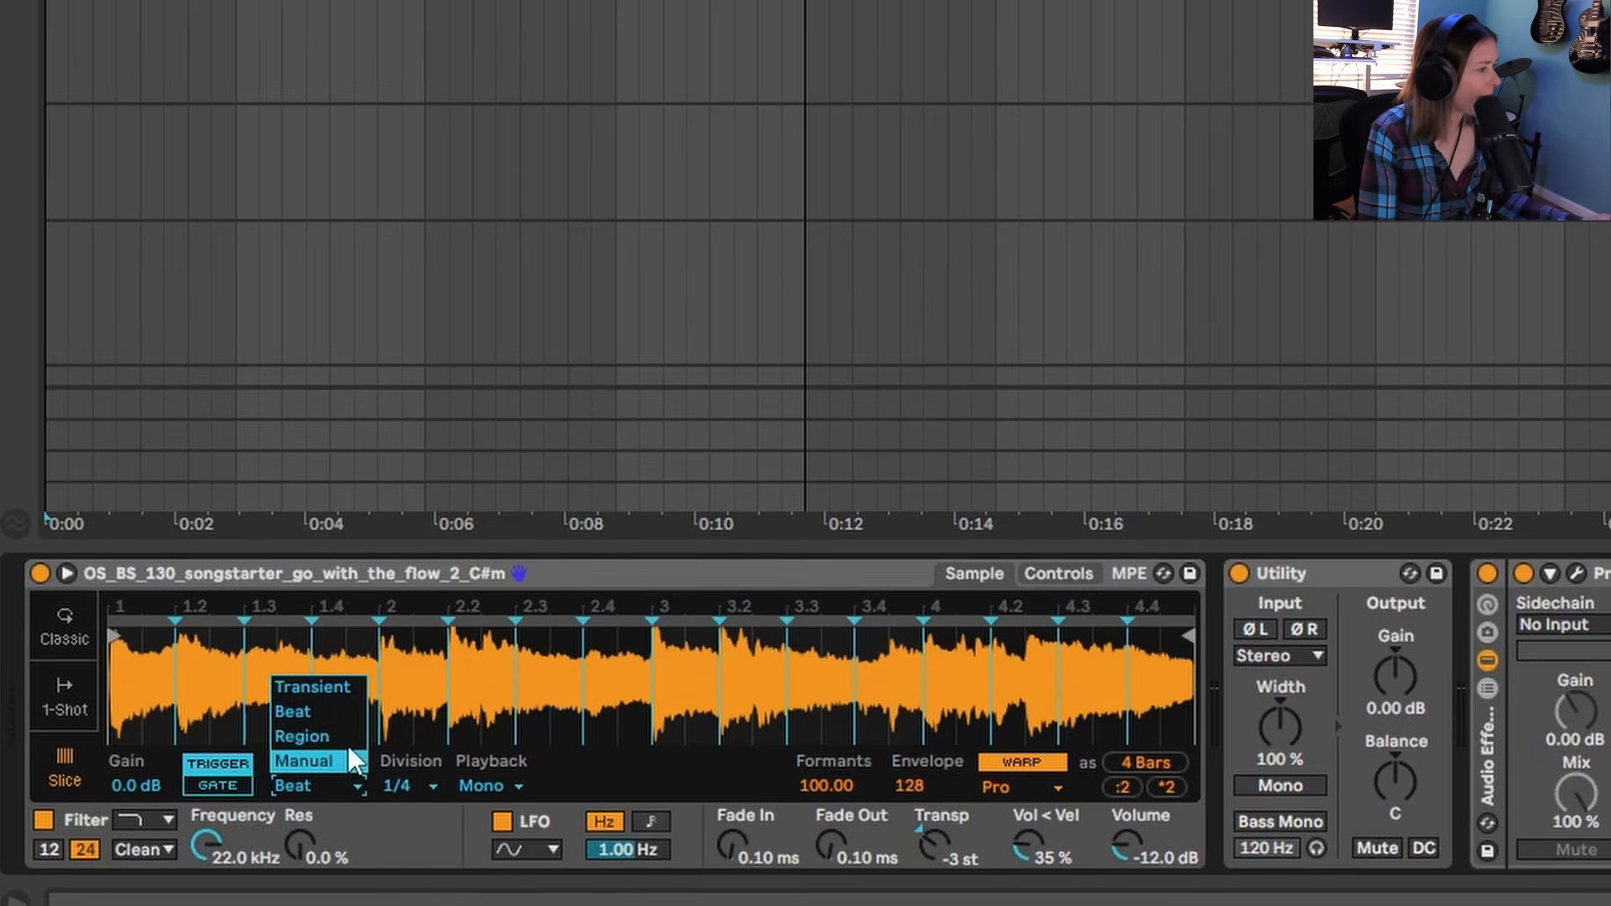
left_click(339, 692)
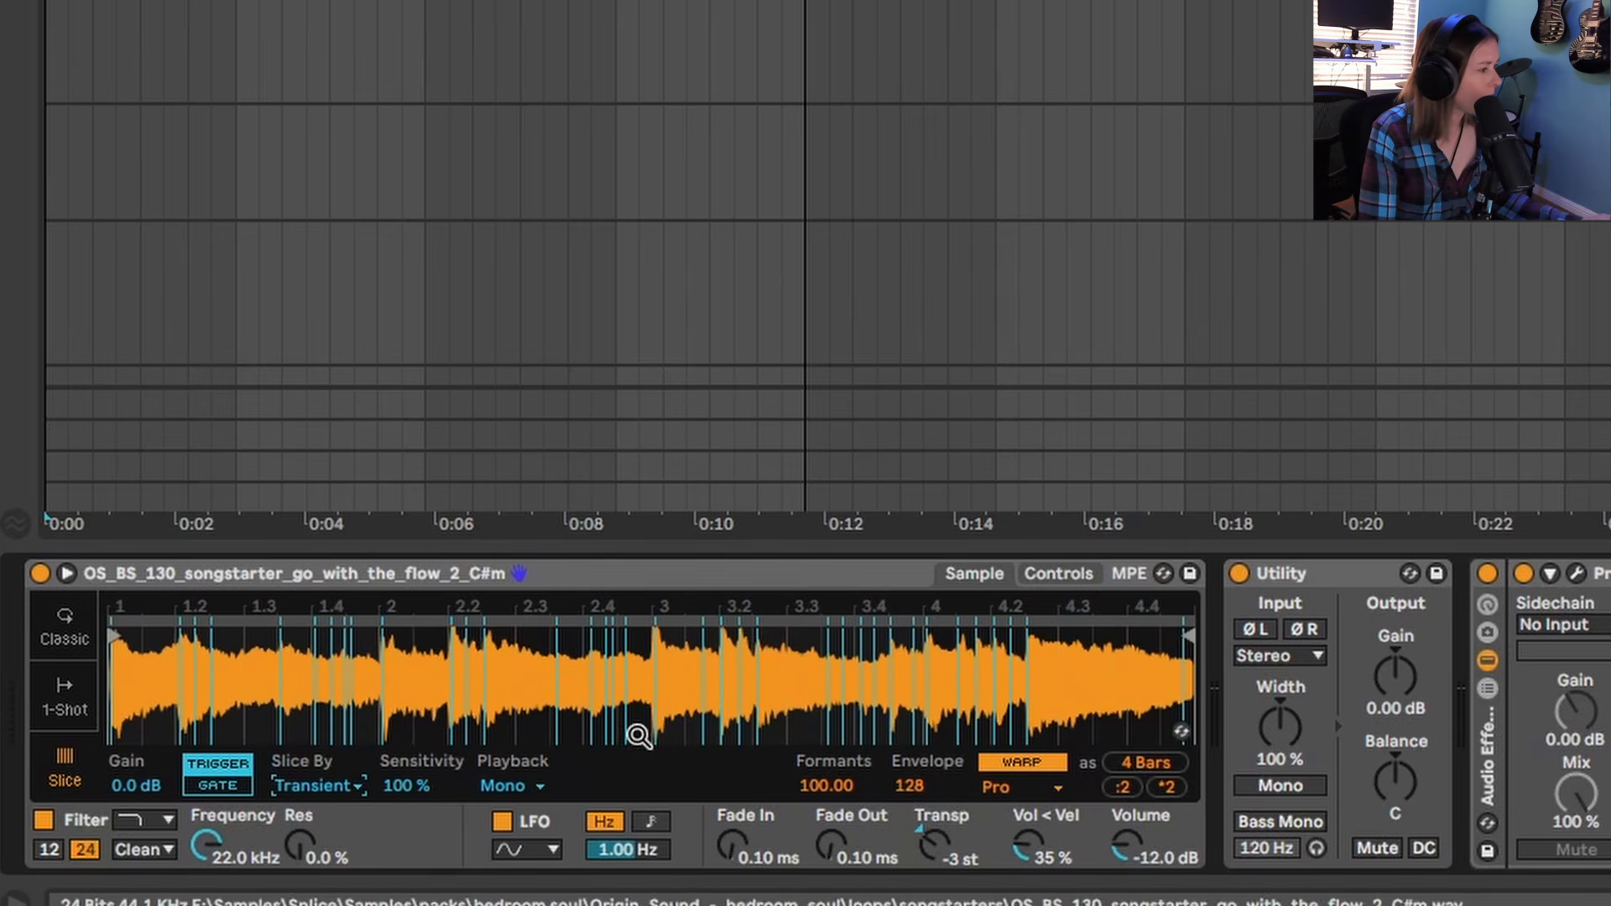
left_click_drag(480, 610, 591, 640)
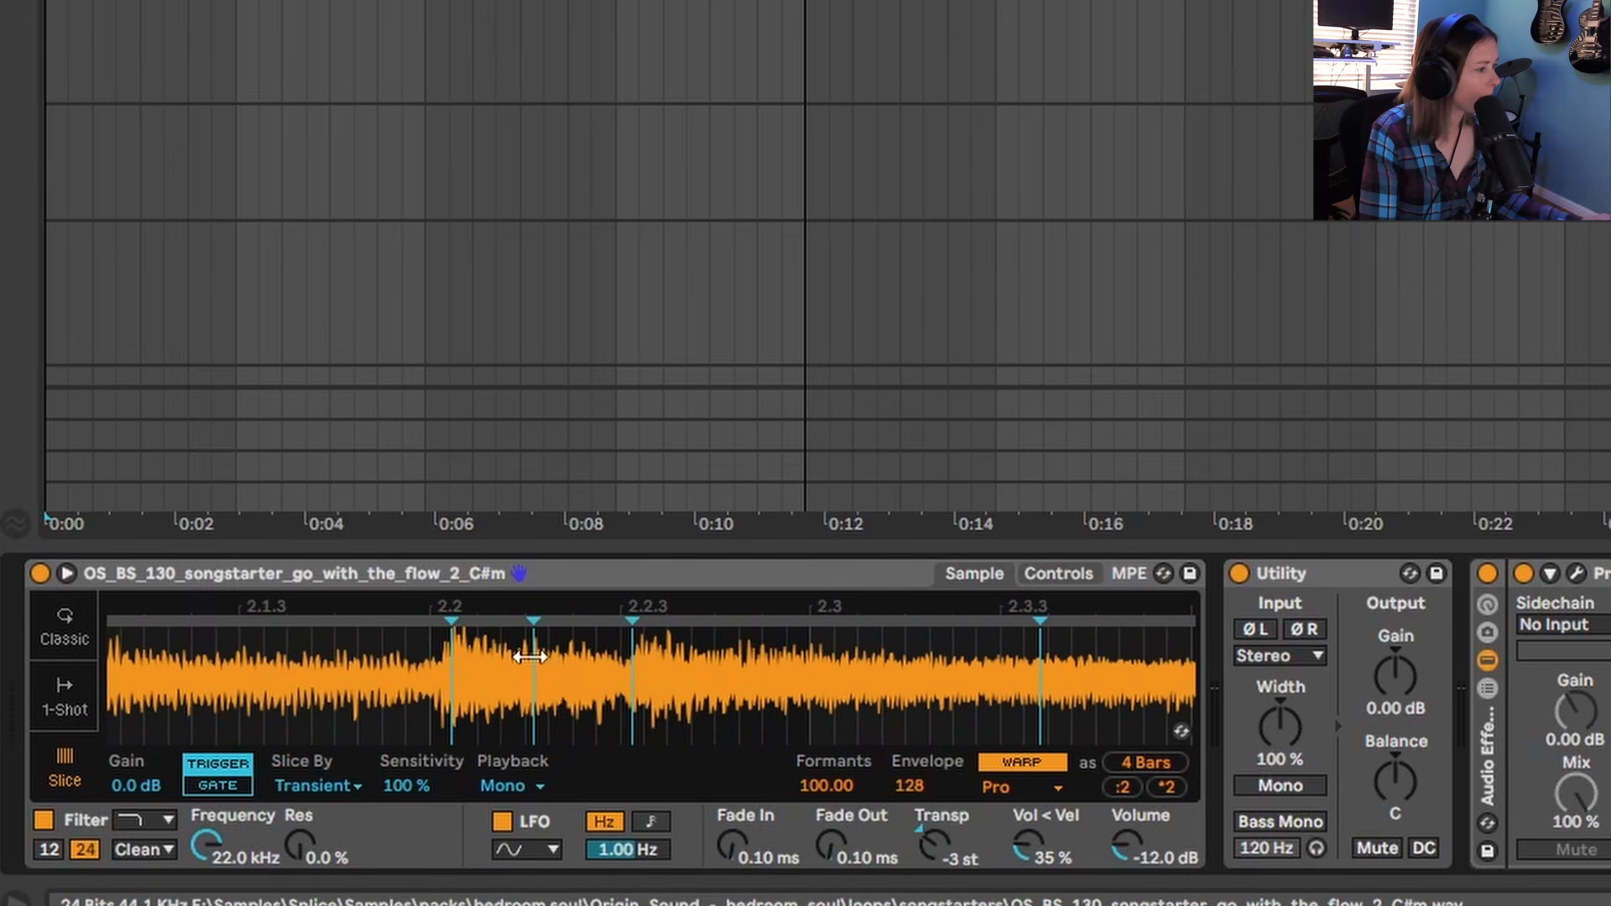
left_click_drag(1080, 610, 1063, 537)
left_click_drag(688, 671, 628, 599)
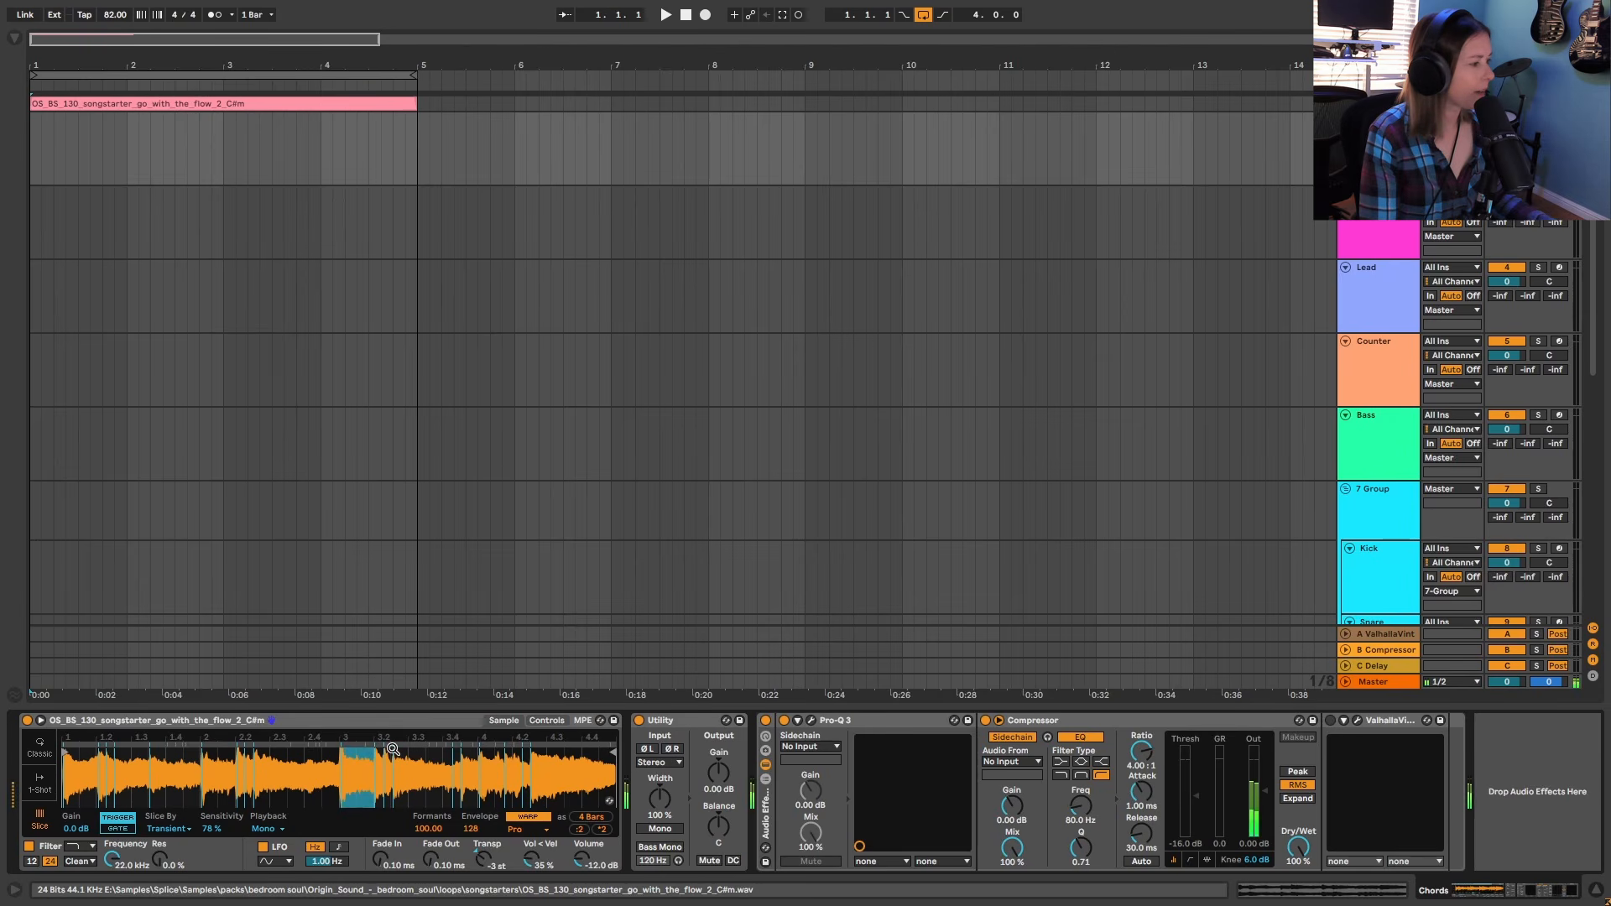
Move the slice marker near beat 3.2 to the zero crossing just before the transient.
left_click_drag(370, 741, 370, 859)
left_click_drag(1157, 569, 1201, 613)
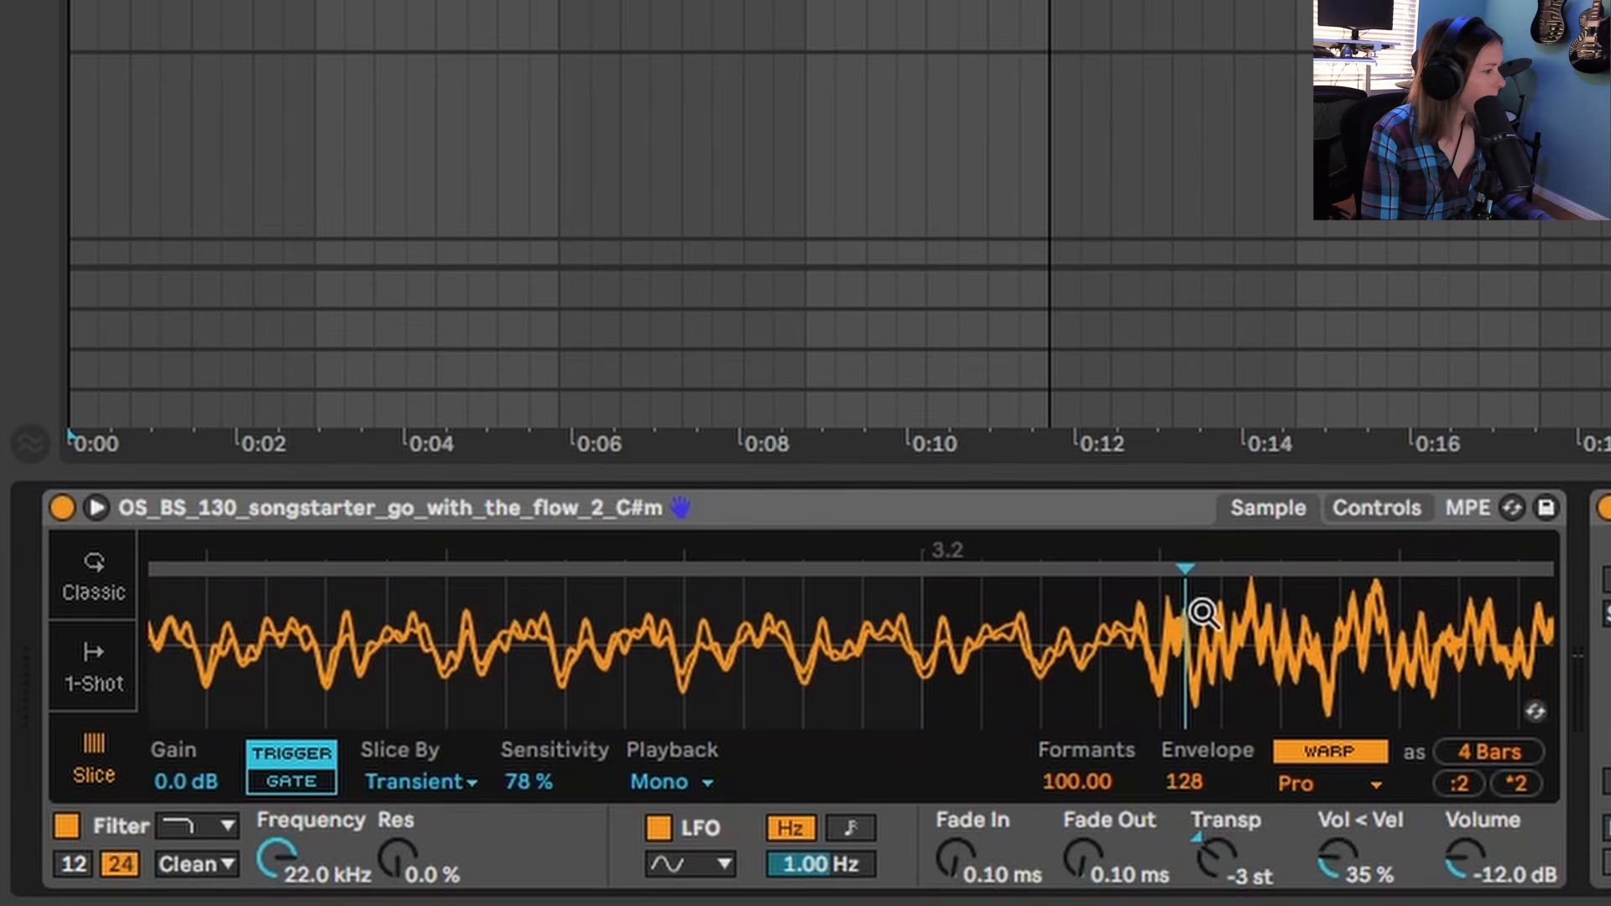
left_click_drag(1178, 556, 1194, 636)
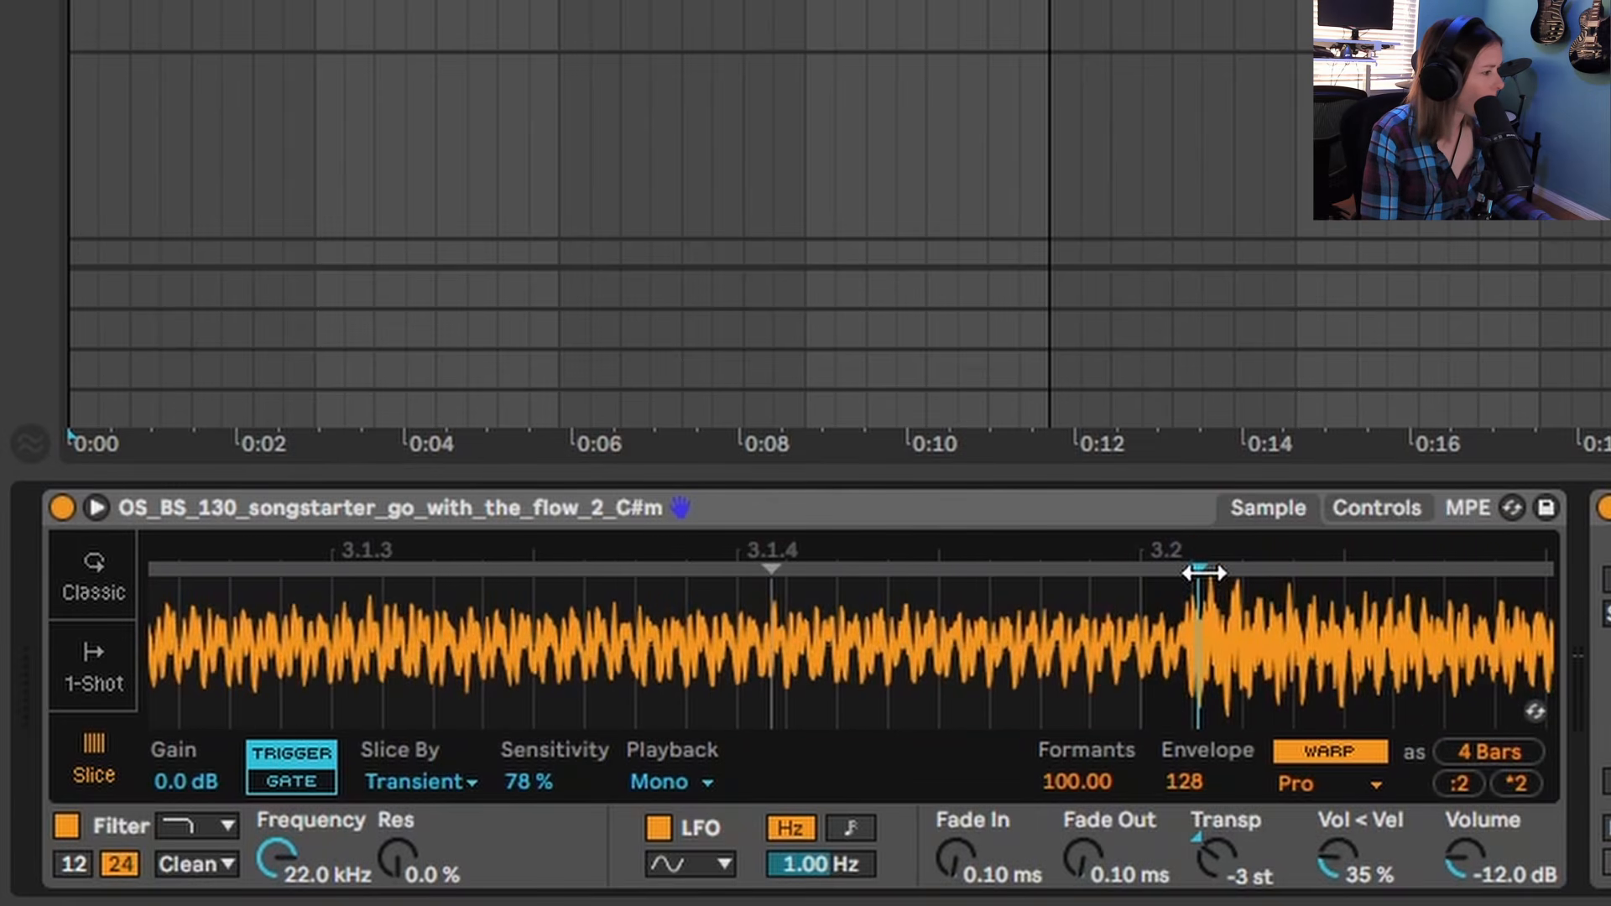
mouse_move(1191, 571)
left_mouse_down()
mouse_move(1090, 612)
mouse_move(833, 664)
left_mouse_up()
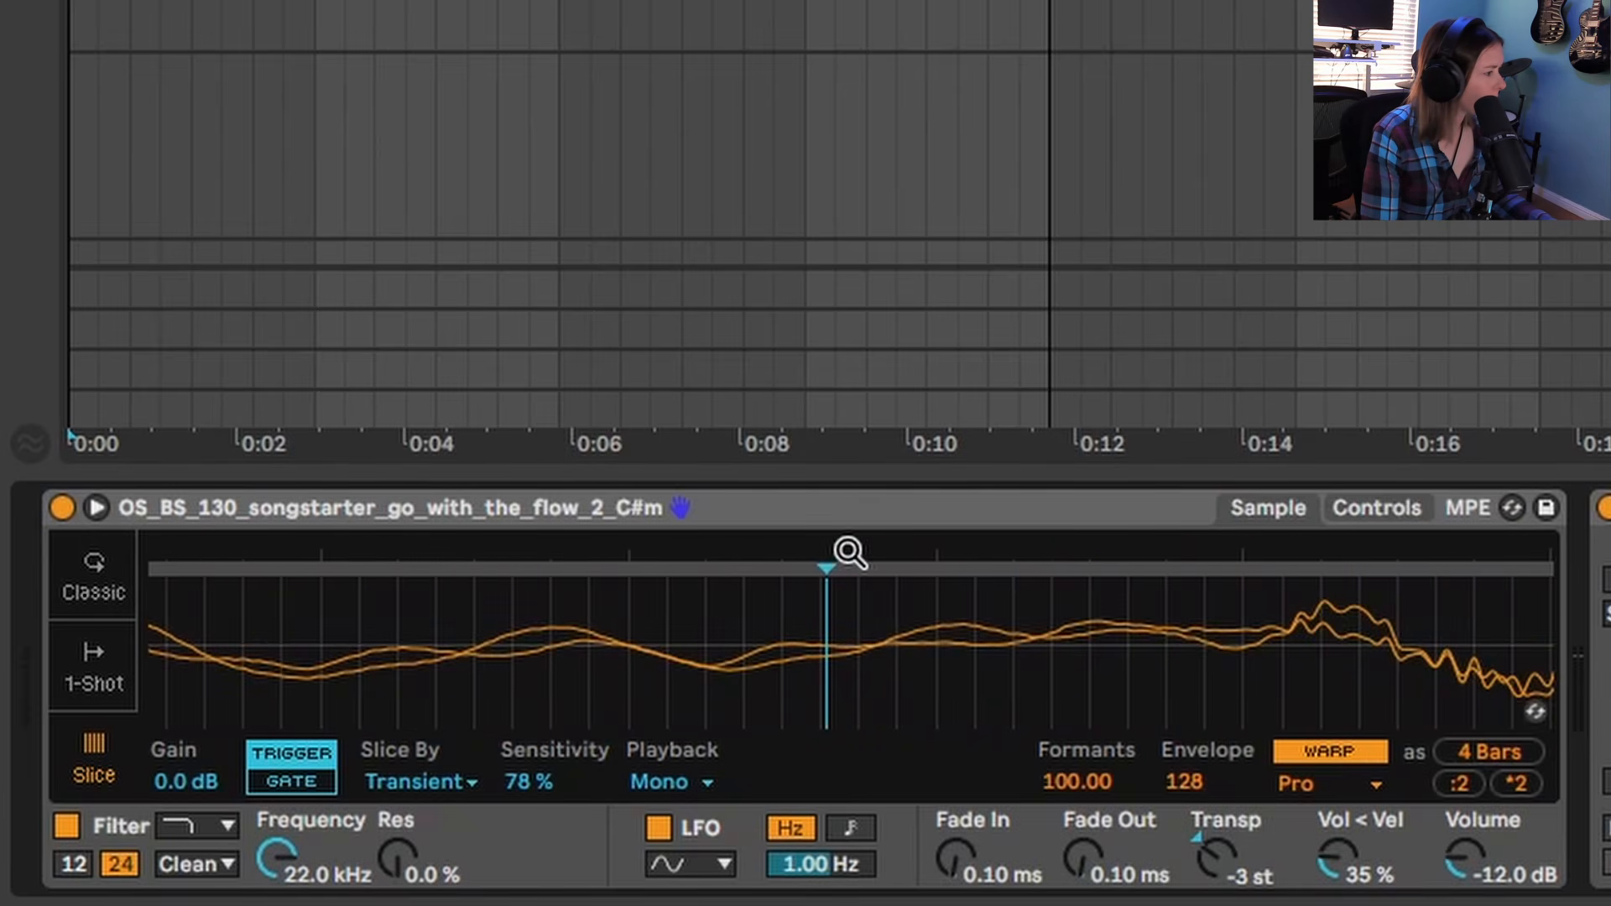
mouse_move(849, 552)
left_mouse_down()
mouse_move(830, 646)
mouse_move(773, 619)
left_mouse_up()
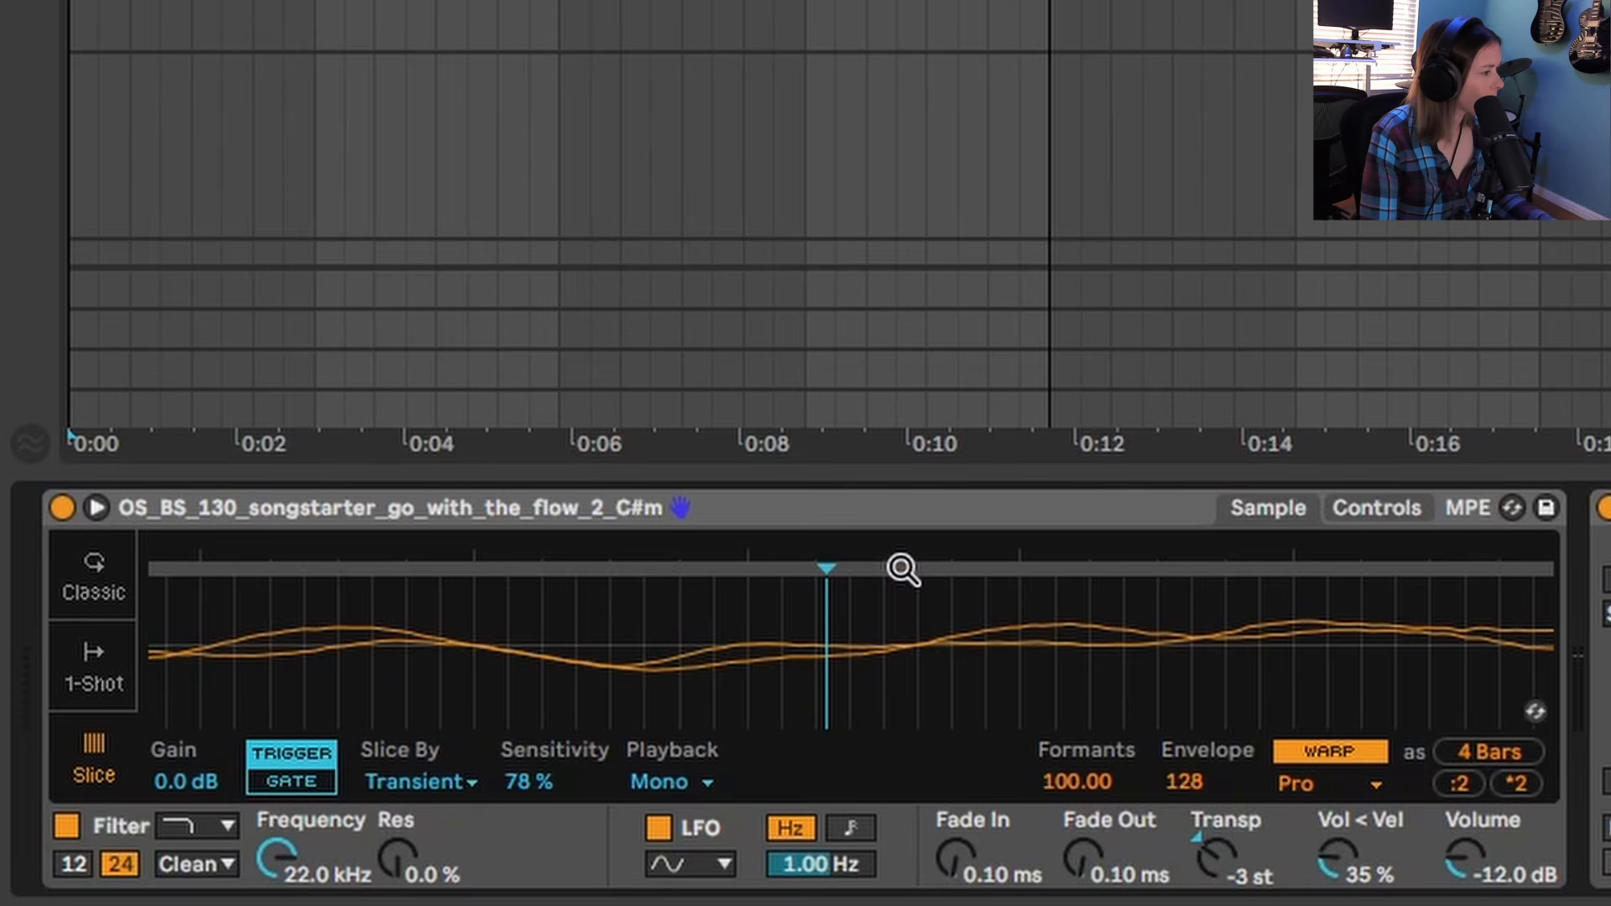
left_click_drag(903, 570, 973, 663)
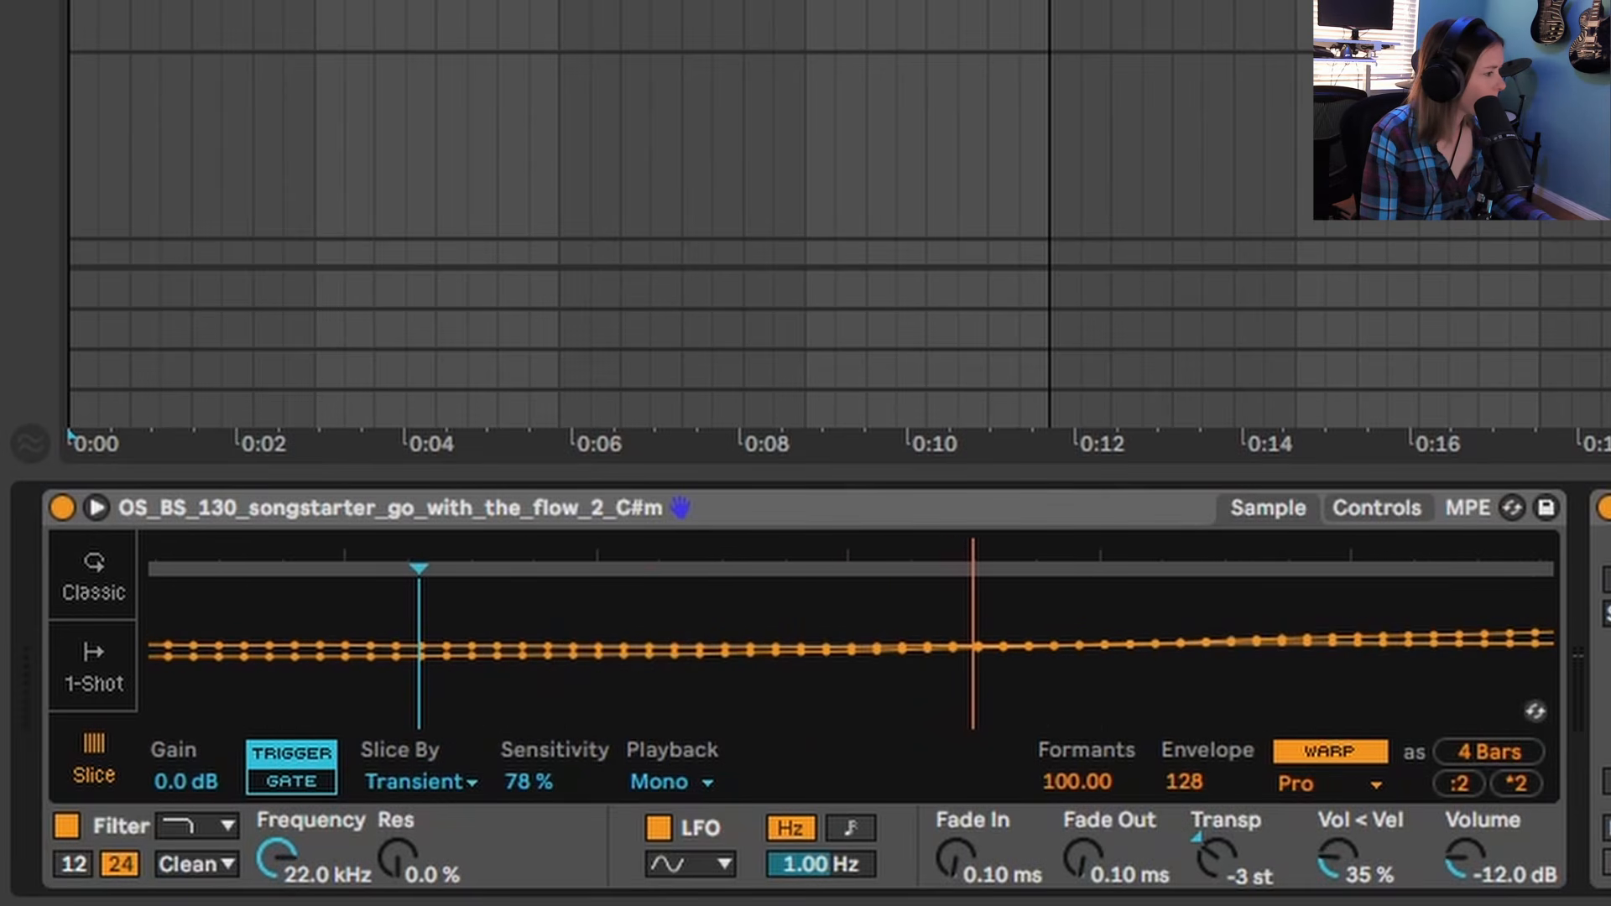
mouse_move(414, 573)
left_mouse_down()
mouse_move(979, 604)
mouse_move(1058, 460)
left_mouse_up()
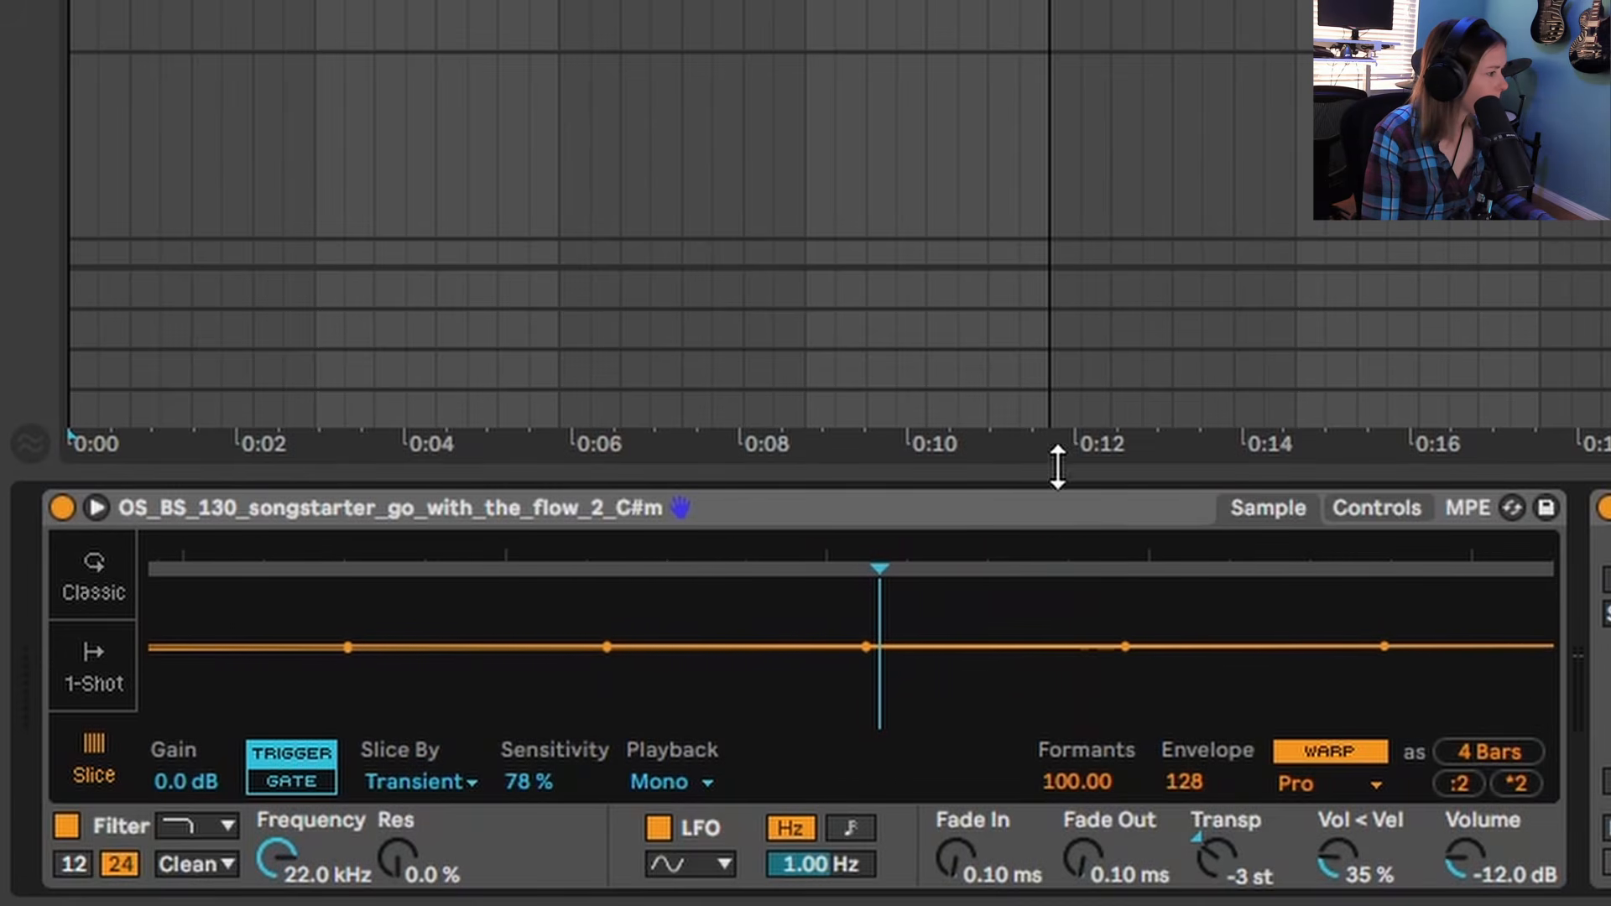
mouse_move(873, 593)
left_mouse_down()
mouse_move(863, 582)
mouse_move(949, 554)
mouse_move(981, 491)
left_mouse_up()
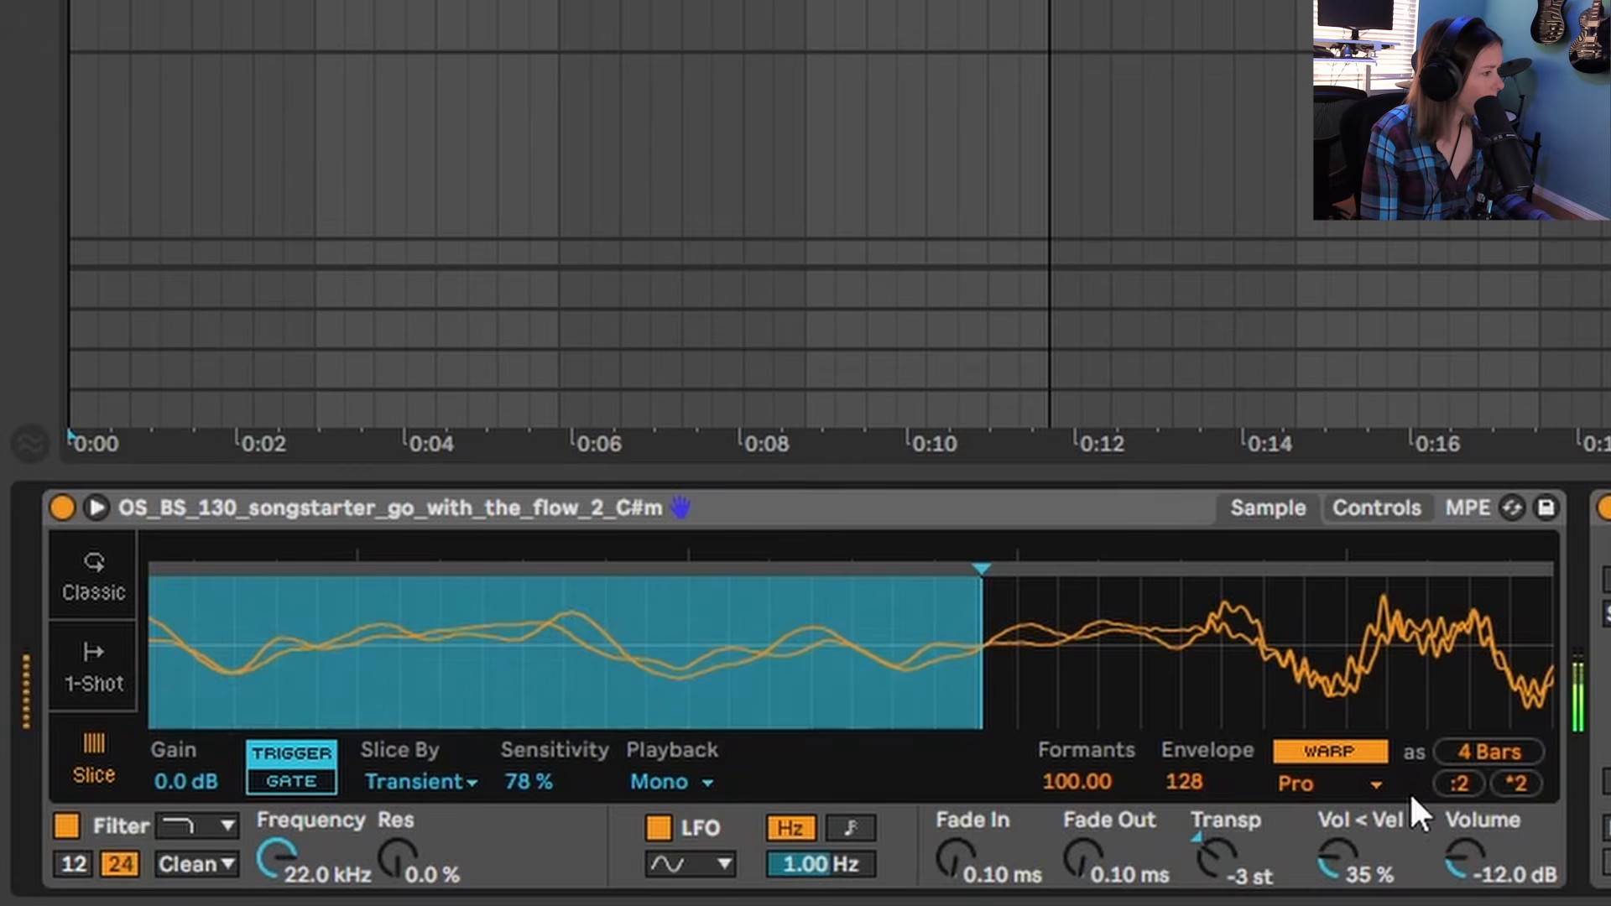
Set the slices' Fade Out to 9.26 ms and record a four-bar performance of the slices on the Chords track.
left_click_drag(1094, 854, 1094, 839)
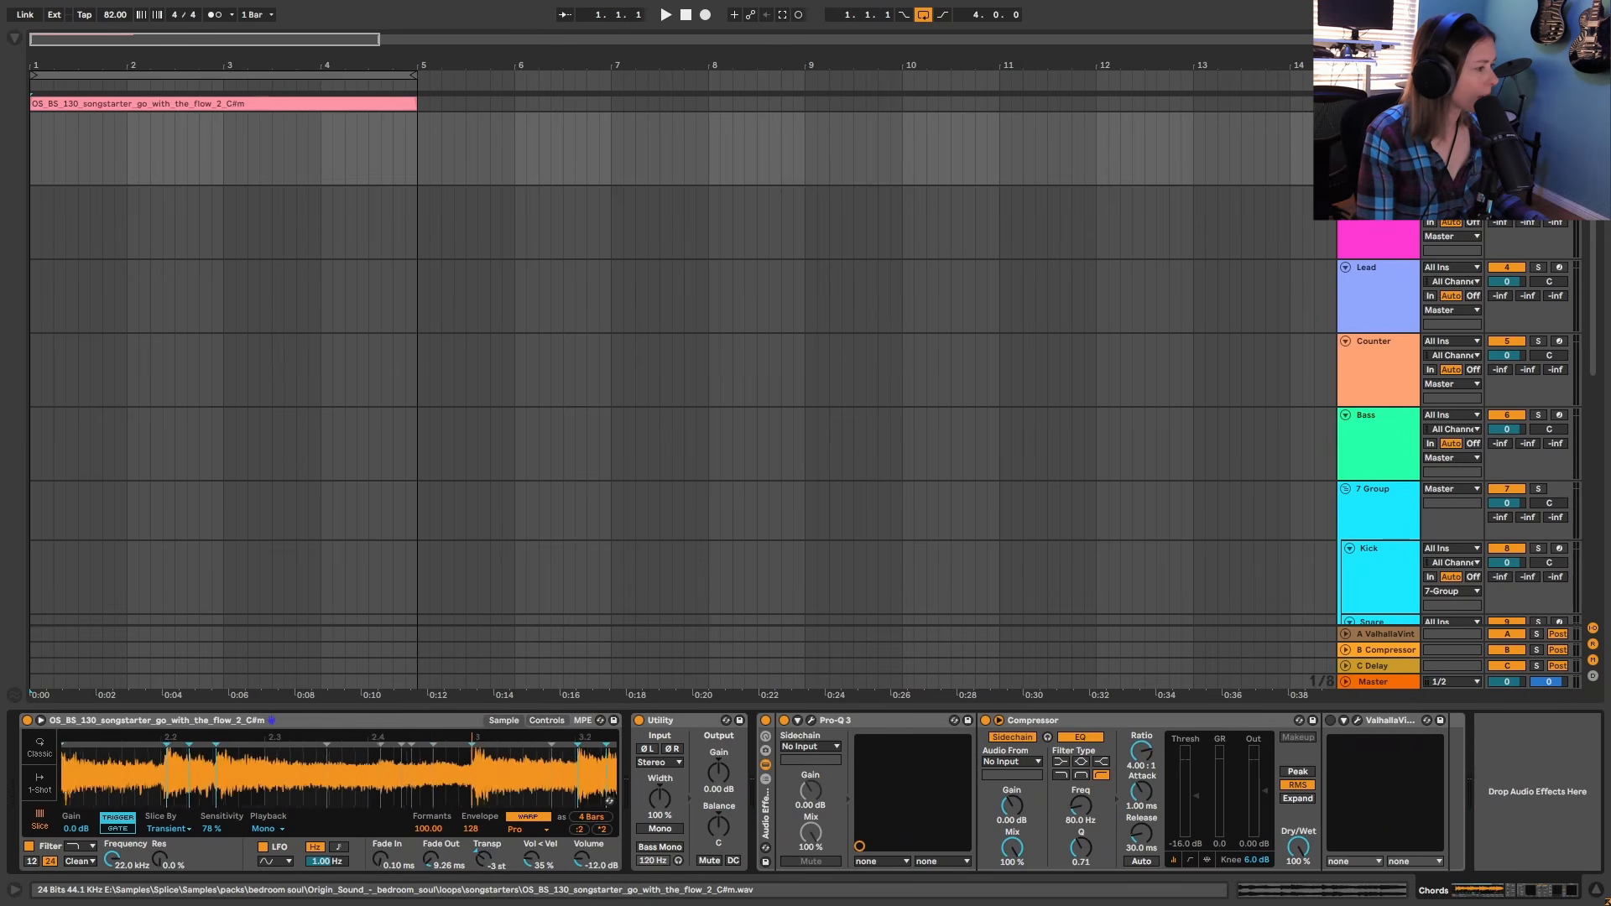
left_click_drag(273, 776, 274, 726)
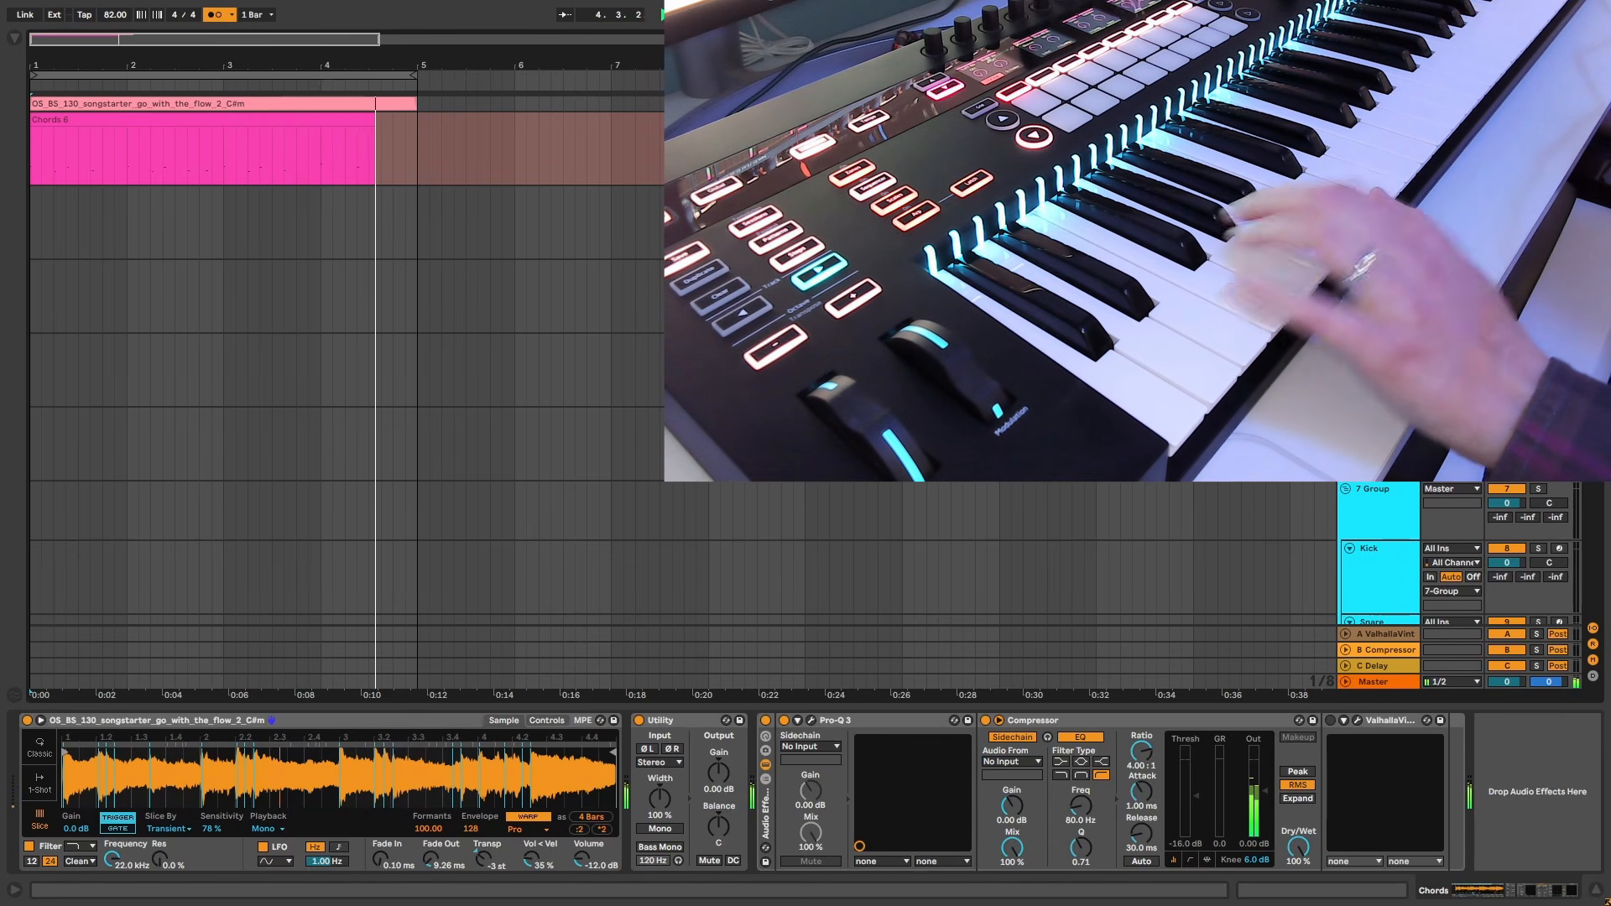
key("space")
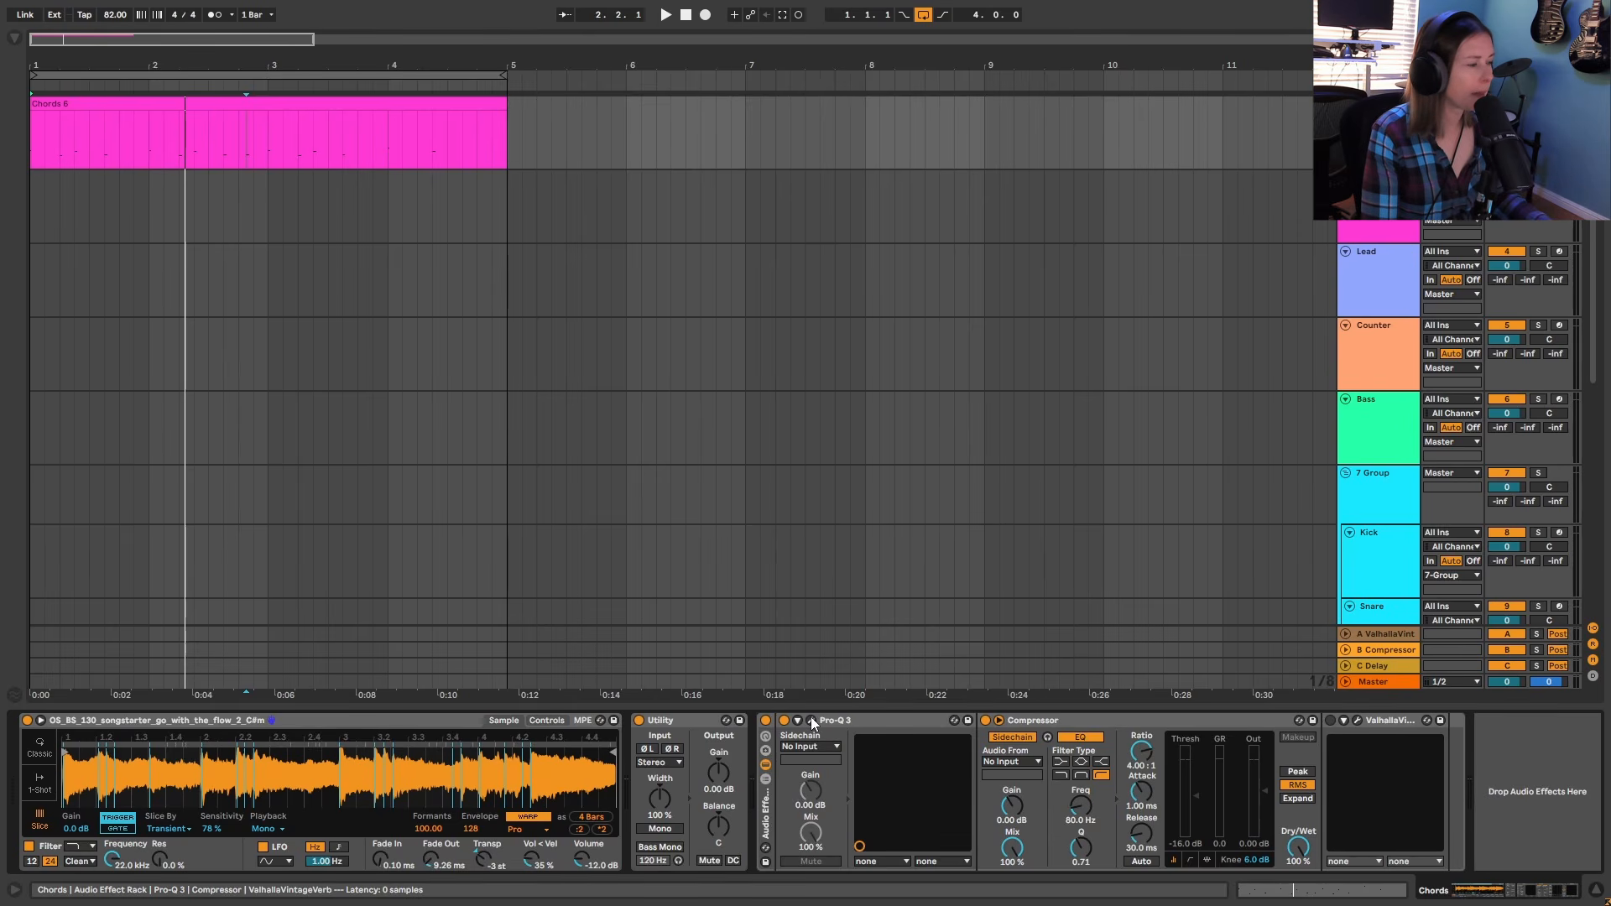
Solo the low cut band in the Chords track's Pro-Q 3 and move its frequency to about 34.5 Hz.
left_click(810, 719)
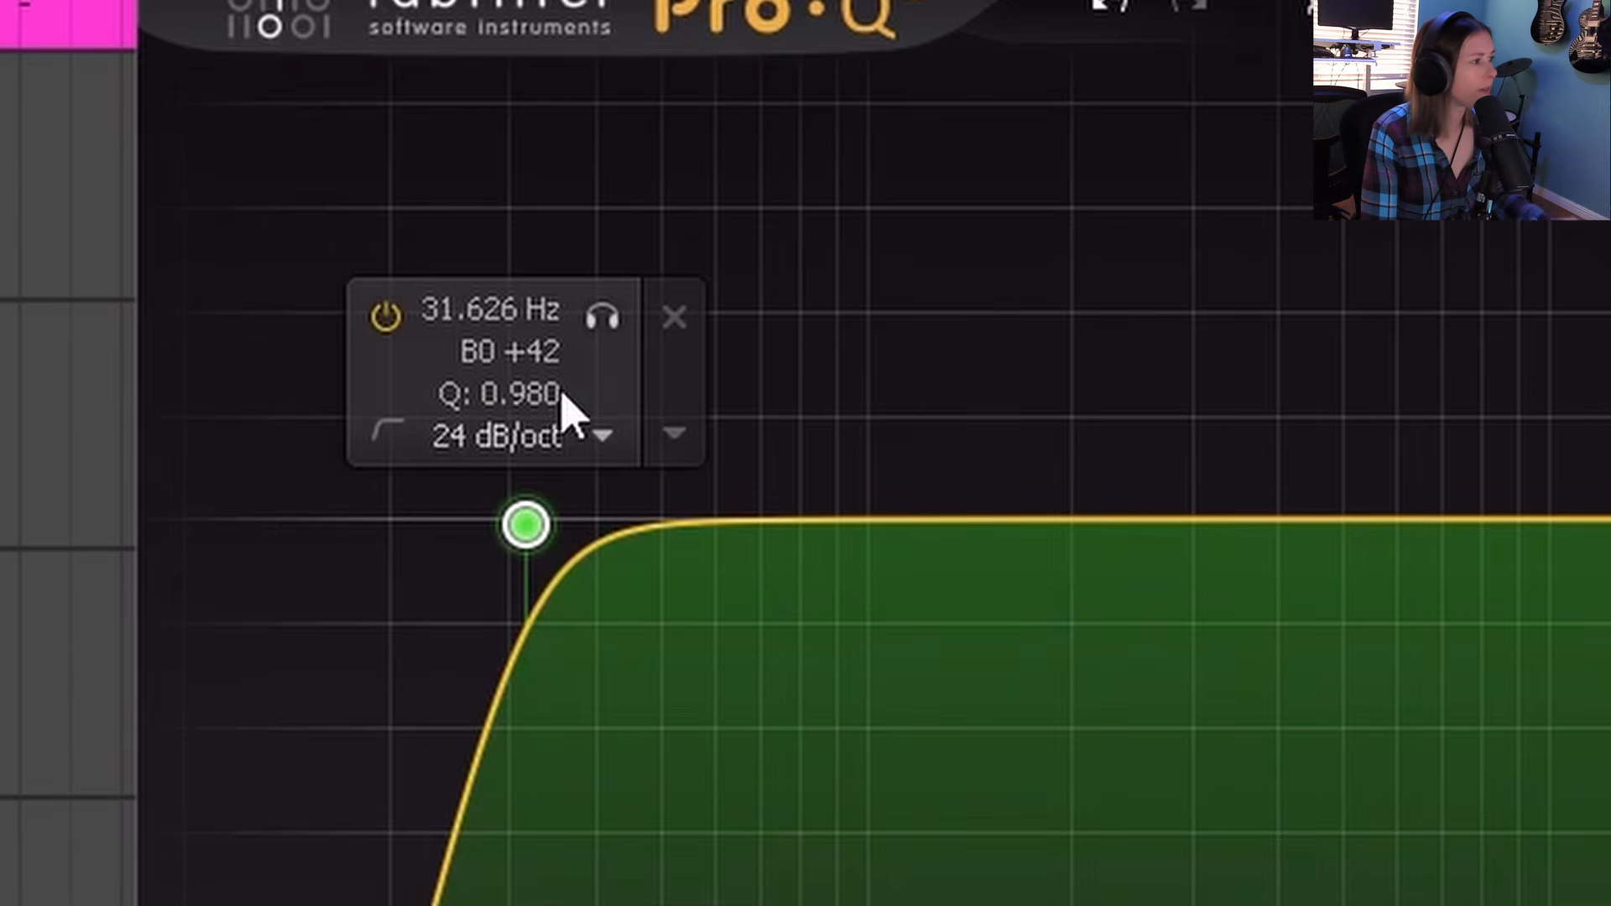
left_click(604, 316)
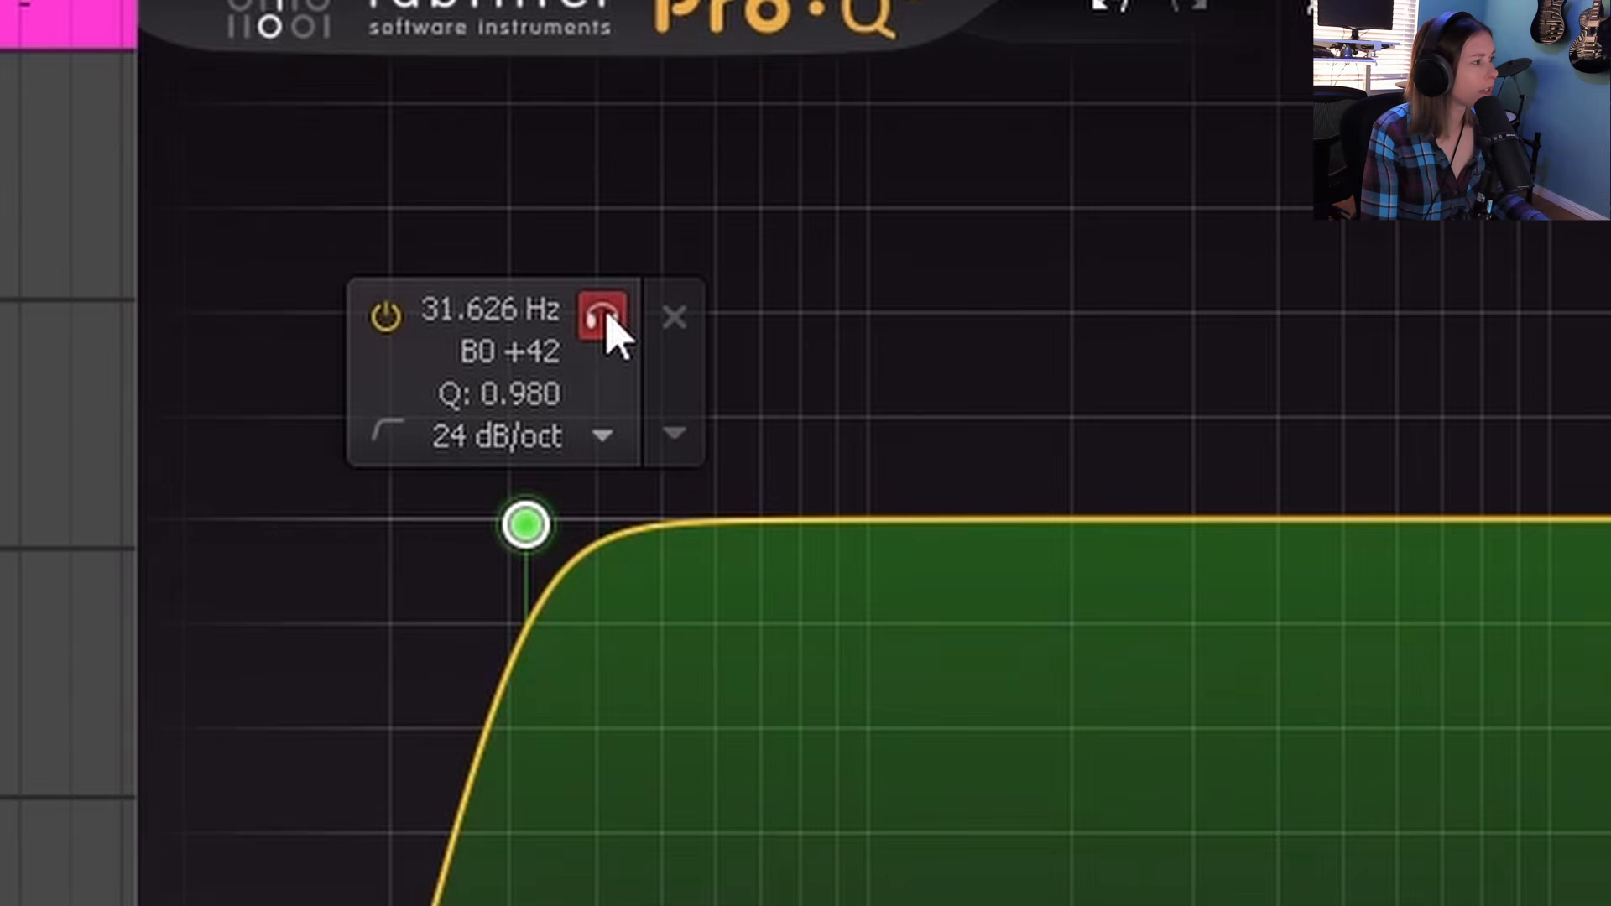
left_click_drag(606, 314, 646, 293)
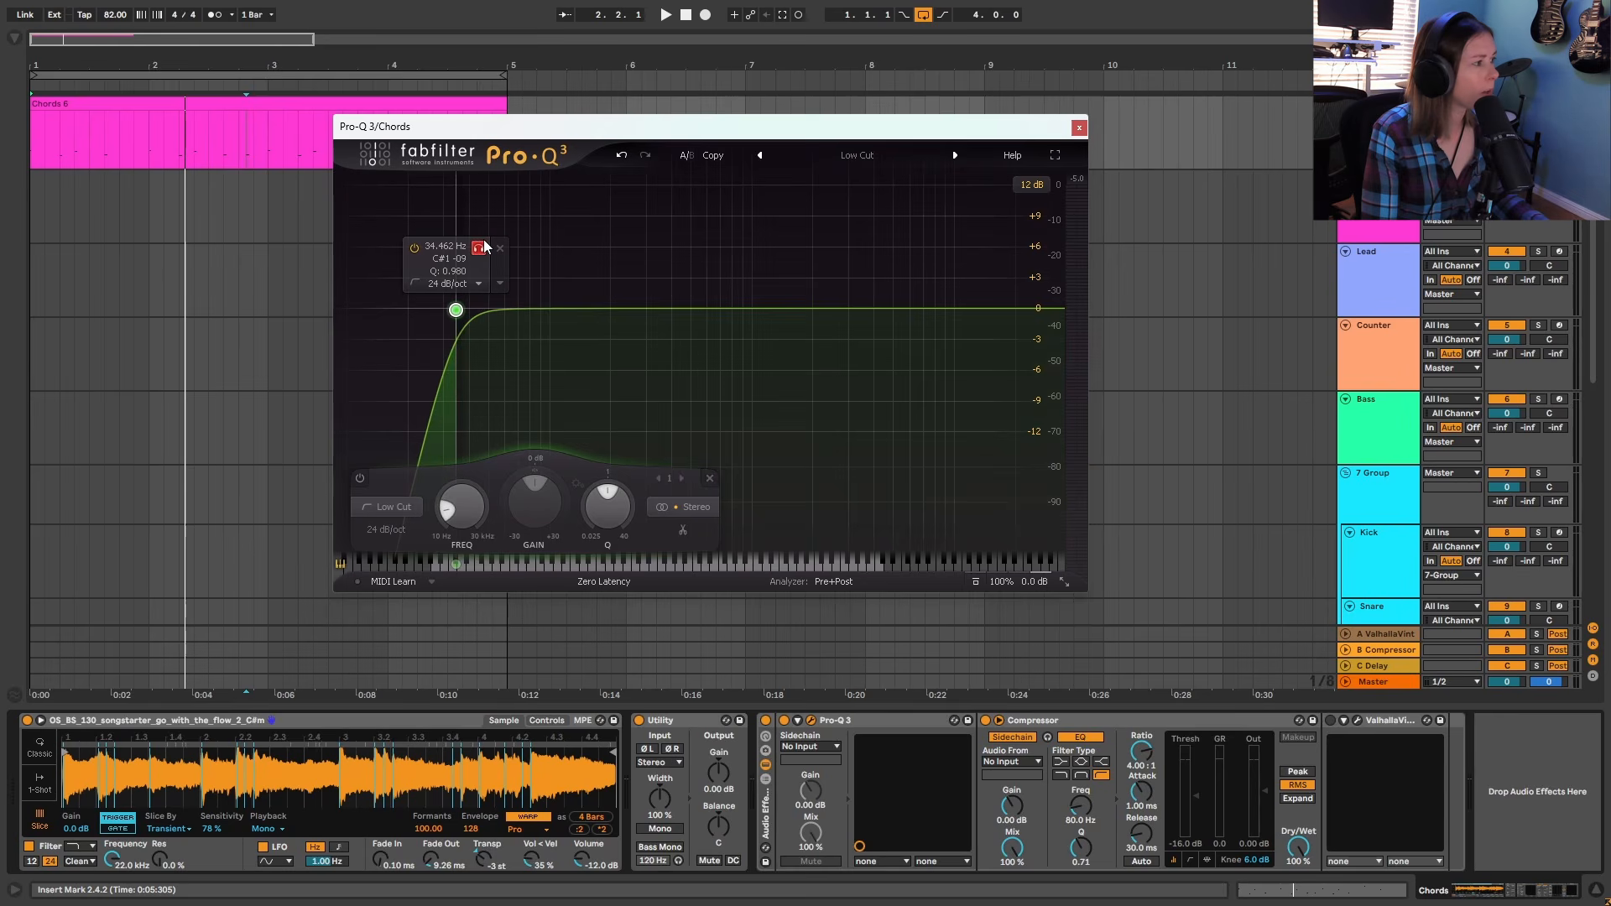
left_click_drag(484, 245, 484, 245)
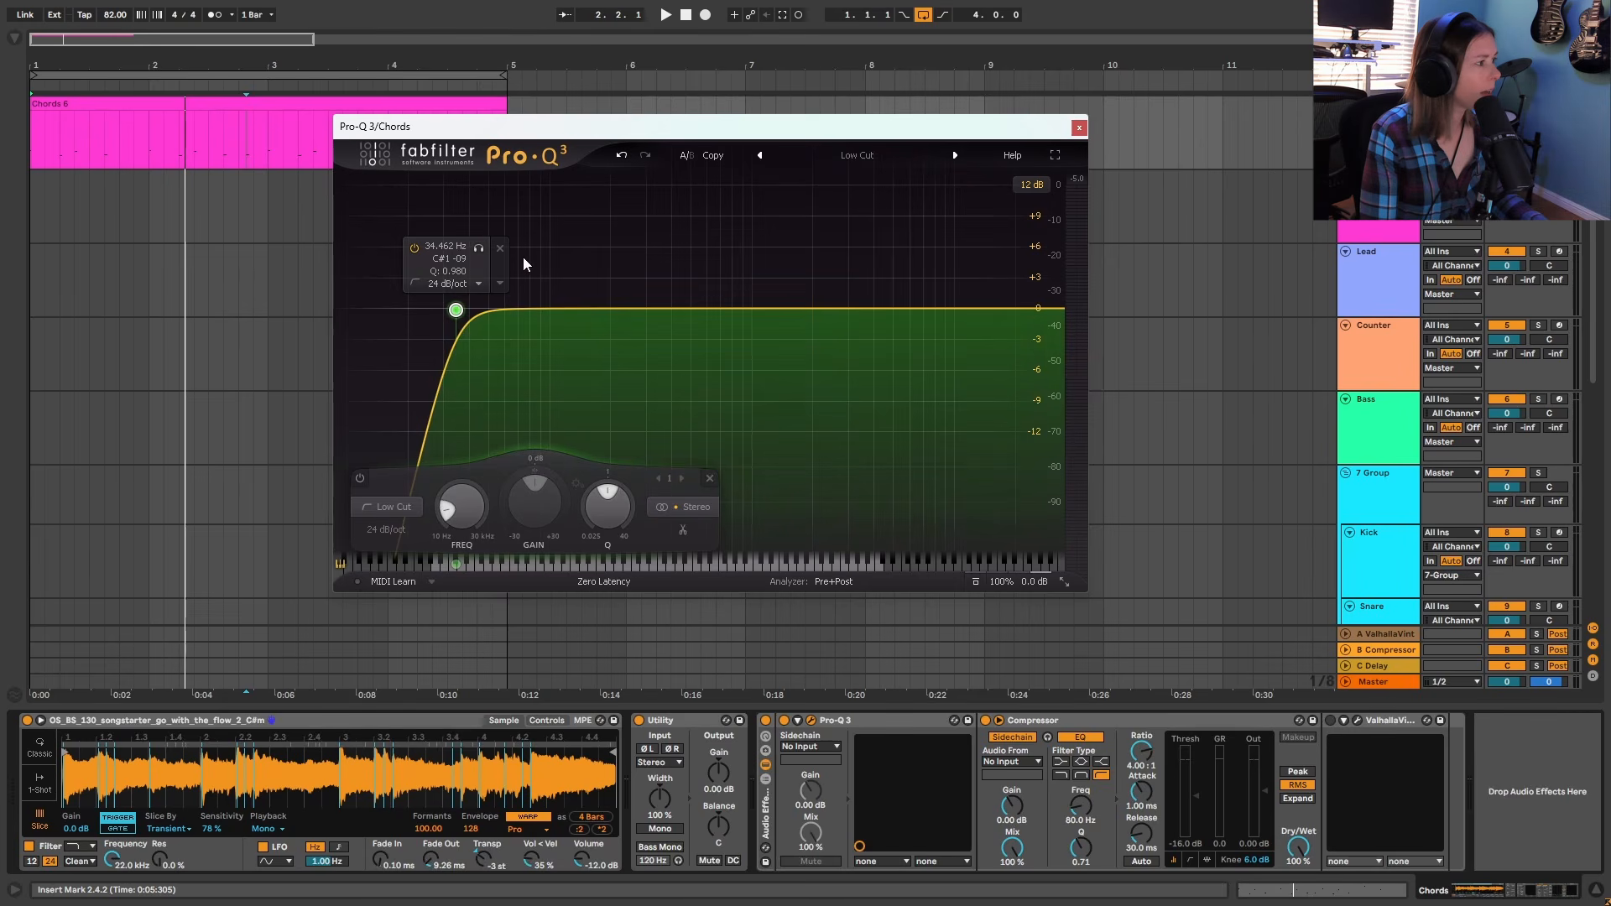
Play back the chords while sweeping the soloed low cut band upward, ending with the EQ closed and playback stopped.
left_click(665, 19)
mouse_move(495, 249)
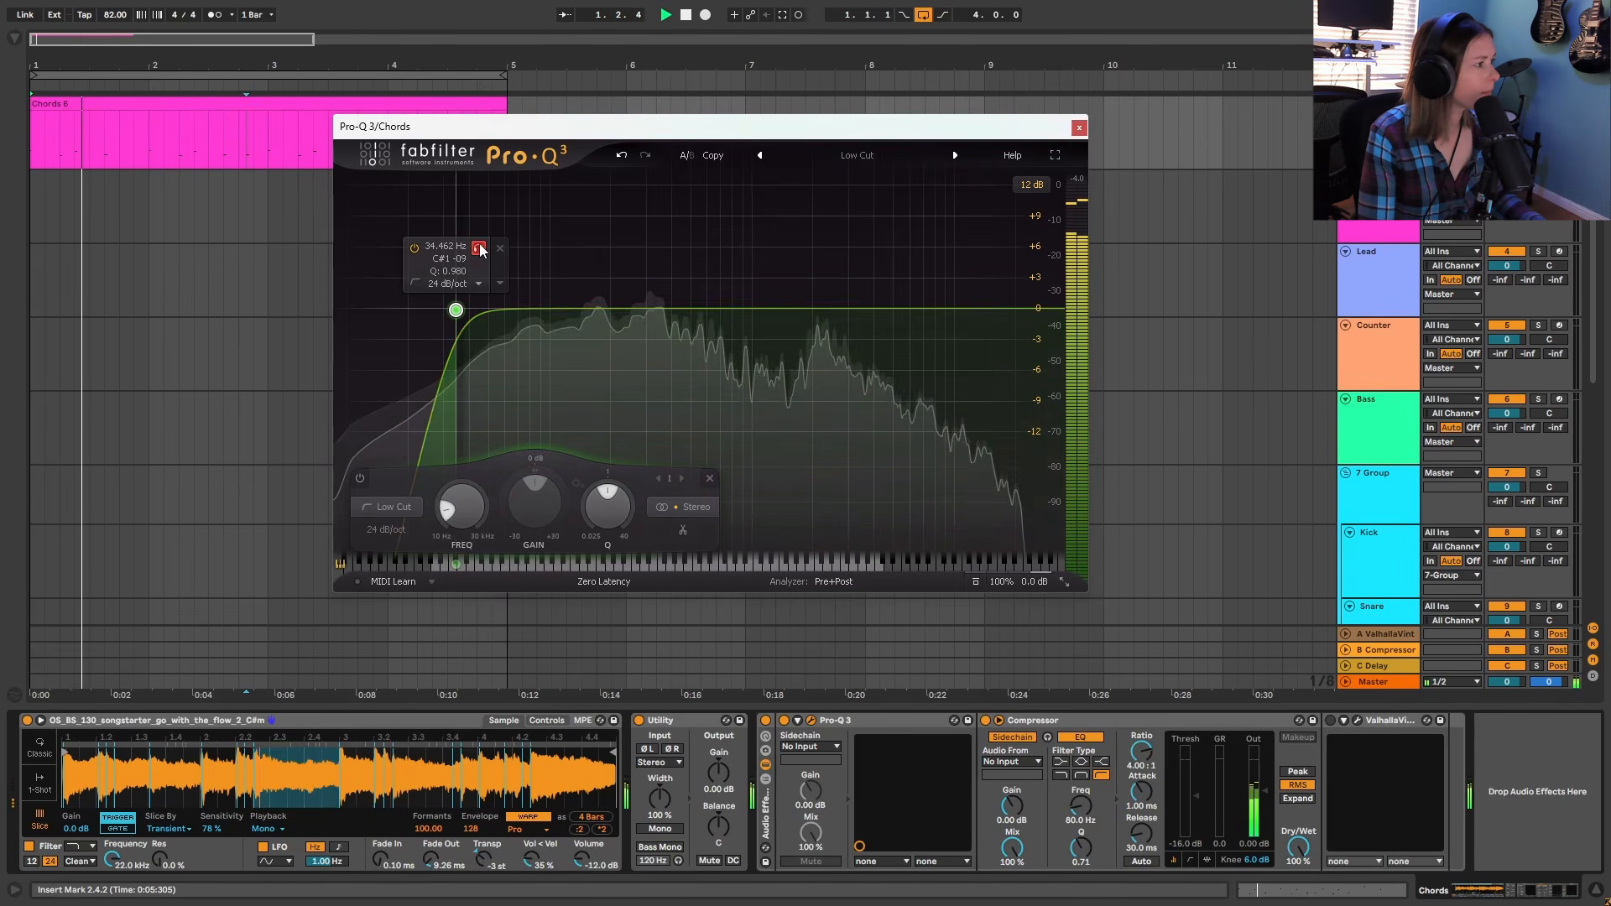
left_click_drag(498, 249, 680, 221)
left_click(1079, 127)
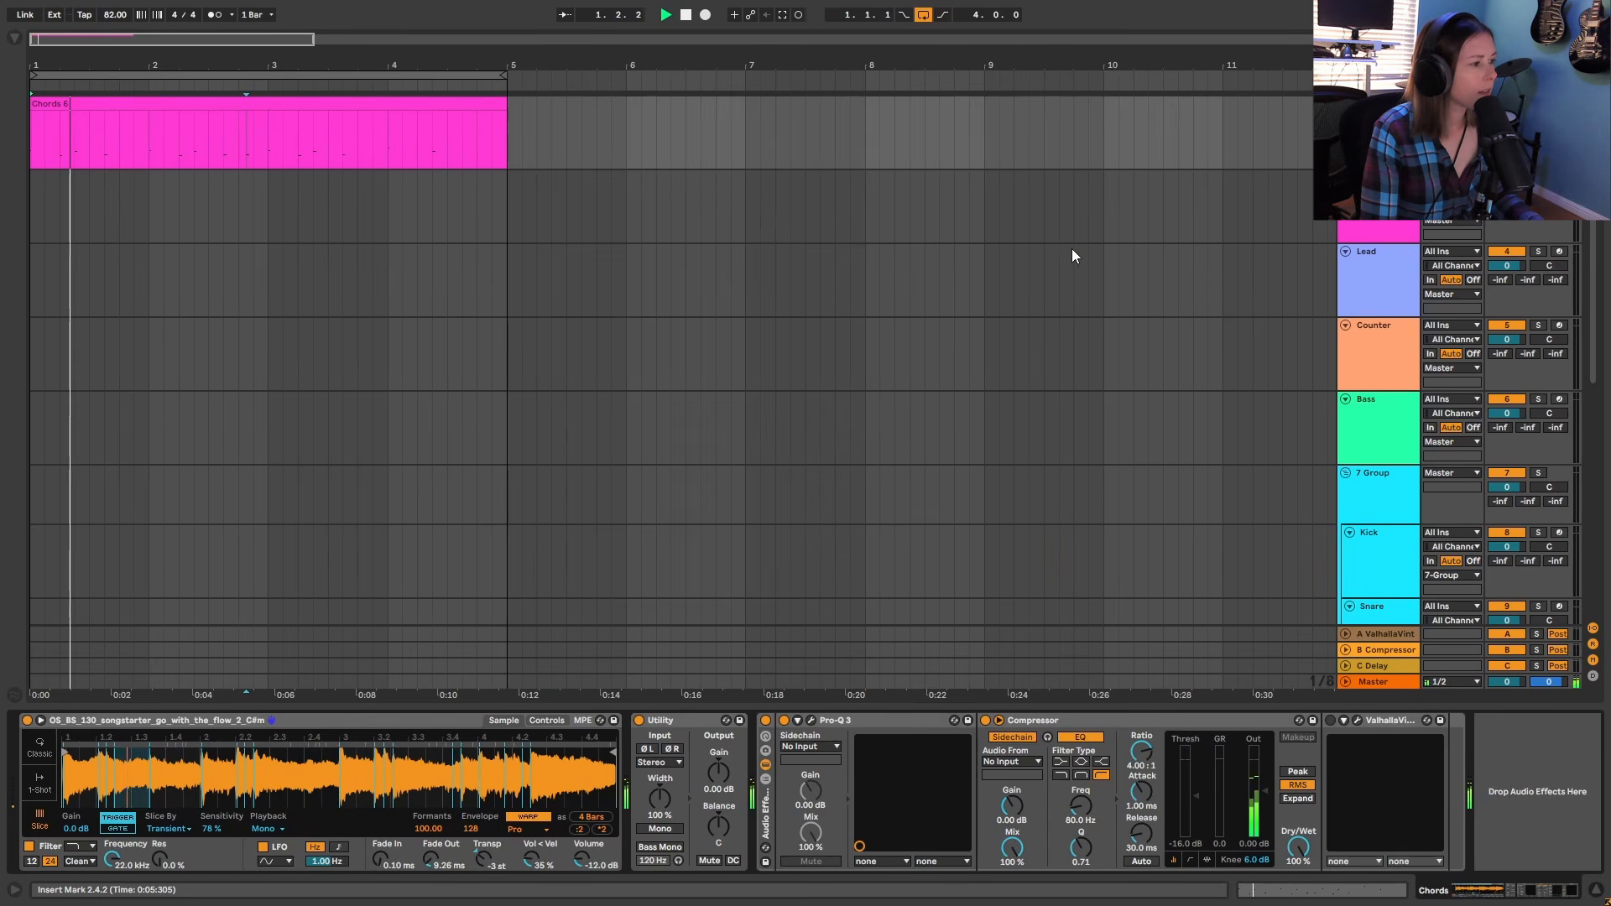
left_click(686, 15)
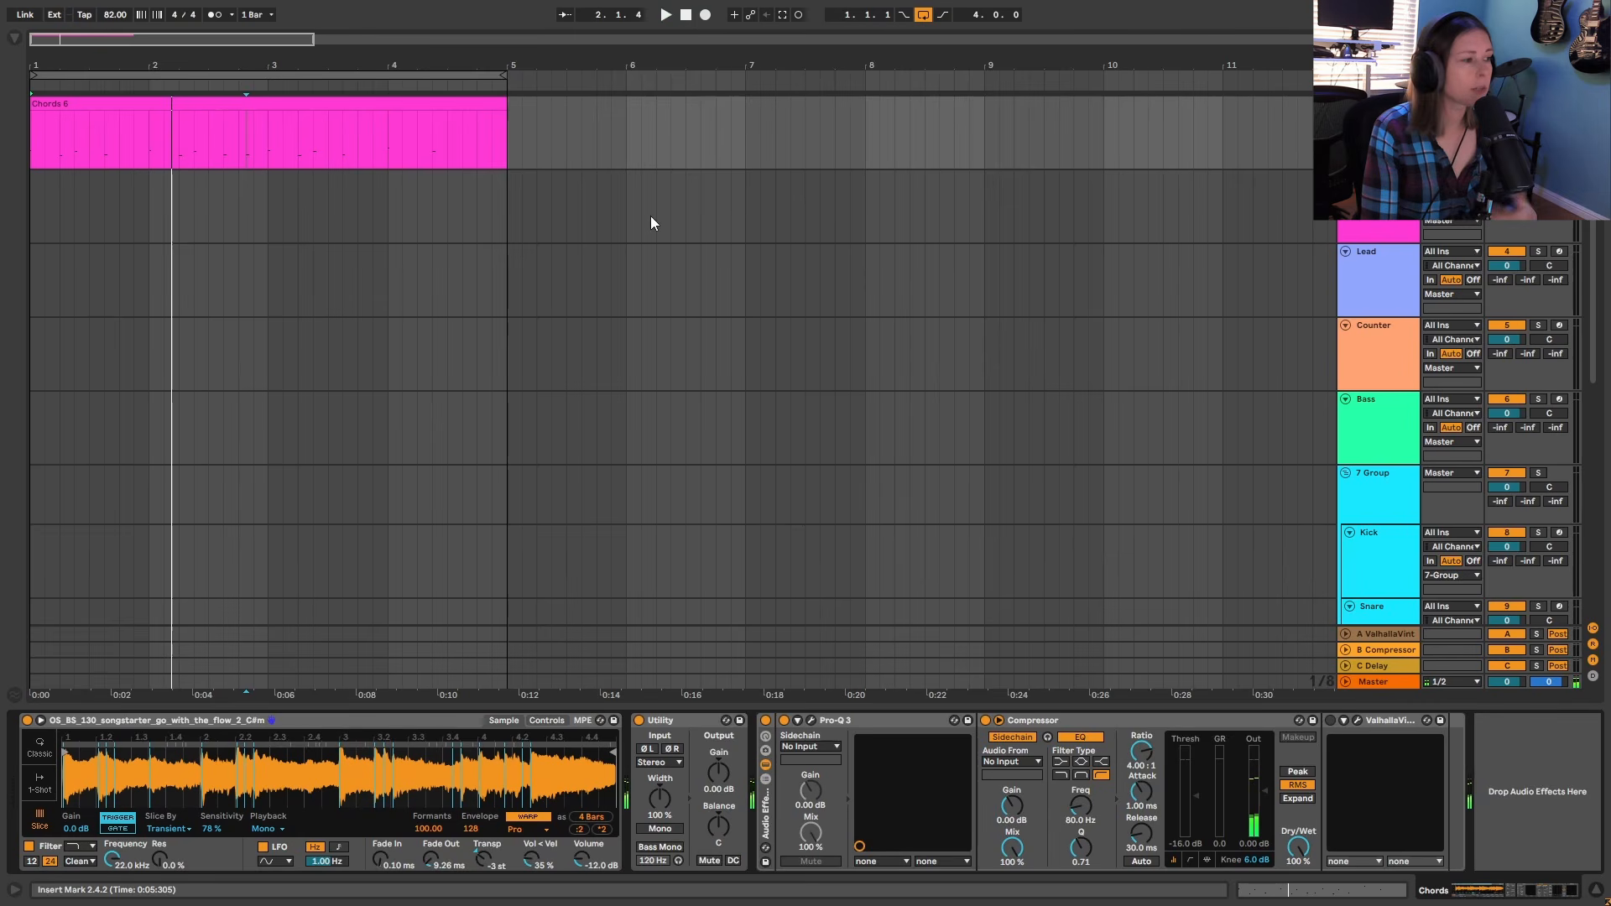
Add a new audio track below Chords, set its input to Resampling, turn off looping, and record the four-bar chords to audio.
scroll(868, 320, "up", 1)
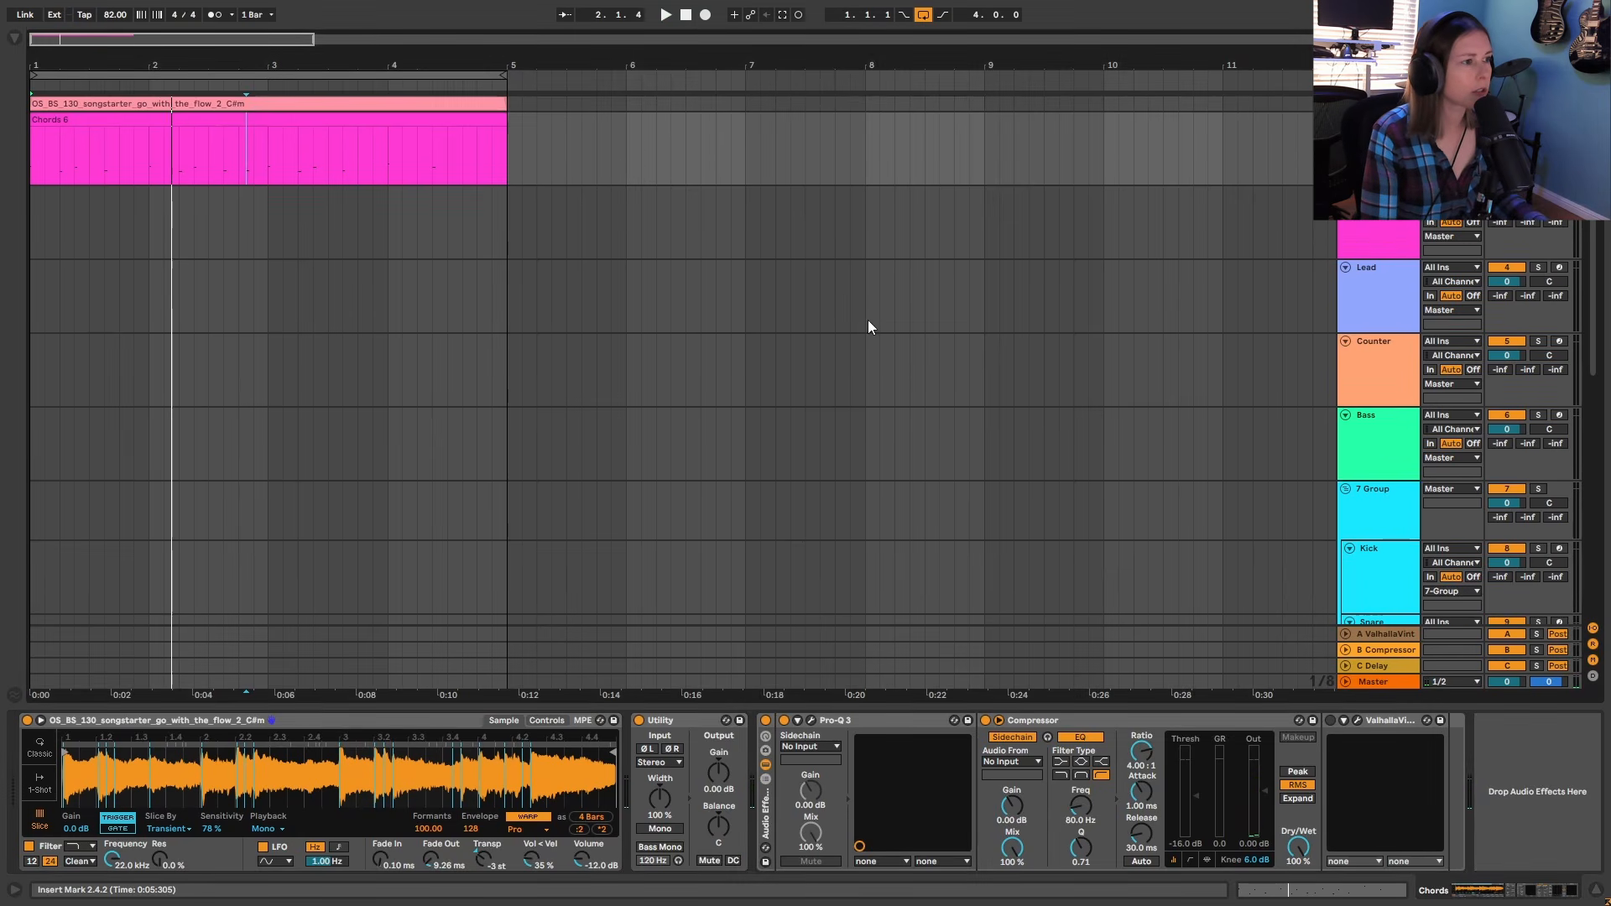
key("ctrl+t")
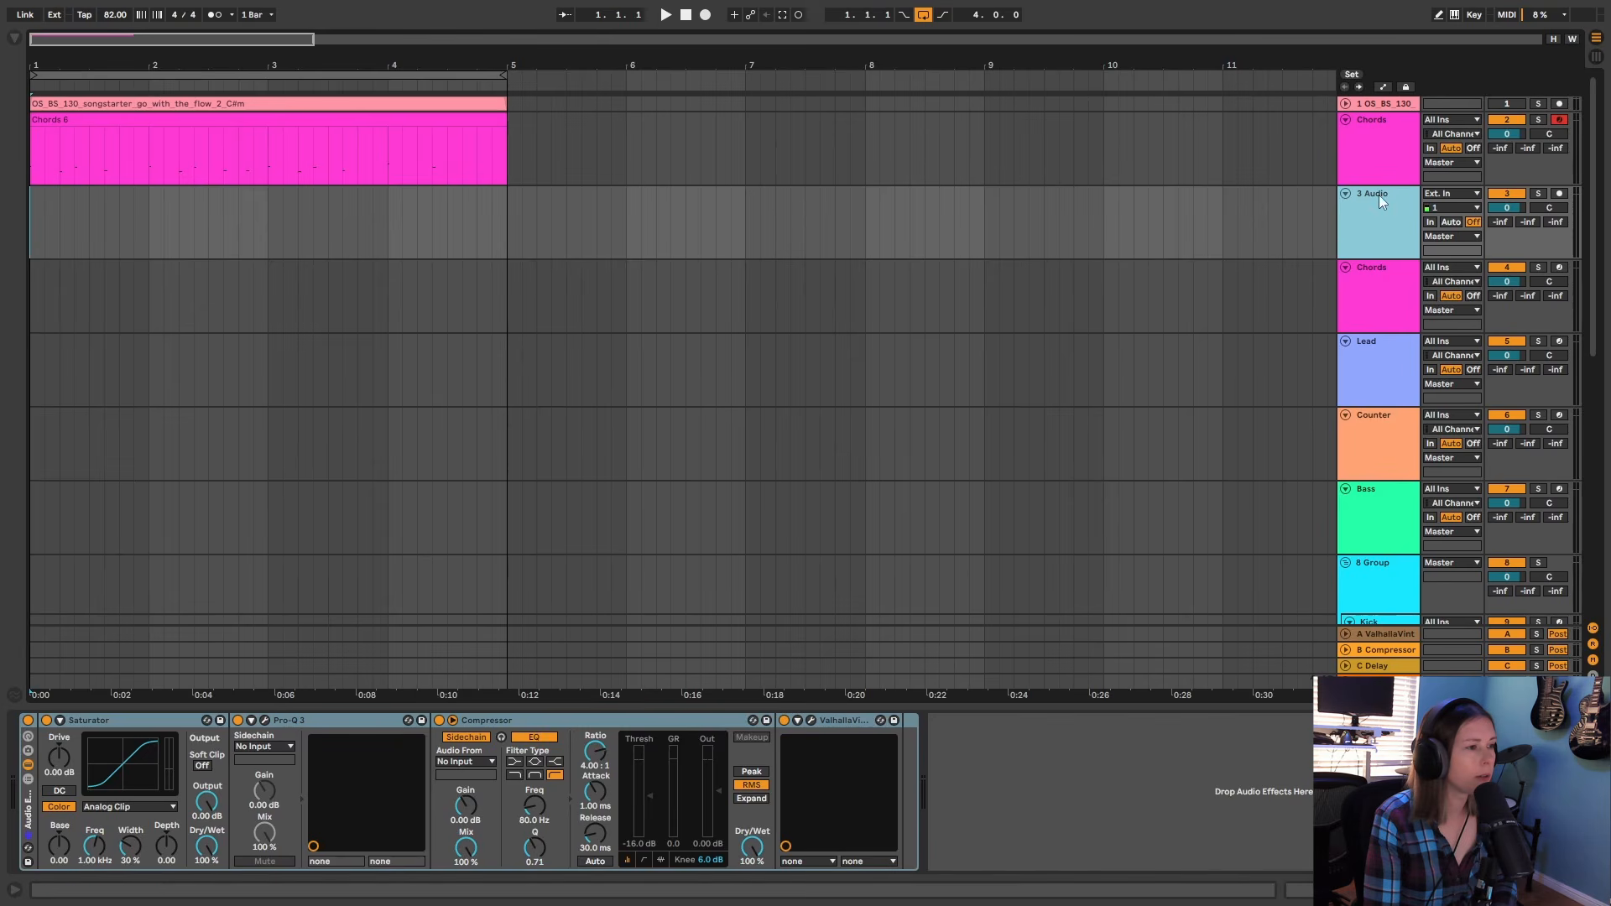
left_click(1452, 194)
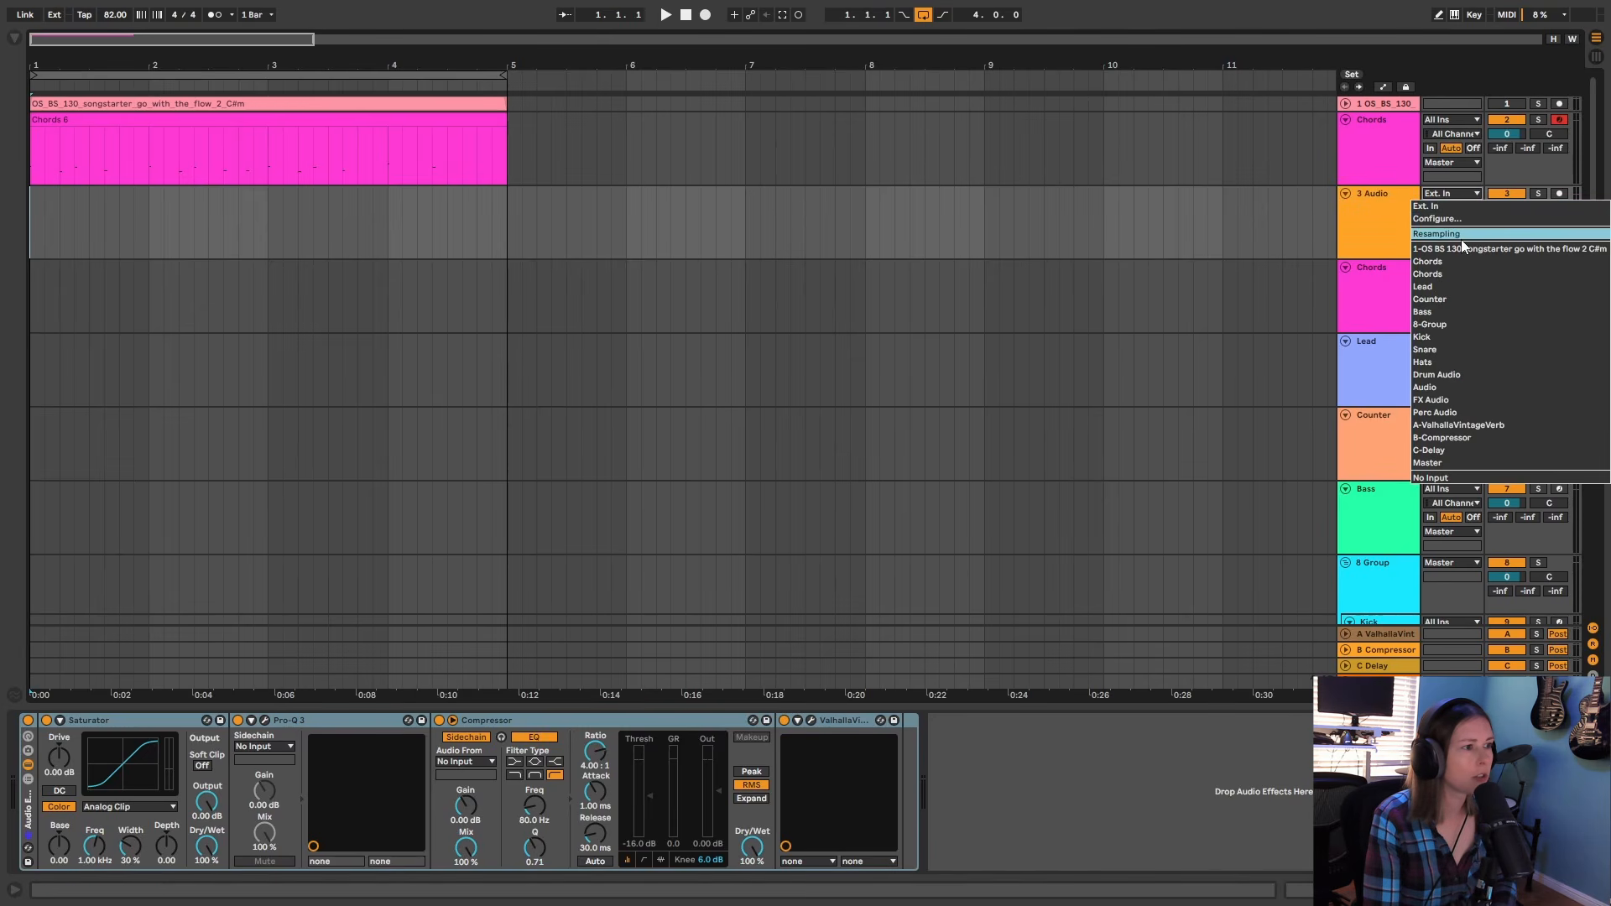
left_click(1461, 237)
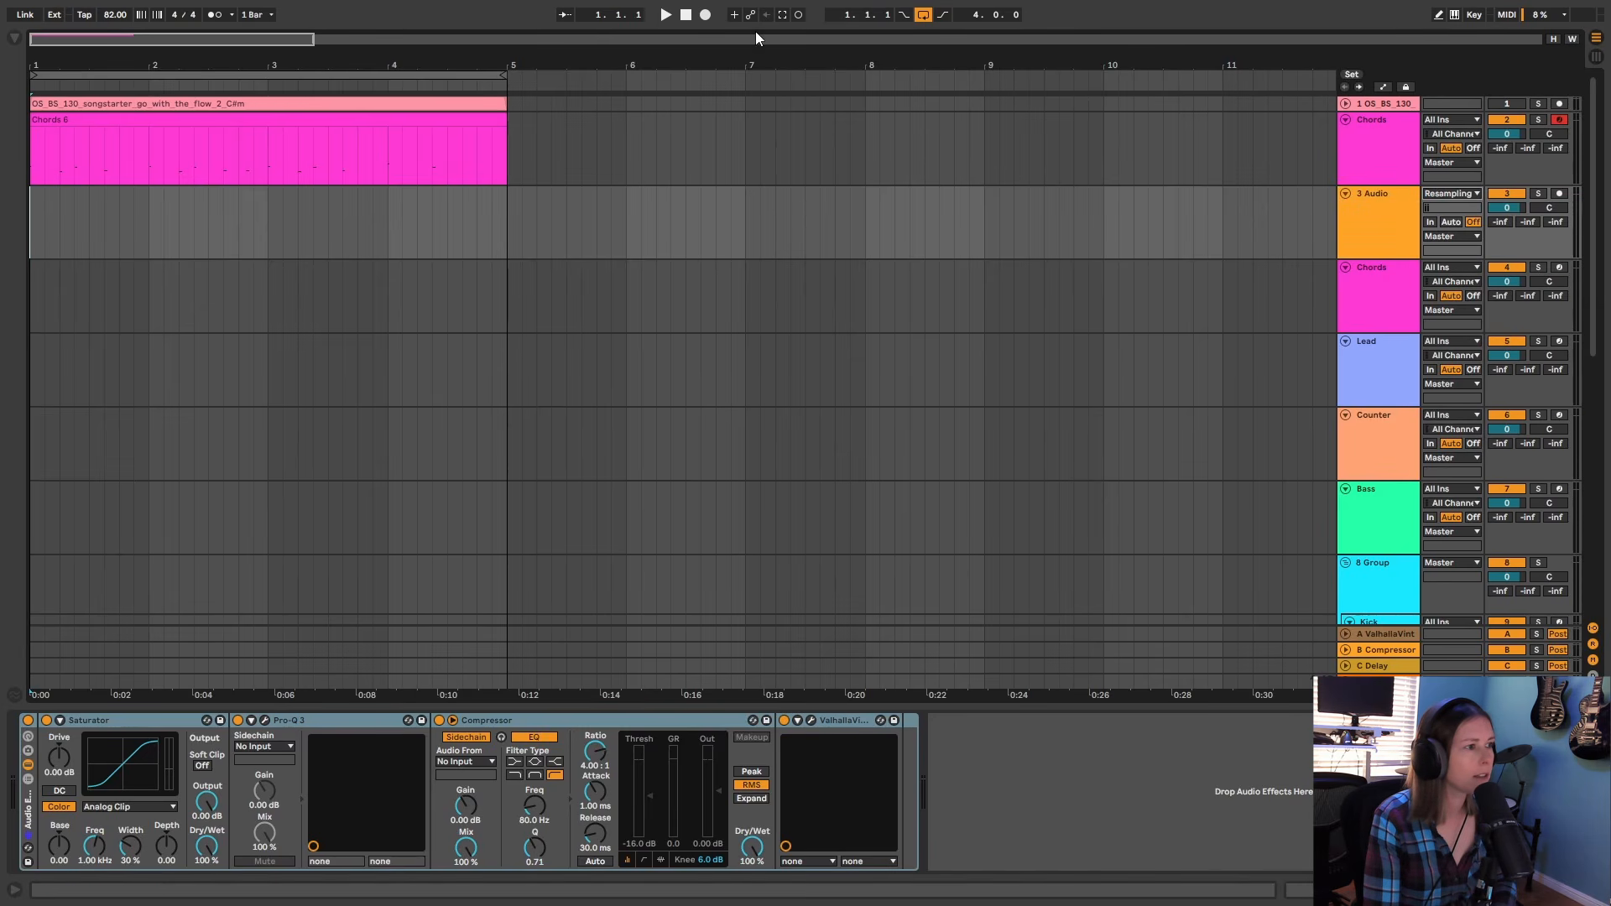
left_click(921, 15)
left_click(708, 16)
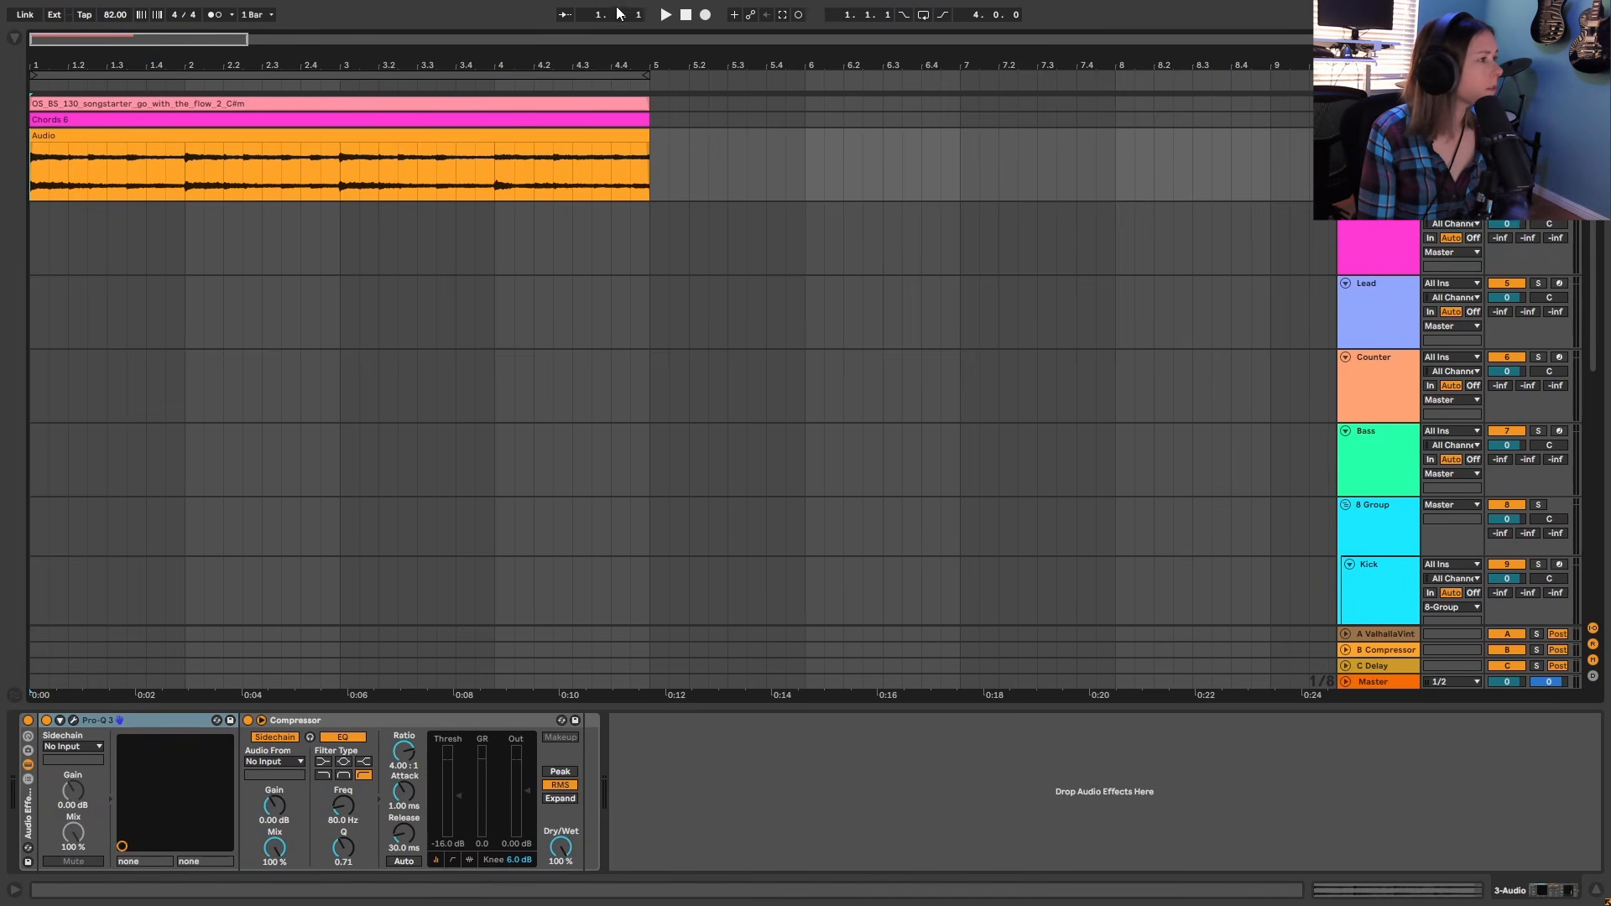
Open the Hats track's drum rack and raise the Fade Out of the OpenHH Energy 1 sample.
scroll(771, 402, "down", 5)
left_click(804, 471)
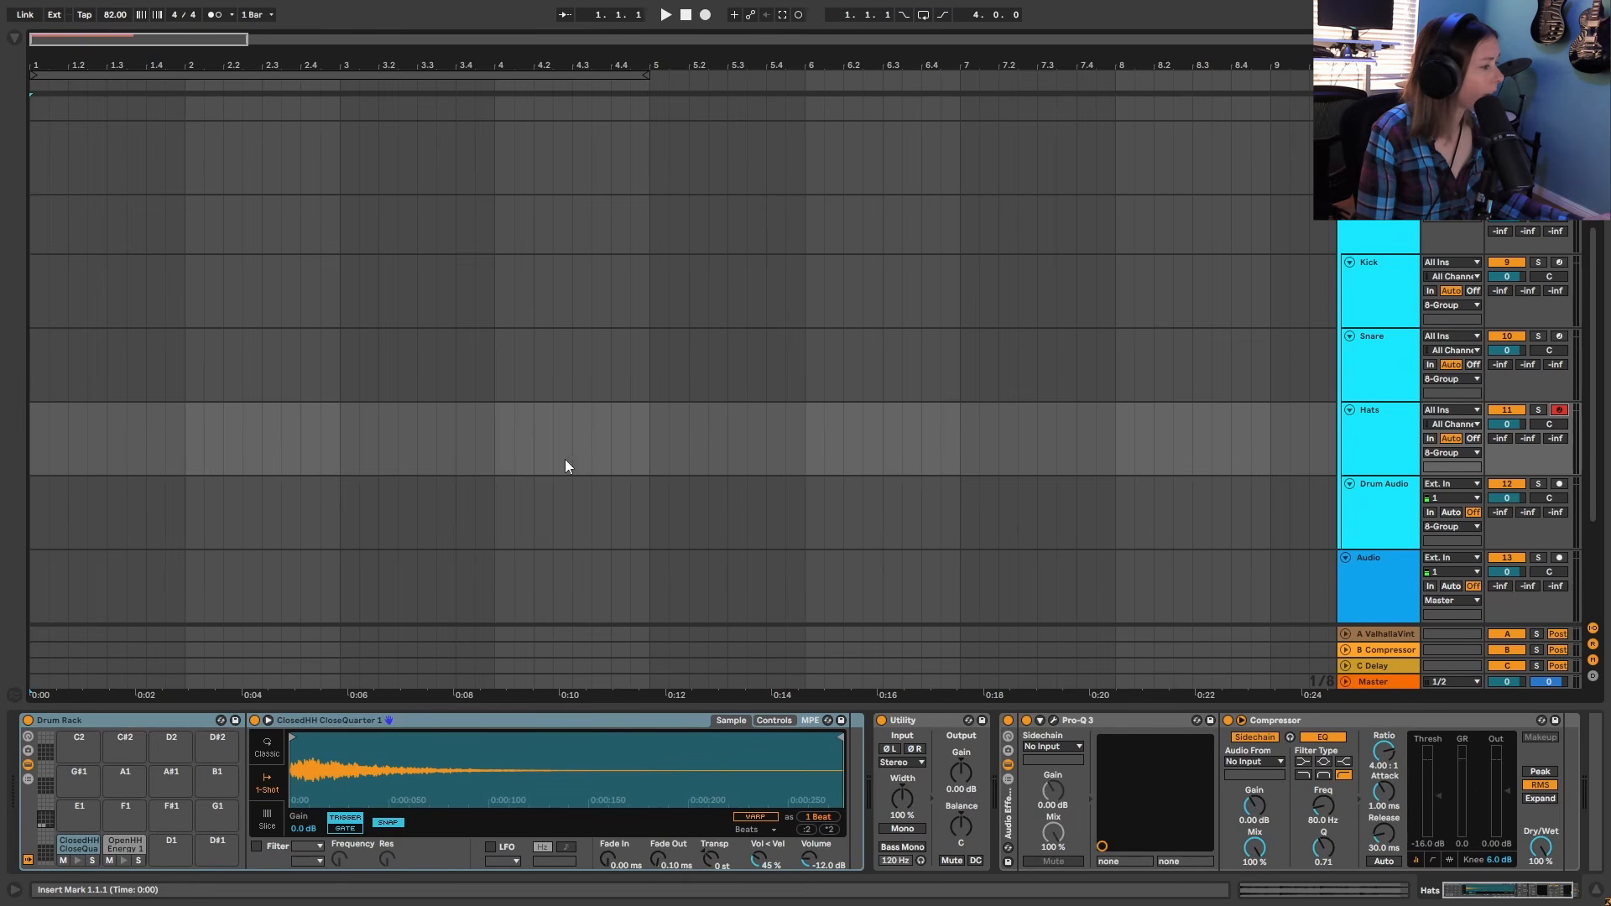
left_click(616, 845)
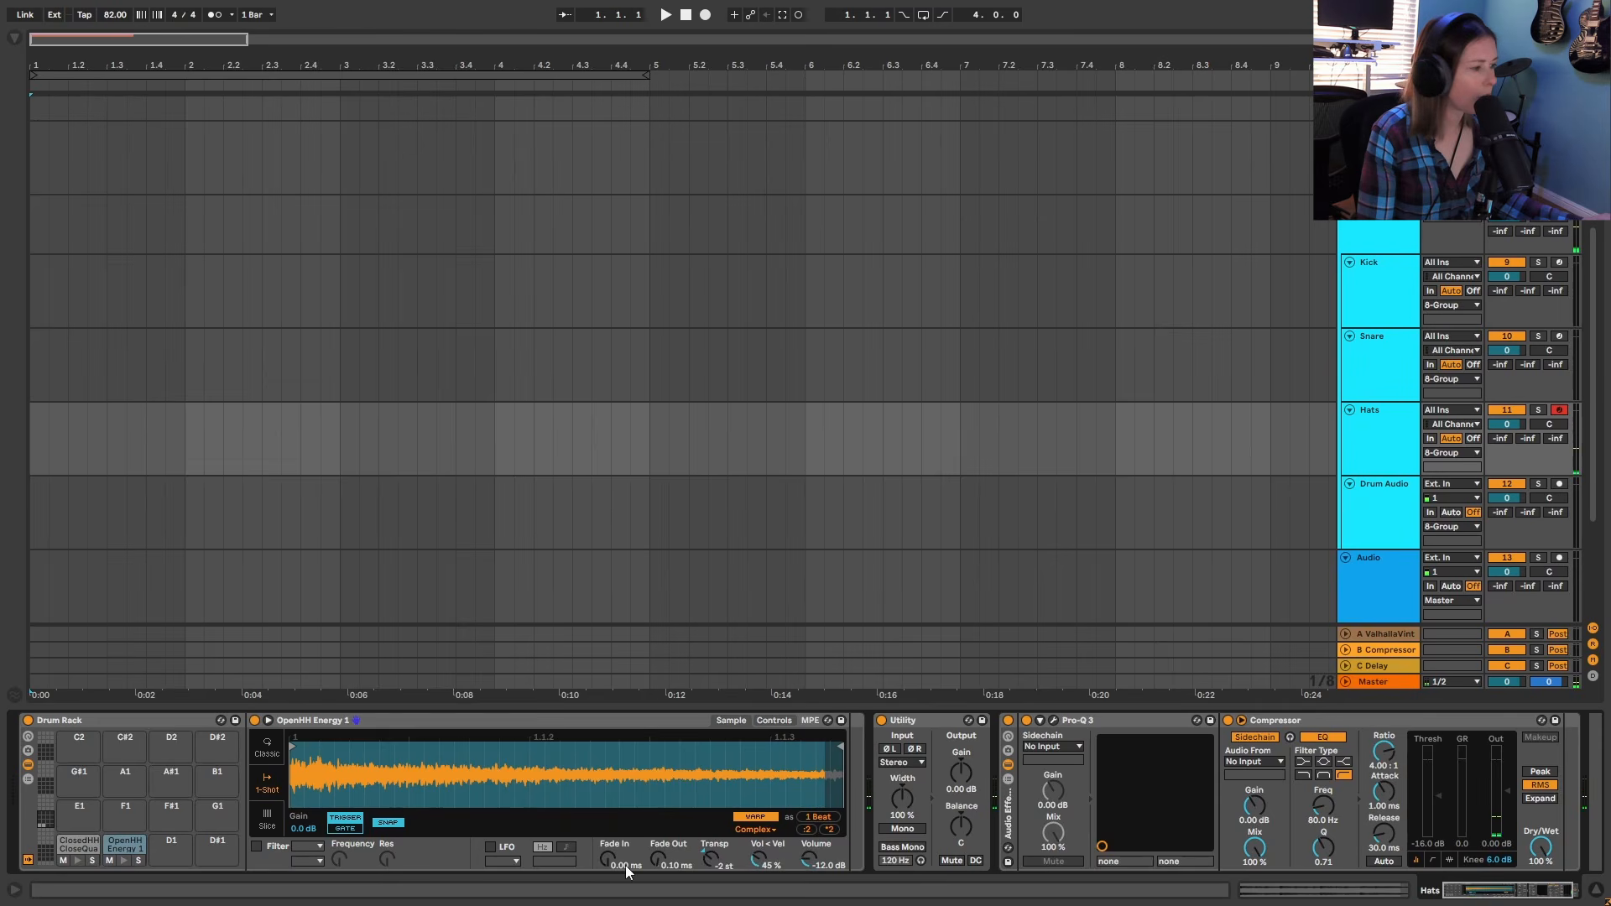
left_click_drag(658, 857, 658, 818)
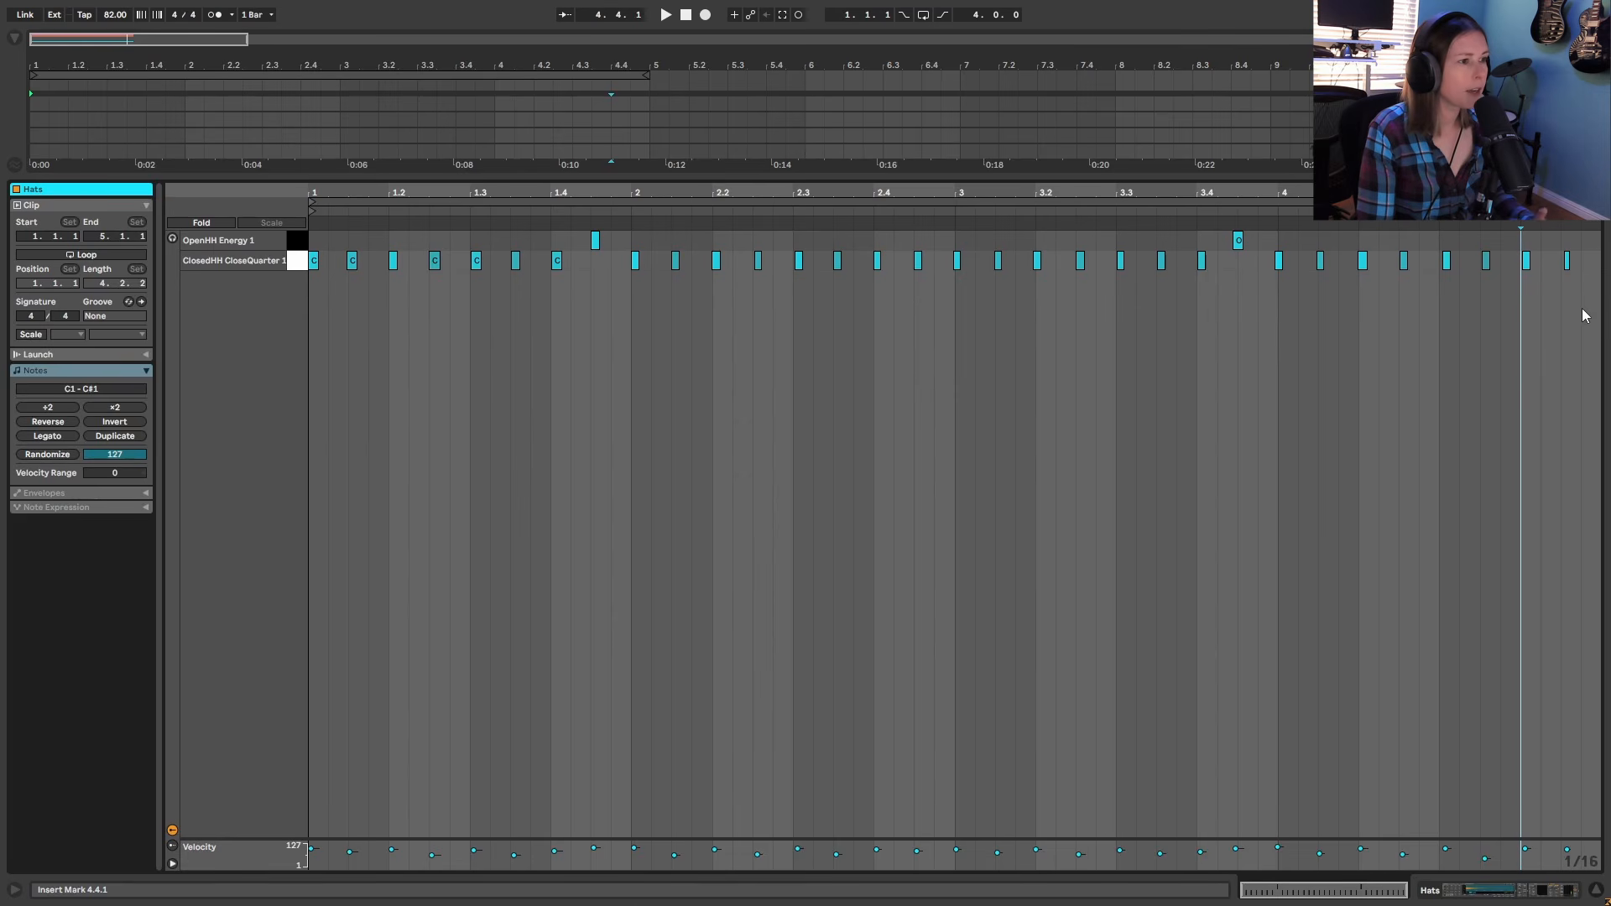
Quantize the start of all recorded Hats notes to the current grid with an amount of 35%.
left_click_drag(1593, 312, 258, 141)
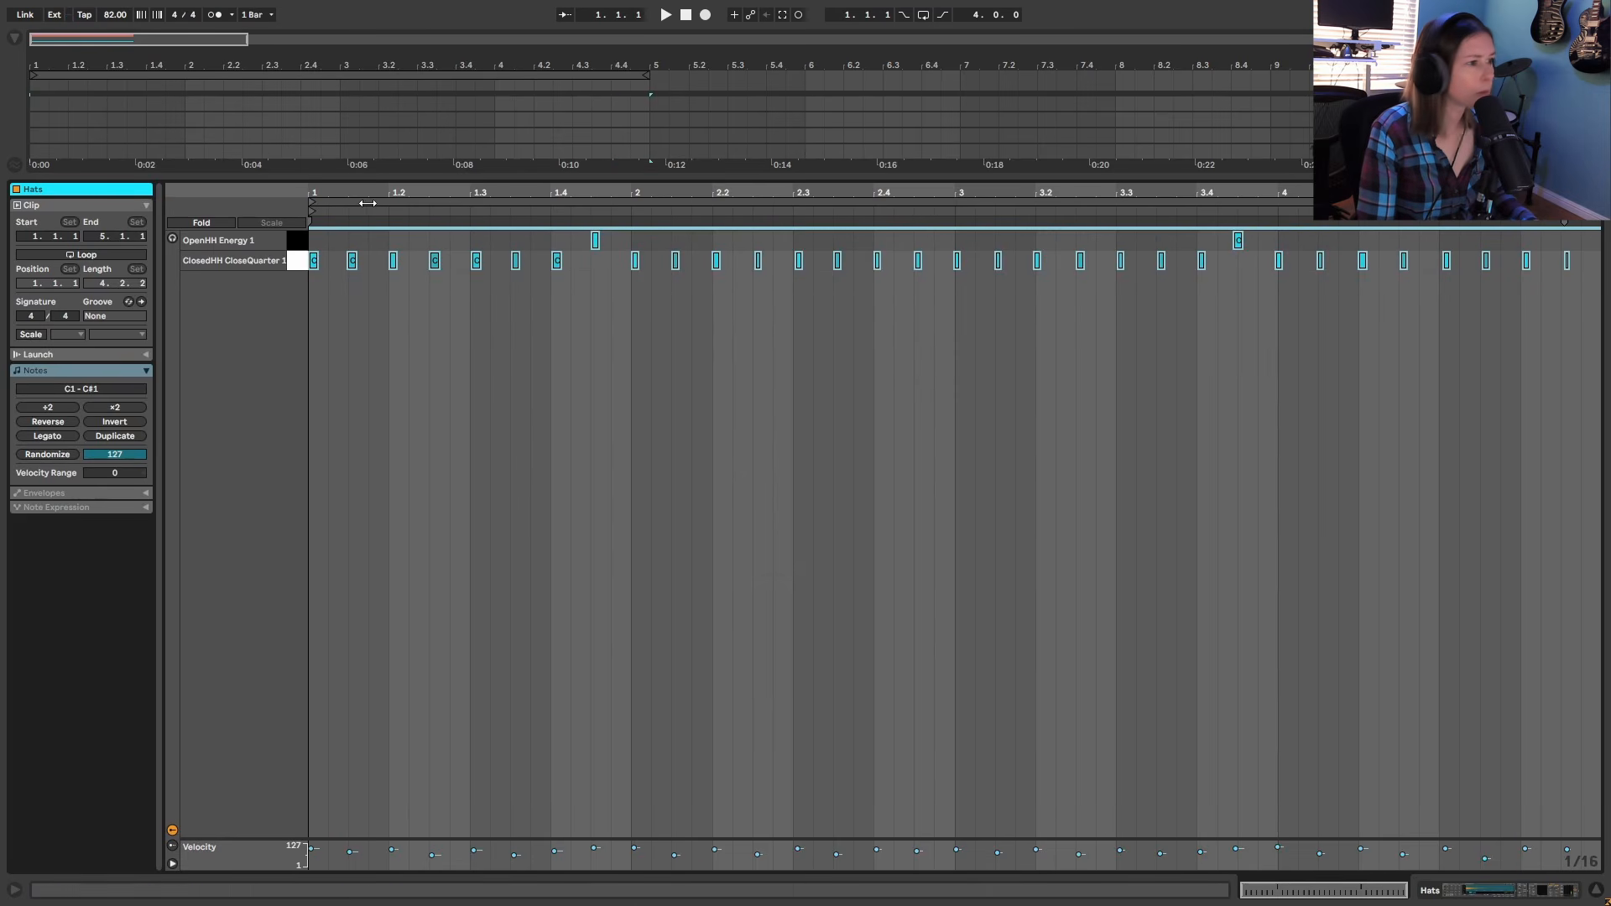
right_click(901, 356)
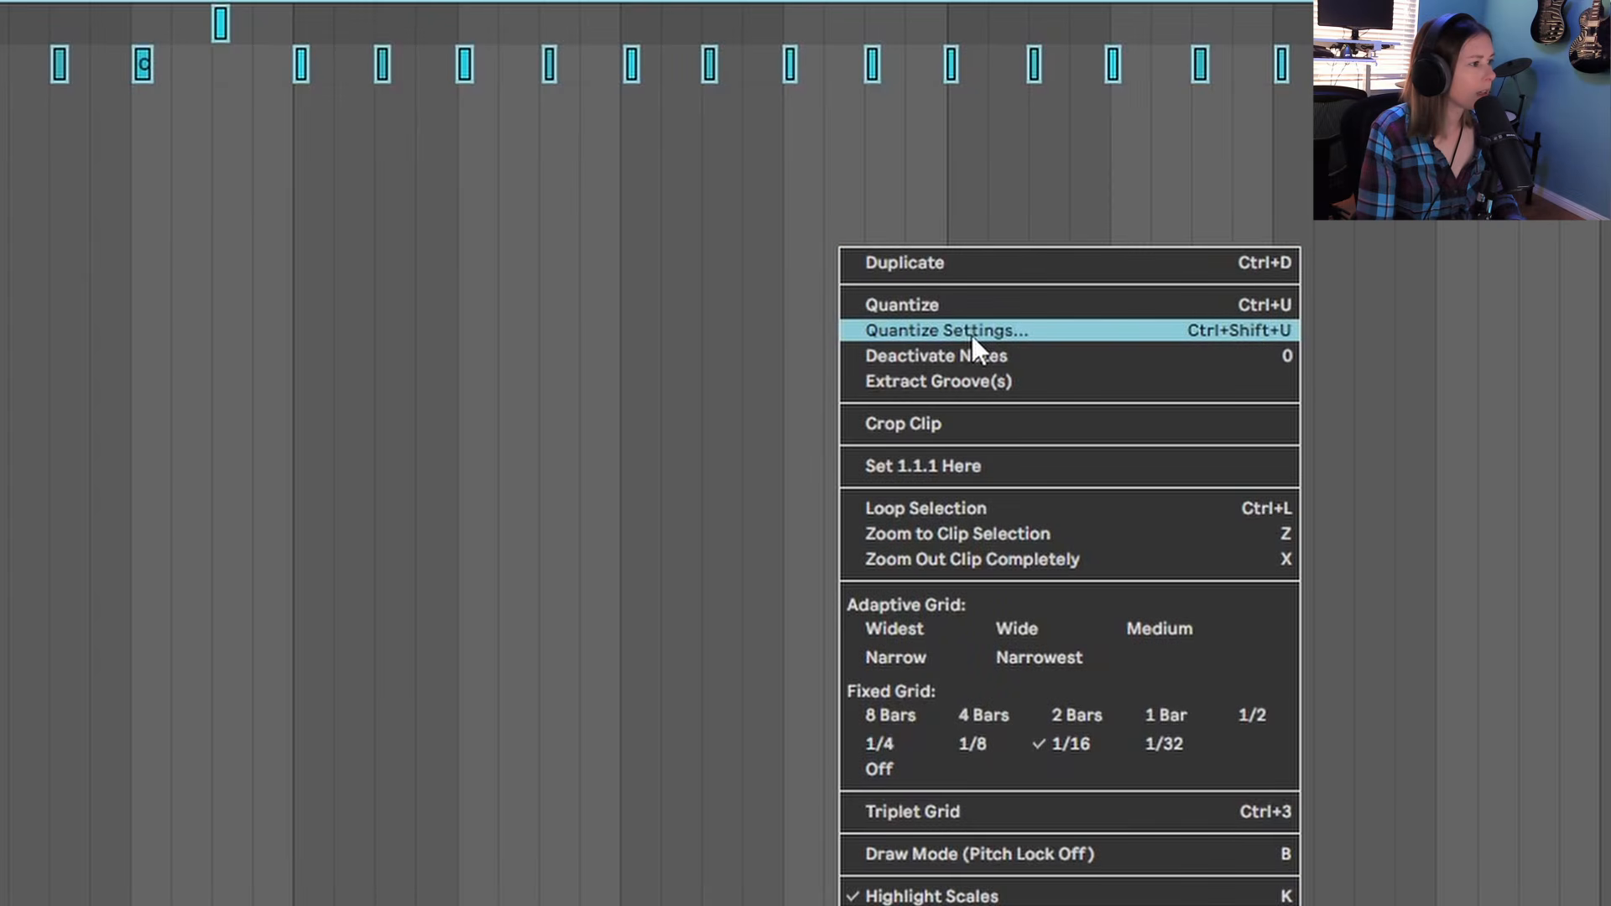
left_click(970, 394)
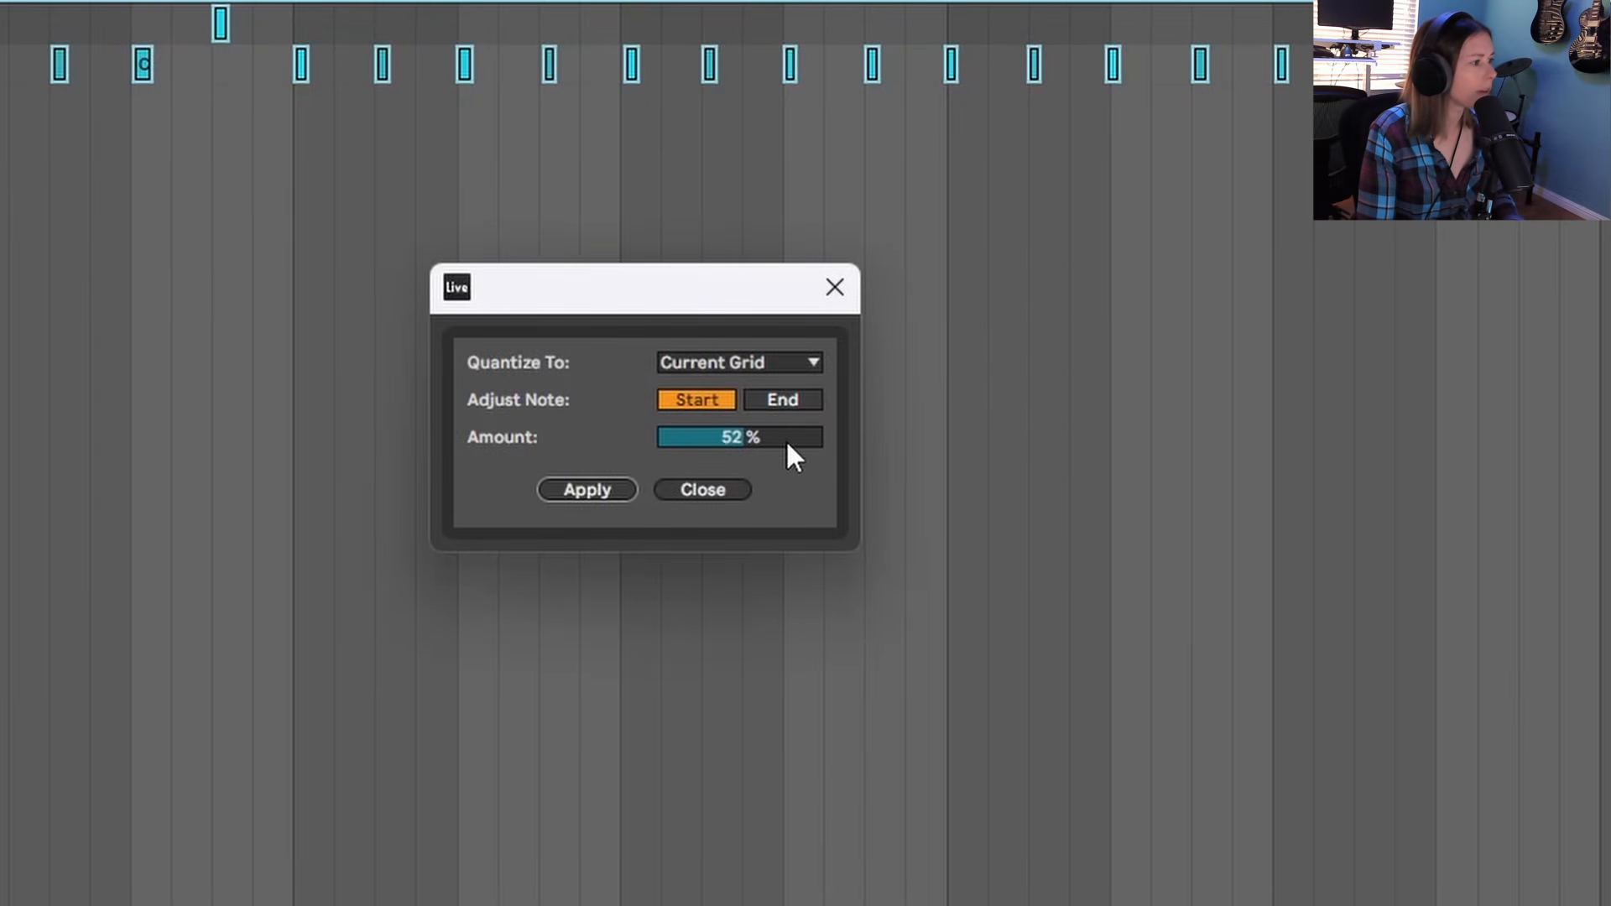
left_click_drag(787, 443, 787, 453)
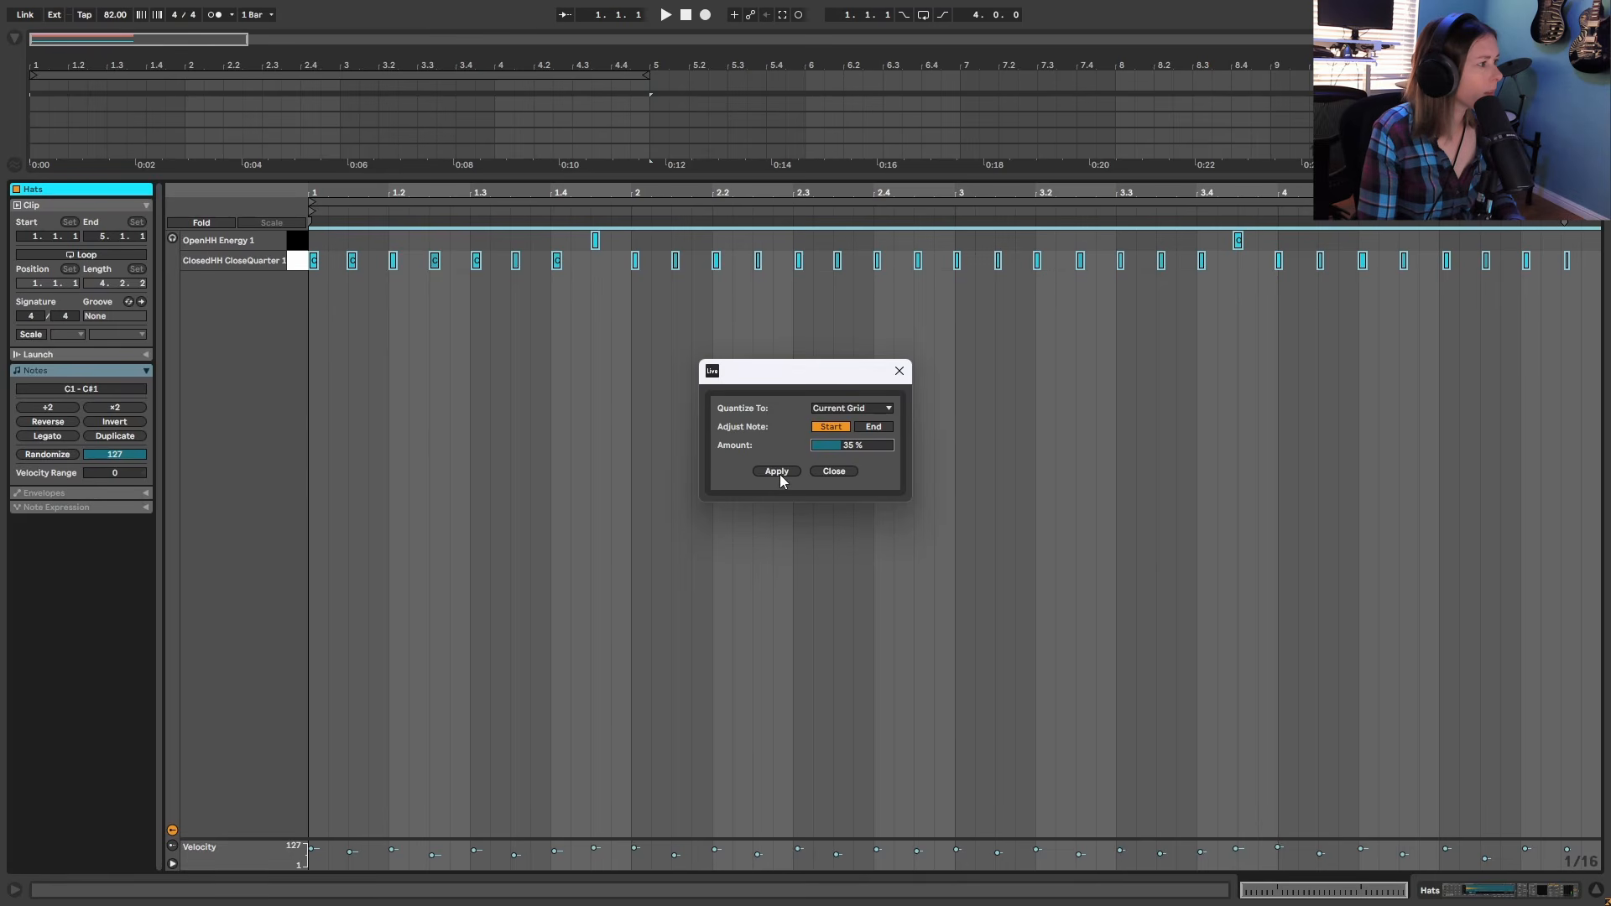
left_click(777, 471)
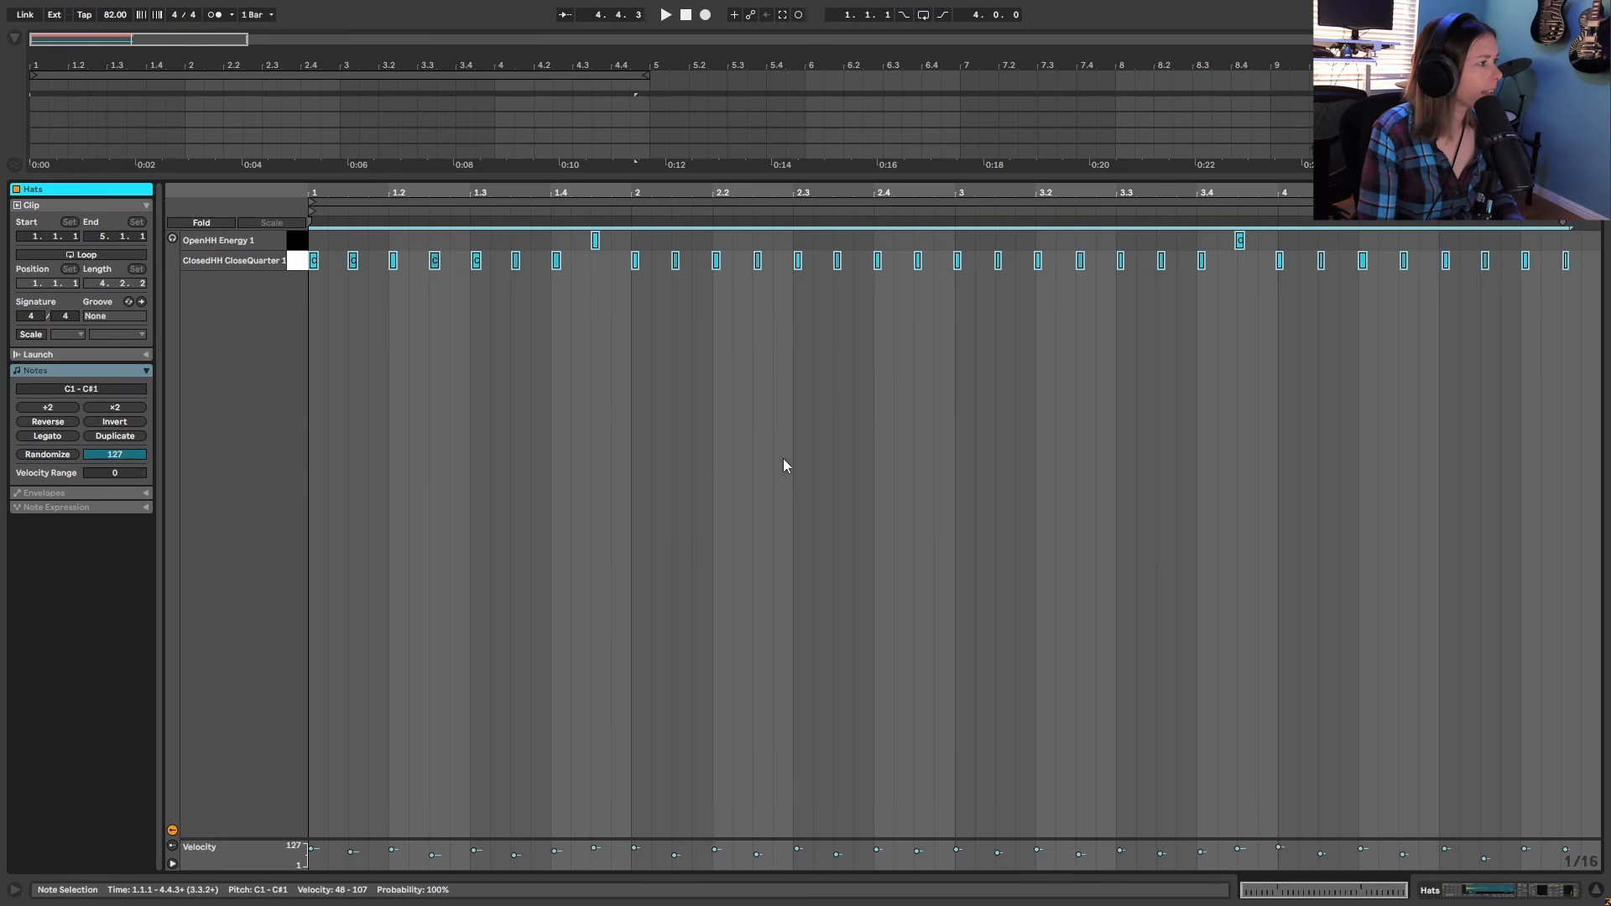
left_click(869, 392)
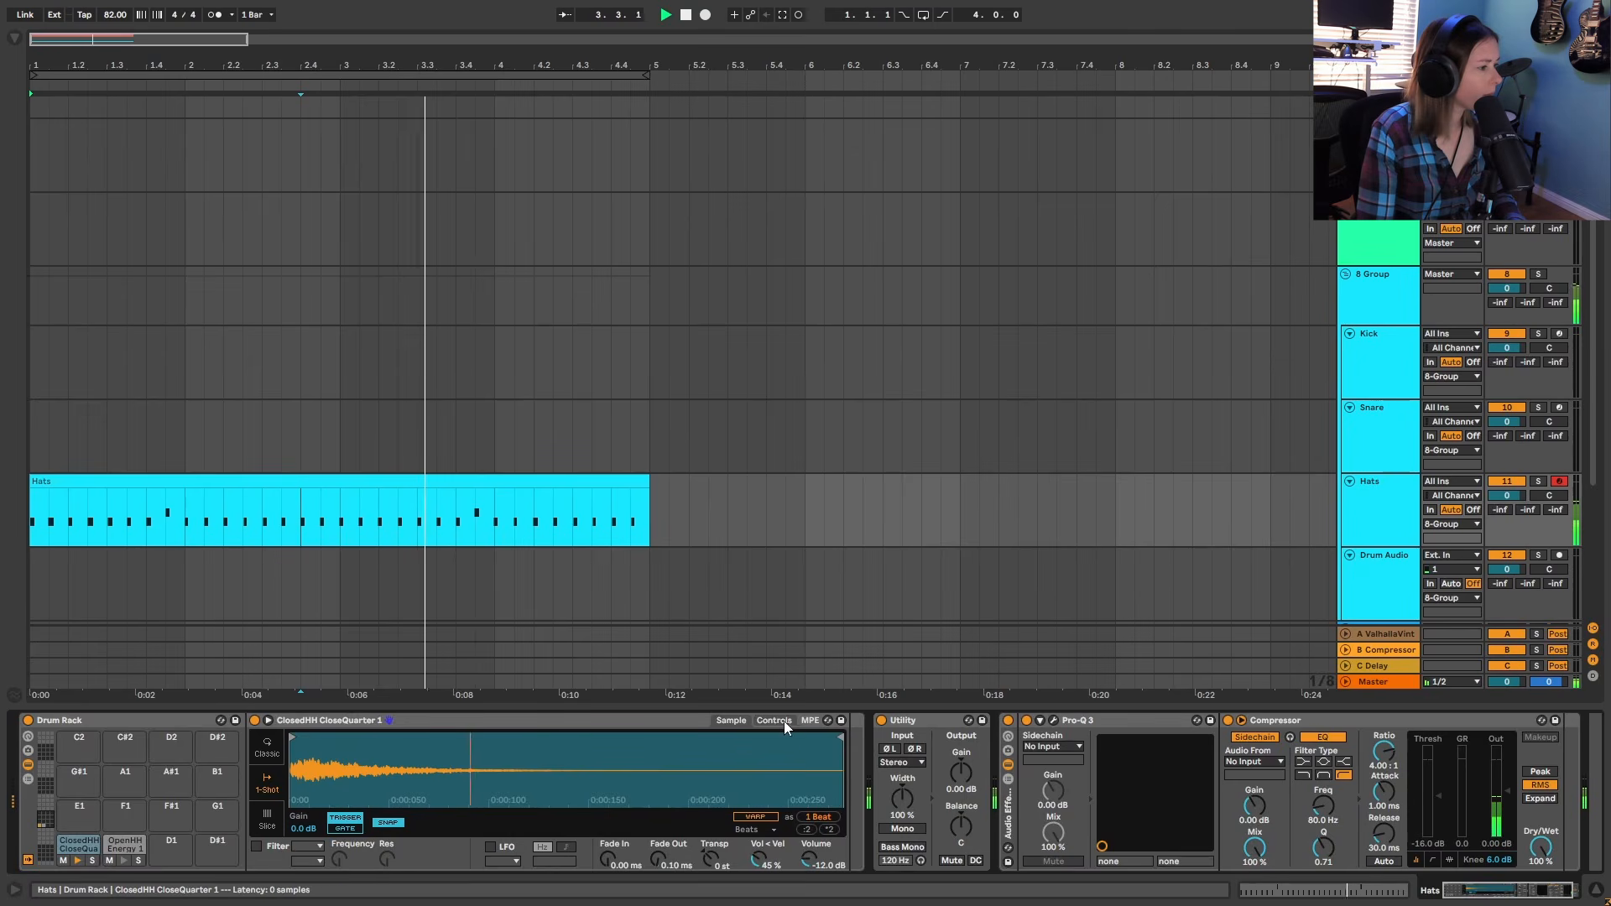
Add random panning to the ClosedHH CloseQuarter 1 sample, trying 24% and settling on 15% while looping the hats.
left_click(777, 723)
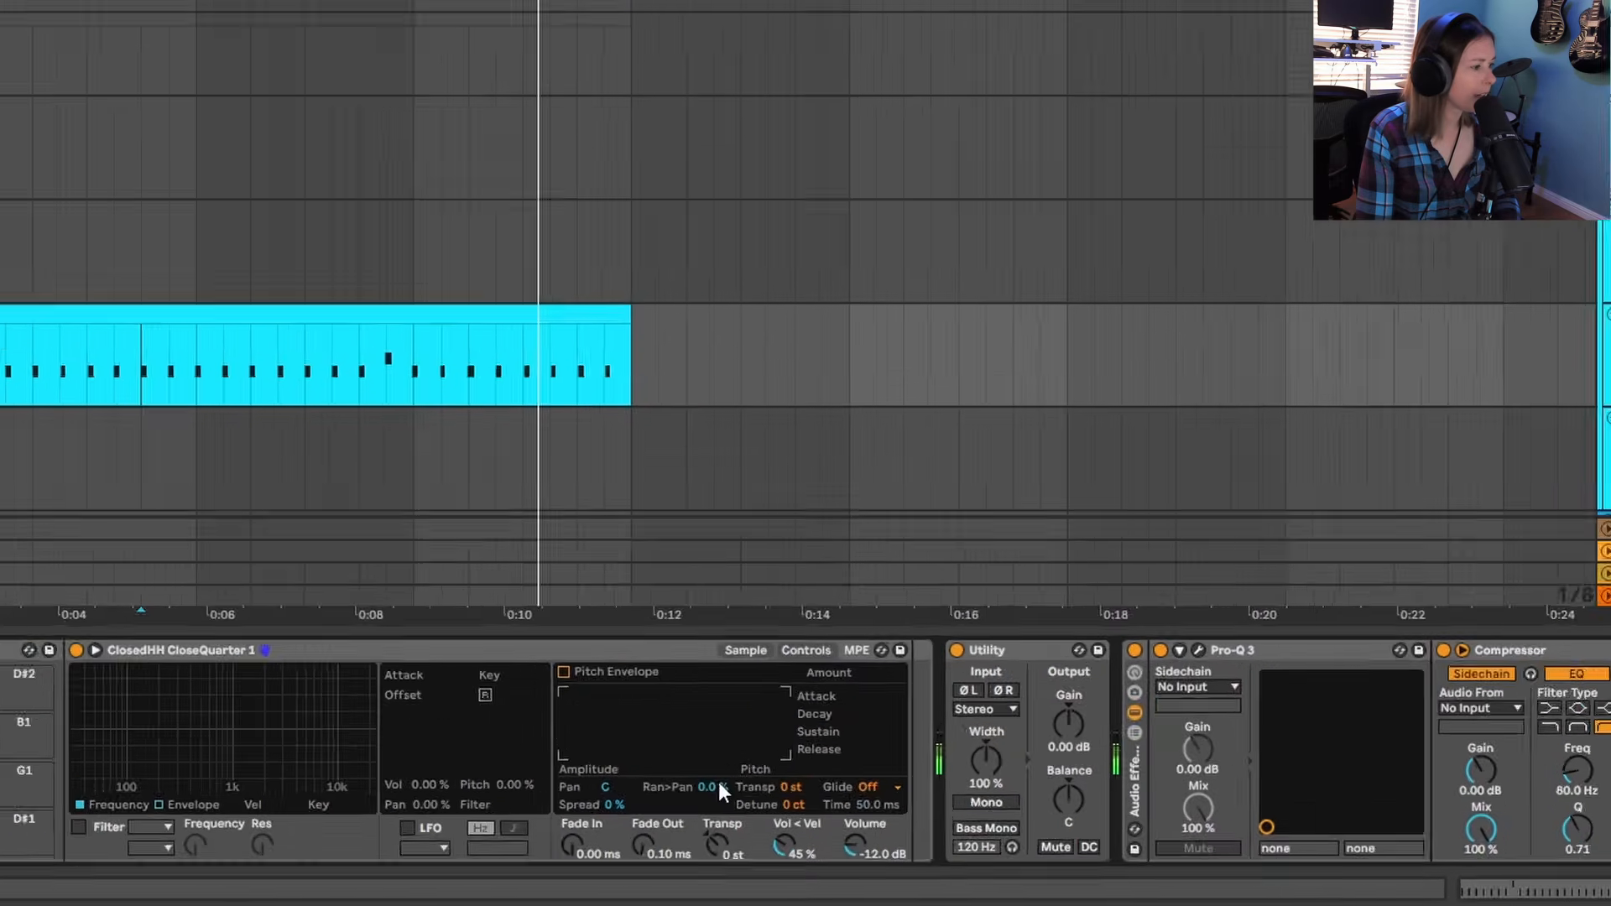
left_click_drag(718, 786, 718, 748)
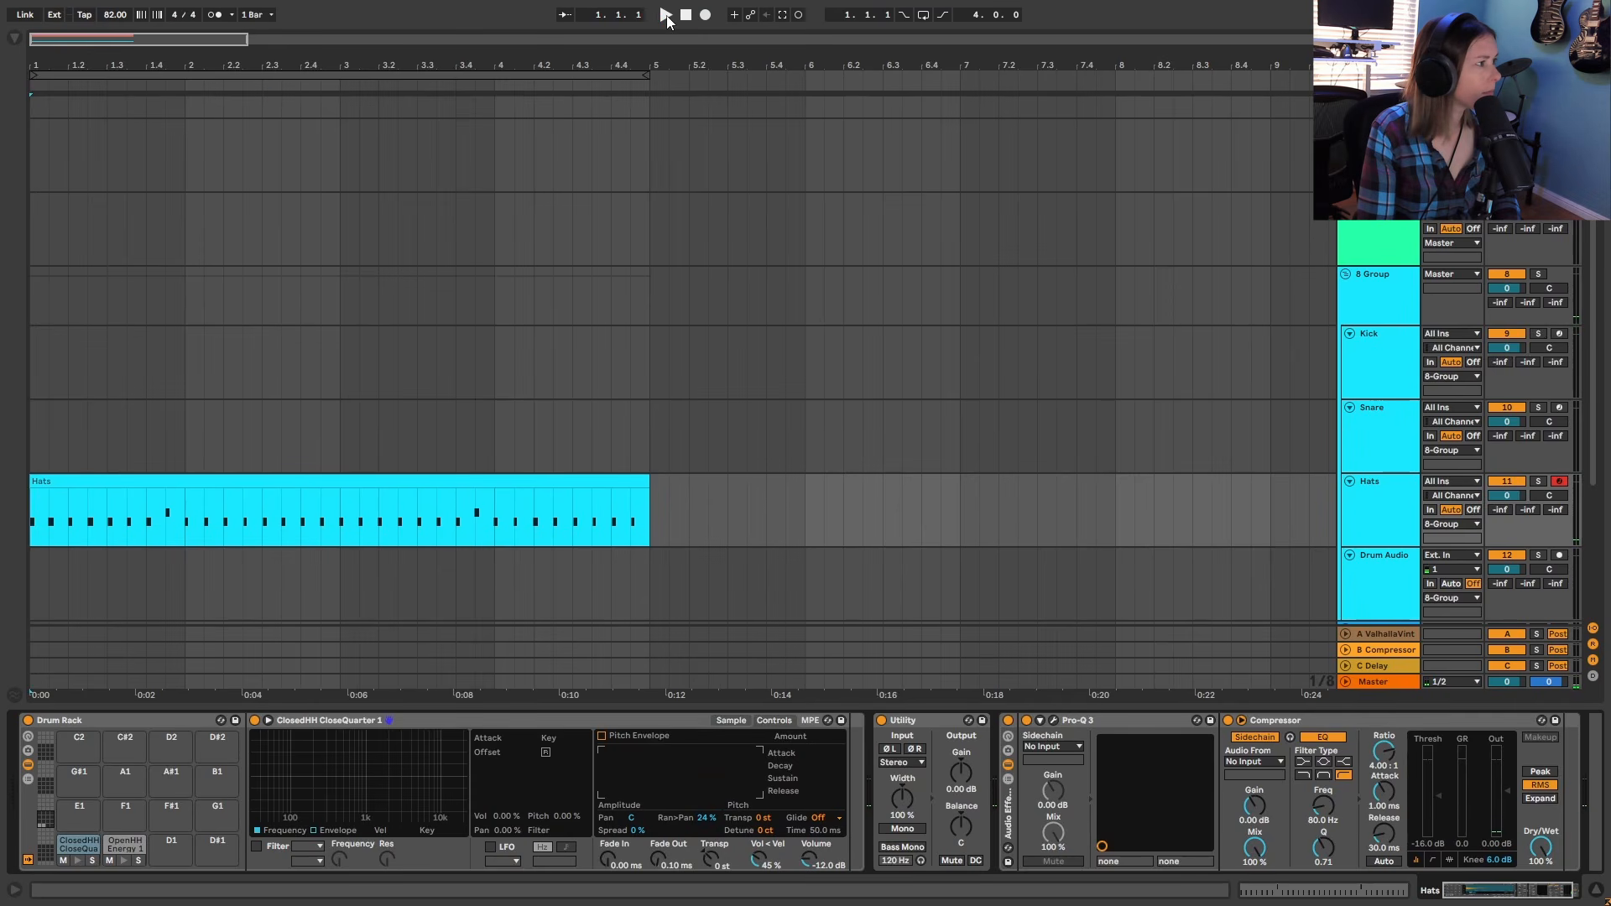
left_click(665, 15)
left_click(923, 14)
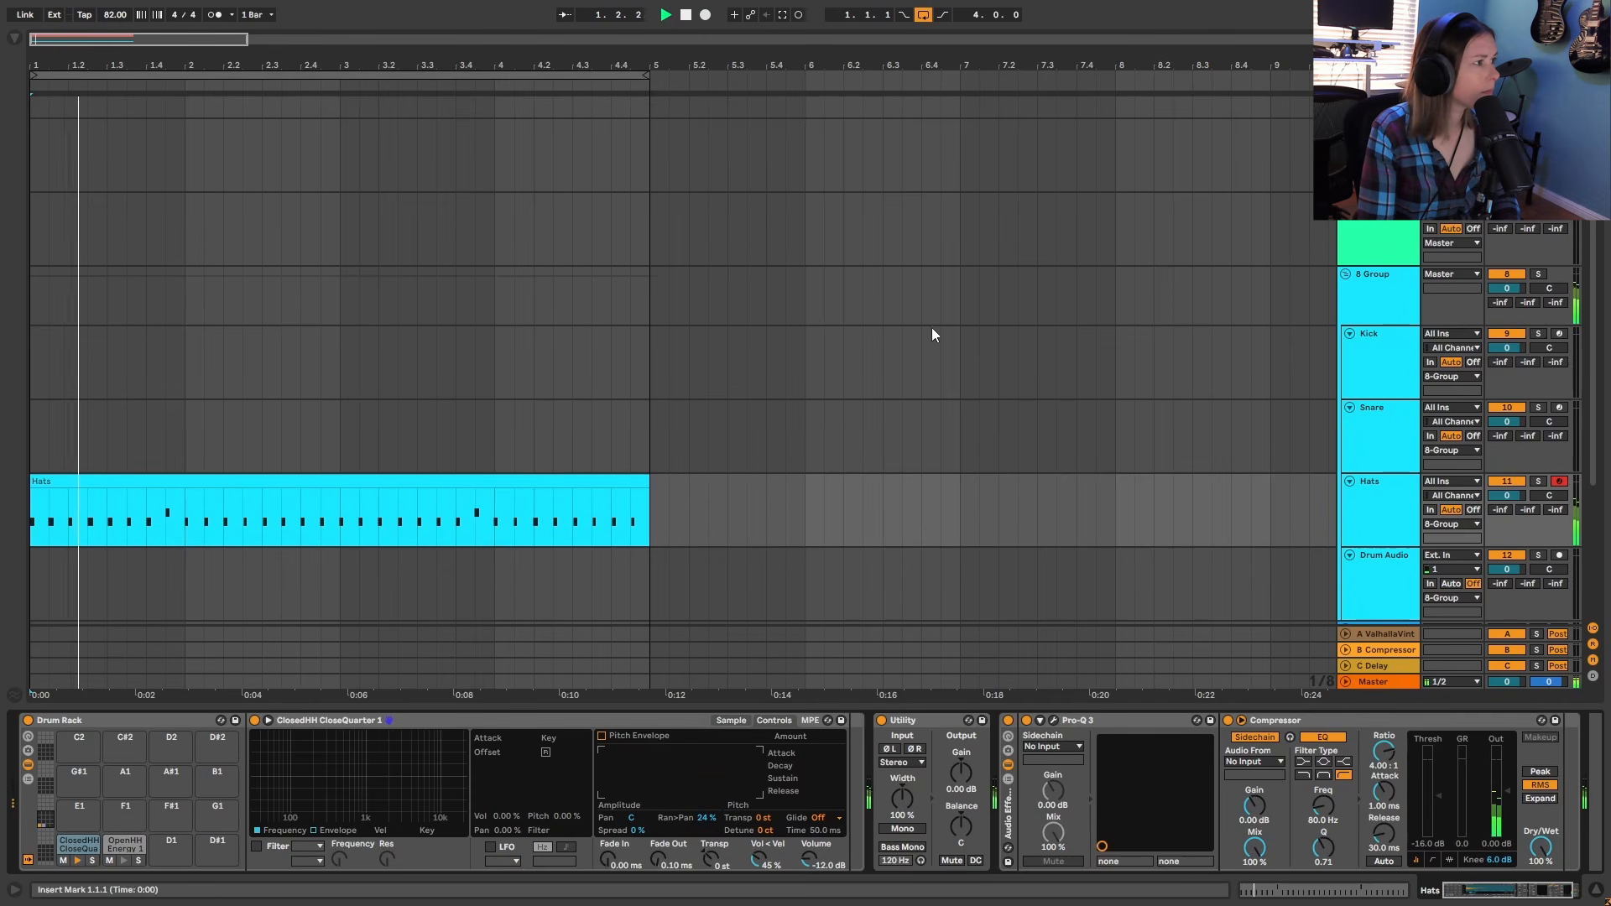
left_click(709, 818)
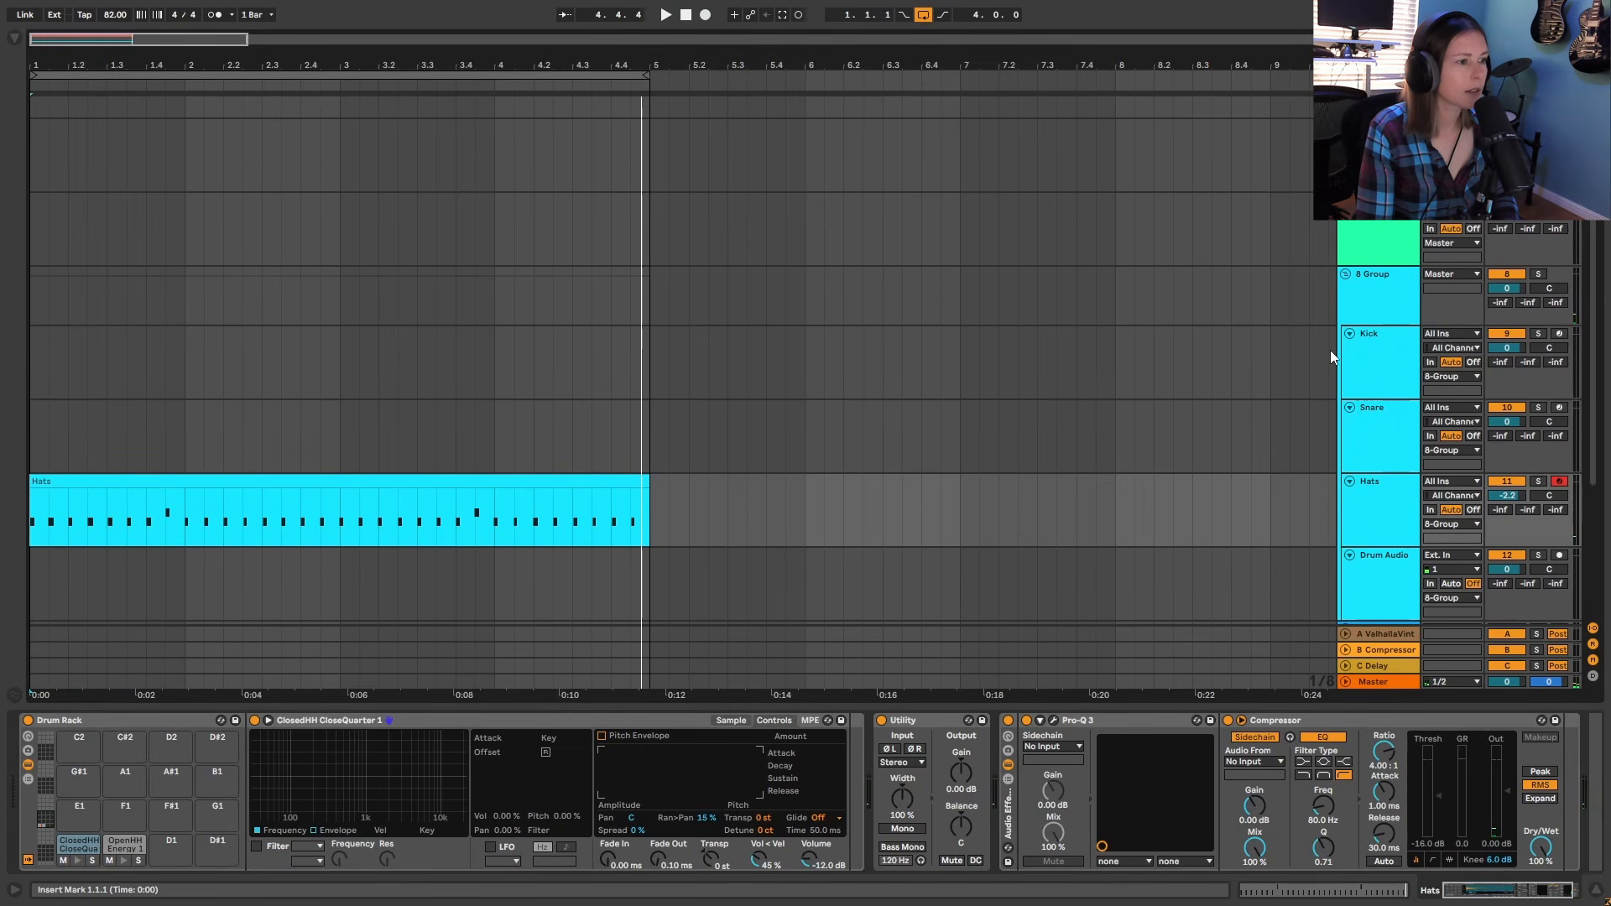
Try quantizing all kick and snare notes in the Kick 3 clip to the current grid by 23%, and play back the clip.
left_click(1334, 349)
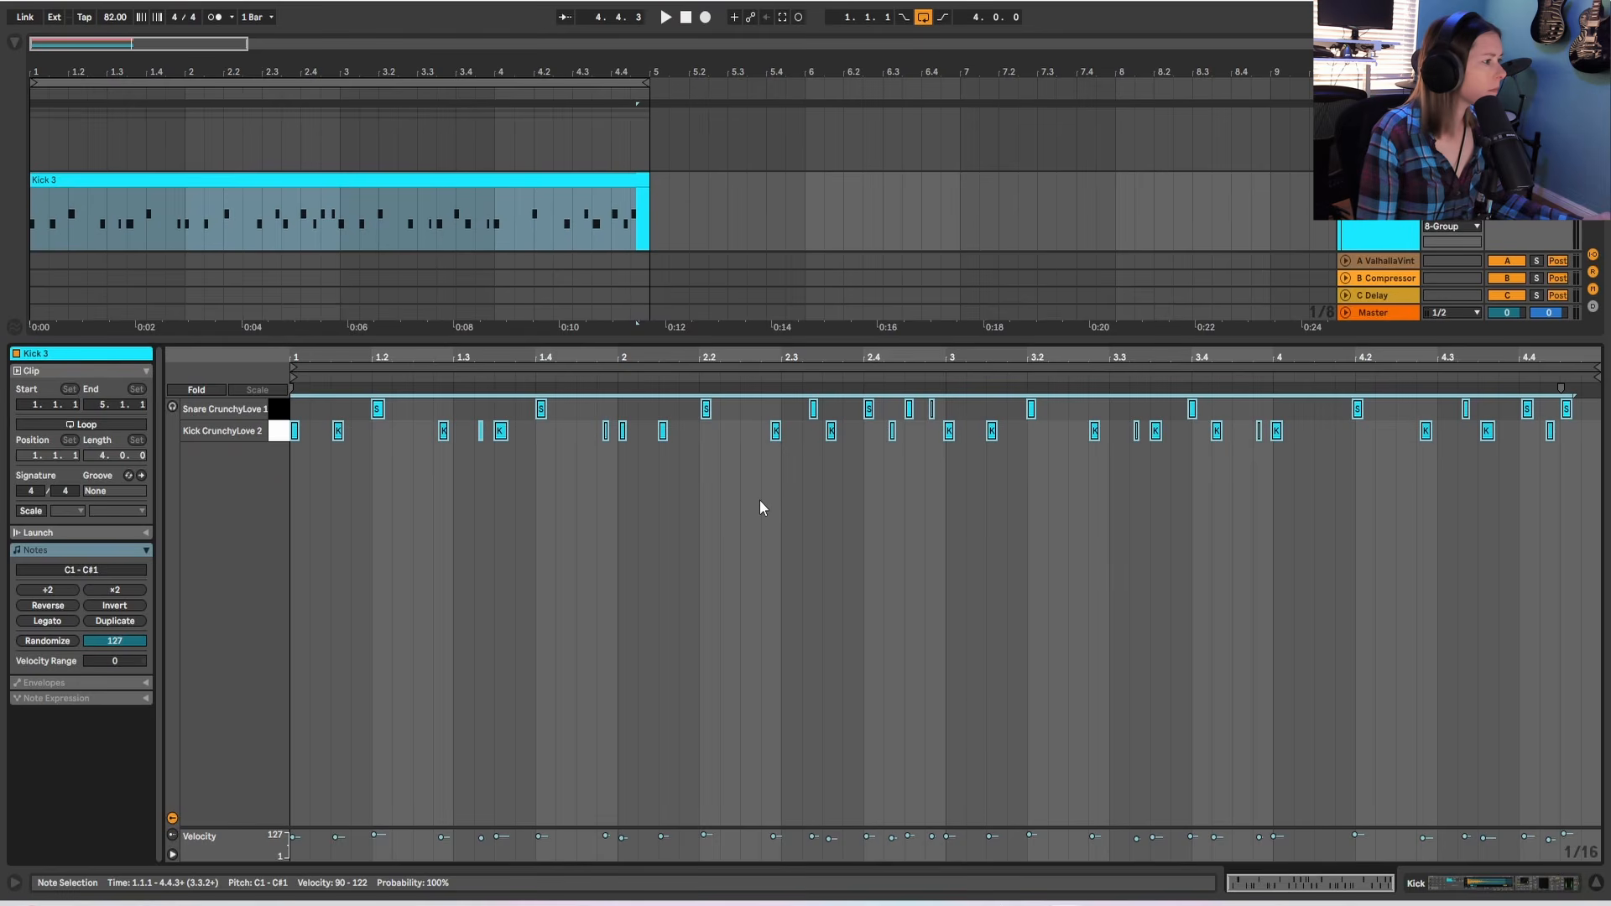
right_click(760, 501)
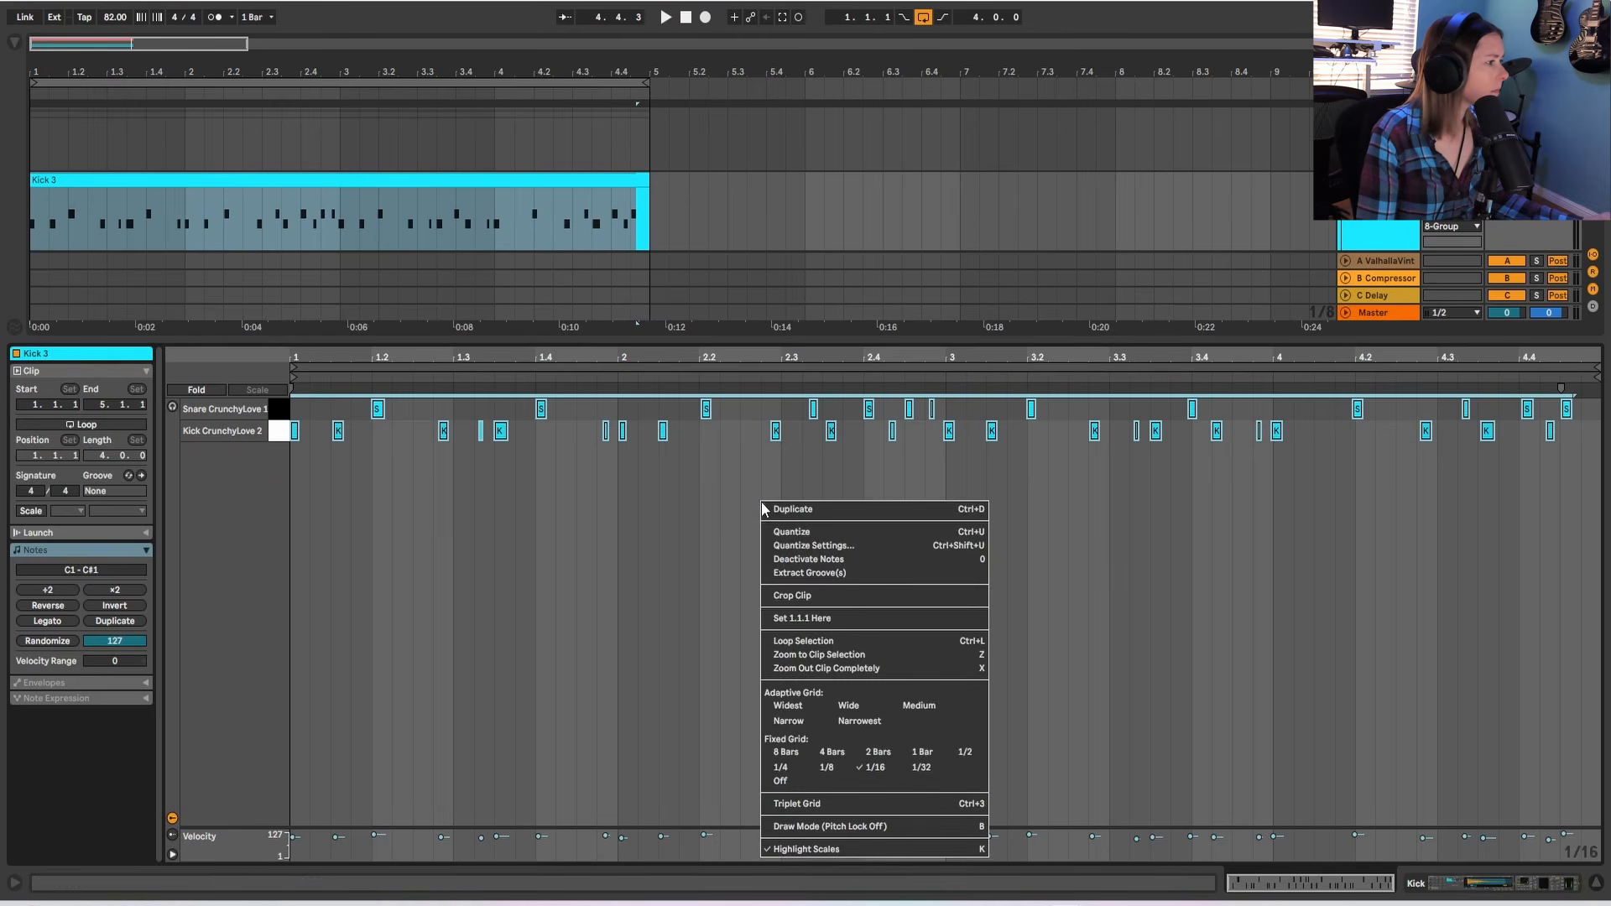
left_click(802, 545)
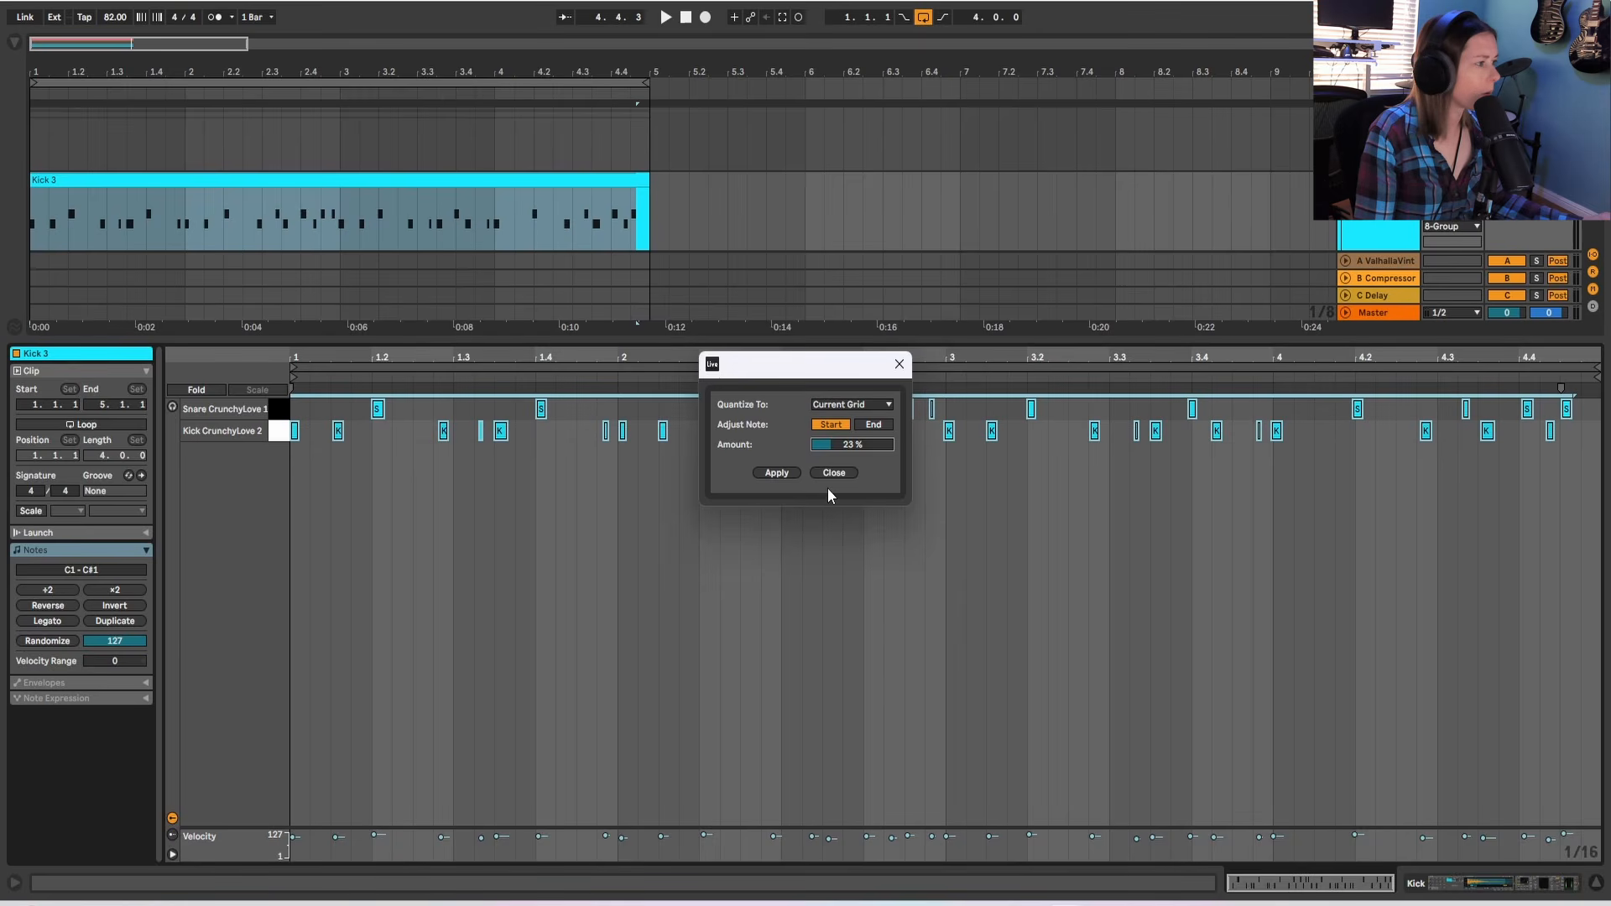
left_click(777, 474)
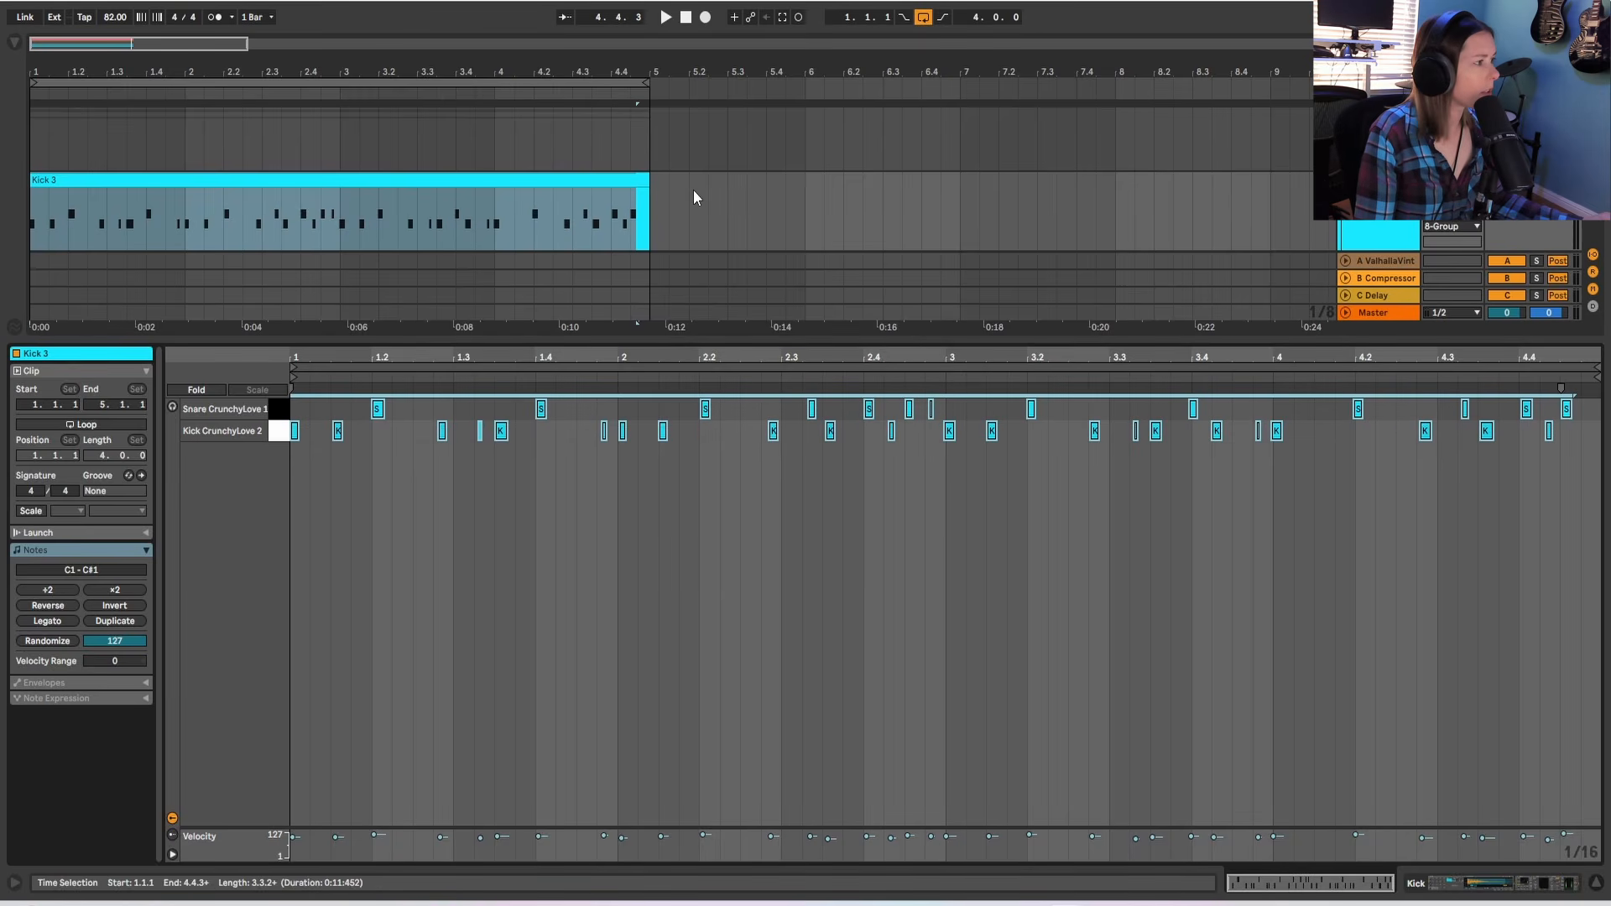
left_click(615, 173)
left_click(664, 21)
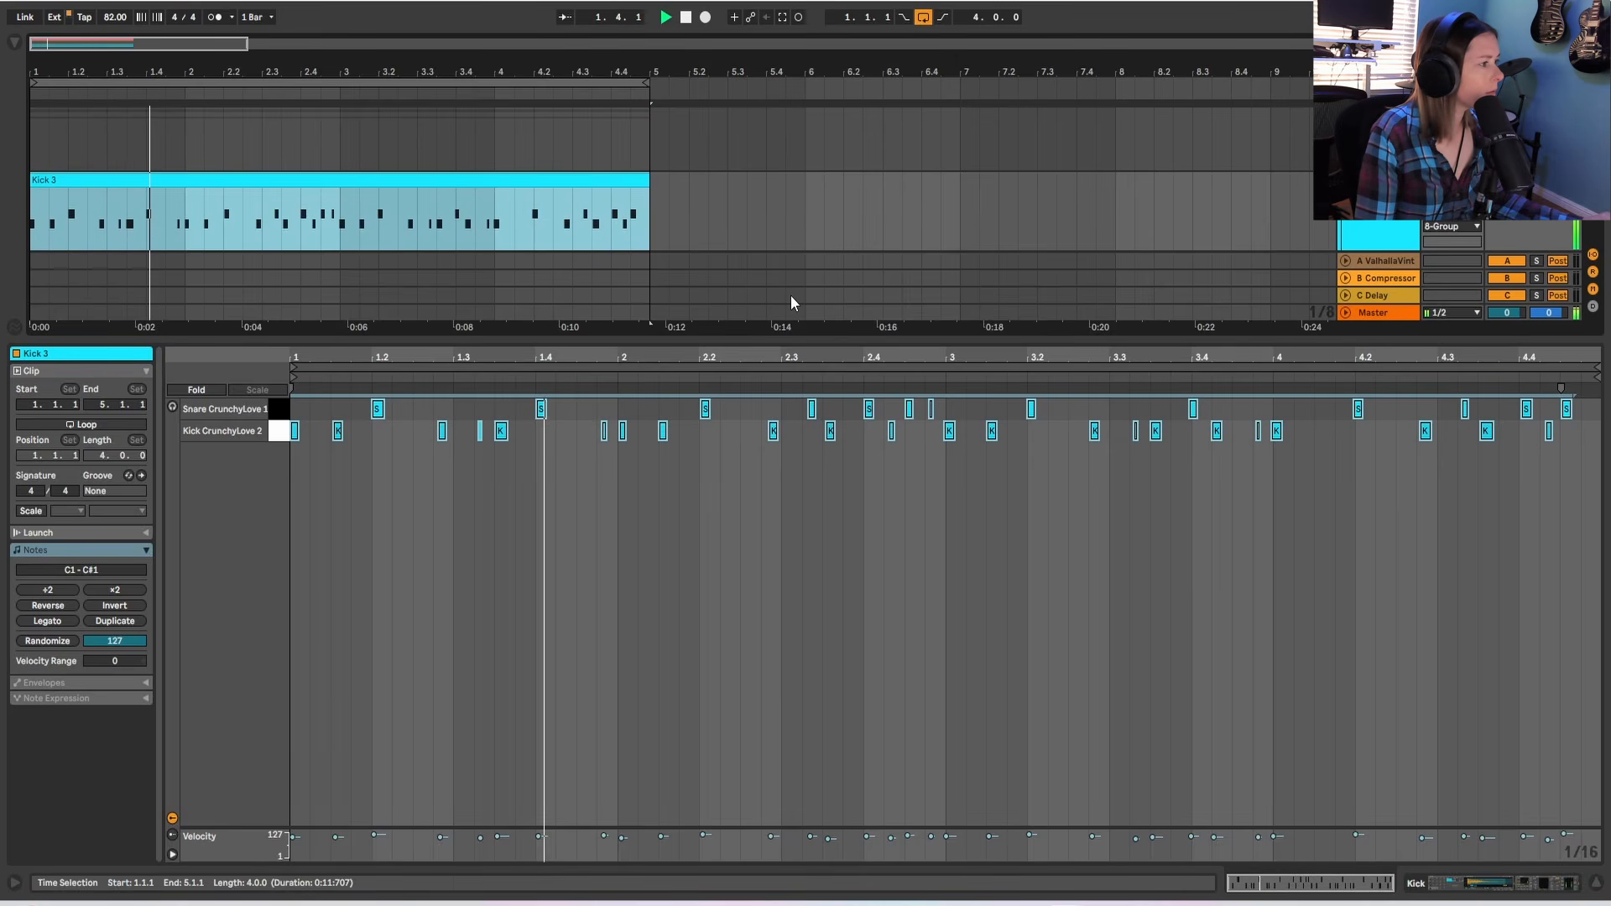
left_click(686, 18)
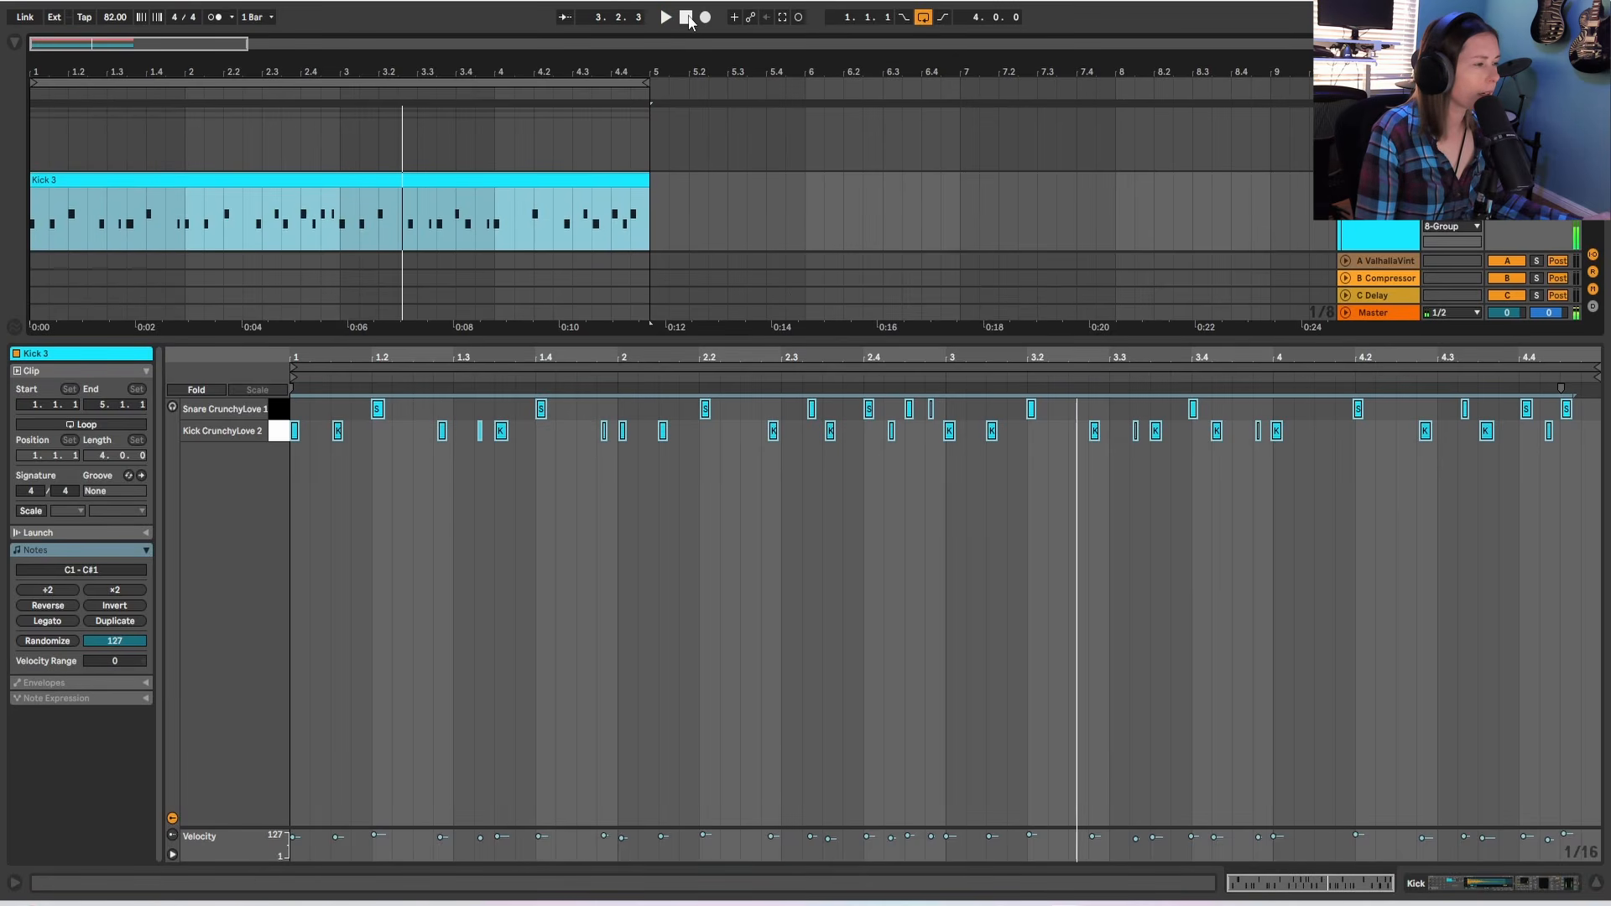
Undo the 23% quantization of the Kick 3 notes and reopen the clip's notes for editing.
left_click(700, 508)
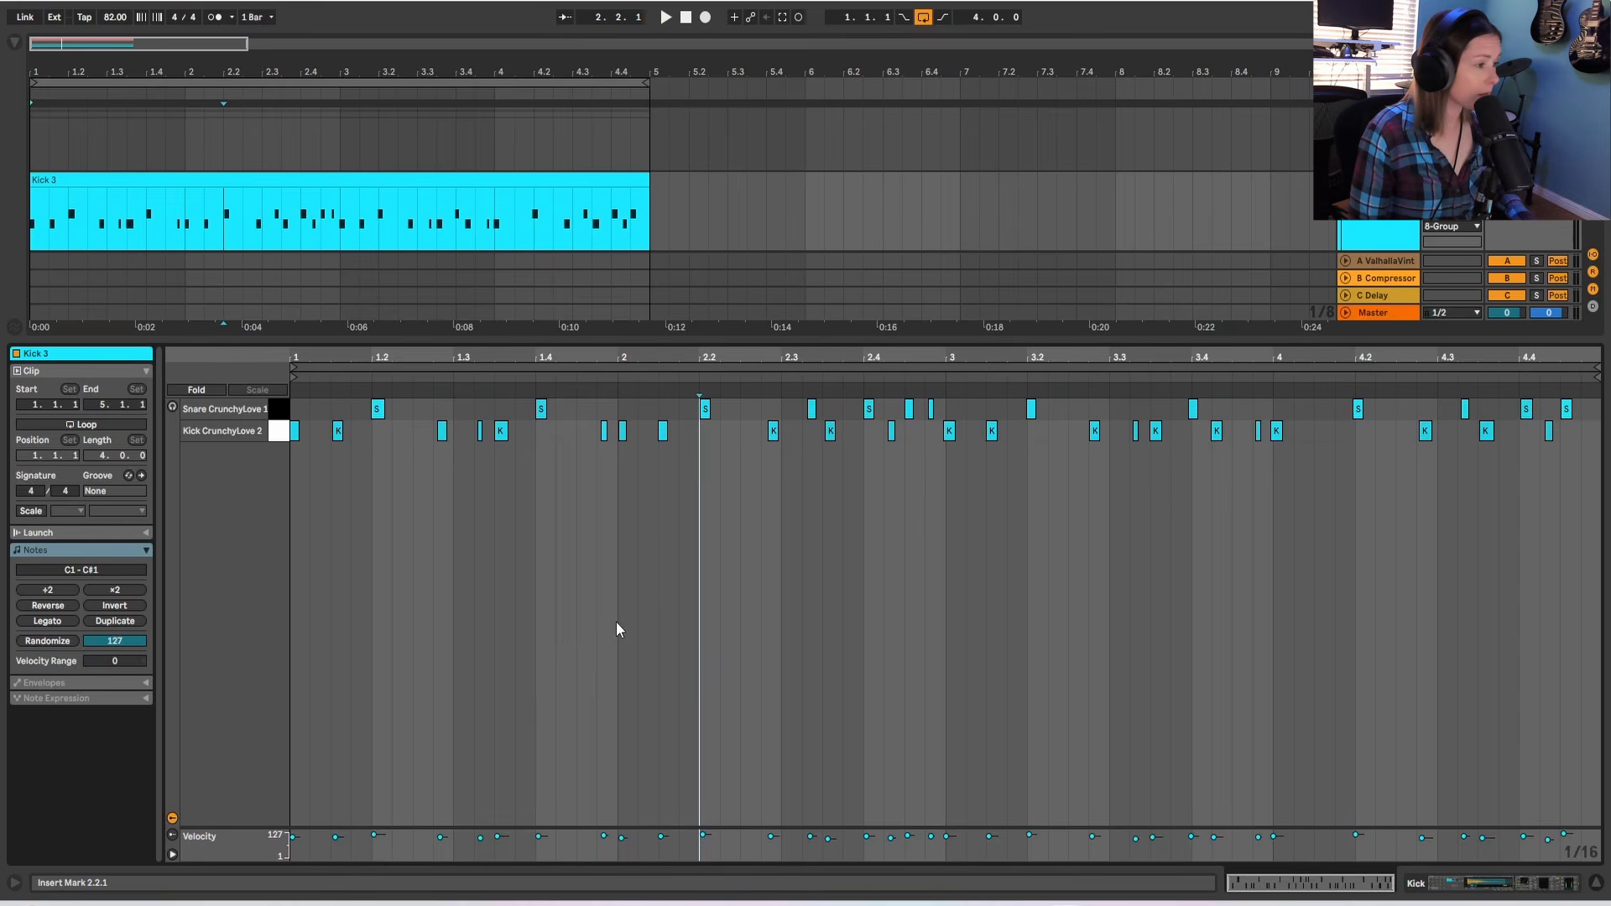
key("ctrl+a")
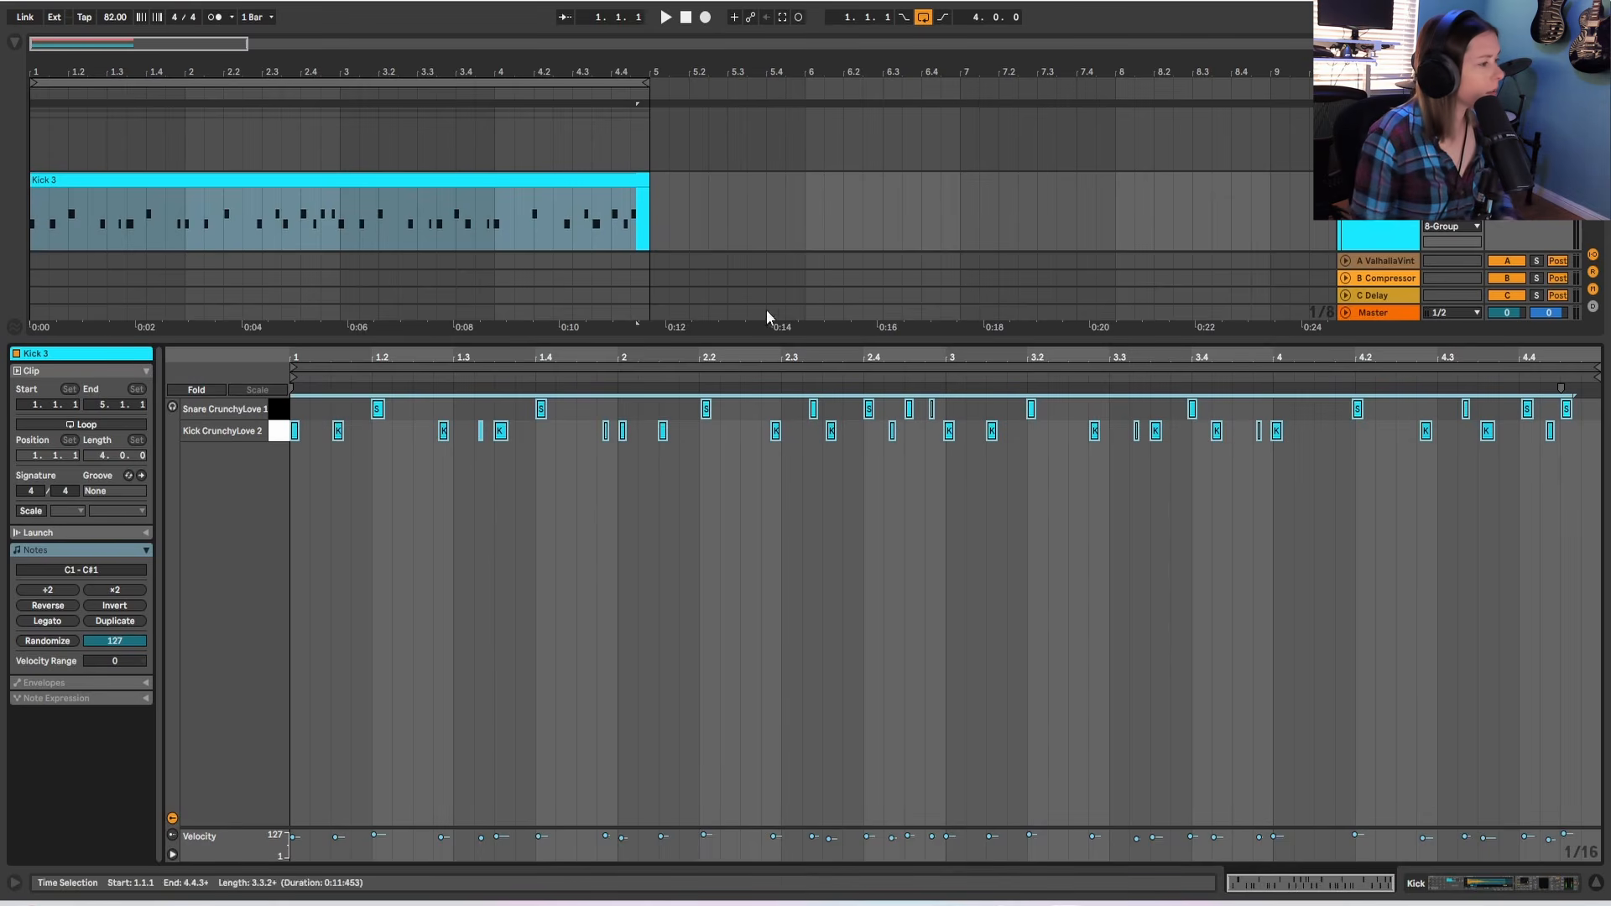
left_click(686, 212)
left_click(639, 181)
left_click(883, 226)
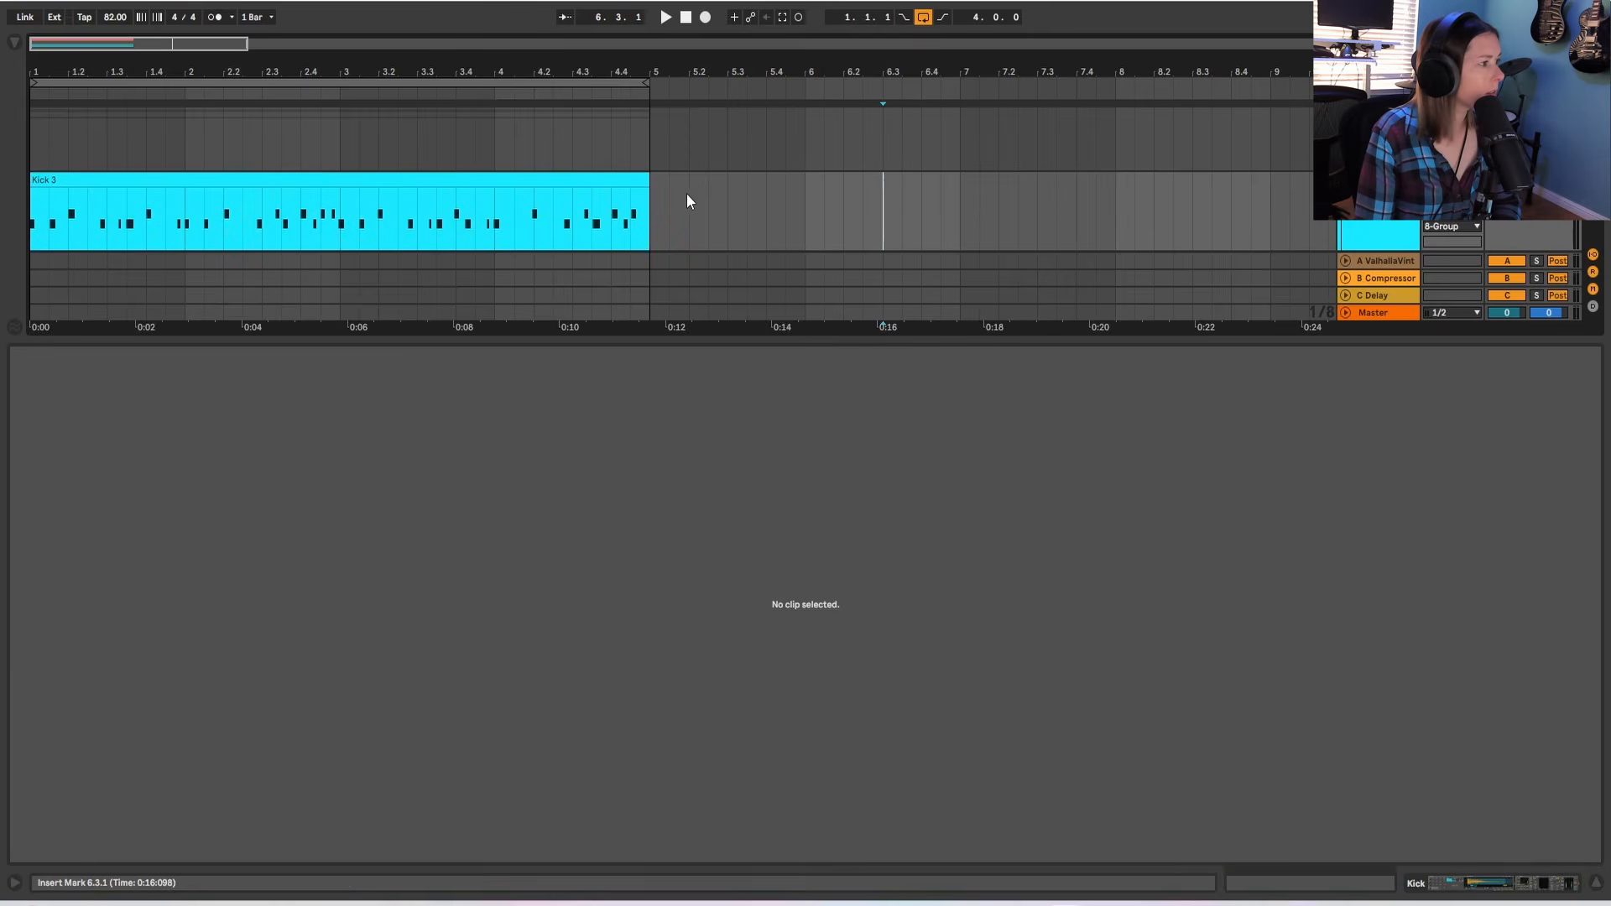
left_click(632, 181)
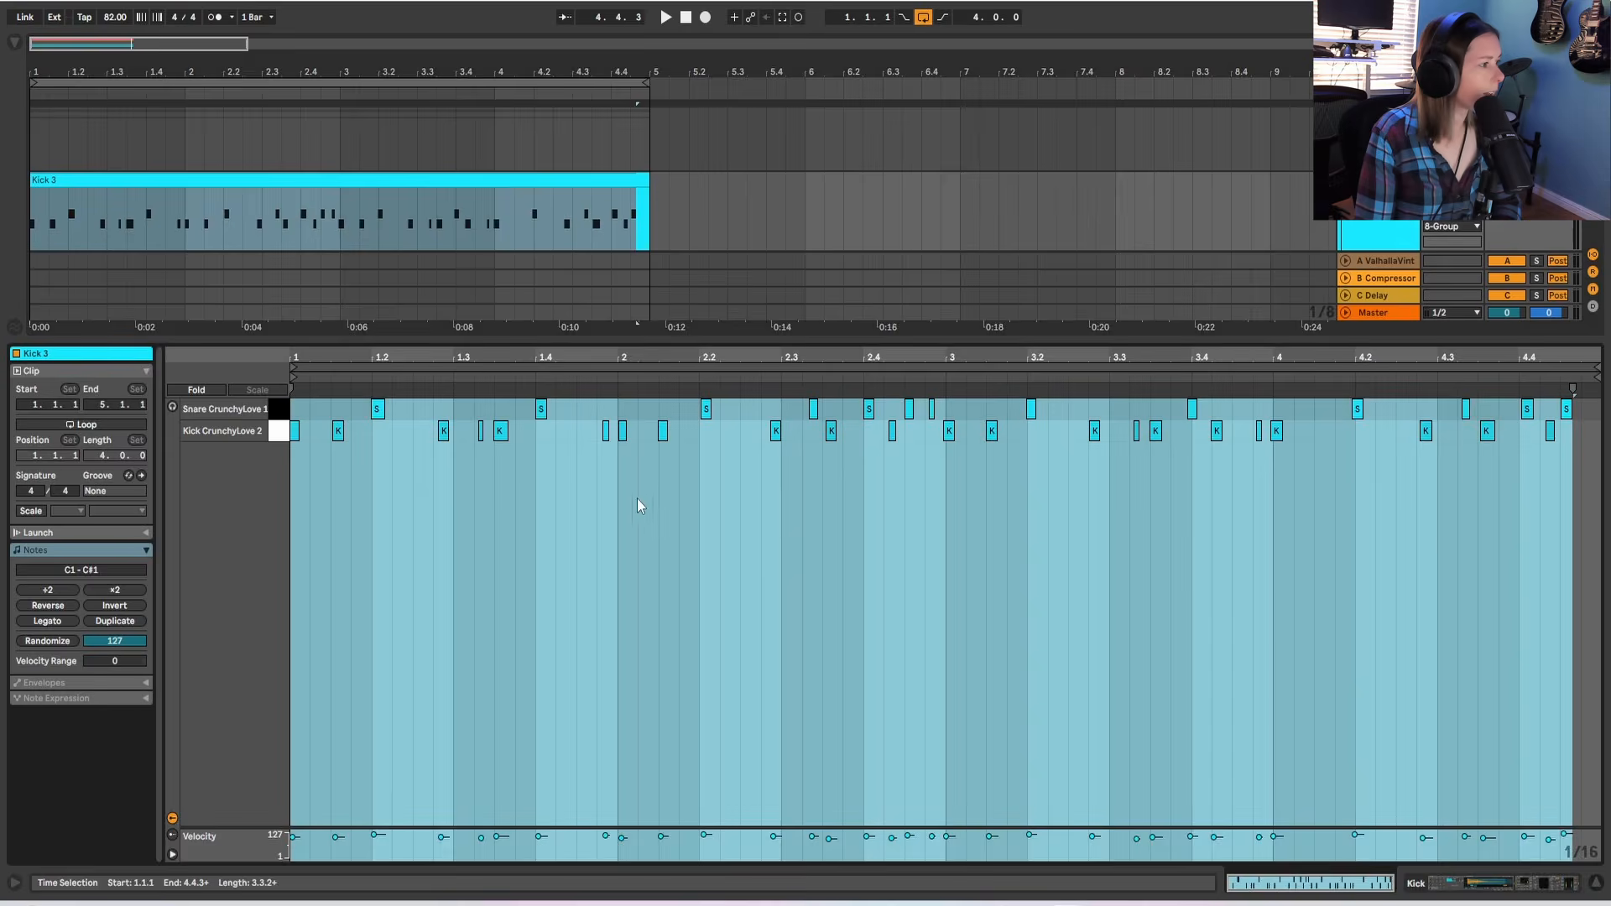
left_click(634, 485)
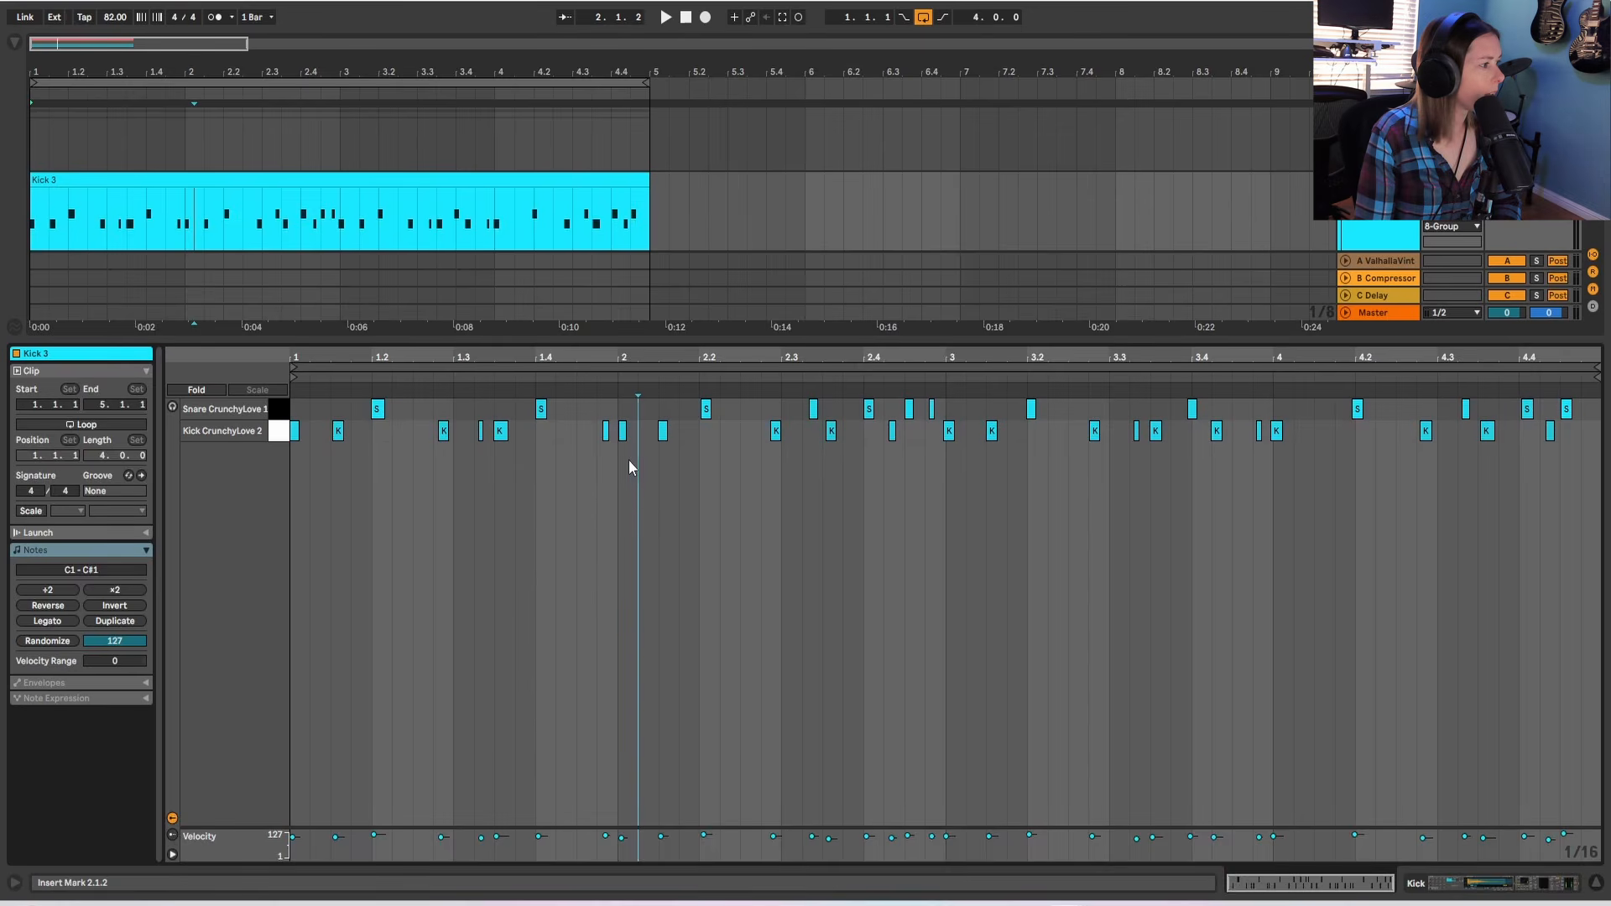
left_click_drag(671, 362, 1057, 494)
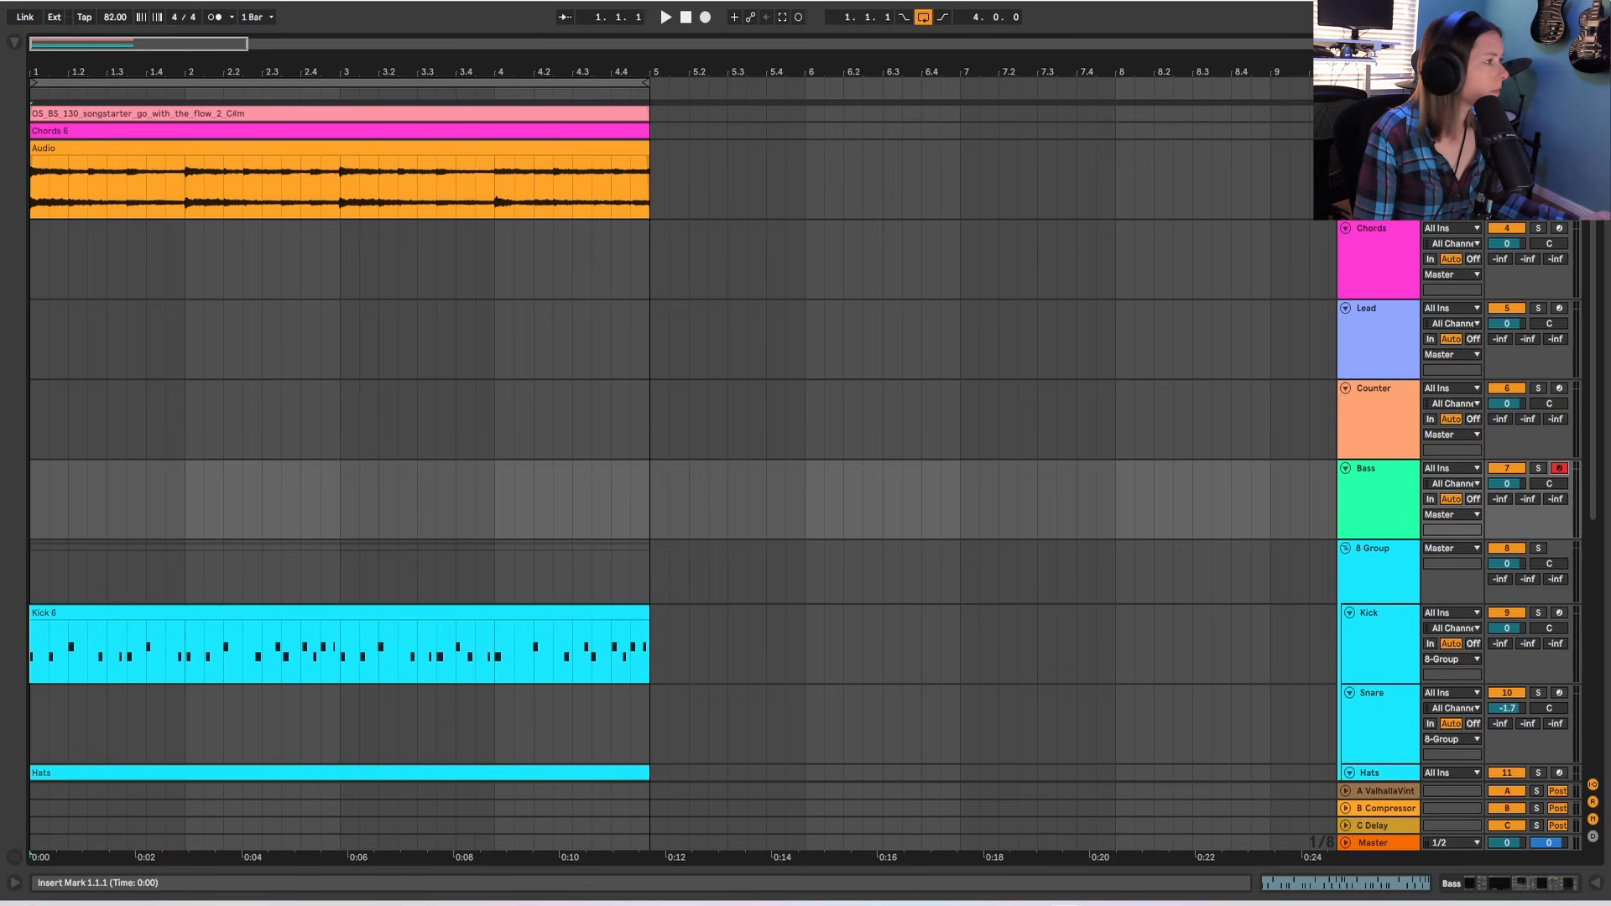
Unfold the original songstarter audio track to show its waveform.
left_click(1380, 113)
left_click(1346, 113)
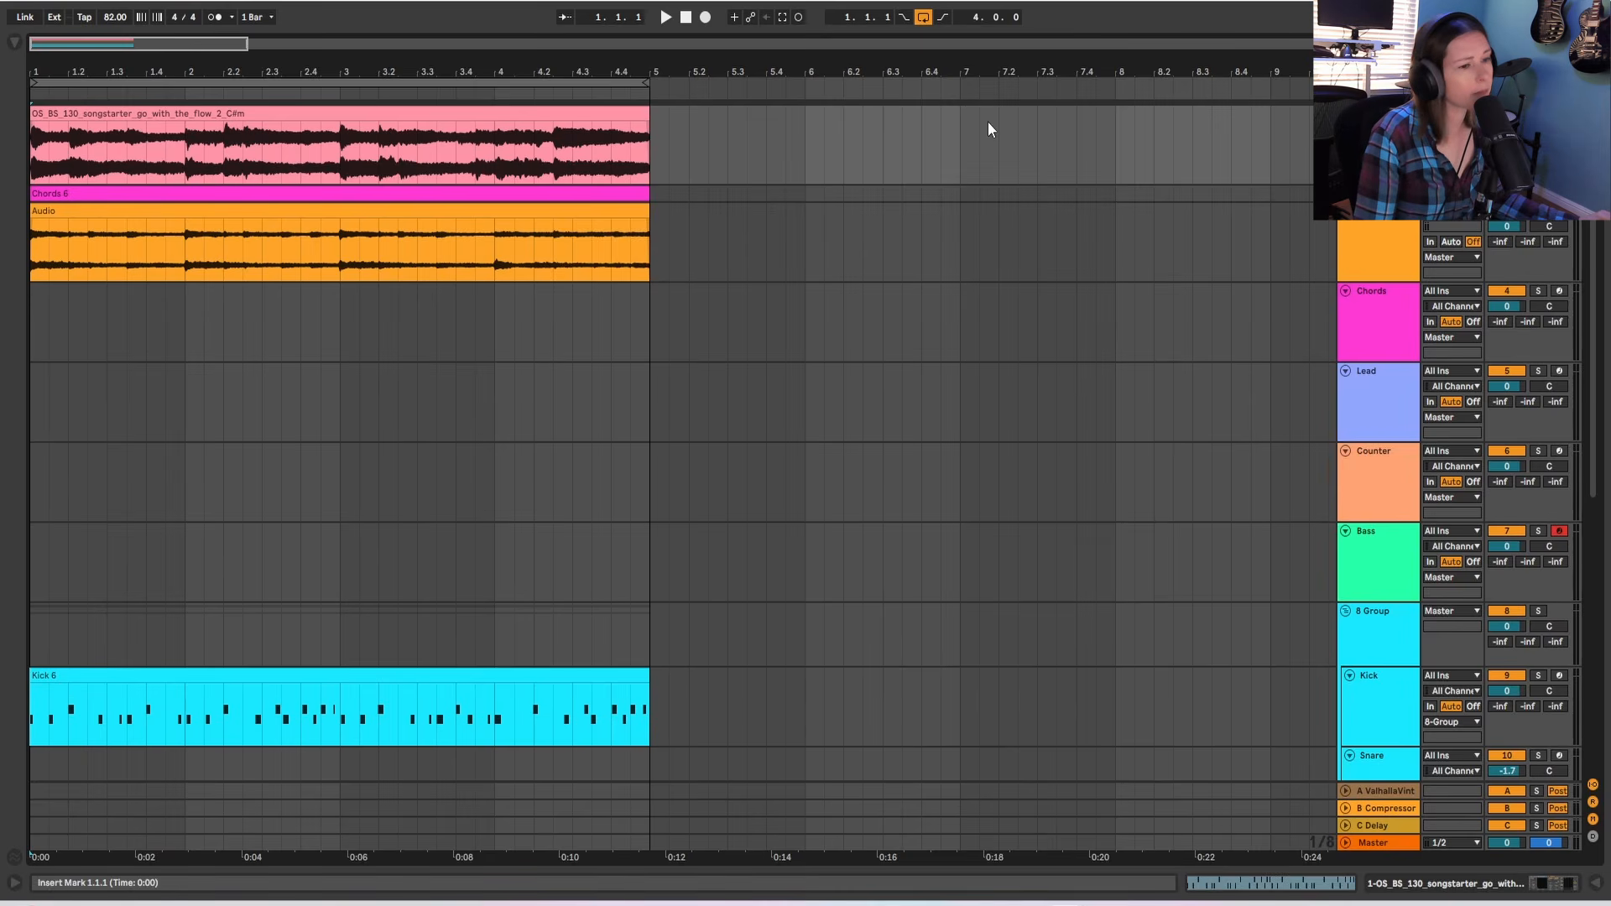
scroll(1398, 514, "down", 2)
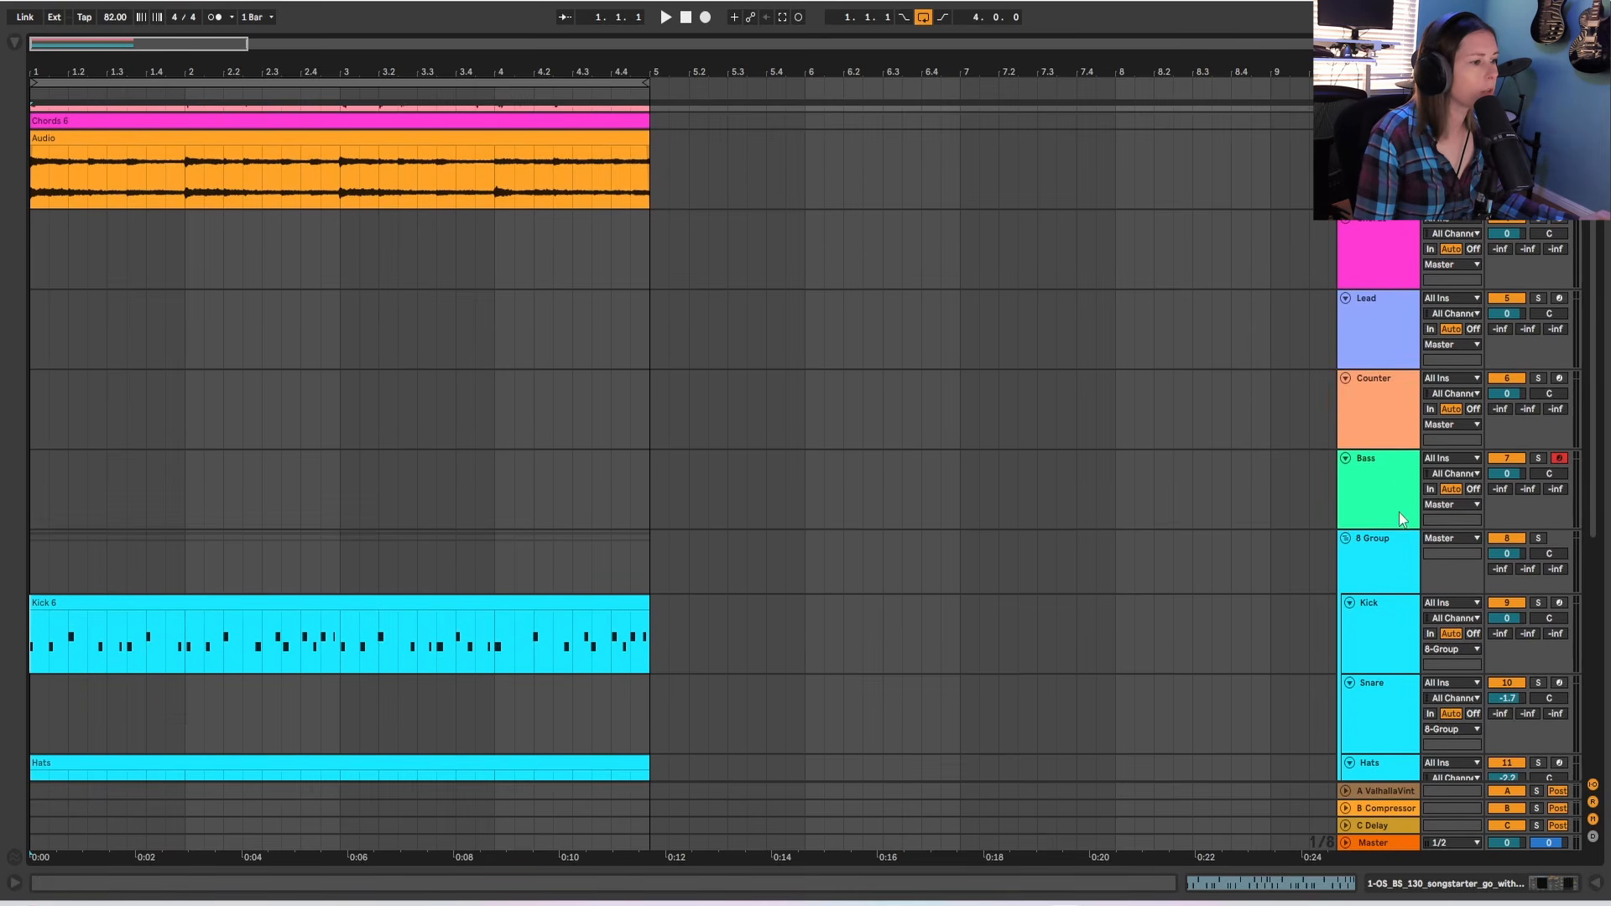
Record a four-bar bass line on the Bass track over the resampled chords and drums.
left_click(1409, 506)
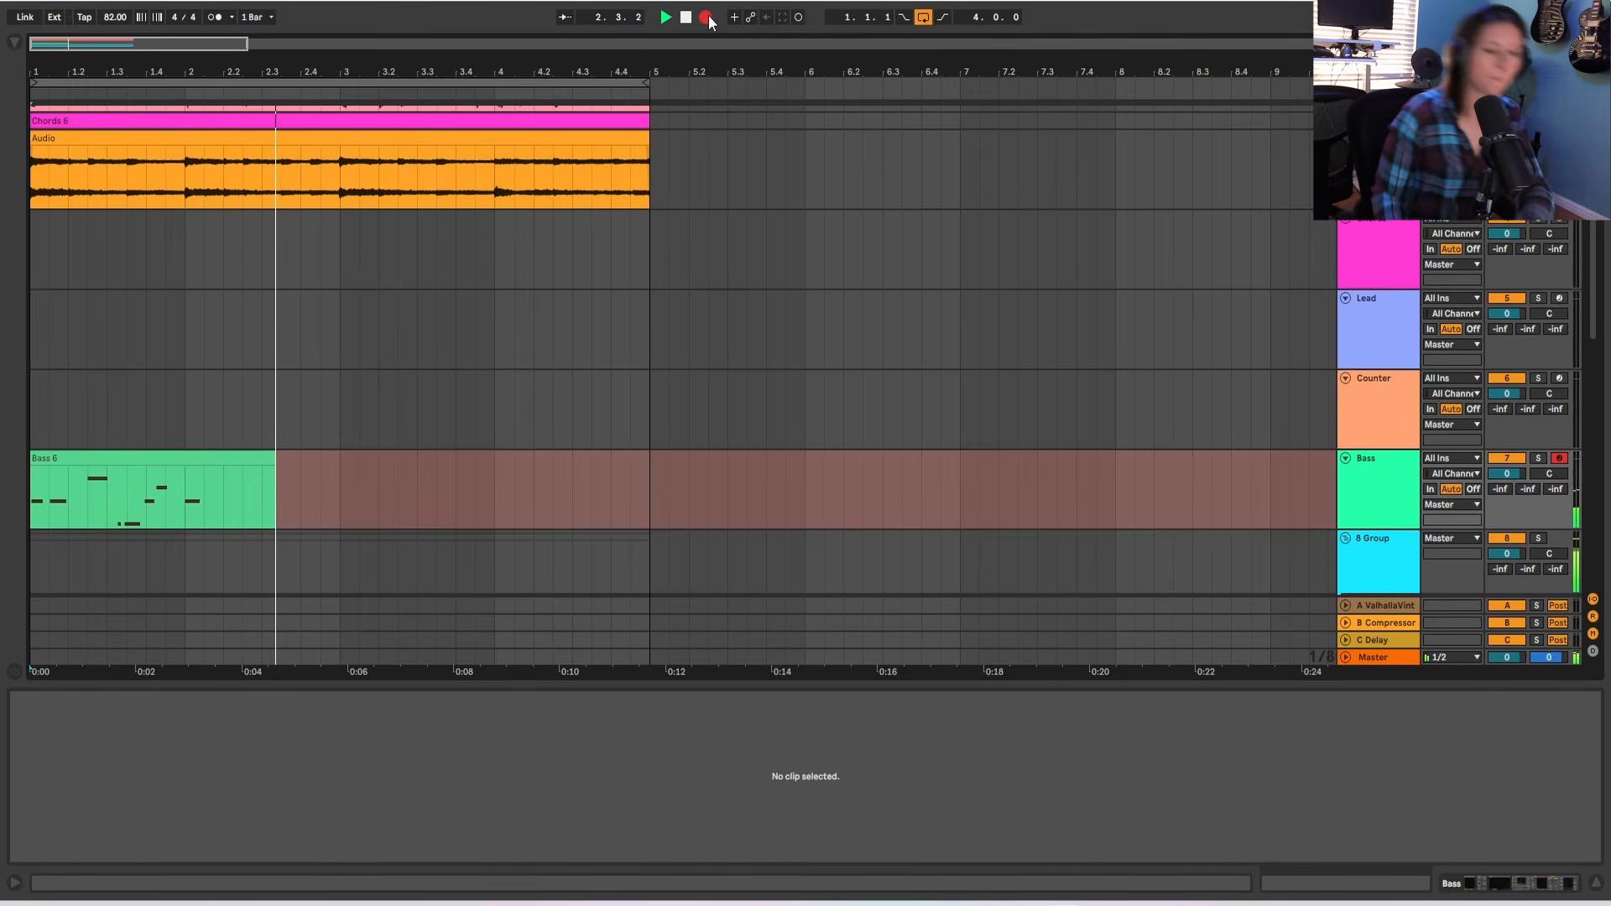
left_click(706, 16)
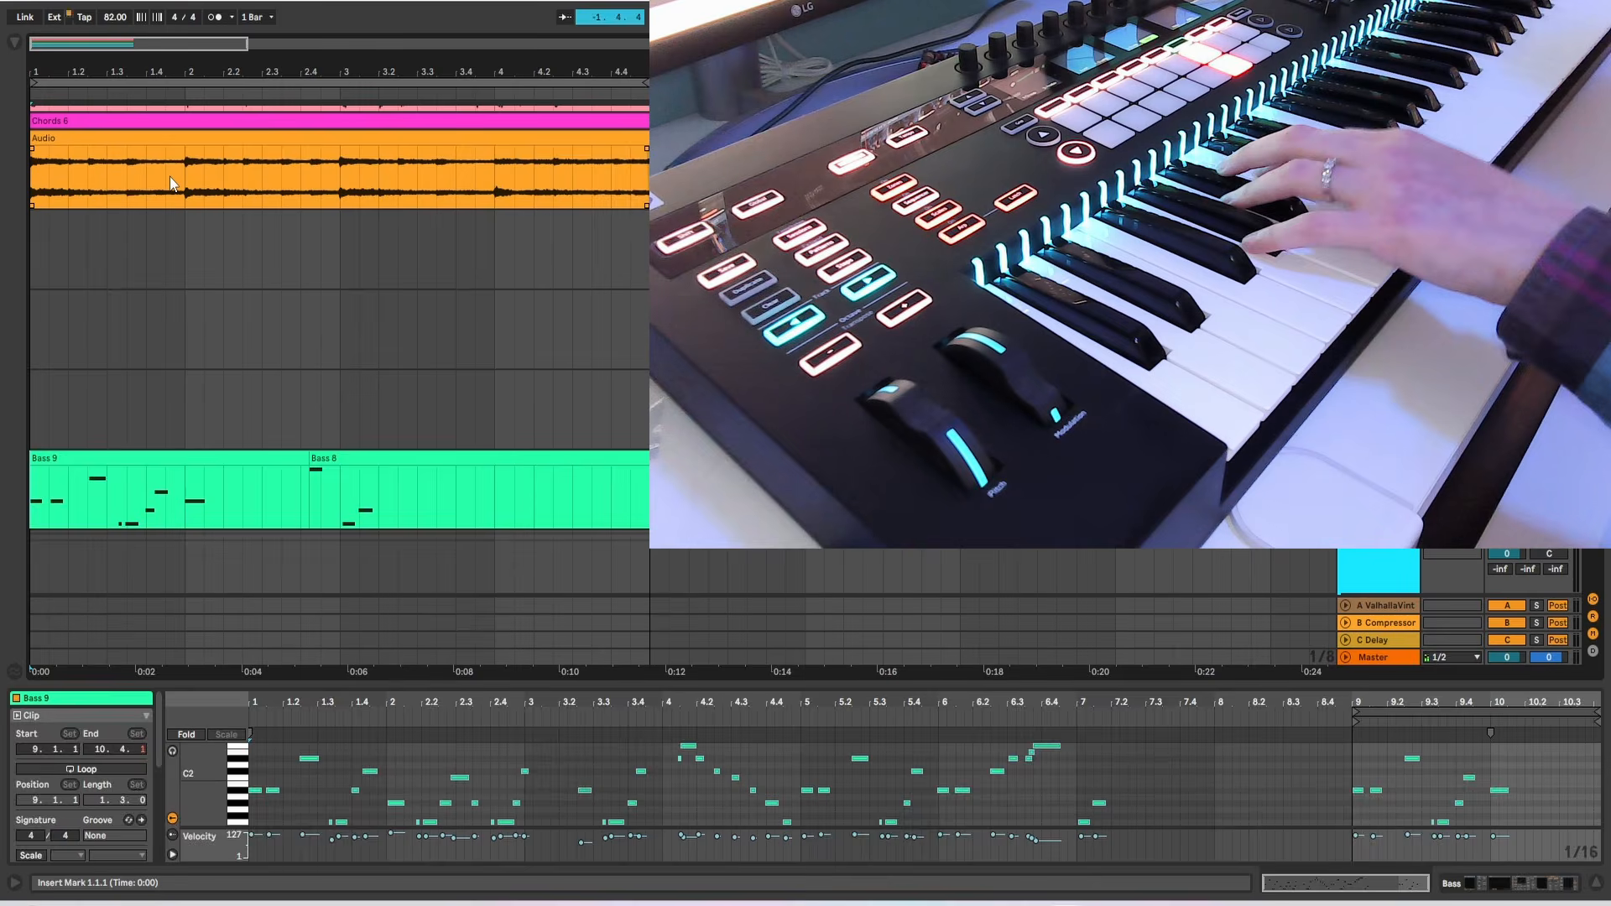
key("space")
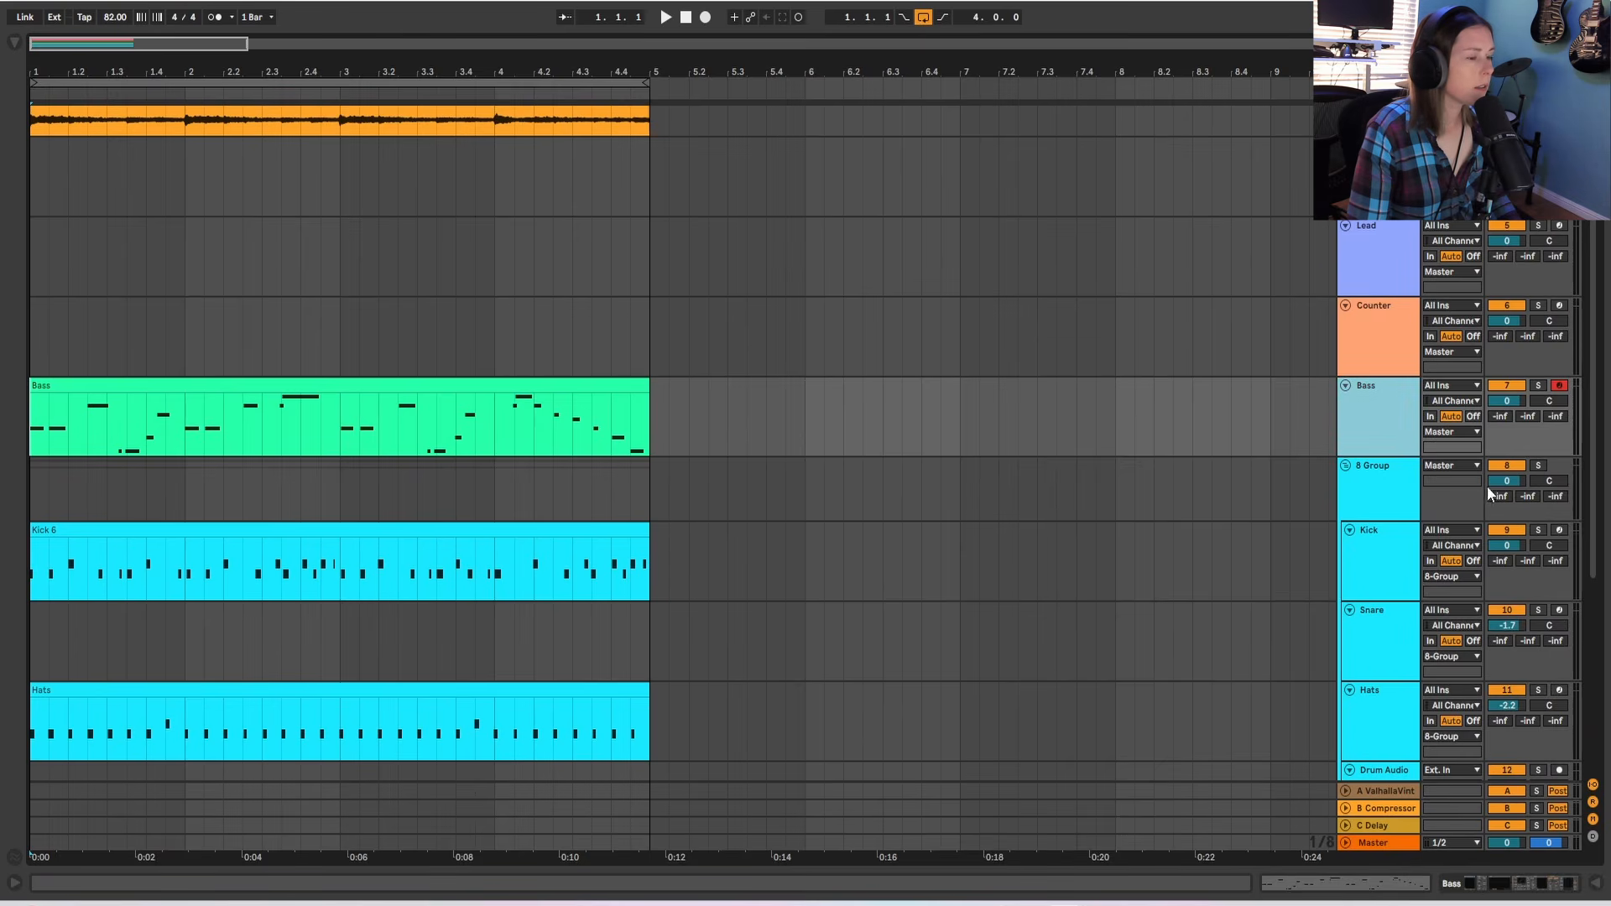
Set the Kick track as the sidechain input of the Compressor on the Bass track.
left_click(1528, 883)
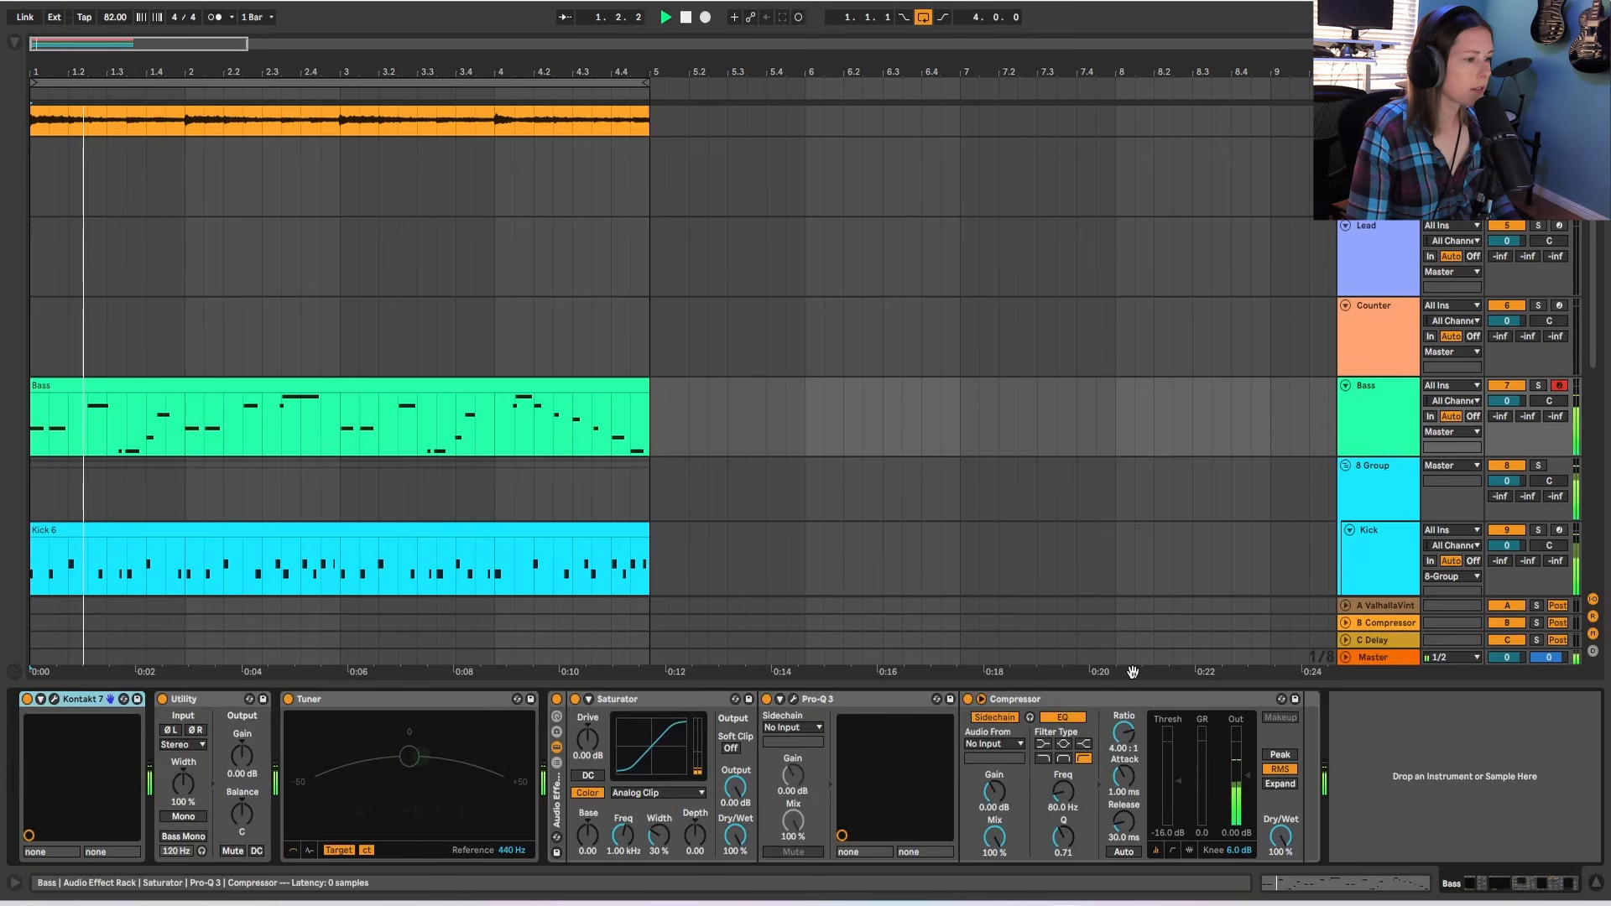
left_click(992, 744)
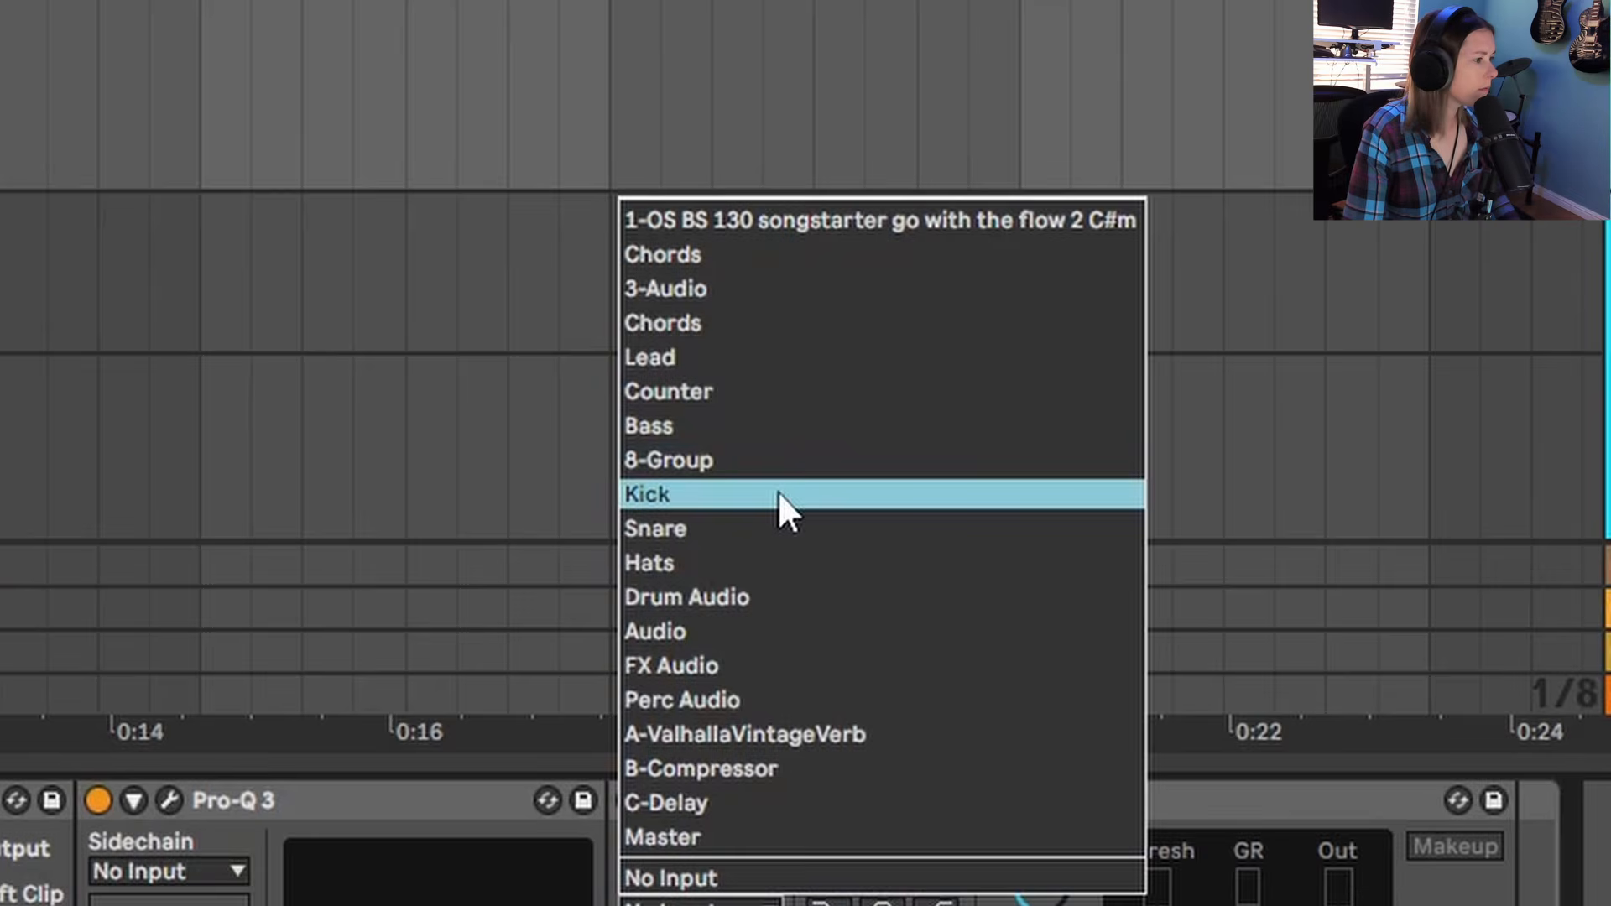
left_click(1023, 579)
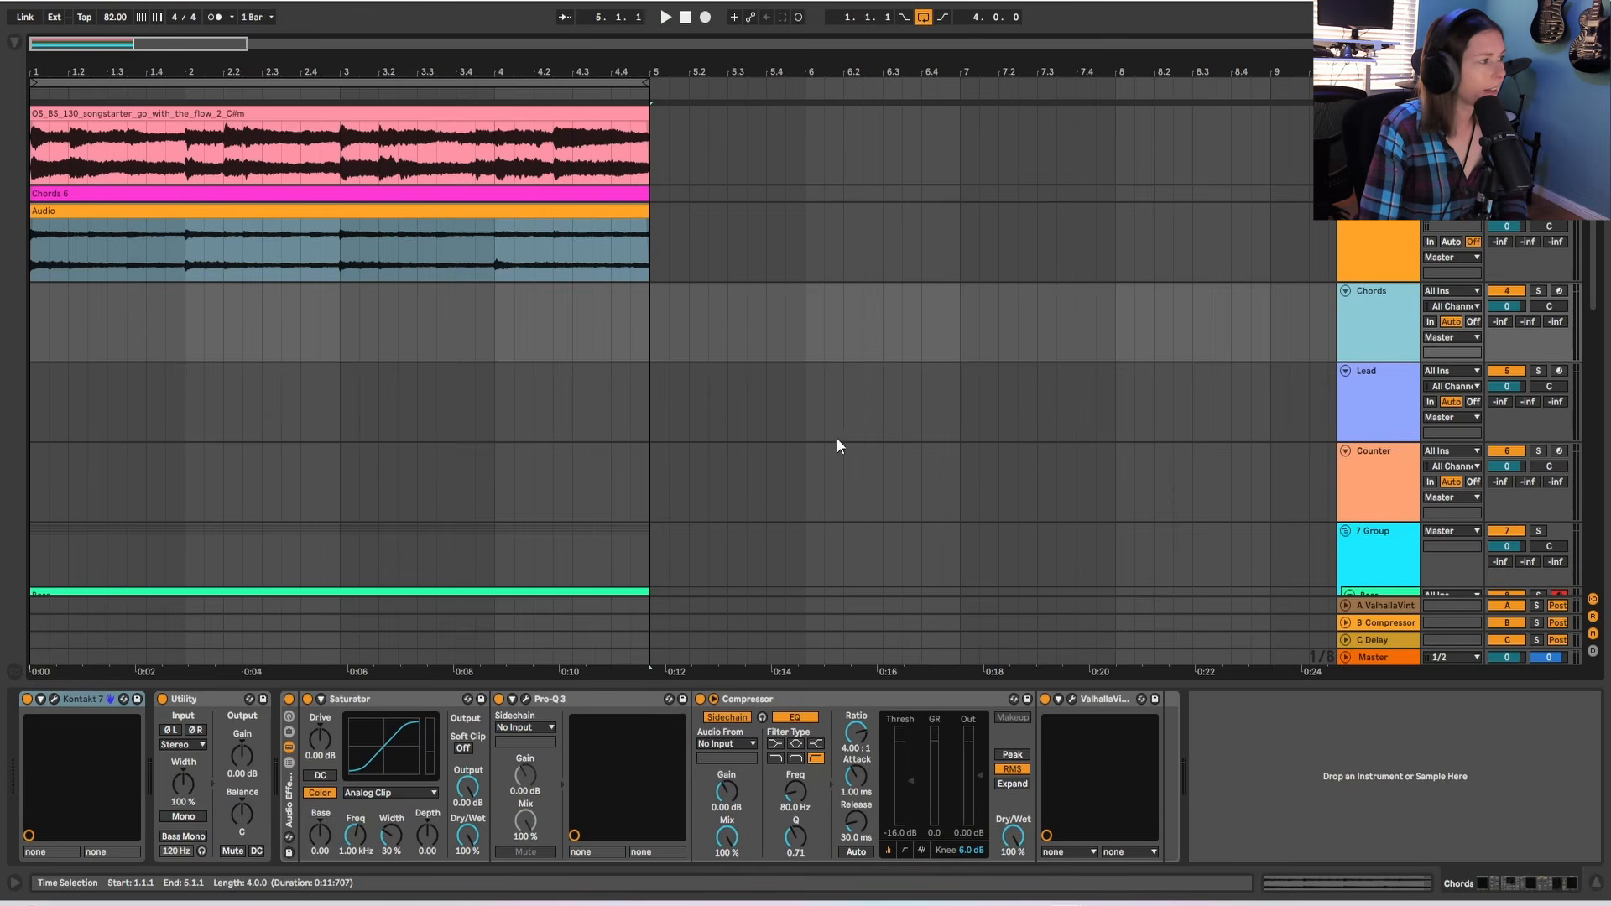
Play the resampled Audio track in solo to check how its compressors duck to the kick.
left_click(169, 220)
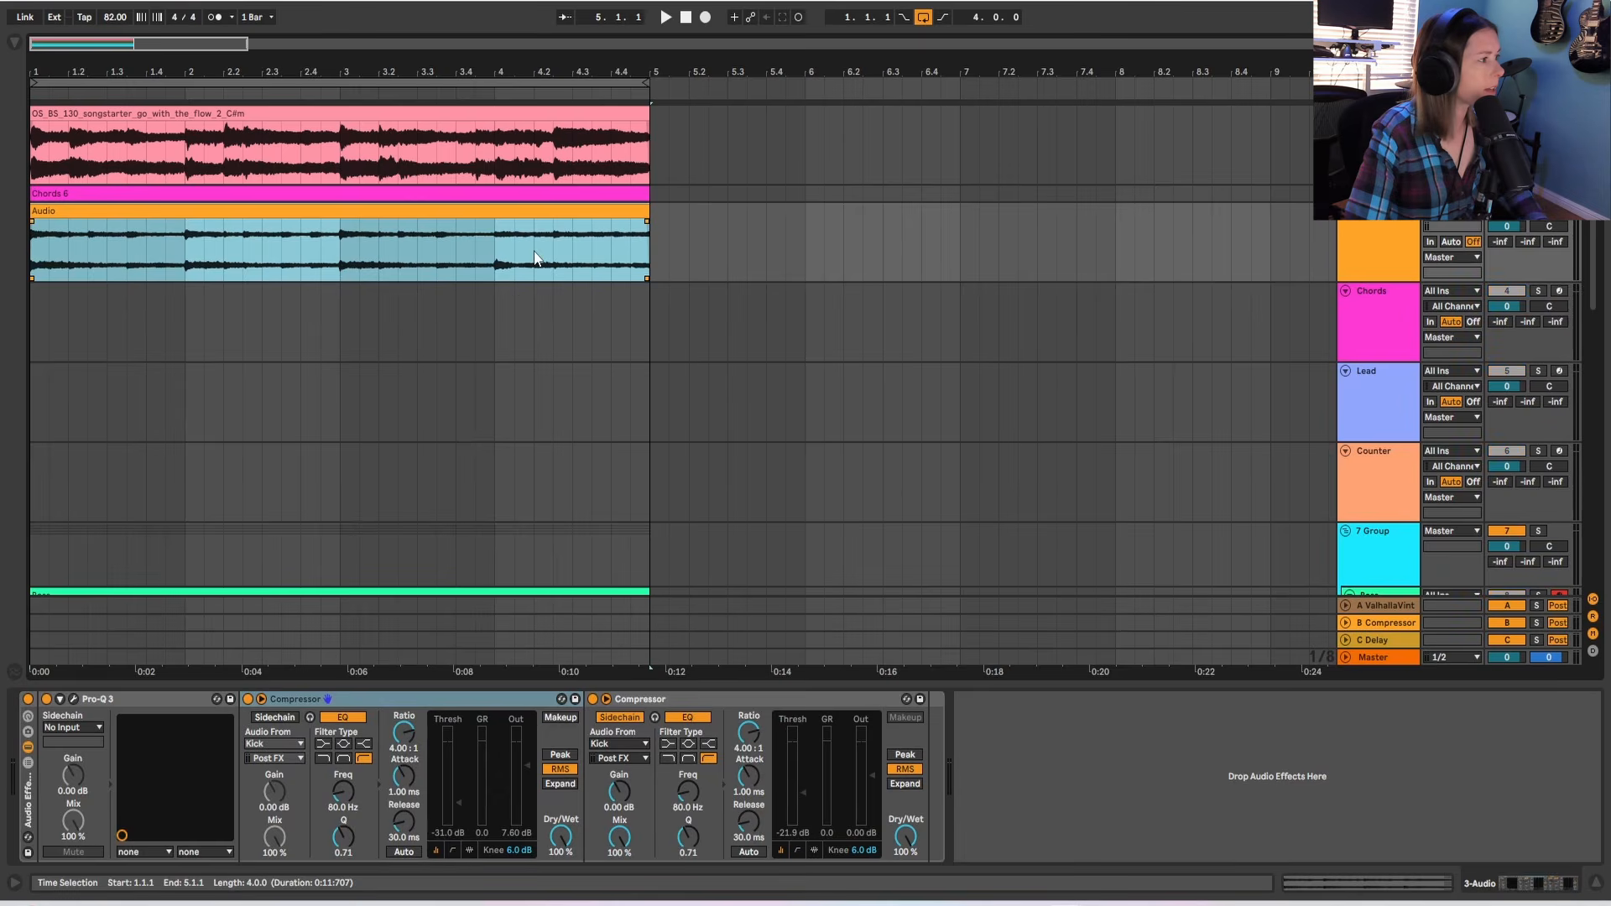
key("space")
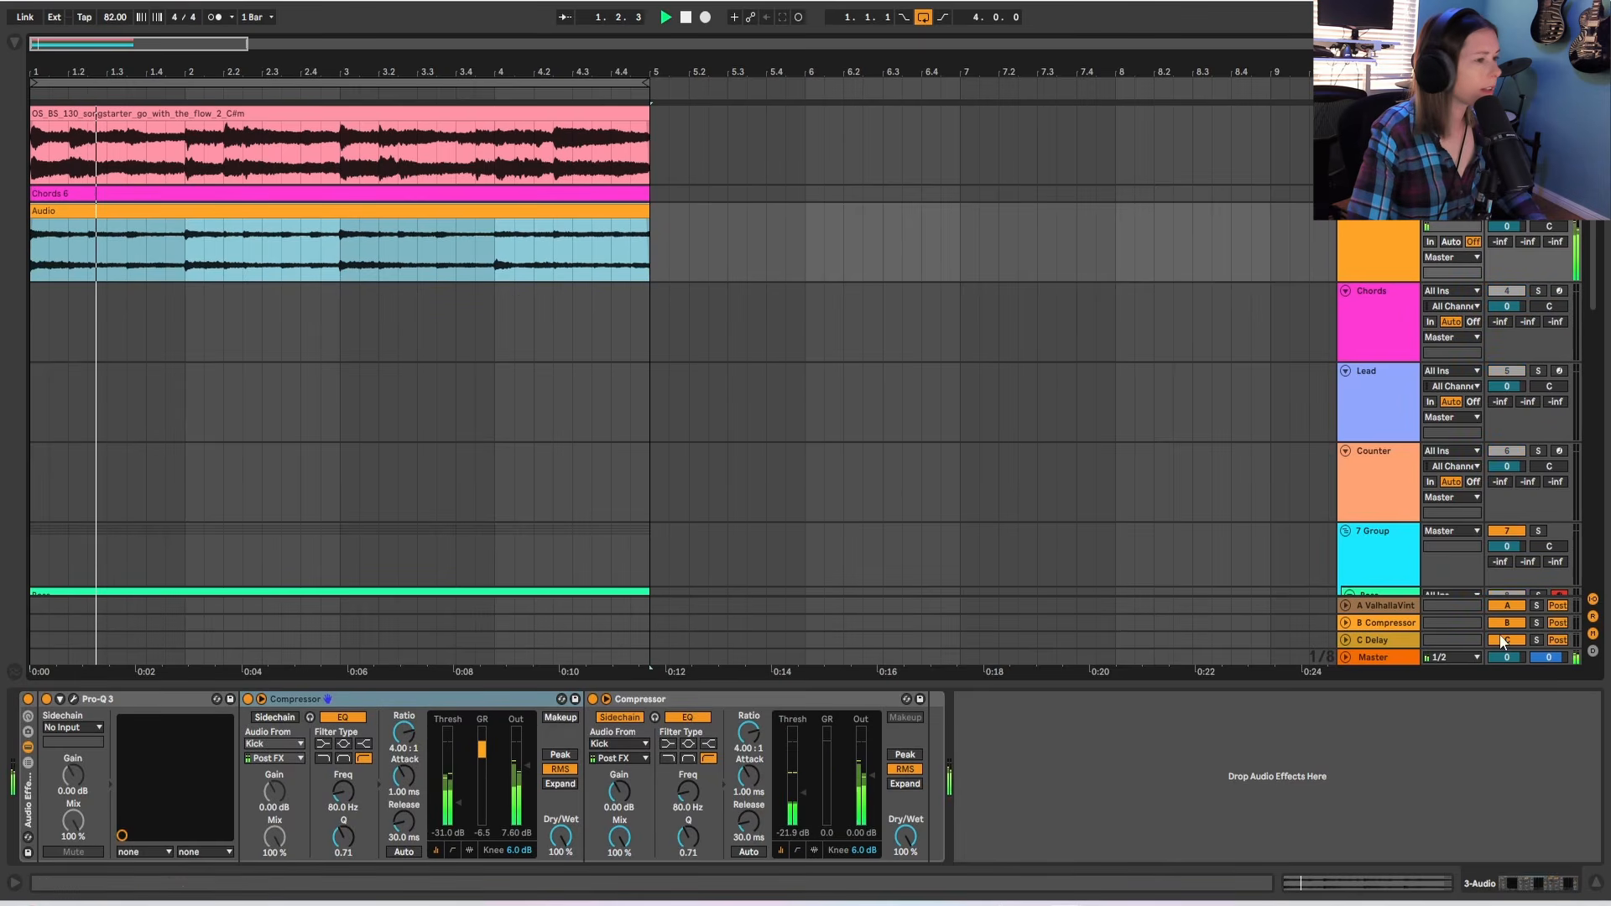
key("s")
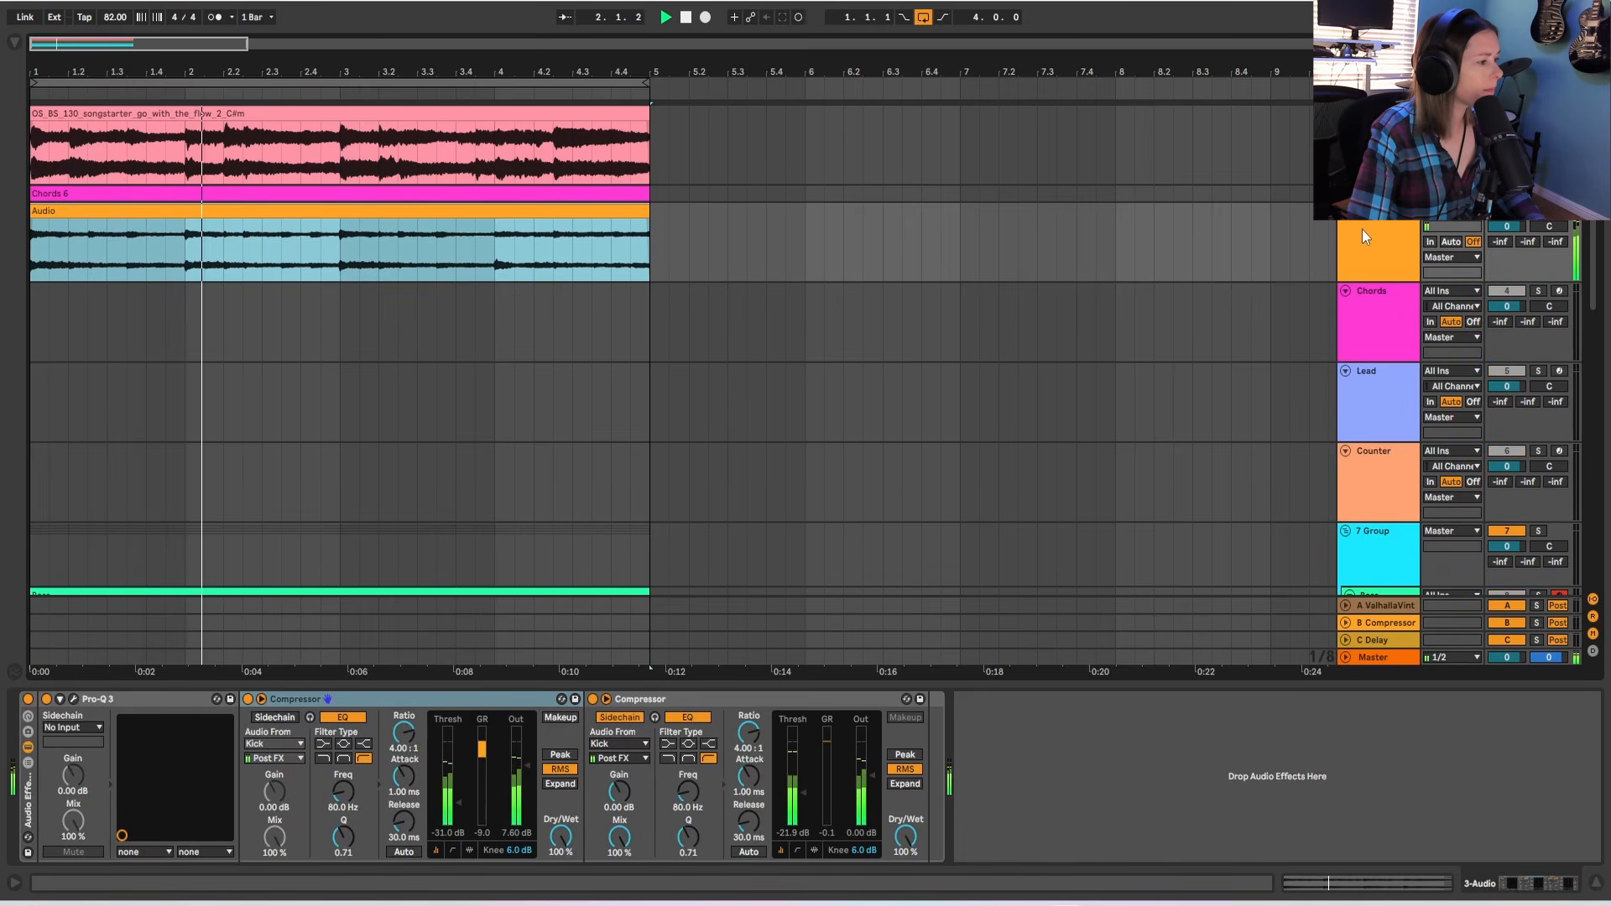
key("space")
Record a four-bar line of long single notes on the empty, armed Chords track below the resampled audio.
left_click(1393, 369)
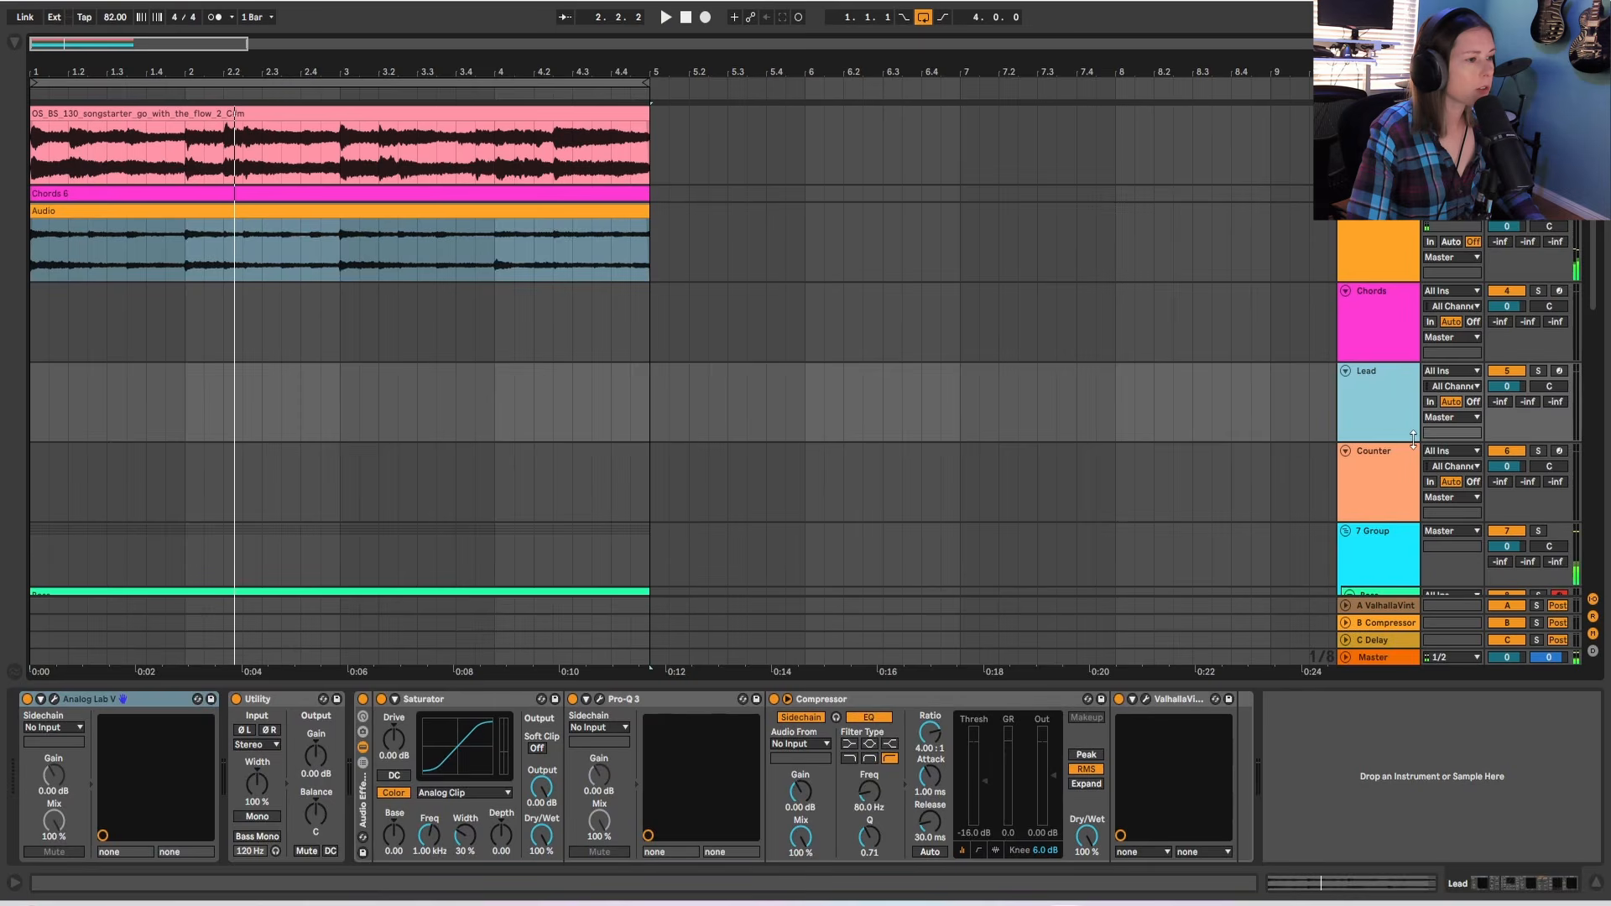
left_click(1563, 371)
key("Up")
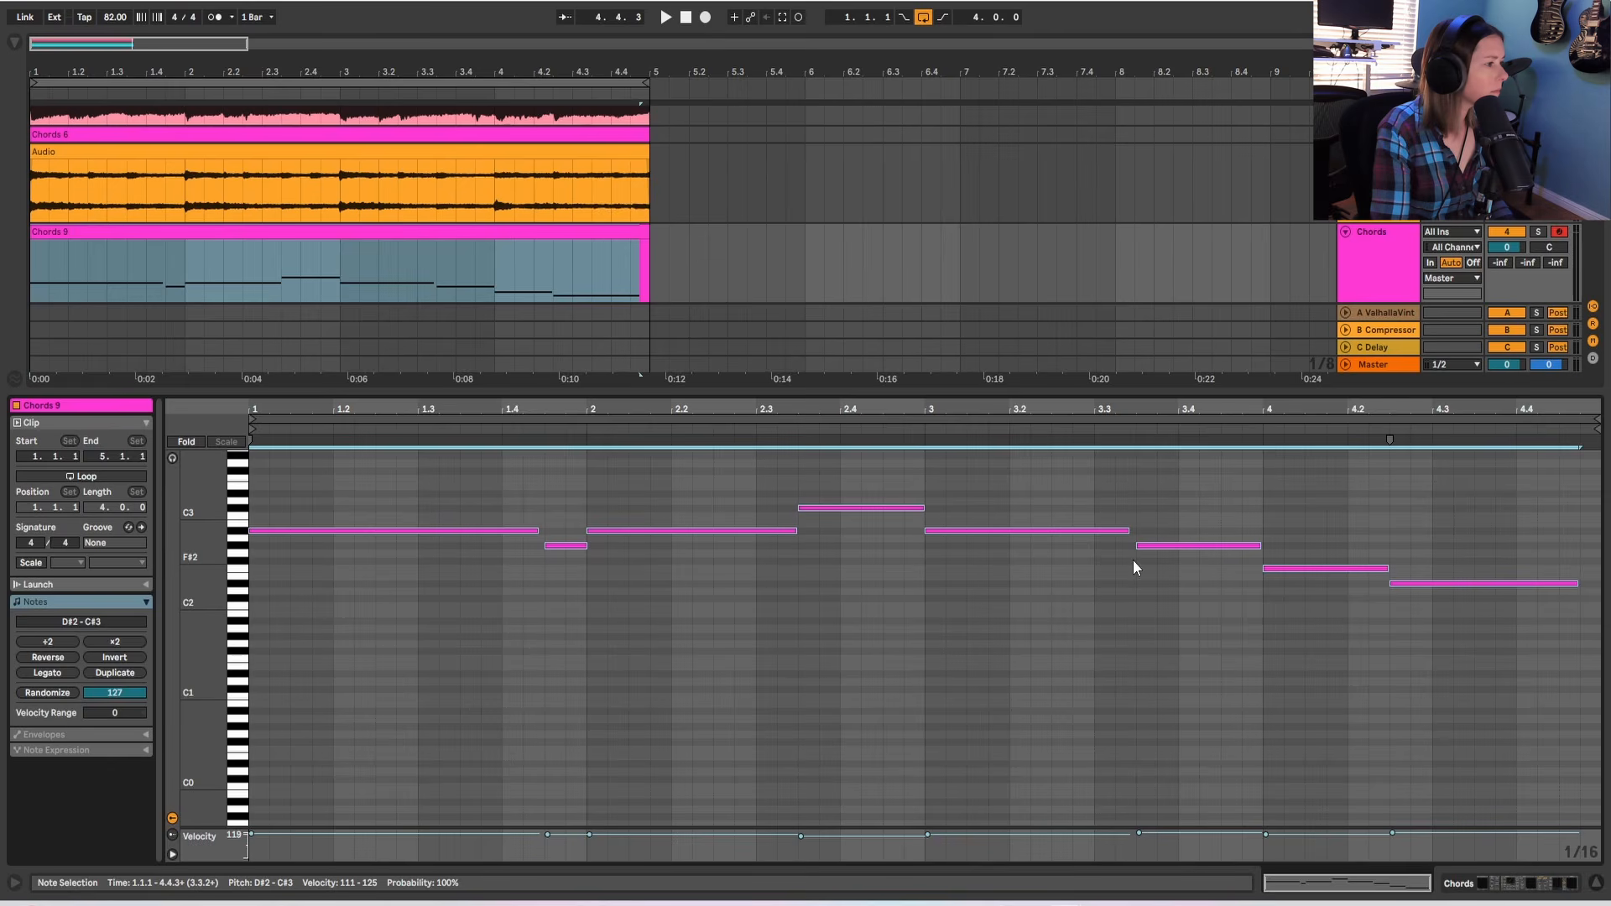
Play back the new Chords clip and extend all its notes with Legato so they connect without gaps.
key("space")
left_click(962, 702)
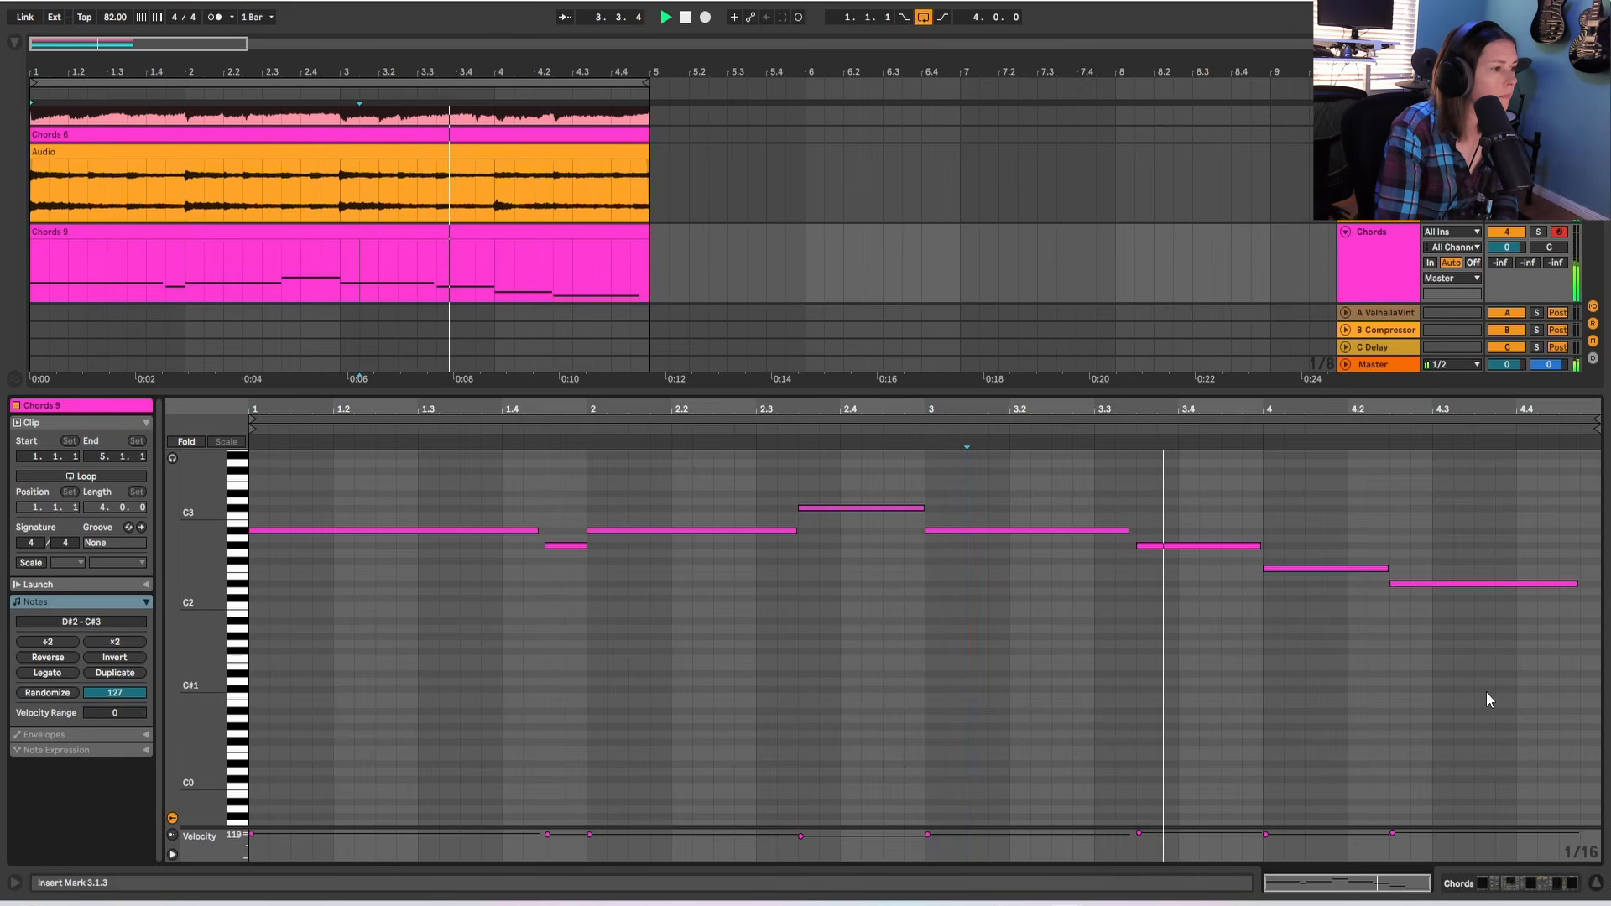
key("ctrl+a")
left_click(47, 673)
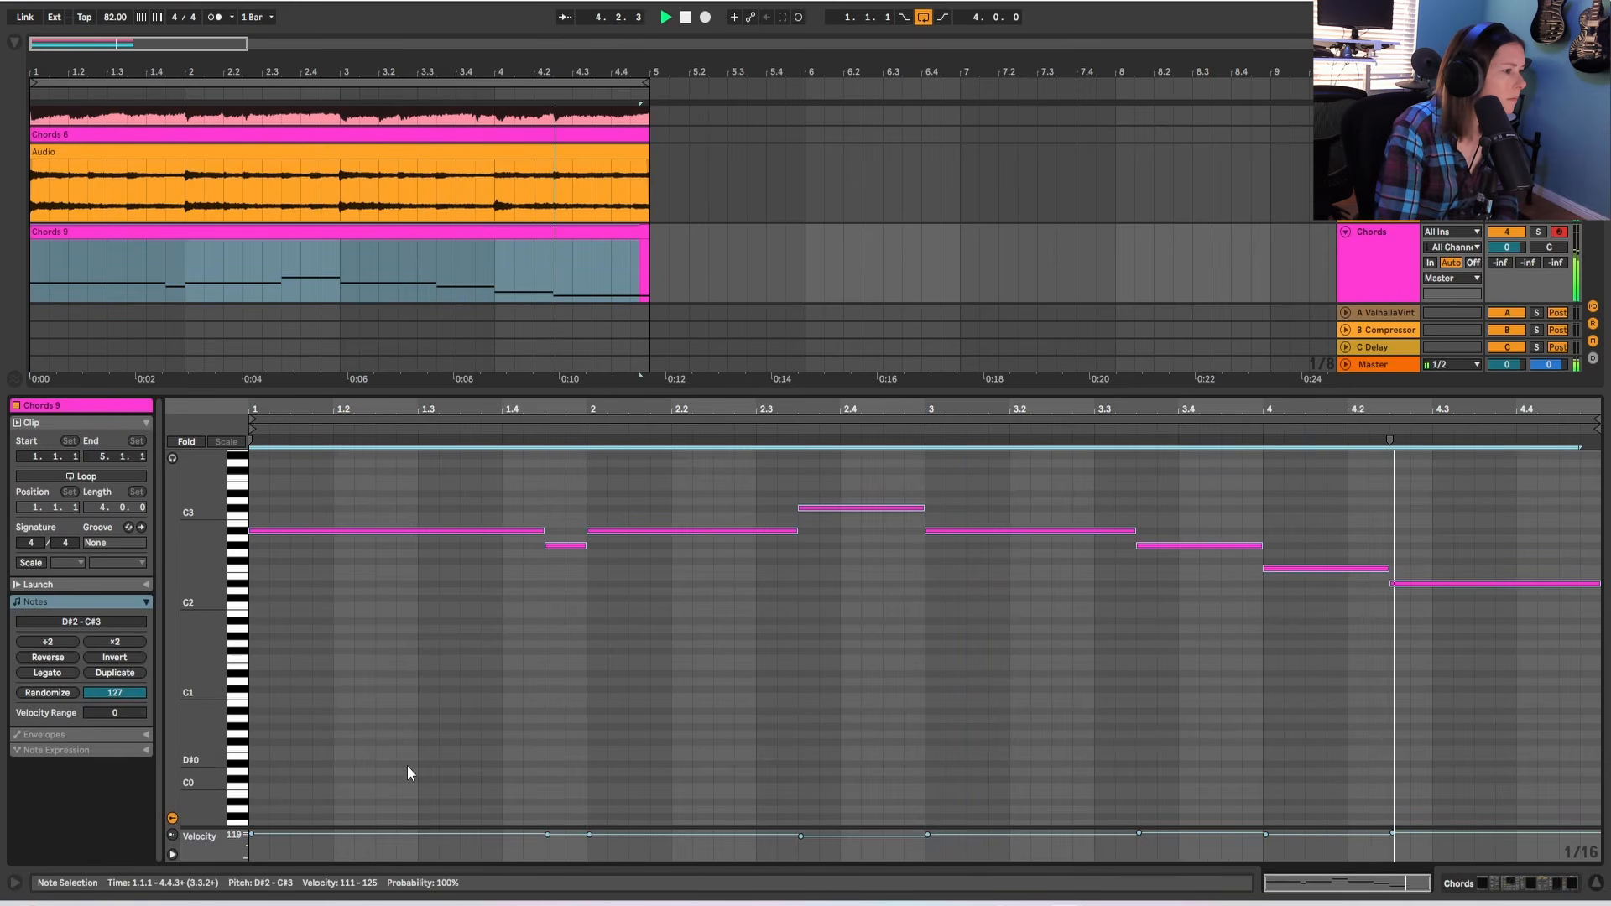
Raise the low cut and pull in the high end of the new Chords track's EQ in Pro-Q 3.
left_click_drag(763, 391, 762, 682)
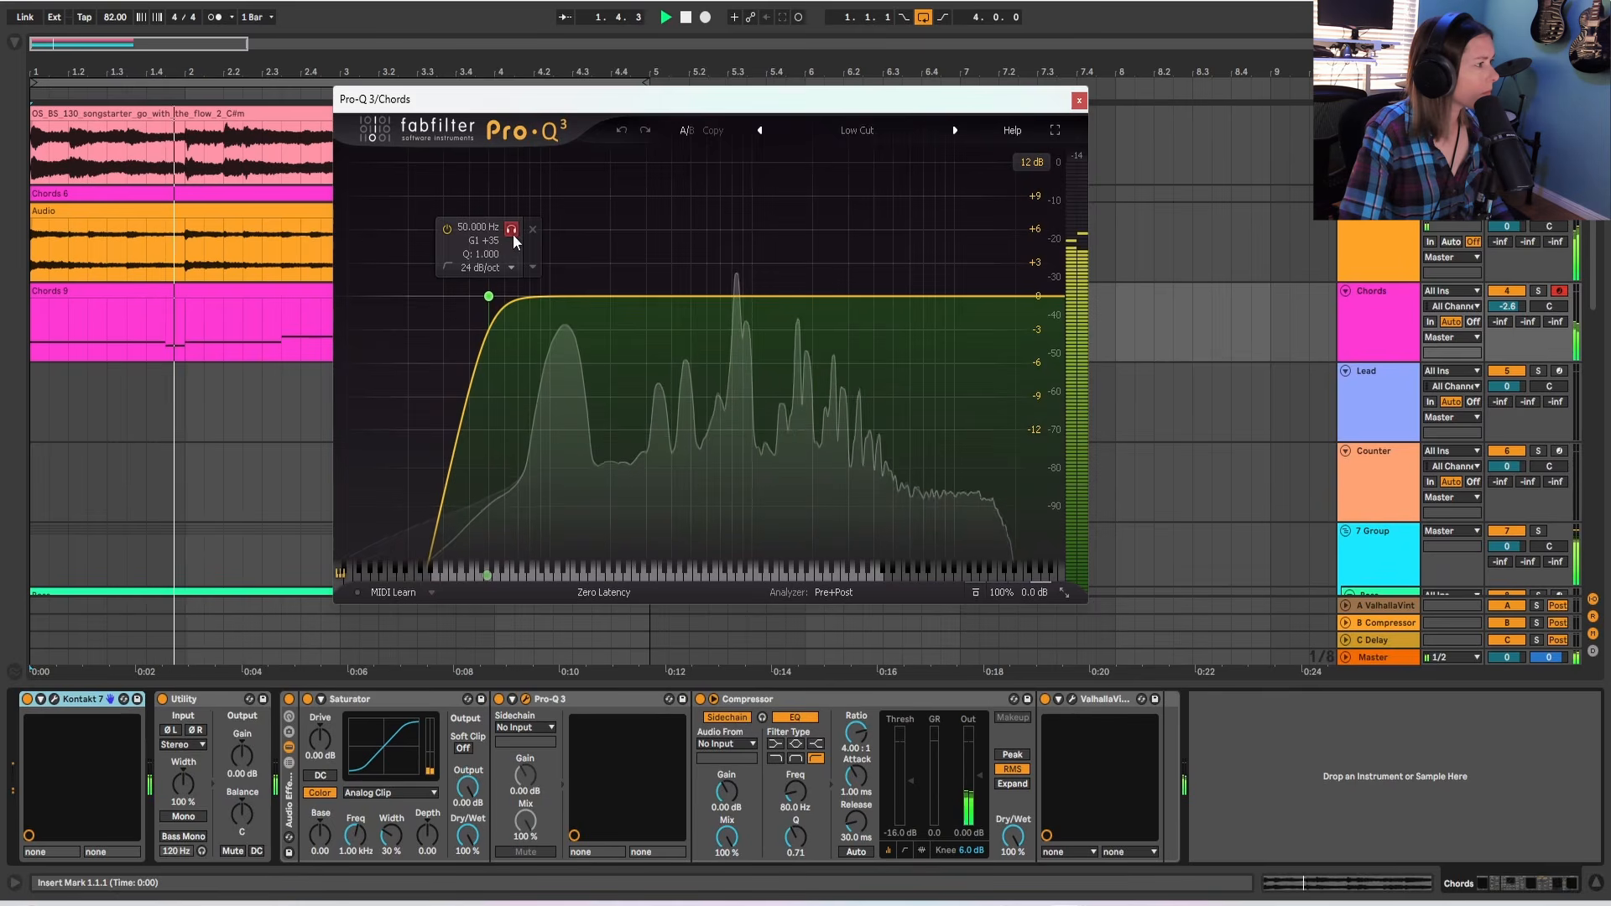
left_click_drag(491, 299, 686, 300)
left_click_drag(1035, 298, 863, 295)
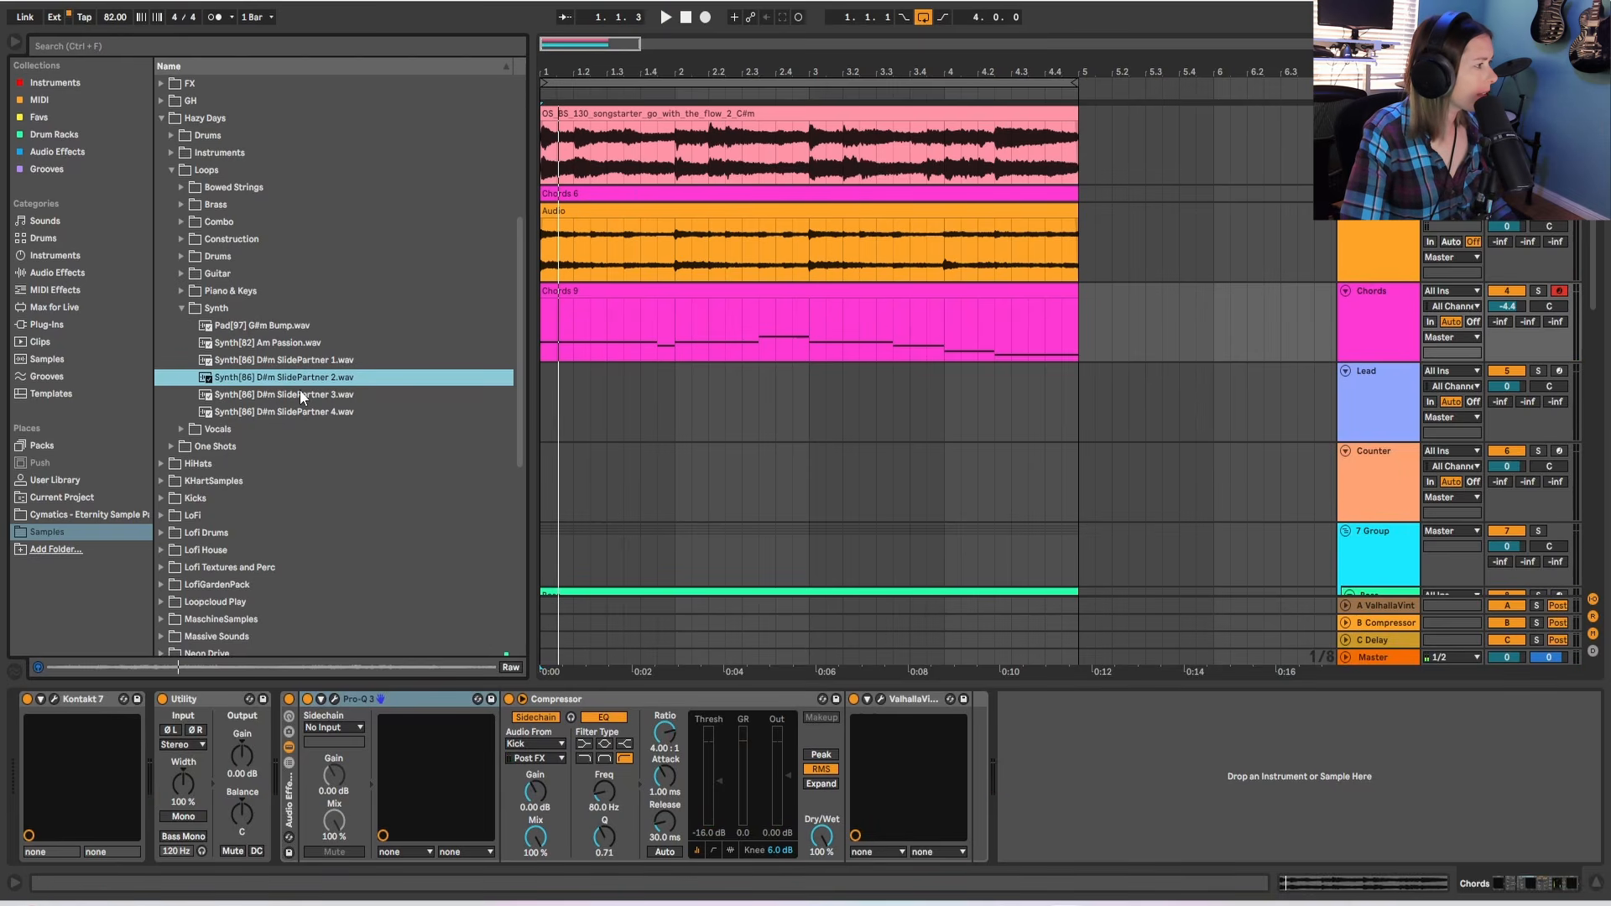
Place the Synth[86] D#m SlidePartner 2 loop at bar 1 on a new audio track between Chords and Lead.
left_click(664, 17)
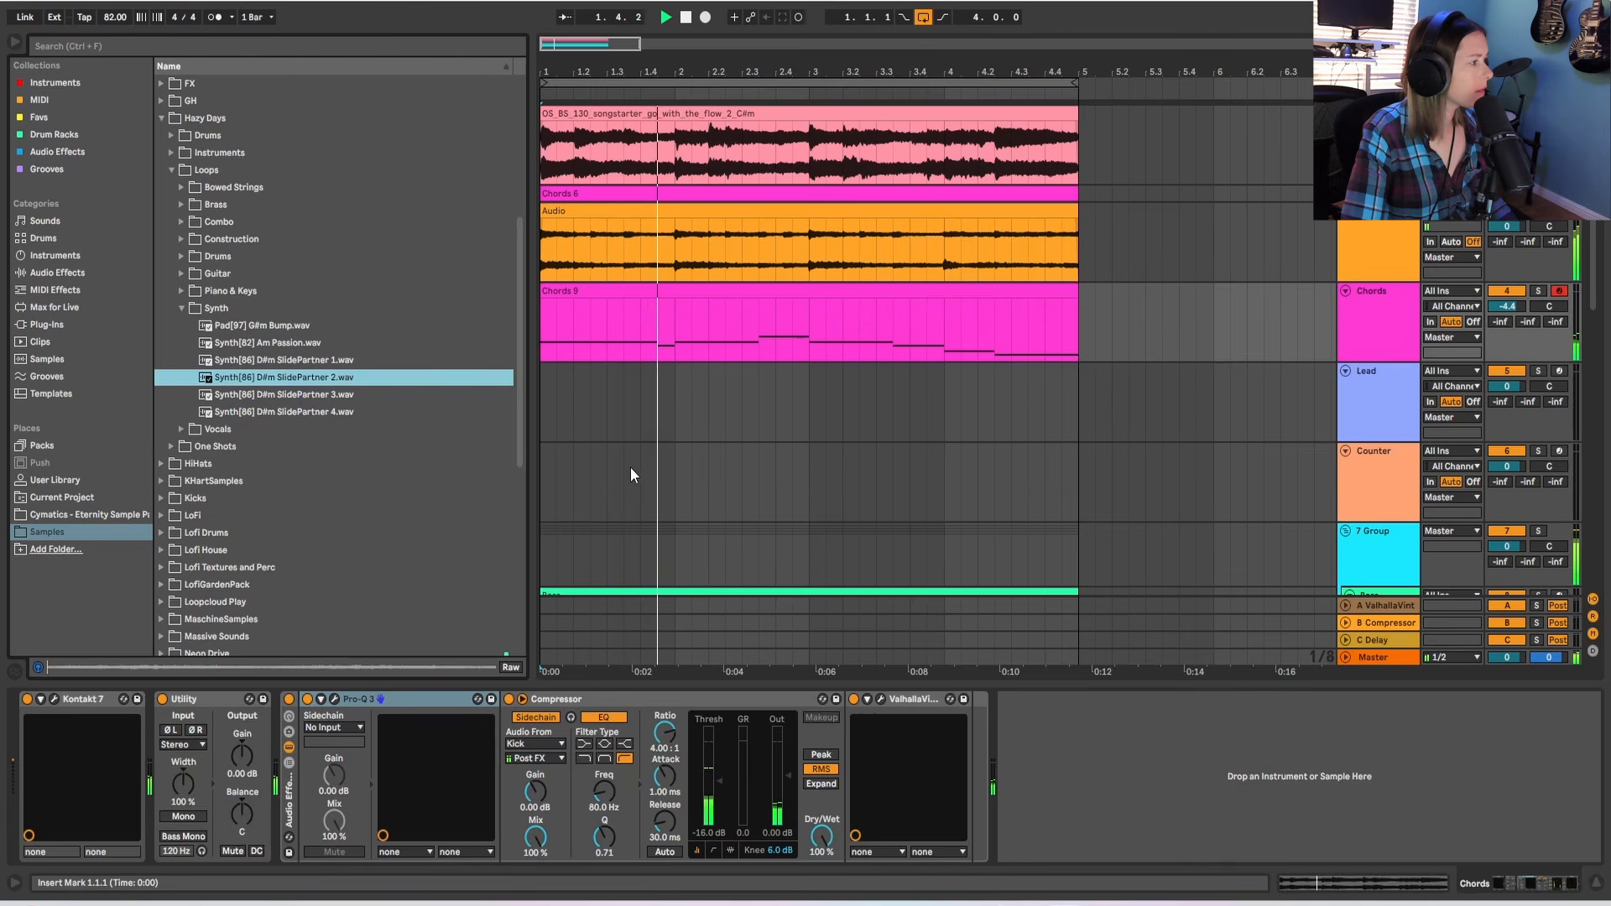
left_click(687, 19)
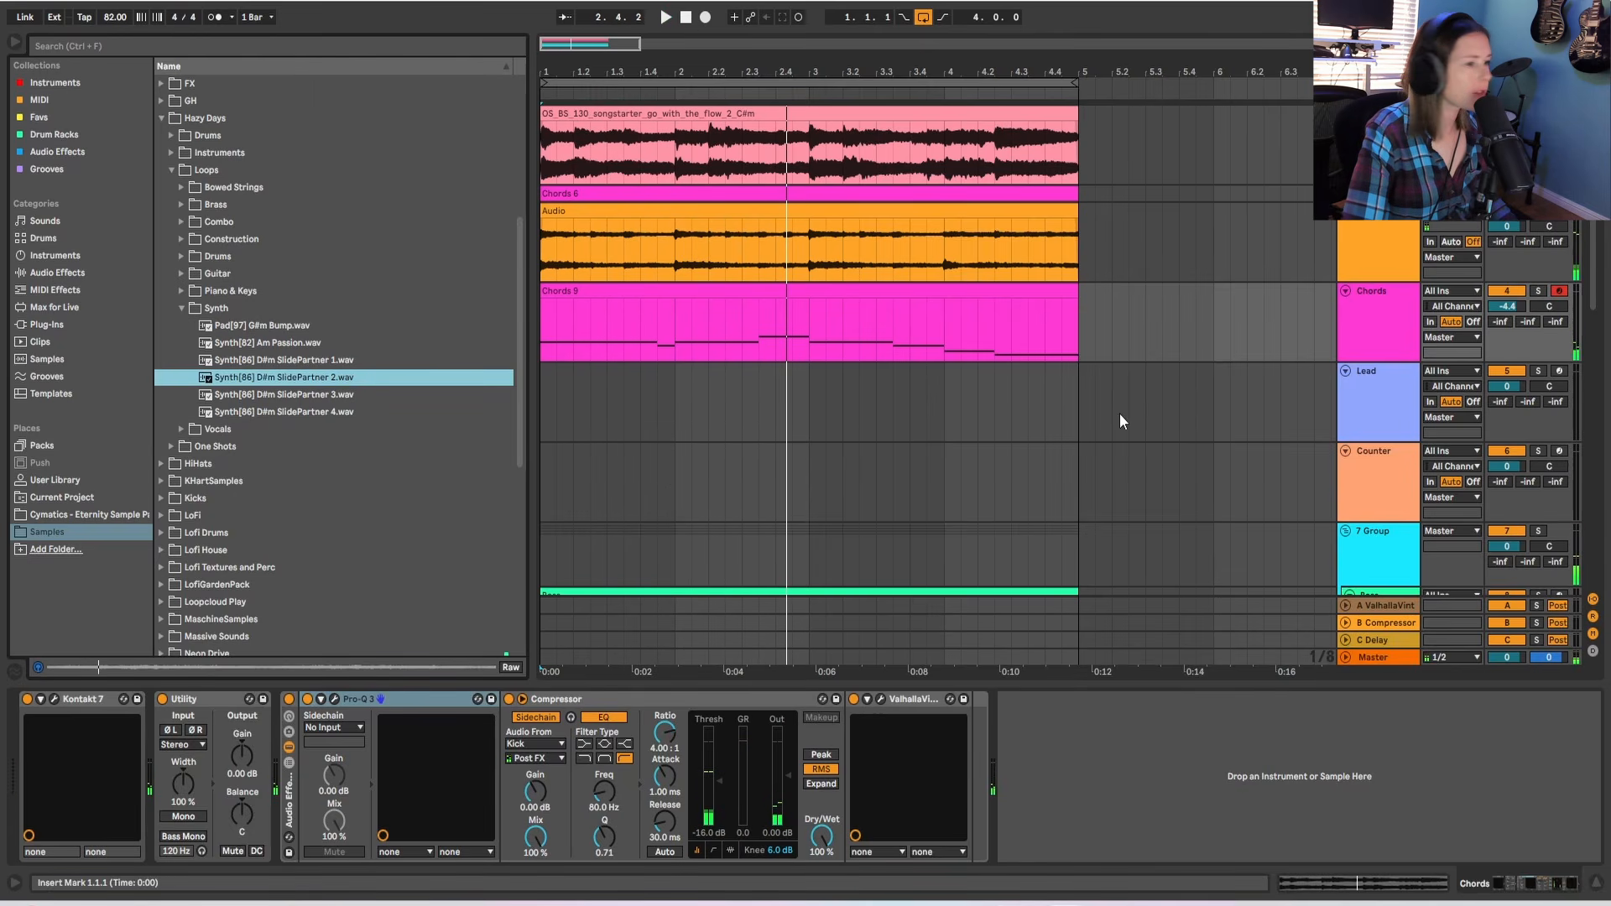
left_click(254, 314)
scroll(1409, 295, "down", 2)
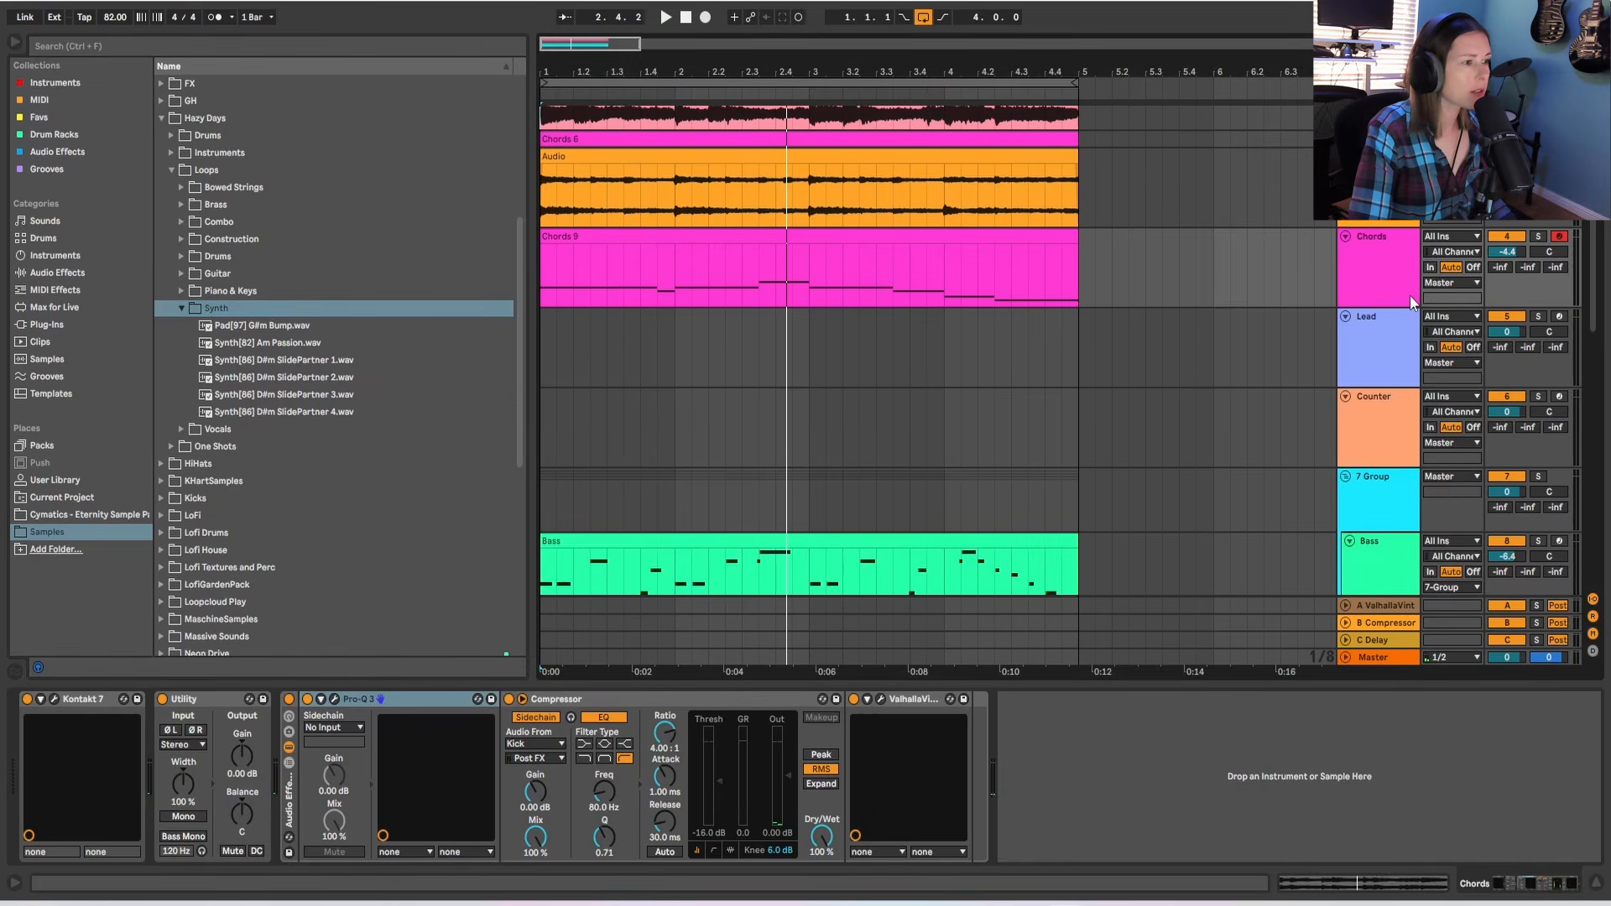
right_click(1406, 287)
left_click(1292, 417)
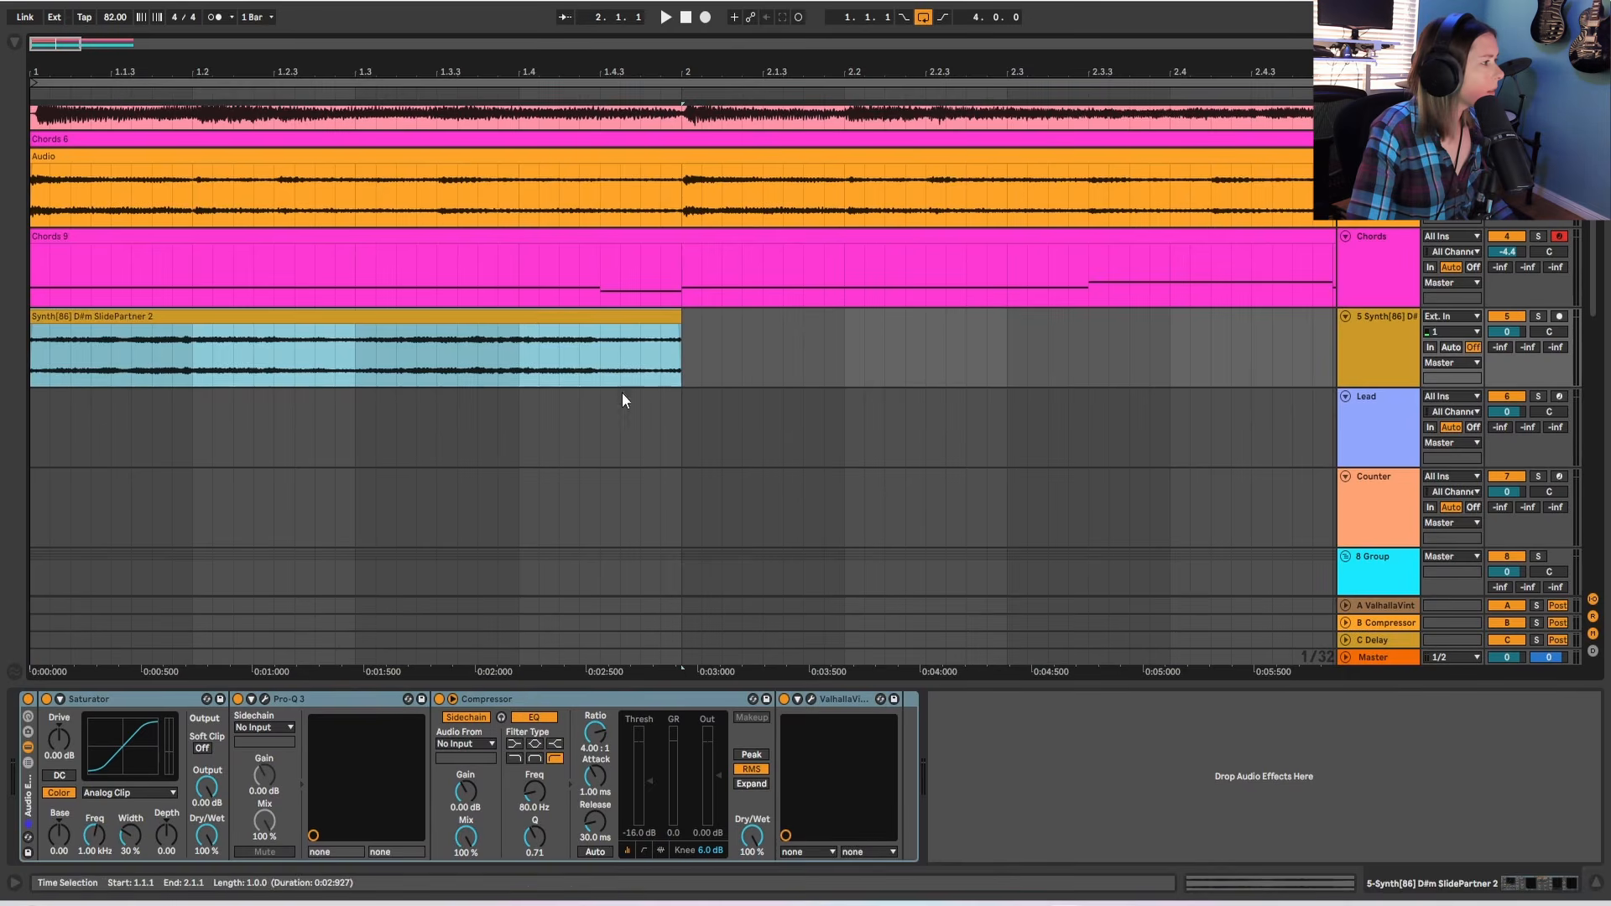
Shorten the SlidePartner 2 clip to a length of 0.0.3 and fade out its end.
left_click(713, 345)
left_click_drag(675, 318, 137, 319)
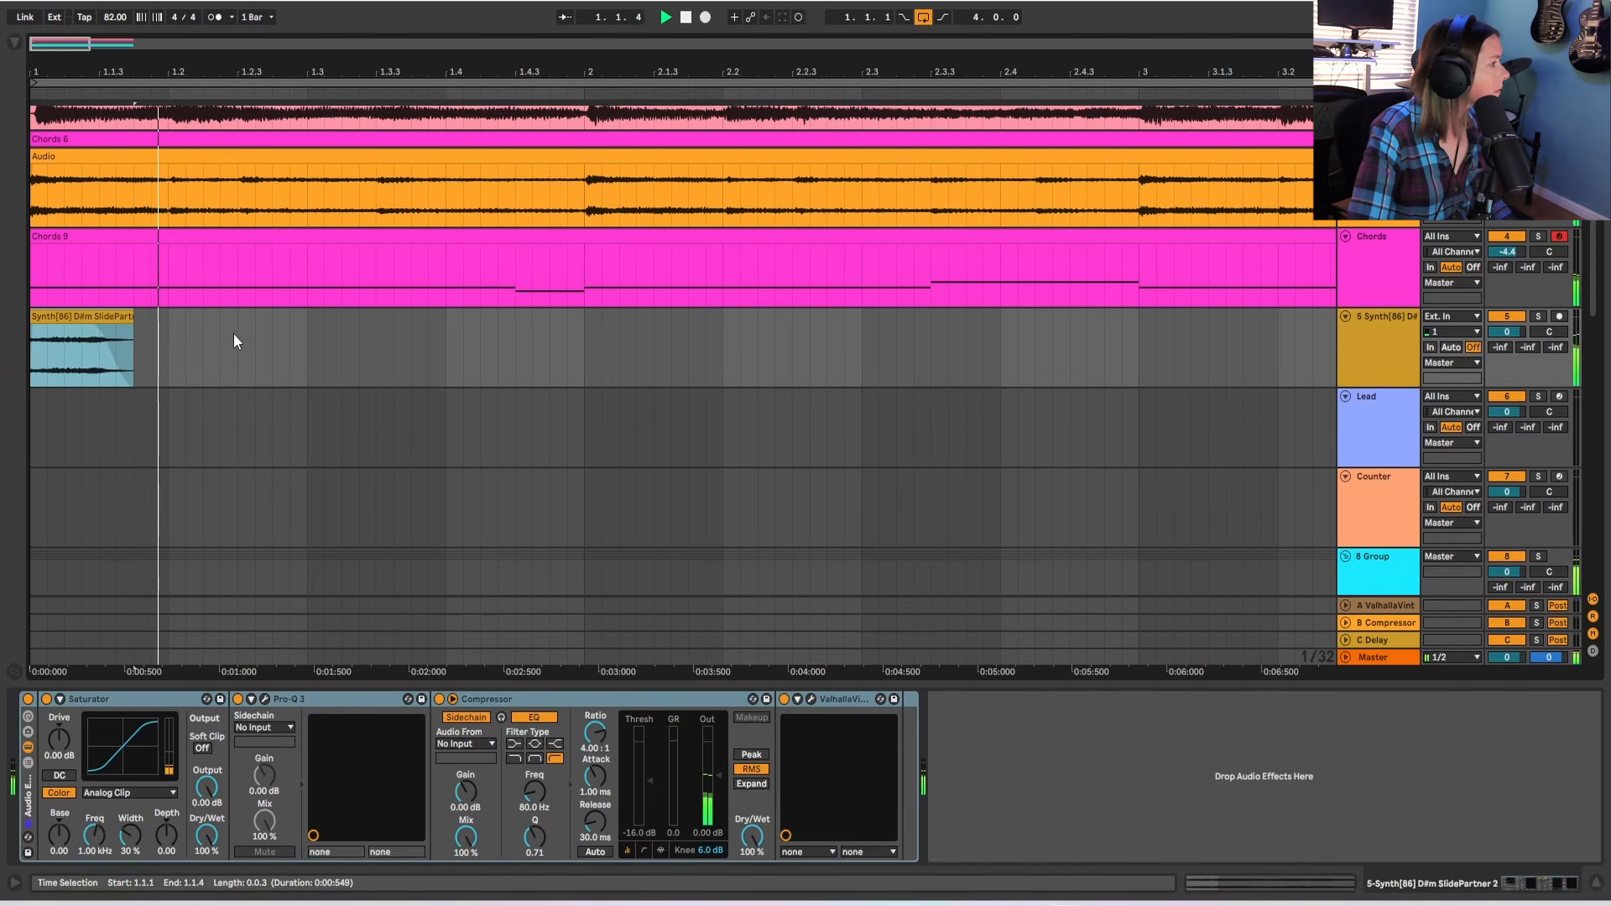
Copy the trimmed synth clip to the starts of bars 2, 3 and 4, and set its track volume to -7.3 dB.
left_click_drag(104, 75, 104, 34)
left_click(52, 320)
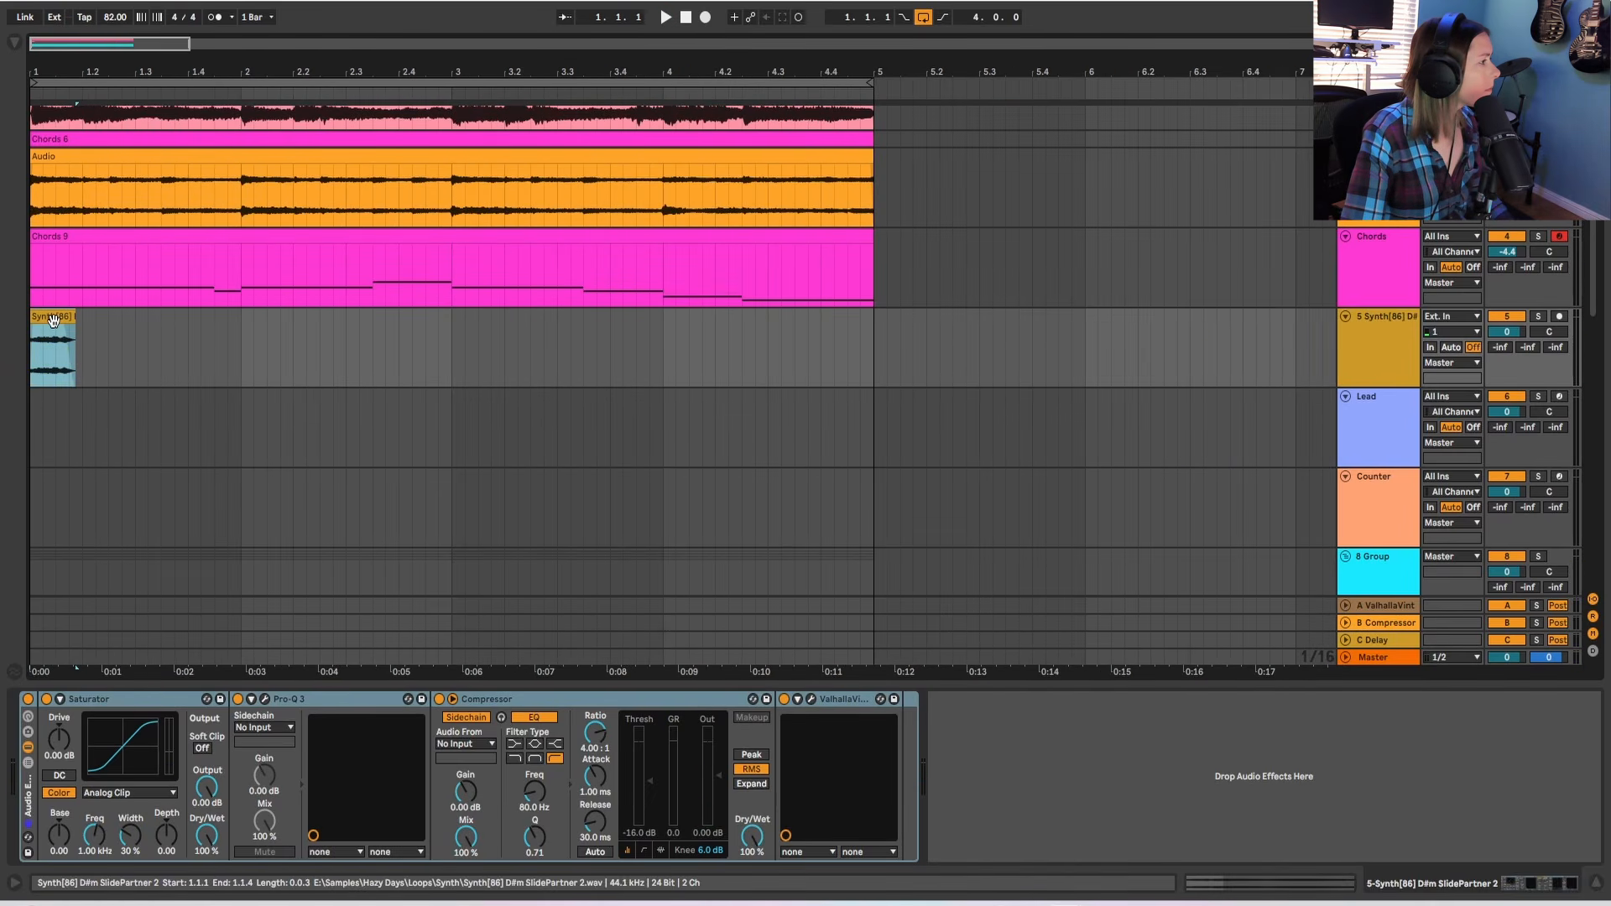
left_click_drag(52, 319, 475, 331)
left_click(685, 17)
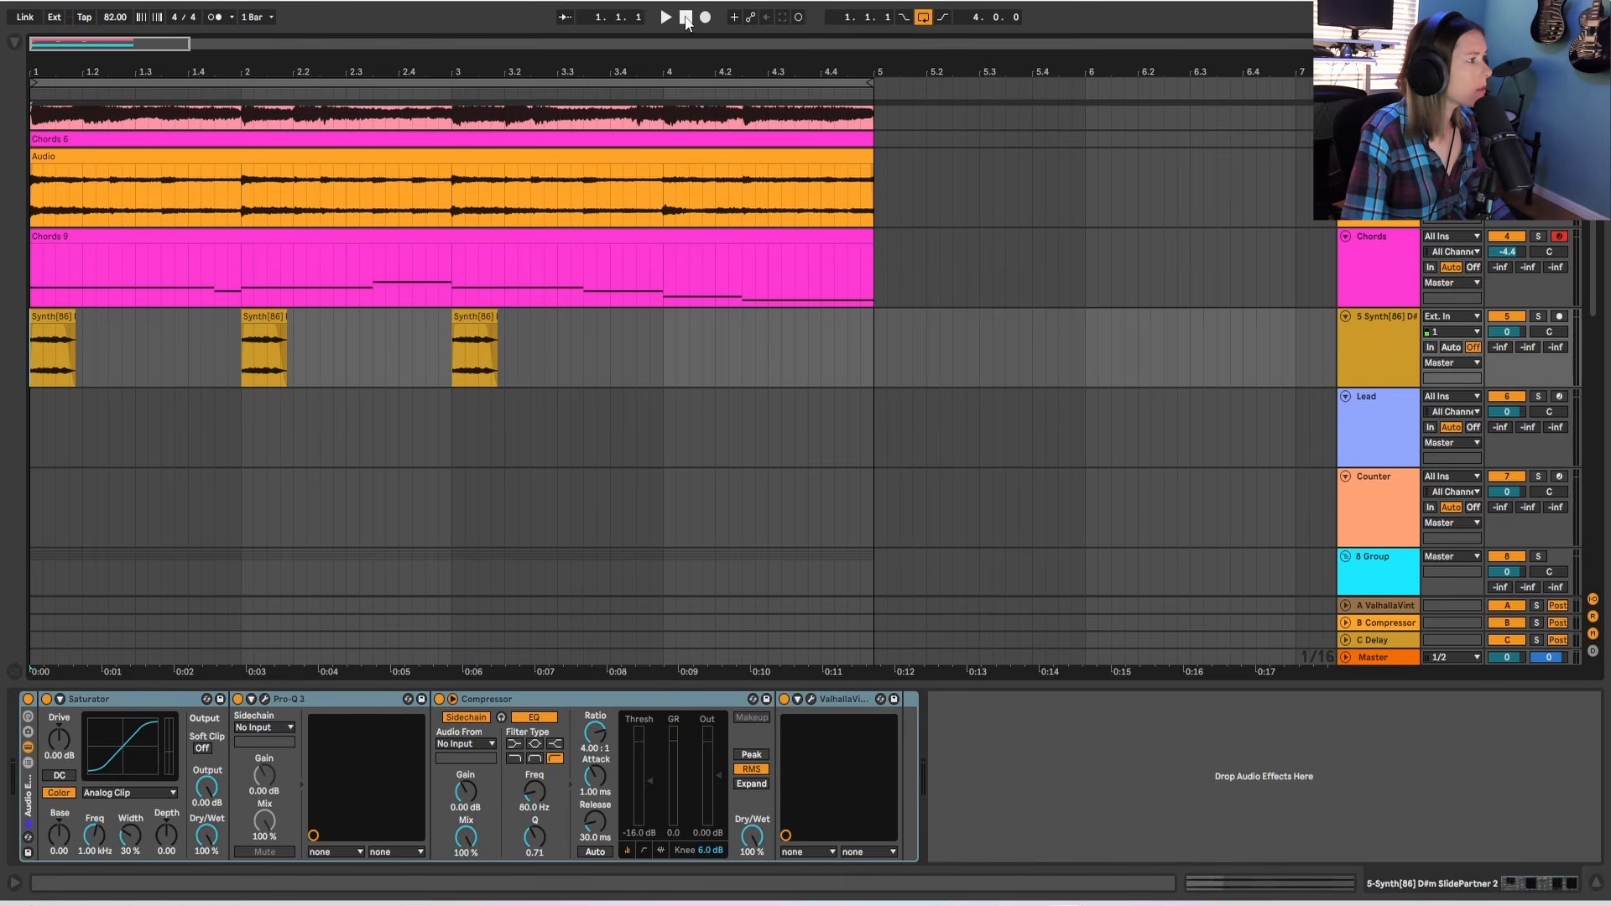
key("space")
left_click_drag(1507, 332, 1506, 359)
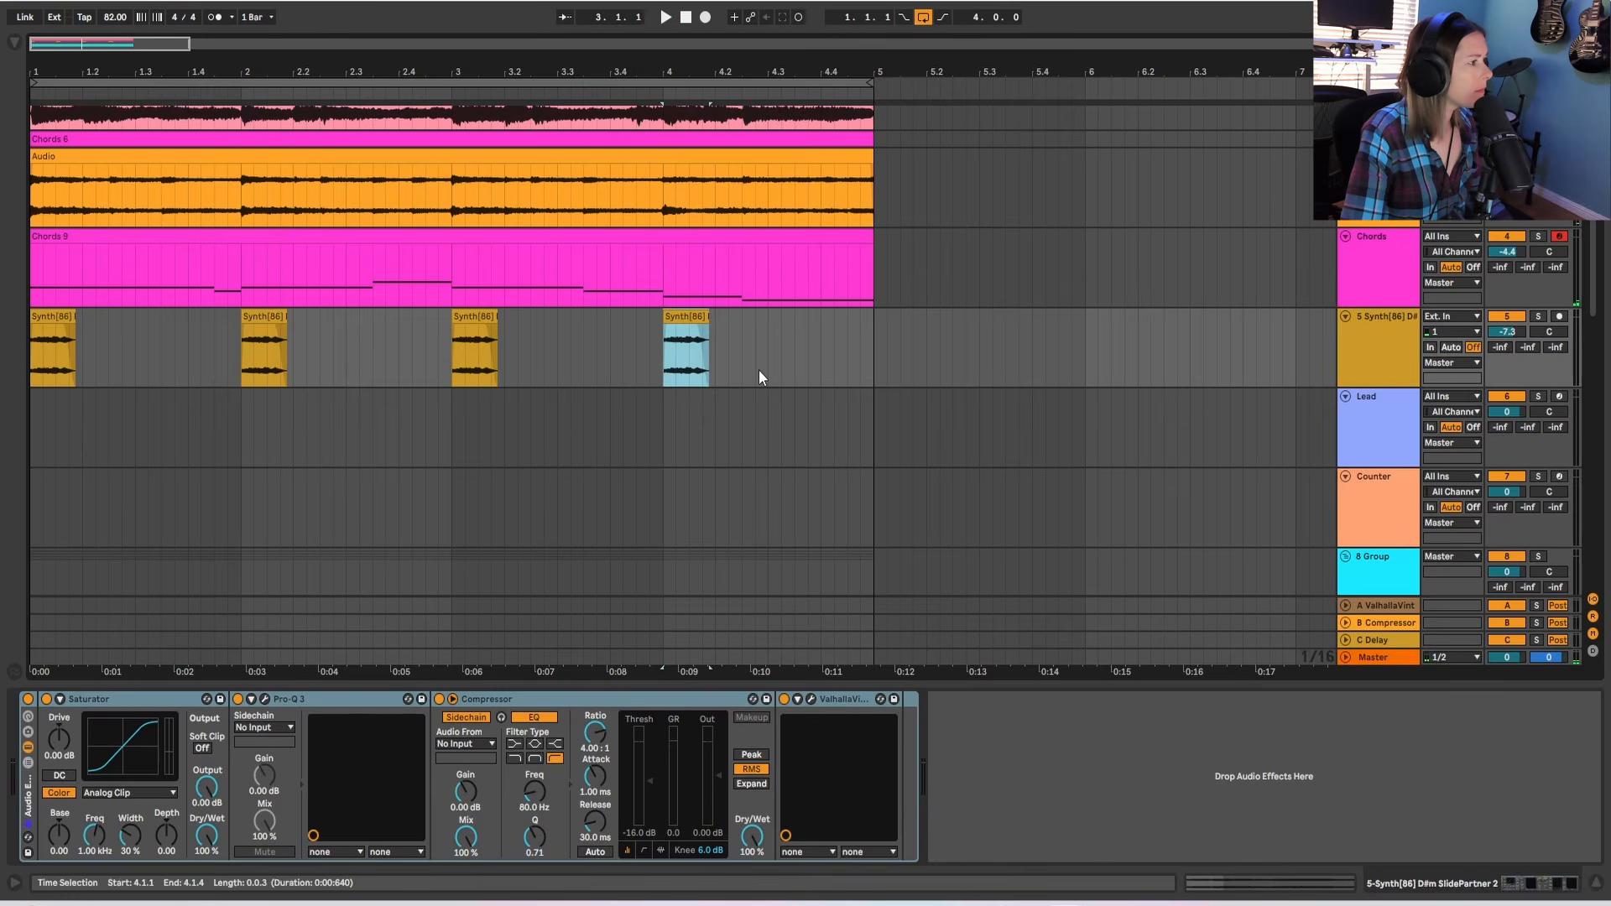
Listen to the bar 4 synth clip and set its warp mode to Complex Pro.
key("space")
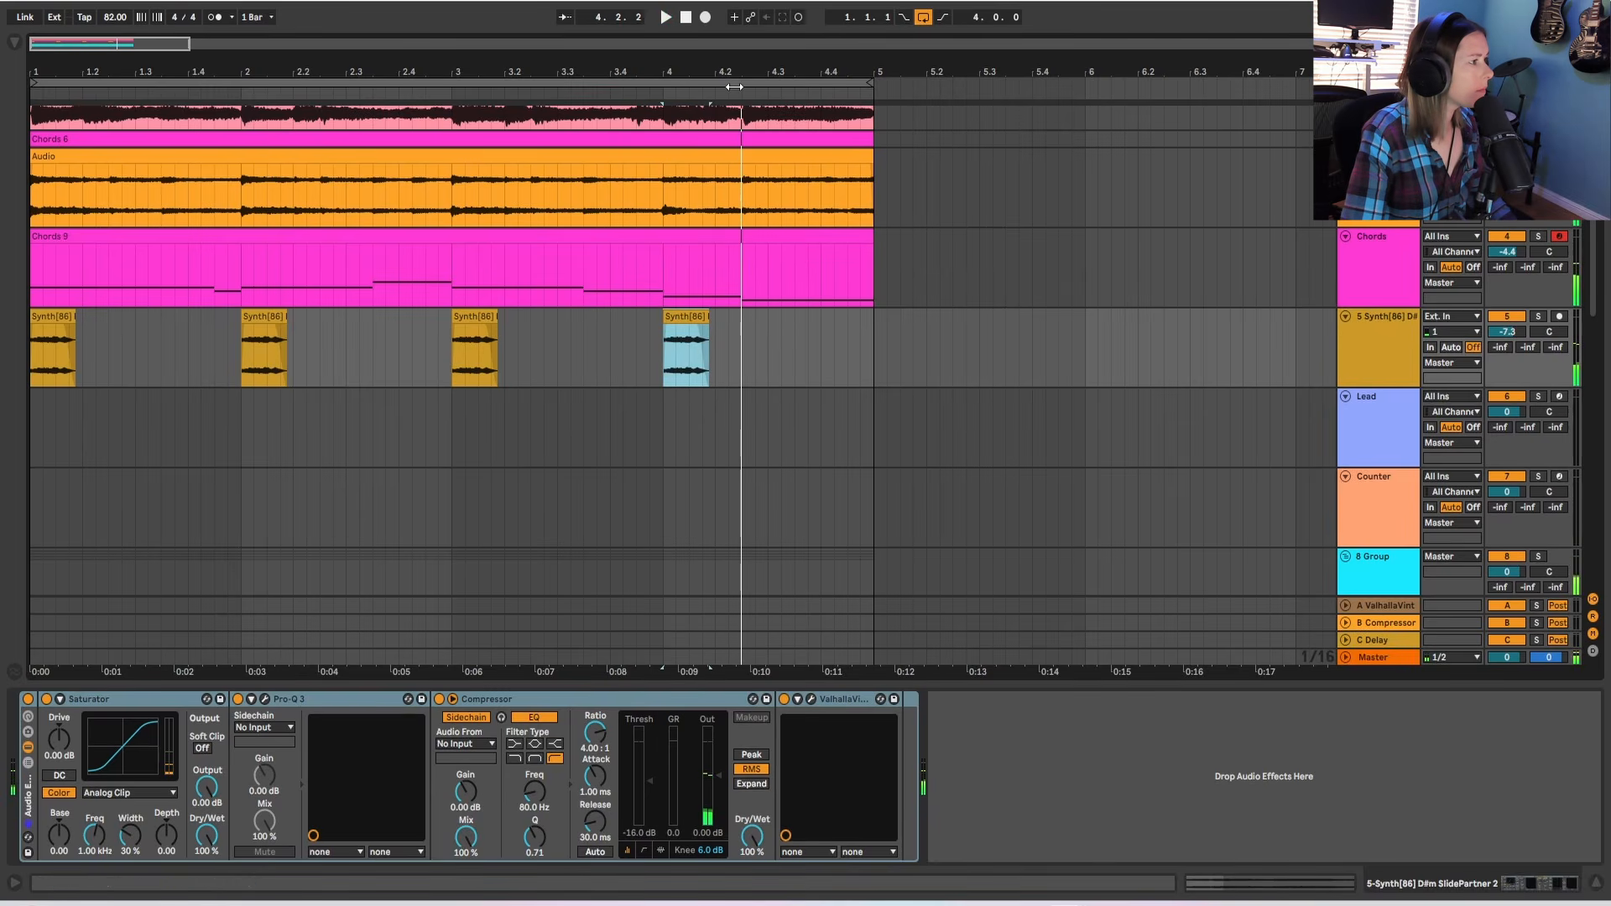
left_click_drag(721, 67, 737, 99)
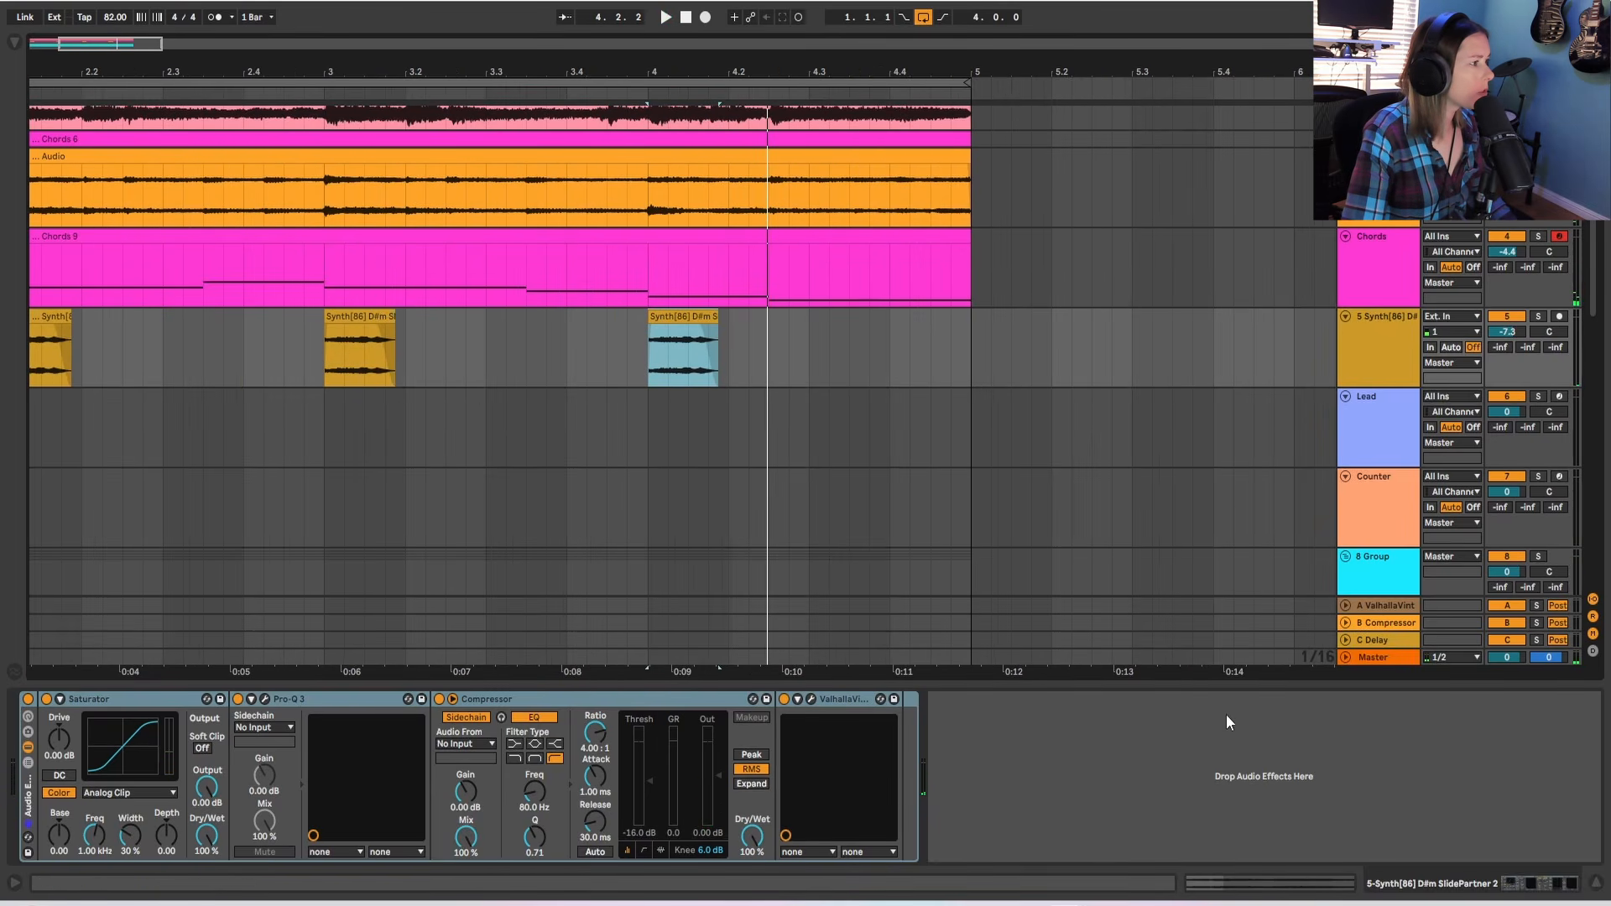
key("shift+Tab")
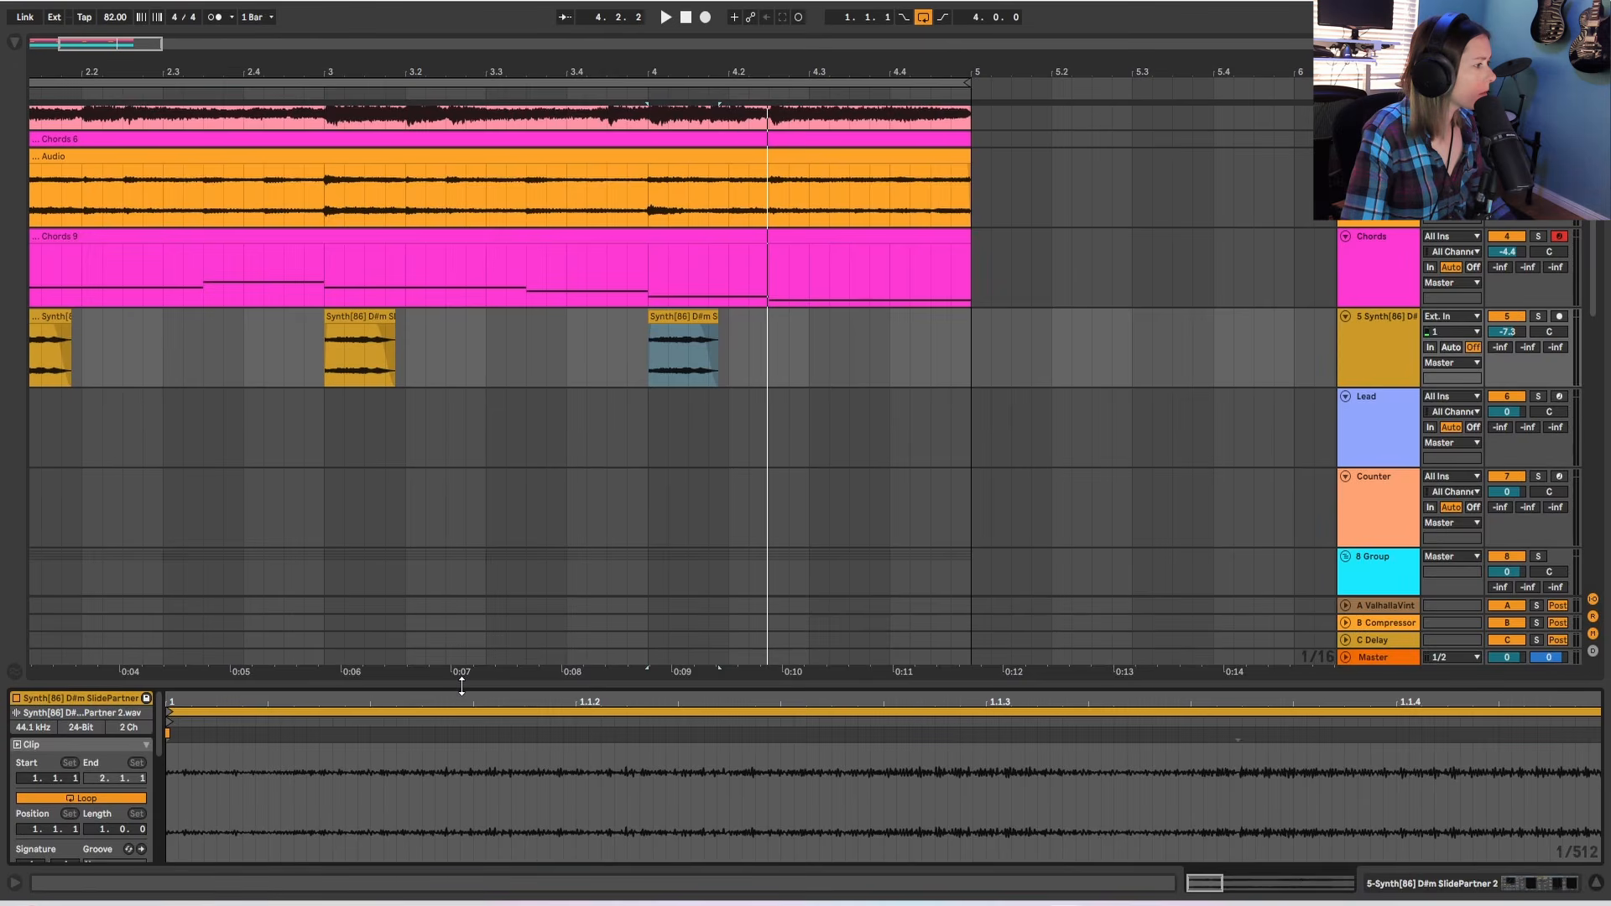
left_click_drag(461, 687, 493, 372)
left_click(57, 610)
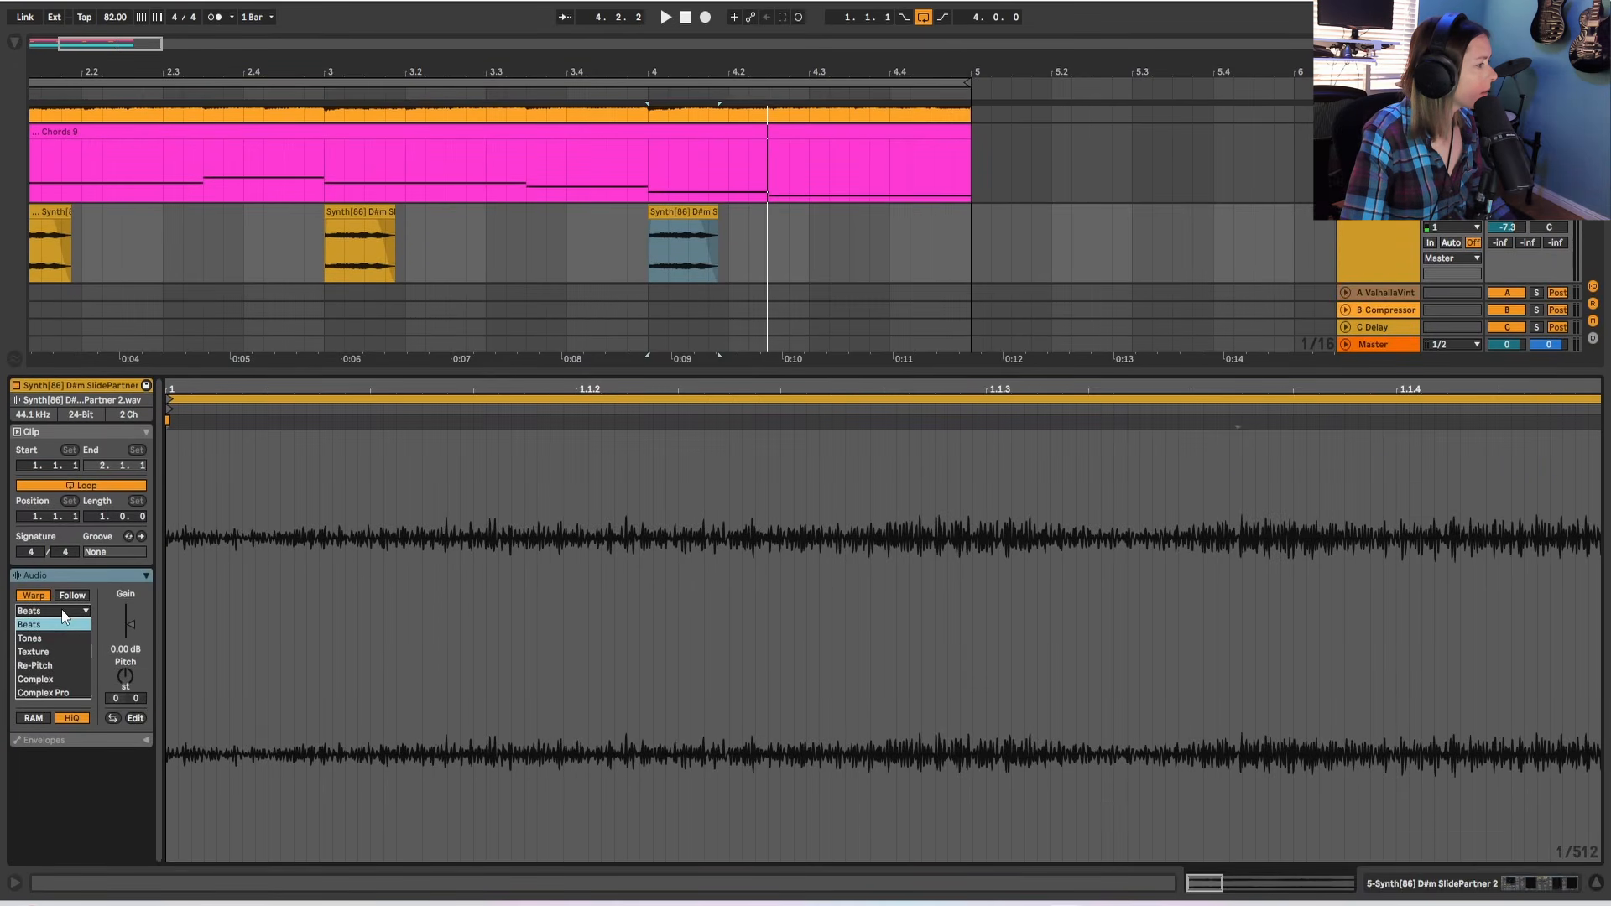
left_click(61, 704)
Transpose the bar 4 synth clip to -3 semitones and set the synth track's volume to -8.0 dB.
left_click(638, 225)
left_click(375, 531)
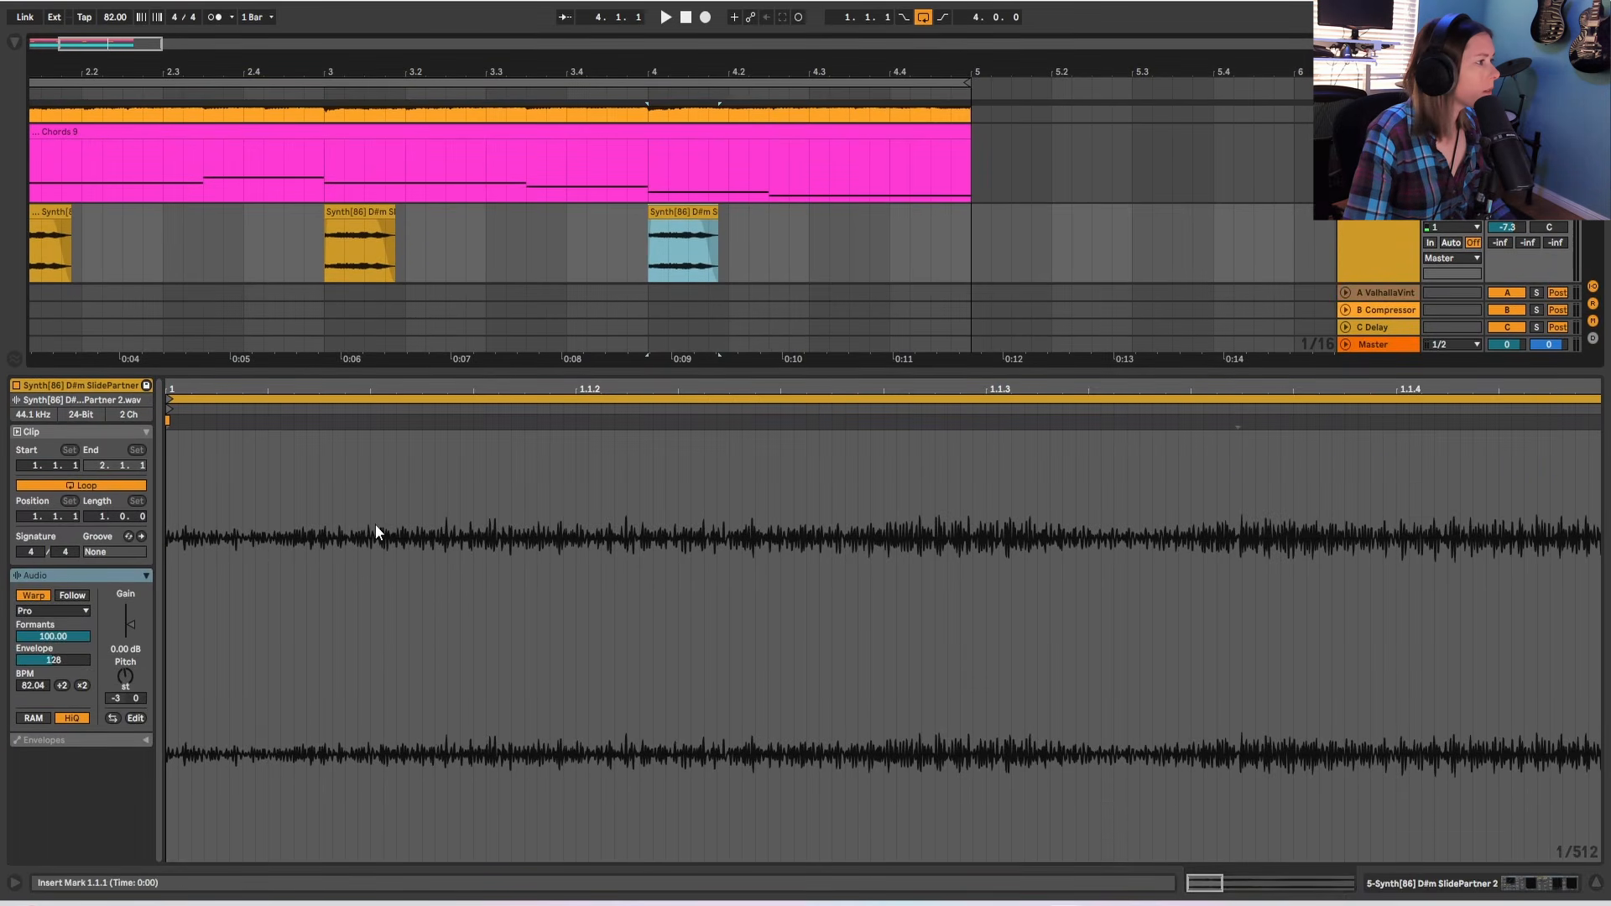
left_click_drag(119, 702, 119, 719)
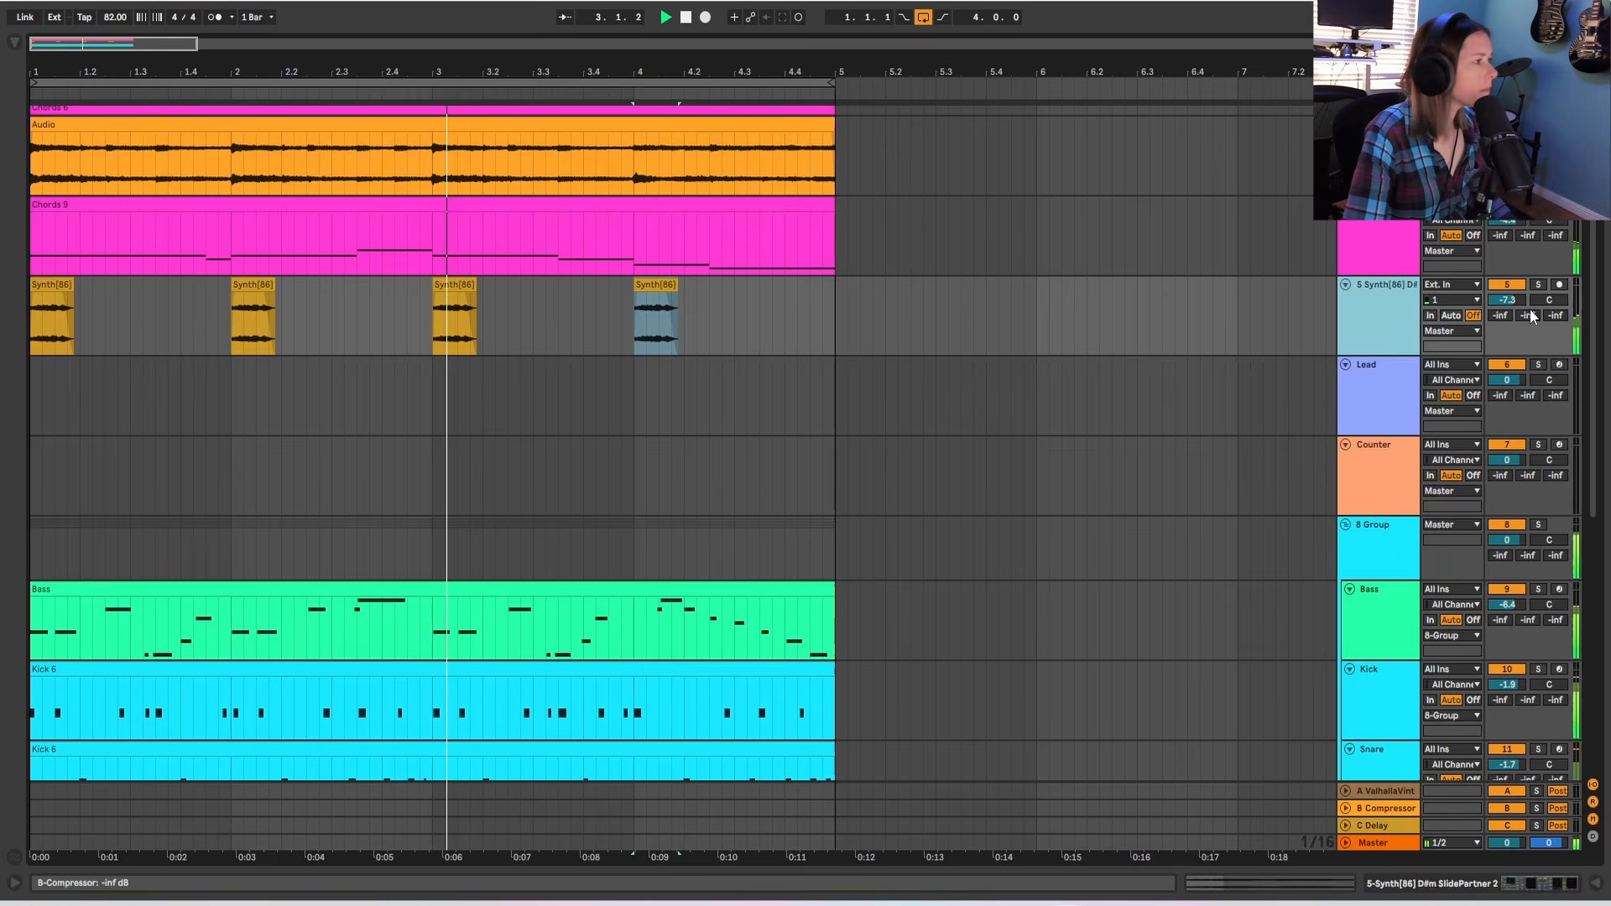
left_click_drag(1509, 300, 1509, 308)
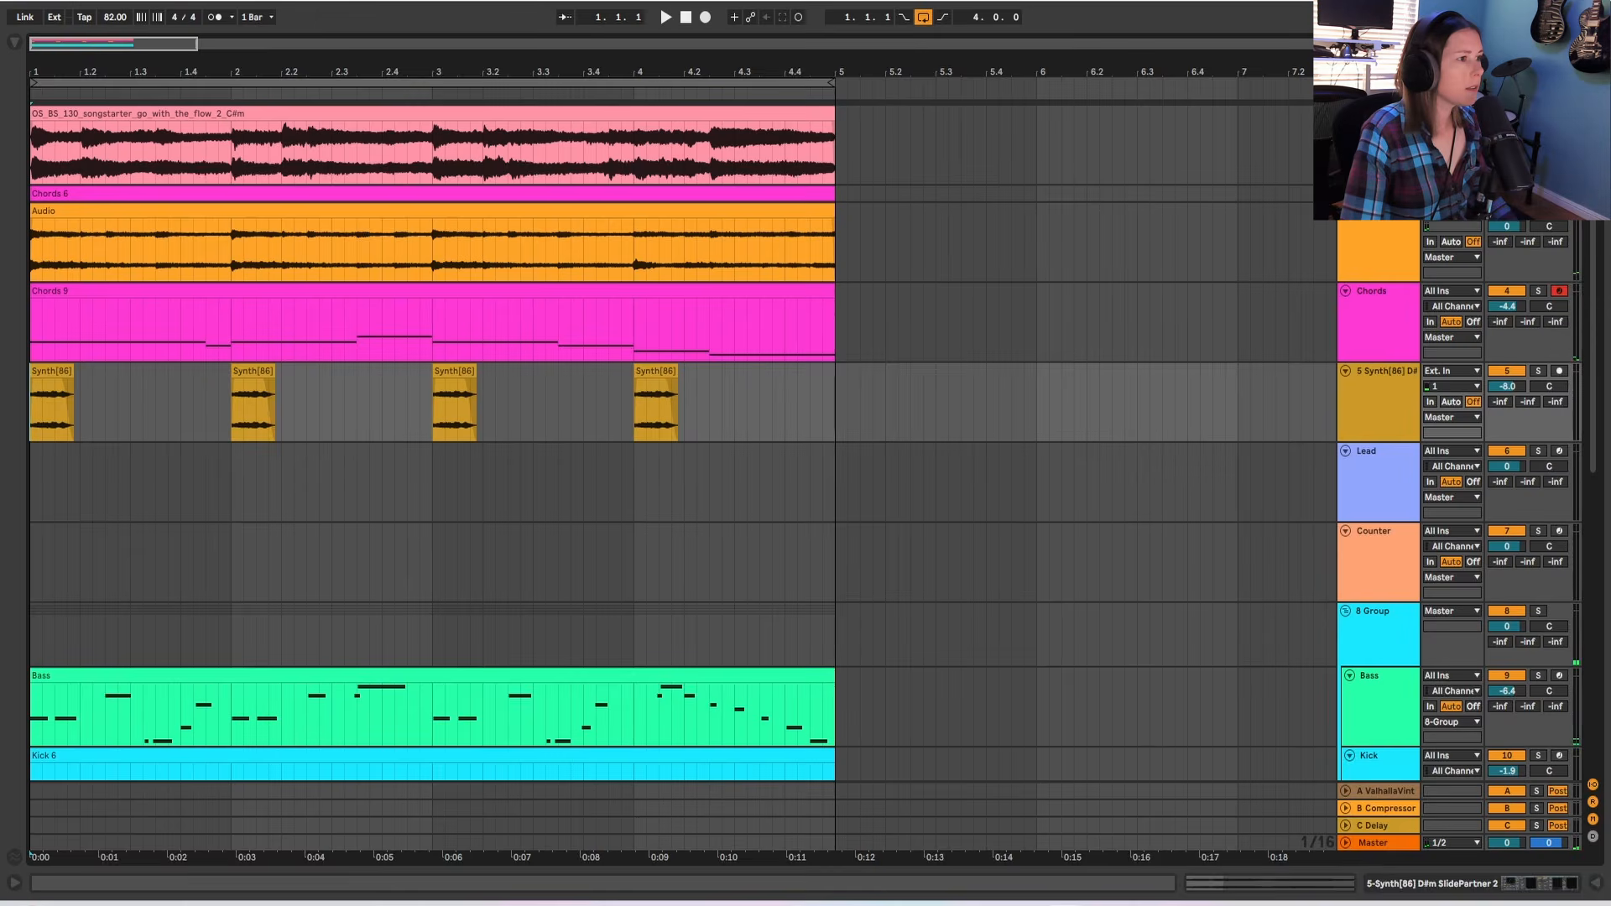
Insert four bars of silence at the start of the arrangement so that all clips begin at bar 5.
scroll(1211, 317, "down", 2)
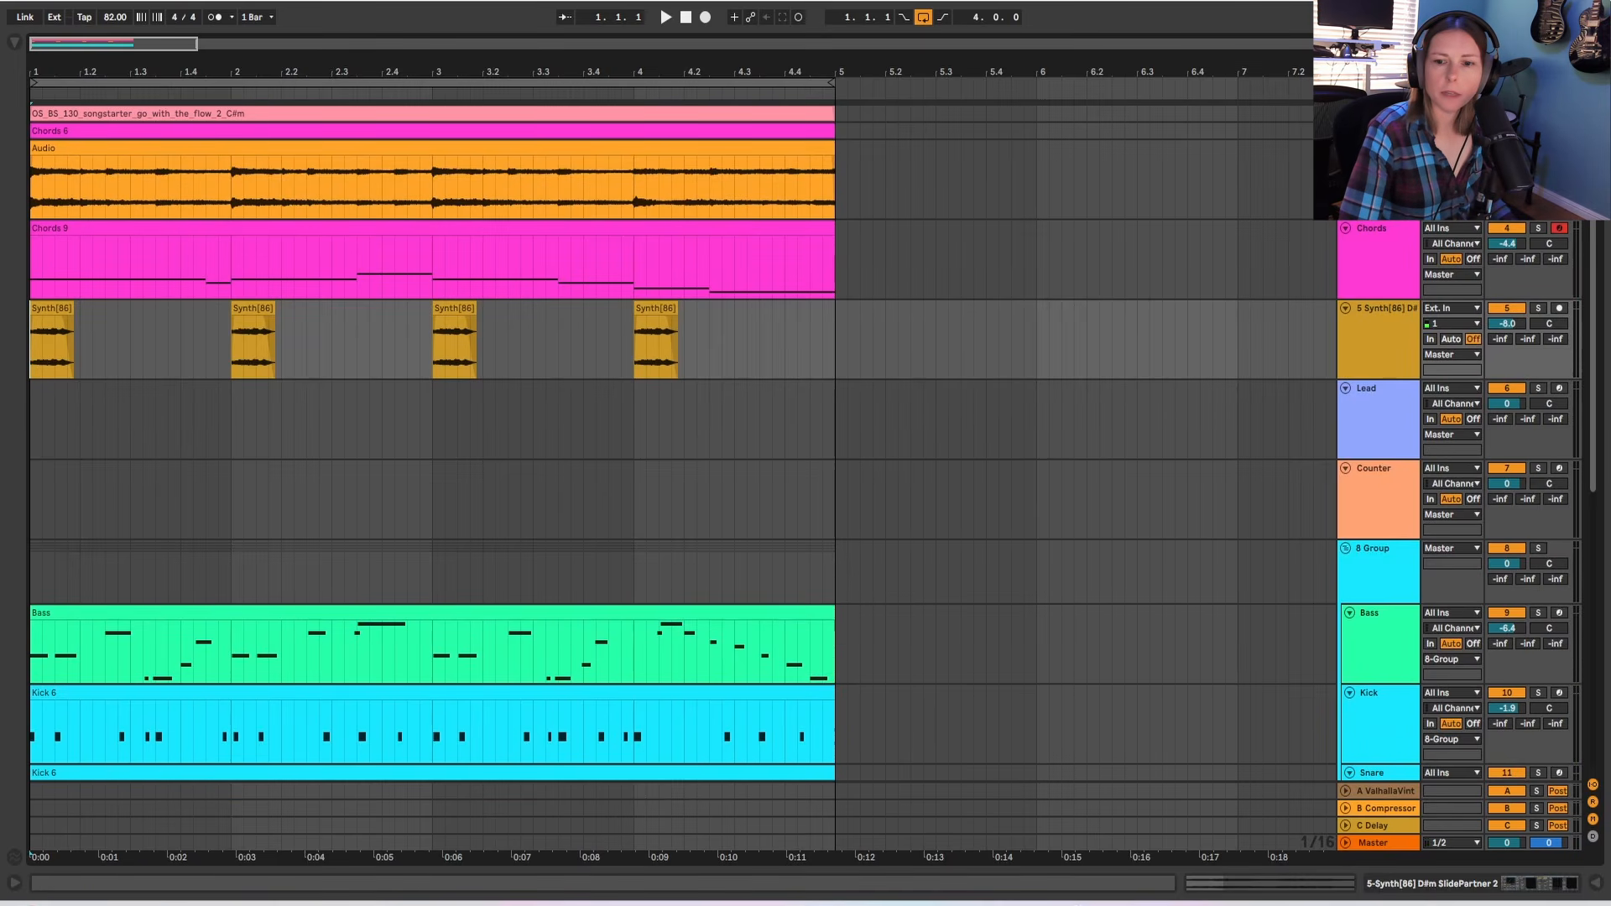
key("minus")
key("minus")
key("minus")
key("minus")
key("minus")
key("minus")
left_click(303, 340)
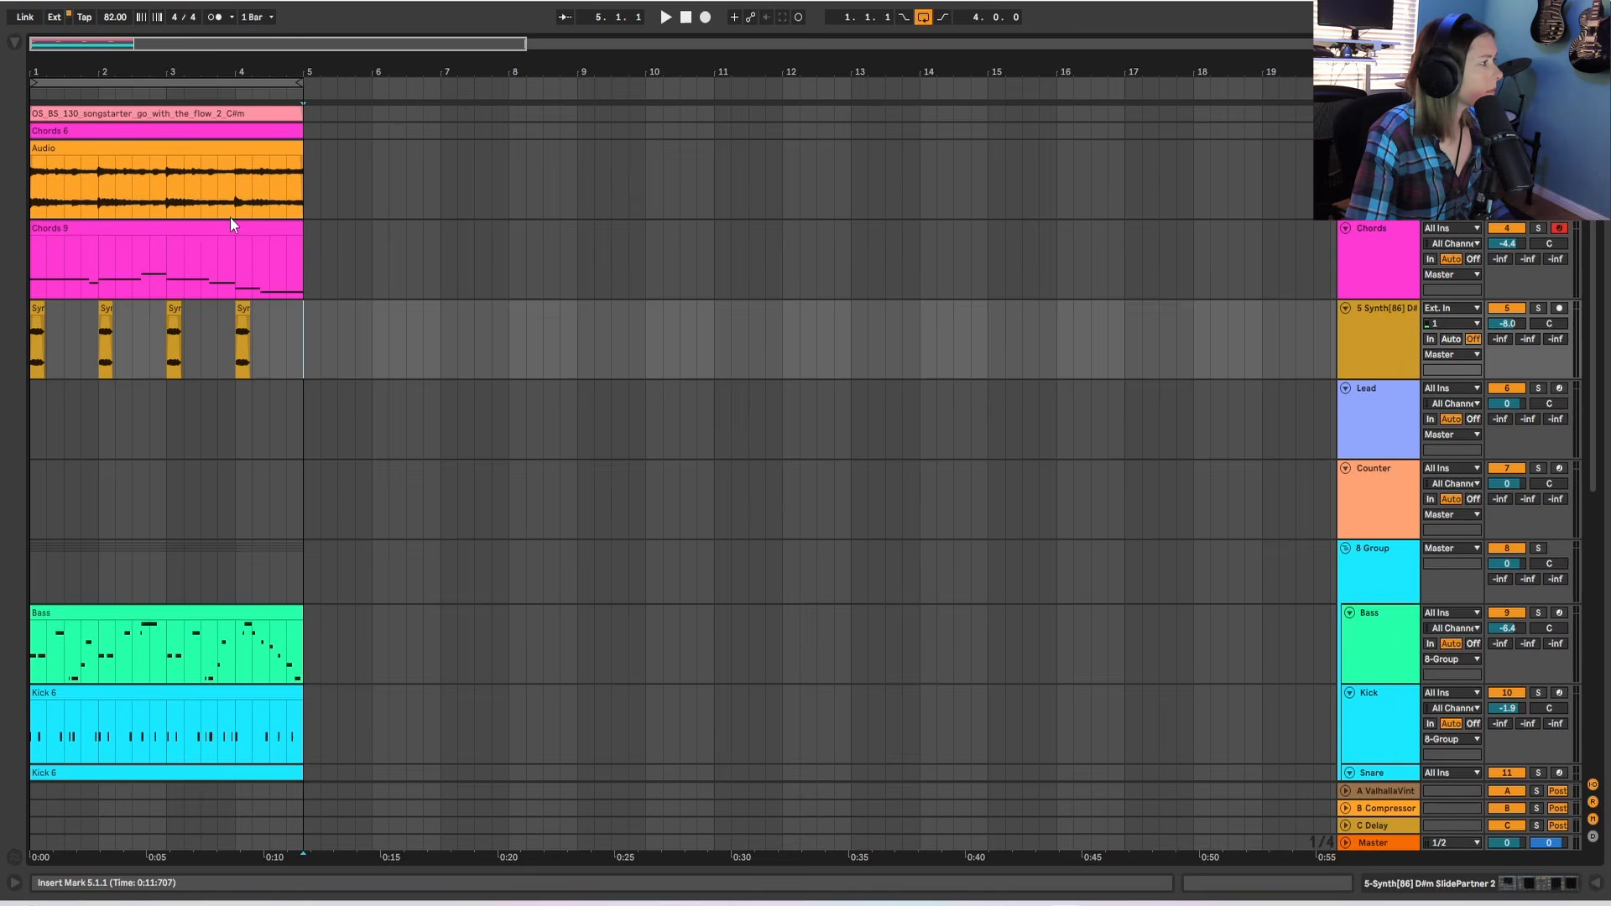
left_click(30, 173)
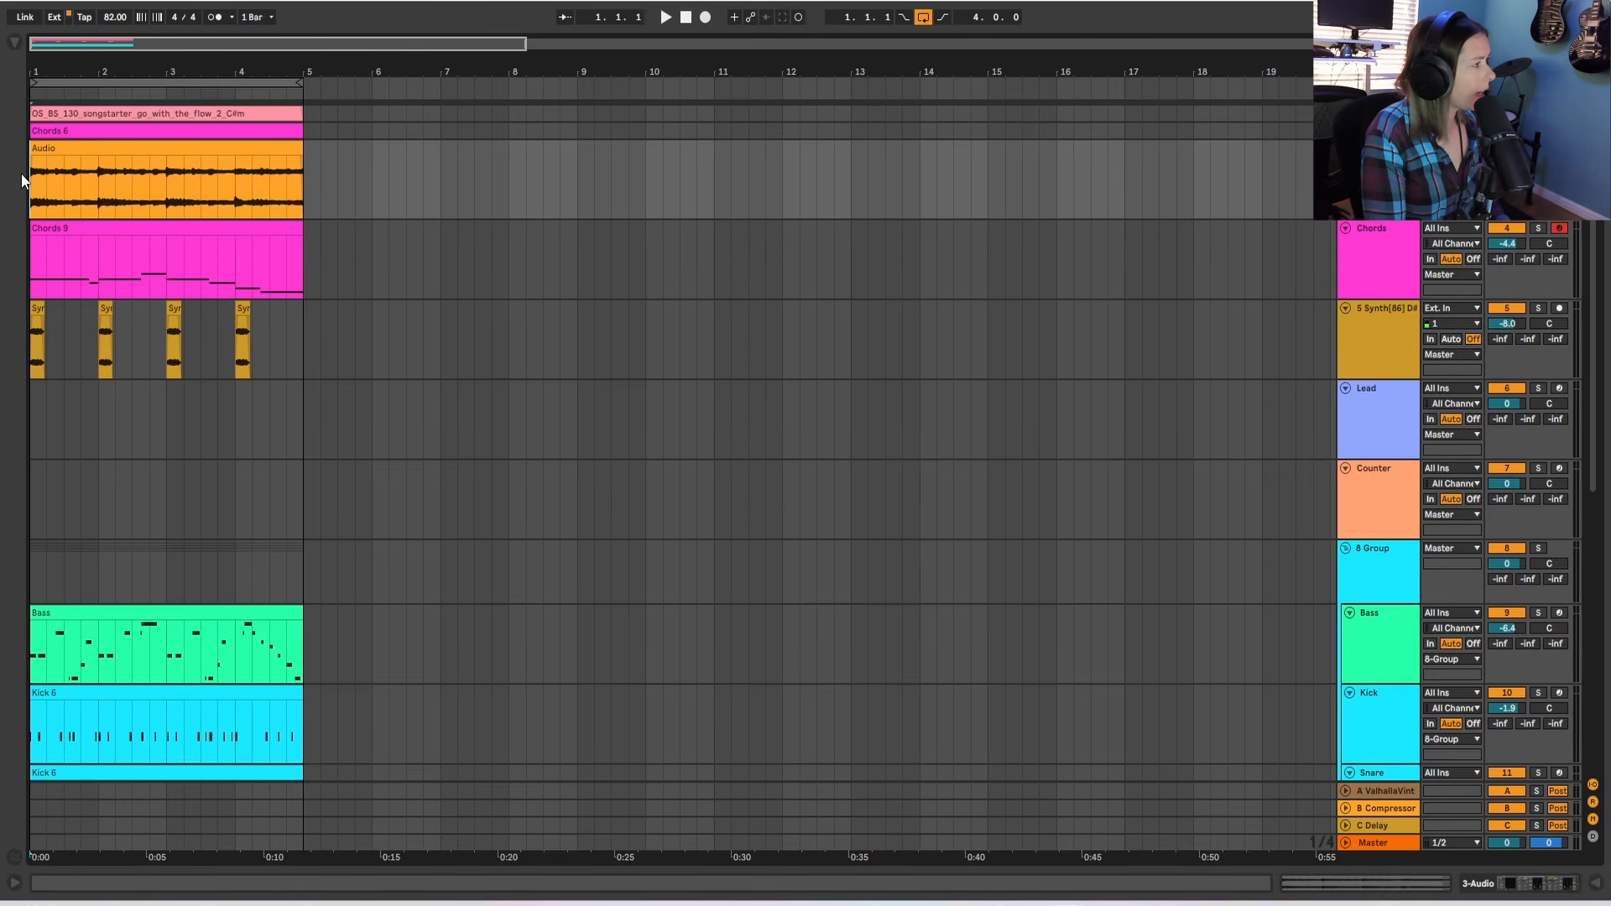
key("ctrl+i")
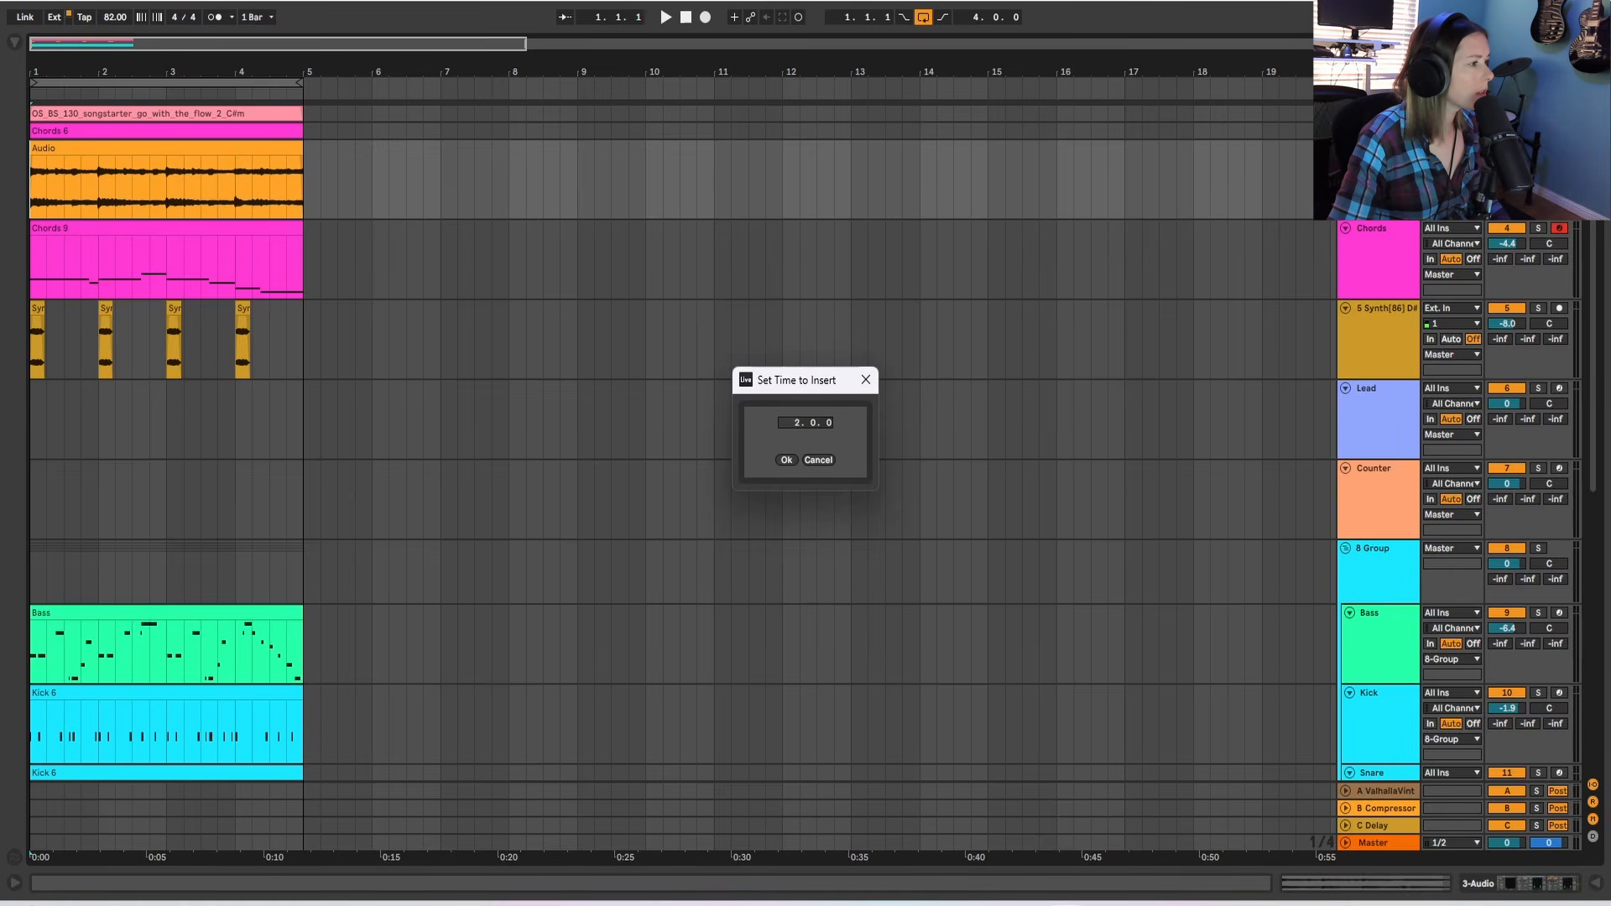
left_click(788, 460)
Copy the resampled Audio clip from bar 5 into the empty bars 1 to 4.
left_click(380, 163)
left_click(496, 152)
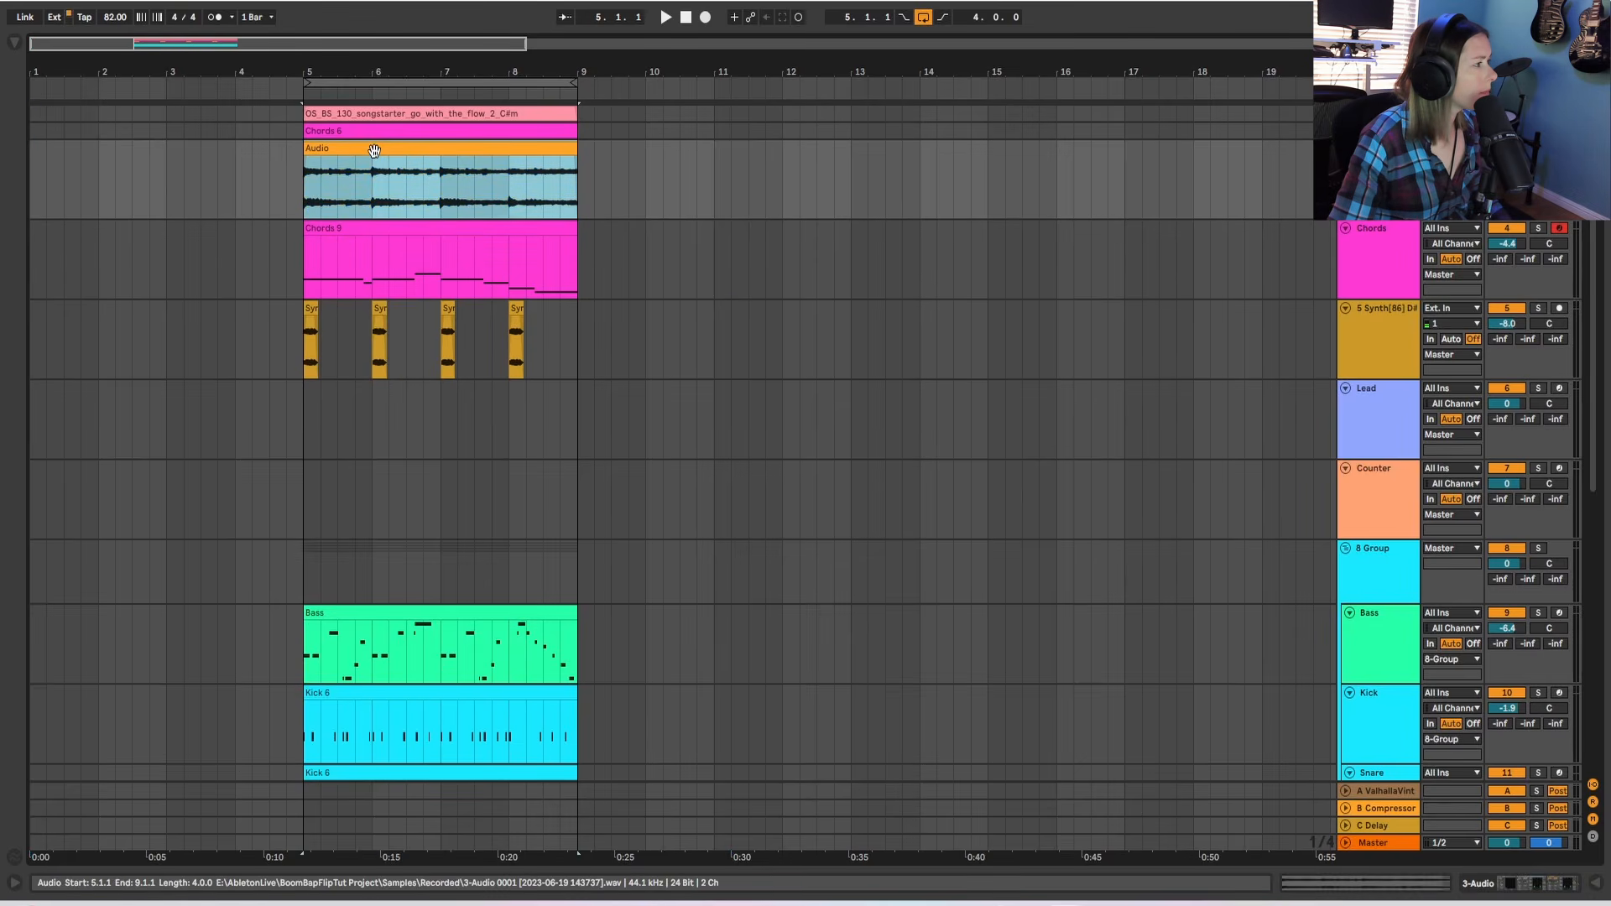
left_click_drag(501, 149, 208, 163)
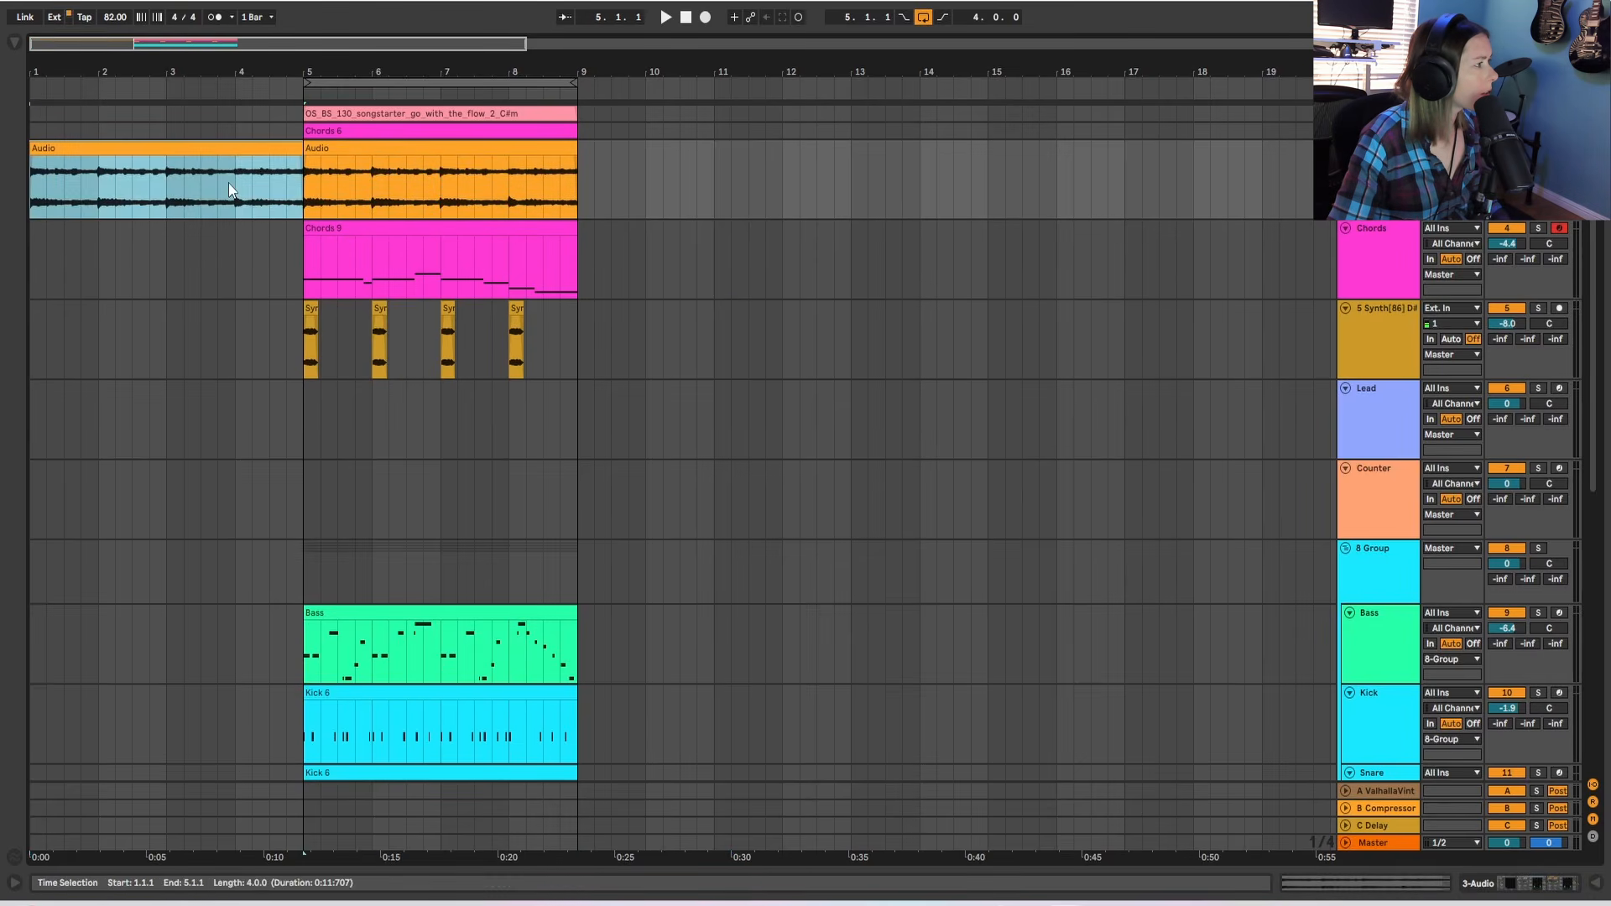
Copy the Bass clip from bar 5 into bars 1 to 4 on the same track.
scroll(520, 505, "down", 1)
left_click(460, 579)
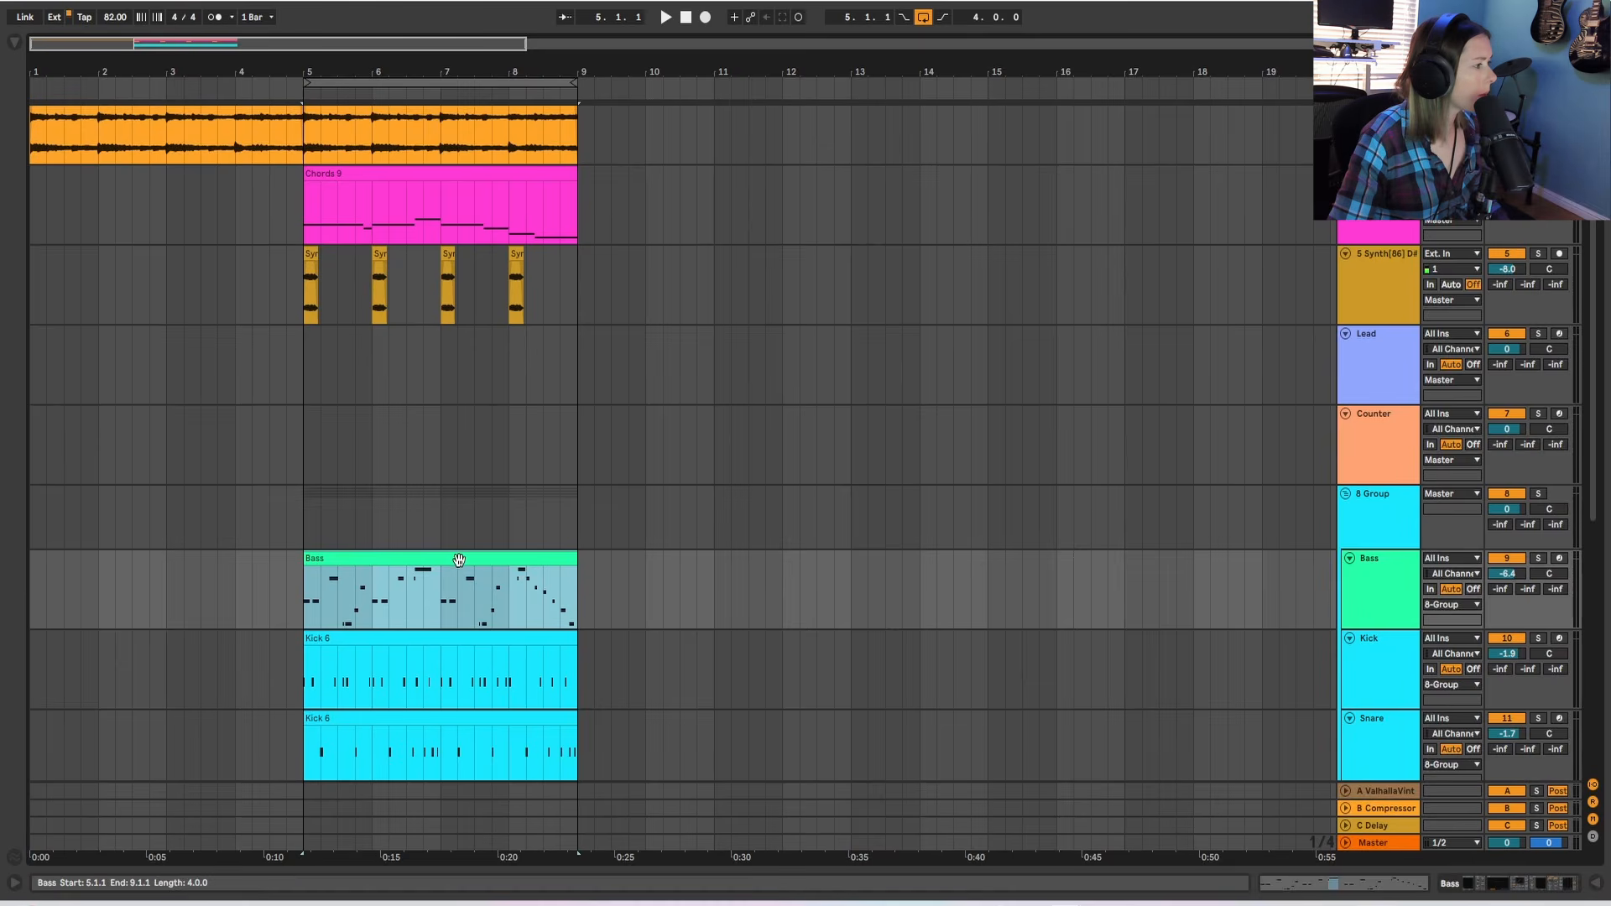
left_click_drag(454, 562, 140, 562)
key("space")
scroll(451, 475, "up", 1)
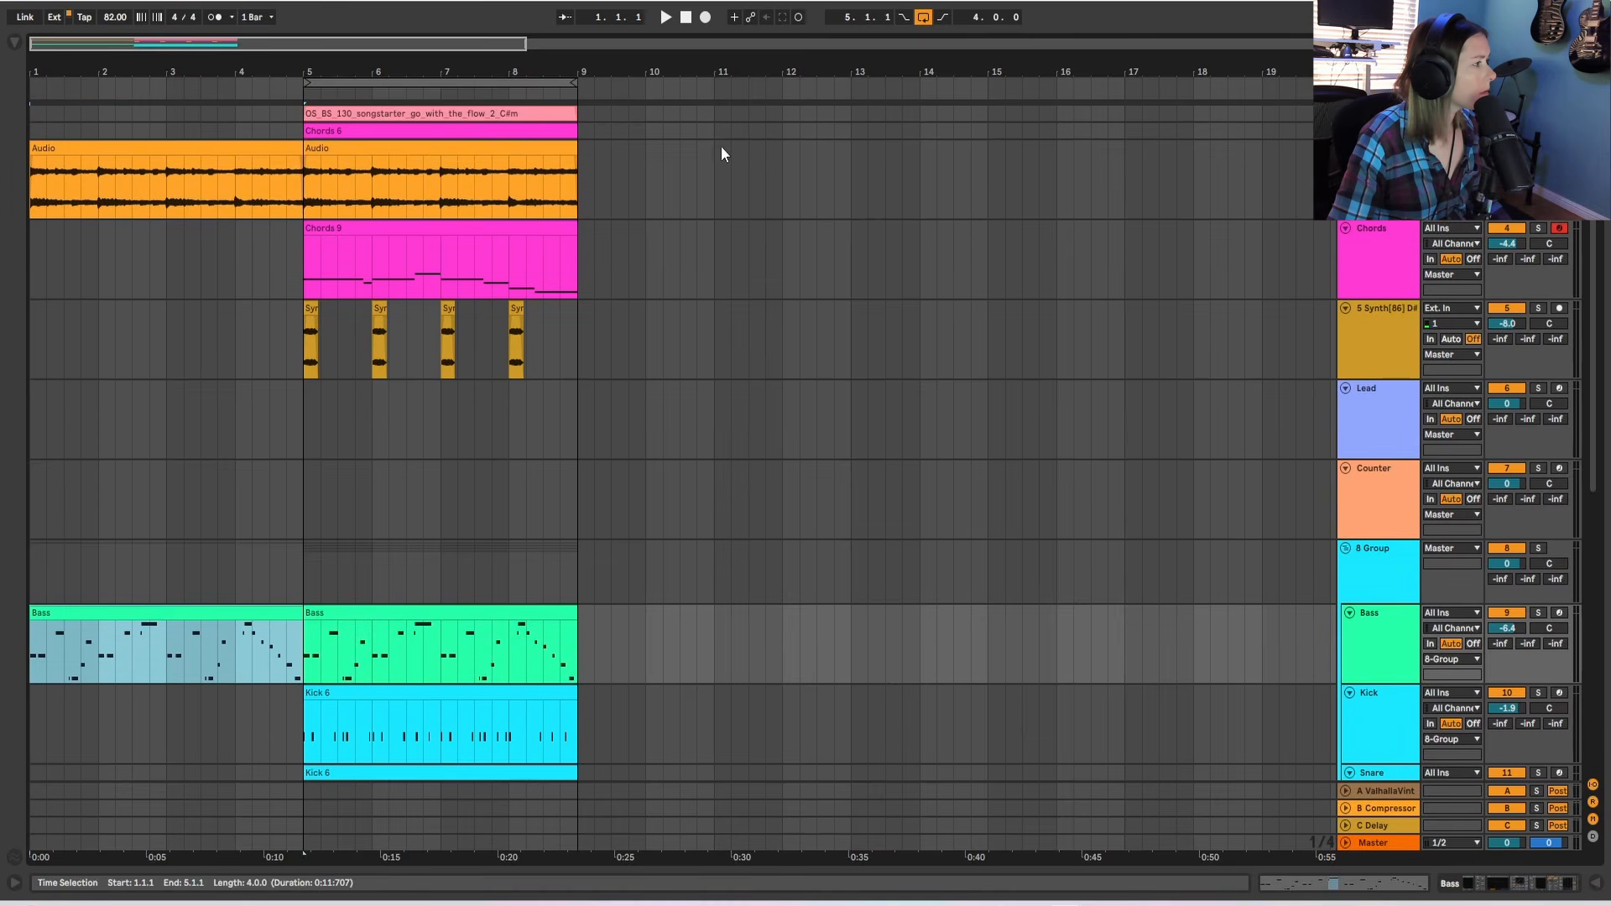
Move the OS_VV2_Thats_Real_Good vocal clip on the Audio track to start at 4.2.3 and play the transition into bar 5.
scroll(864, 537, "down", 8)
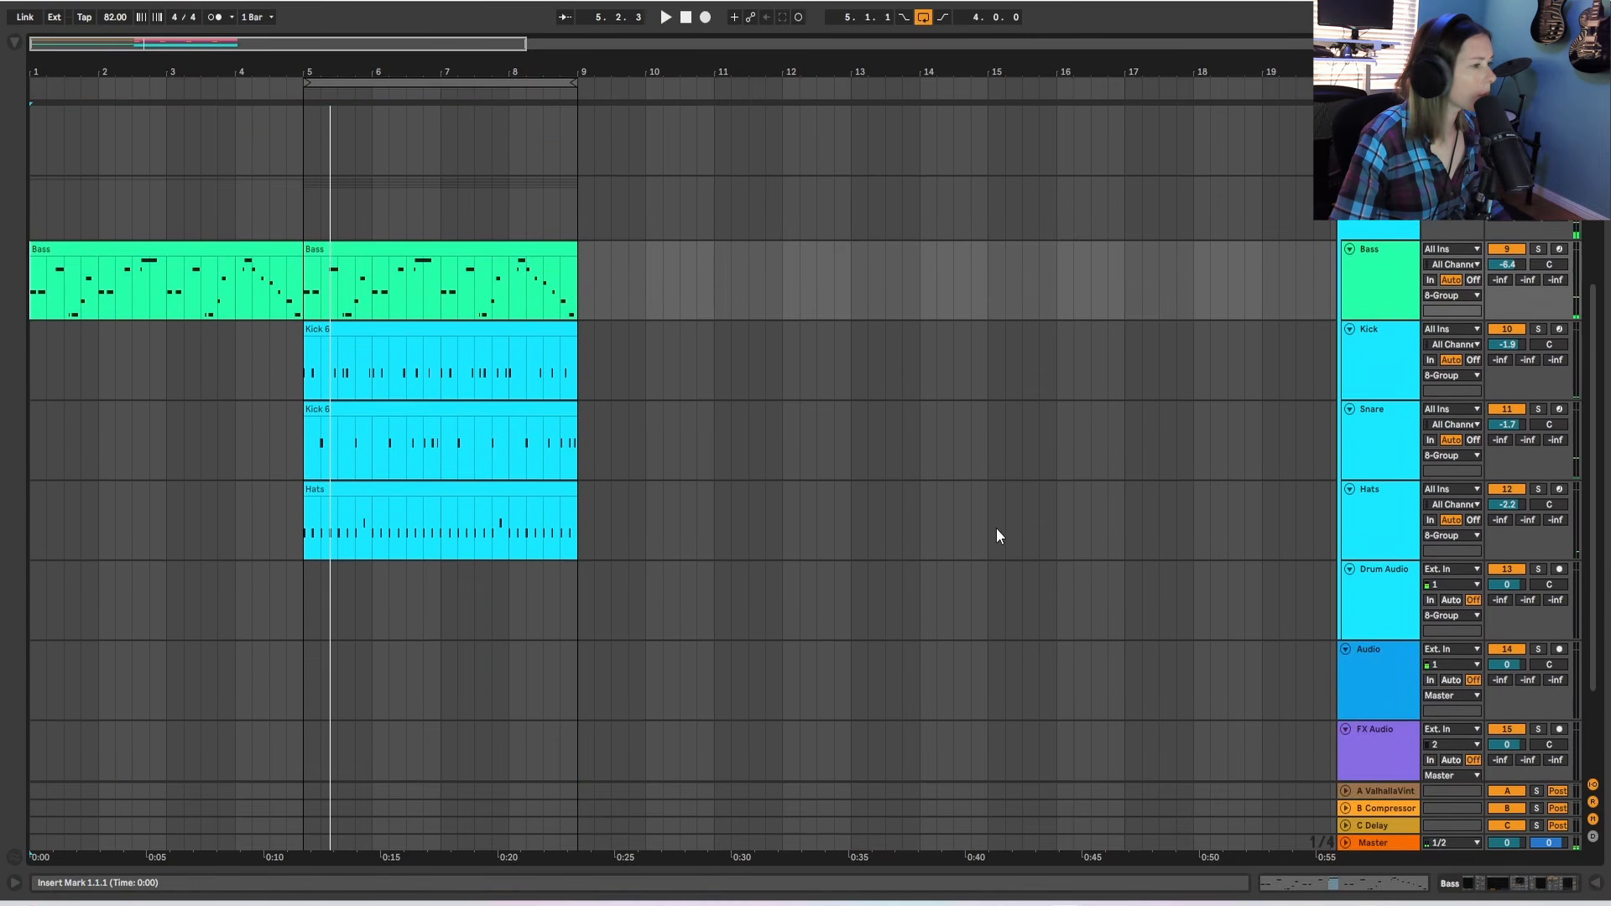
scroll(996, 530, "up", 1)
left_click(1387, 626)
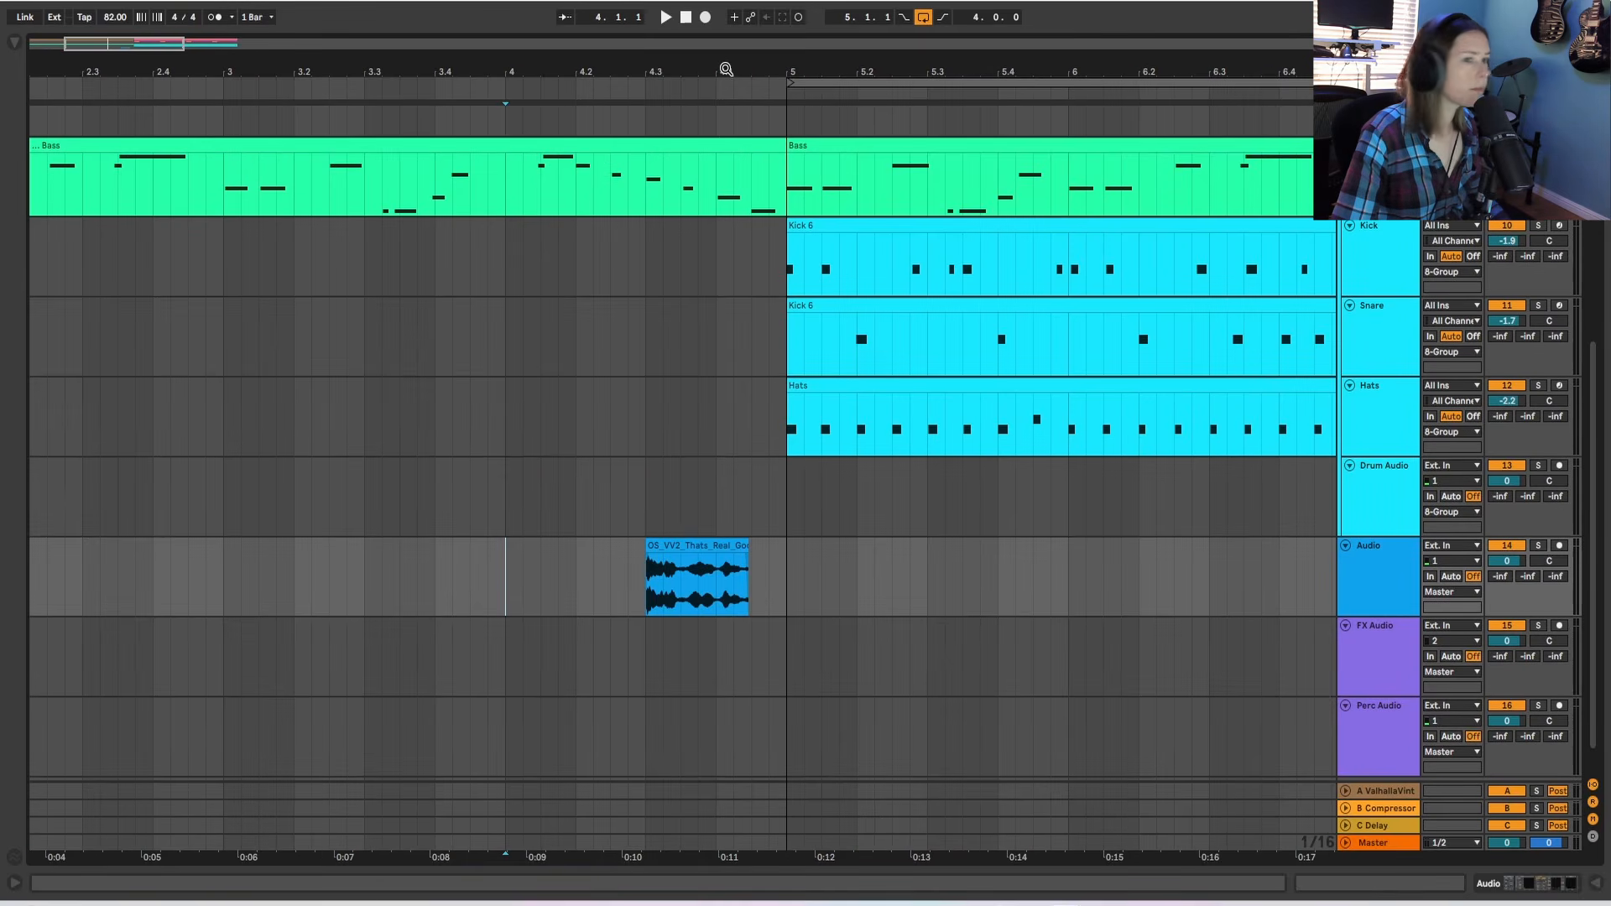
mouse_move(646, 74)
left_mouse_down()
mouse_move(647, 109)
mouse_move(885, 110)
left_mouse_up()
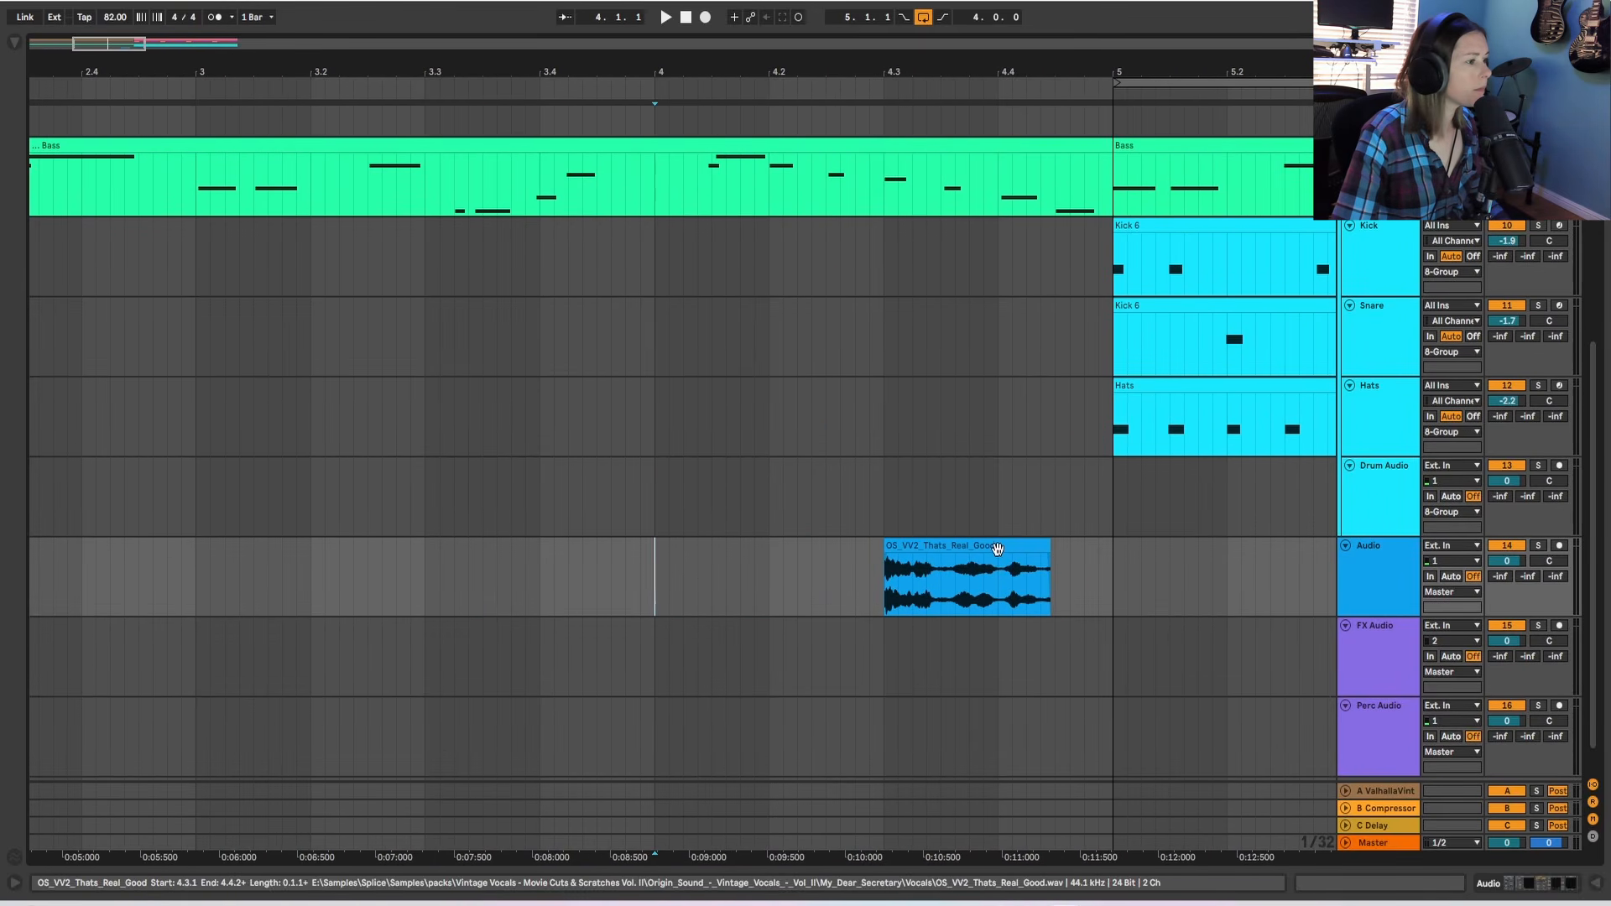
left_click_drag(997, 549, 939, 550)
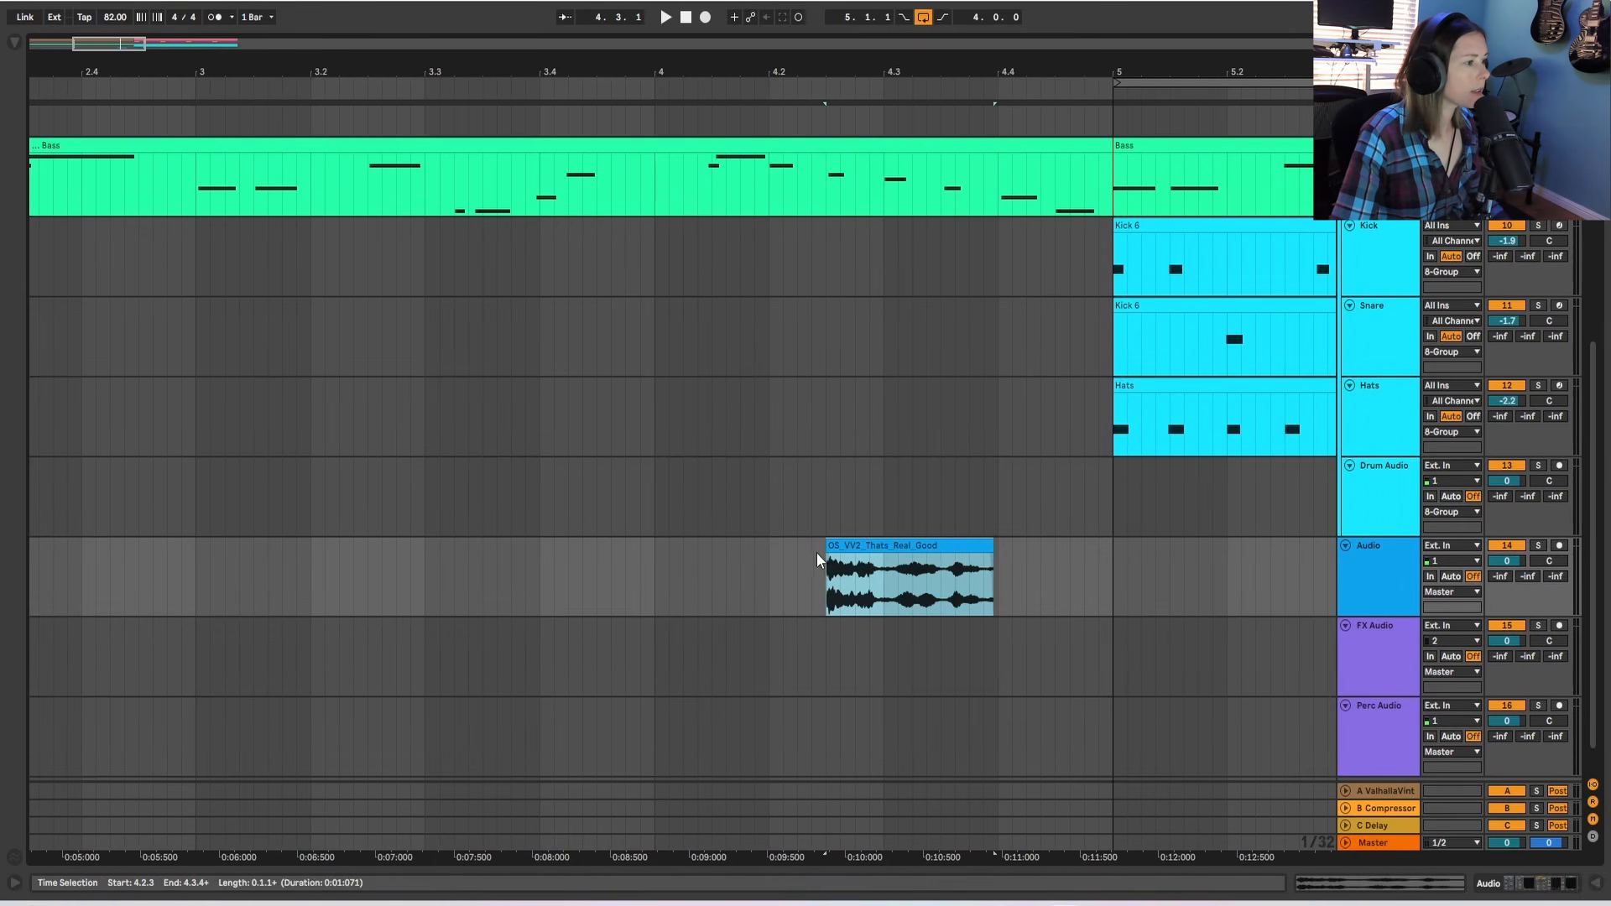
left_click(817, 555)
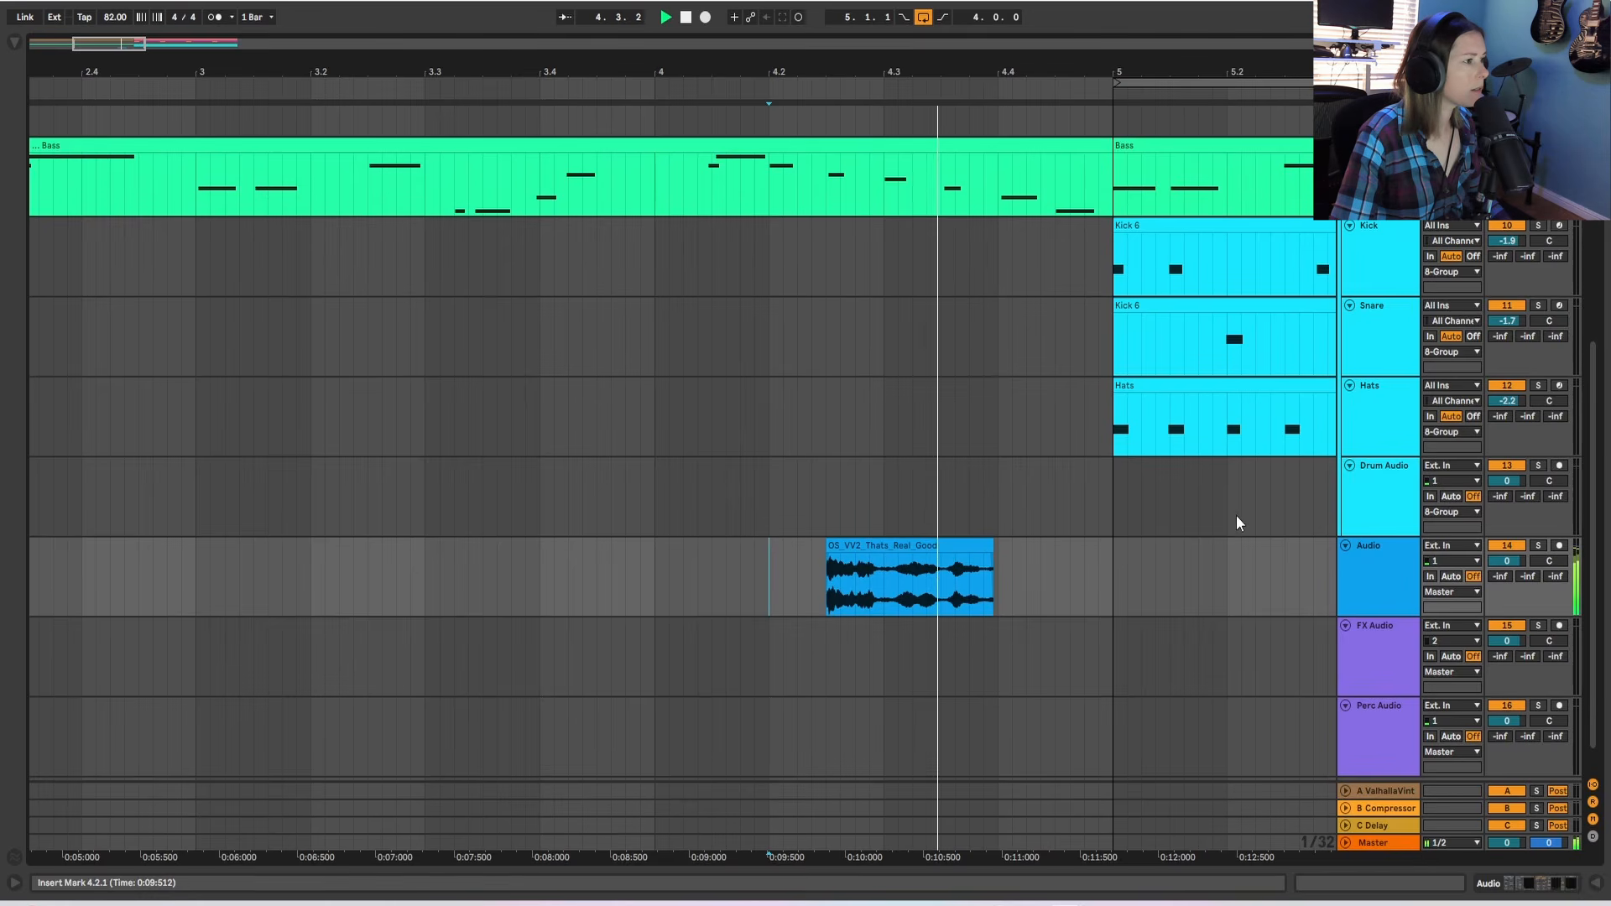
left_click_drag(992, 63, 128, 132)
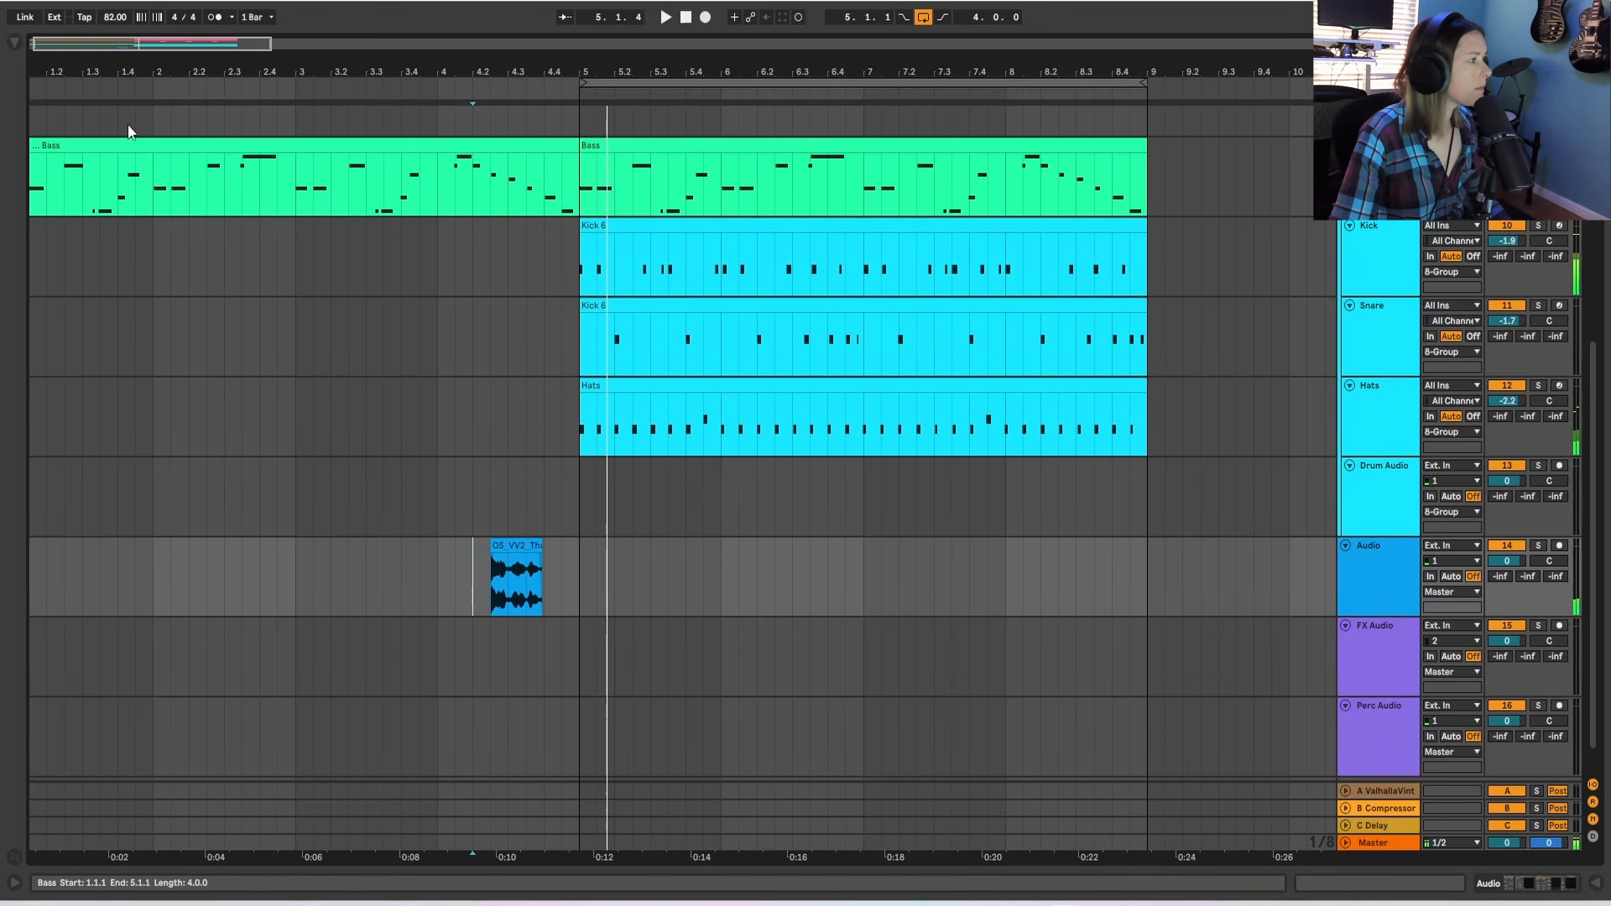
Audition the Hazy Days one-shot sound effects and place SFX GentleDawn 1.wav on the FX Audio track at 4.4.1.
left_click(14, 44)
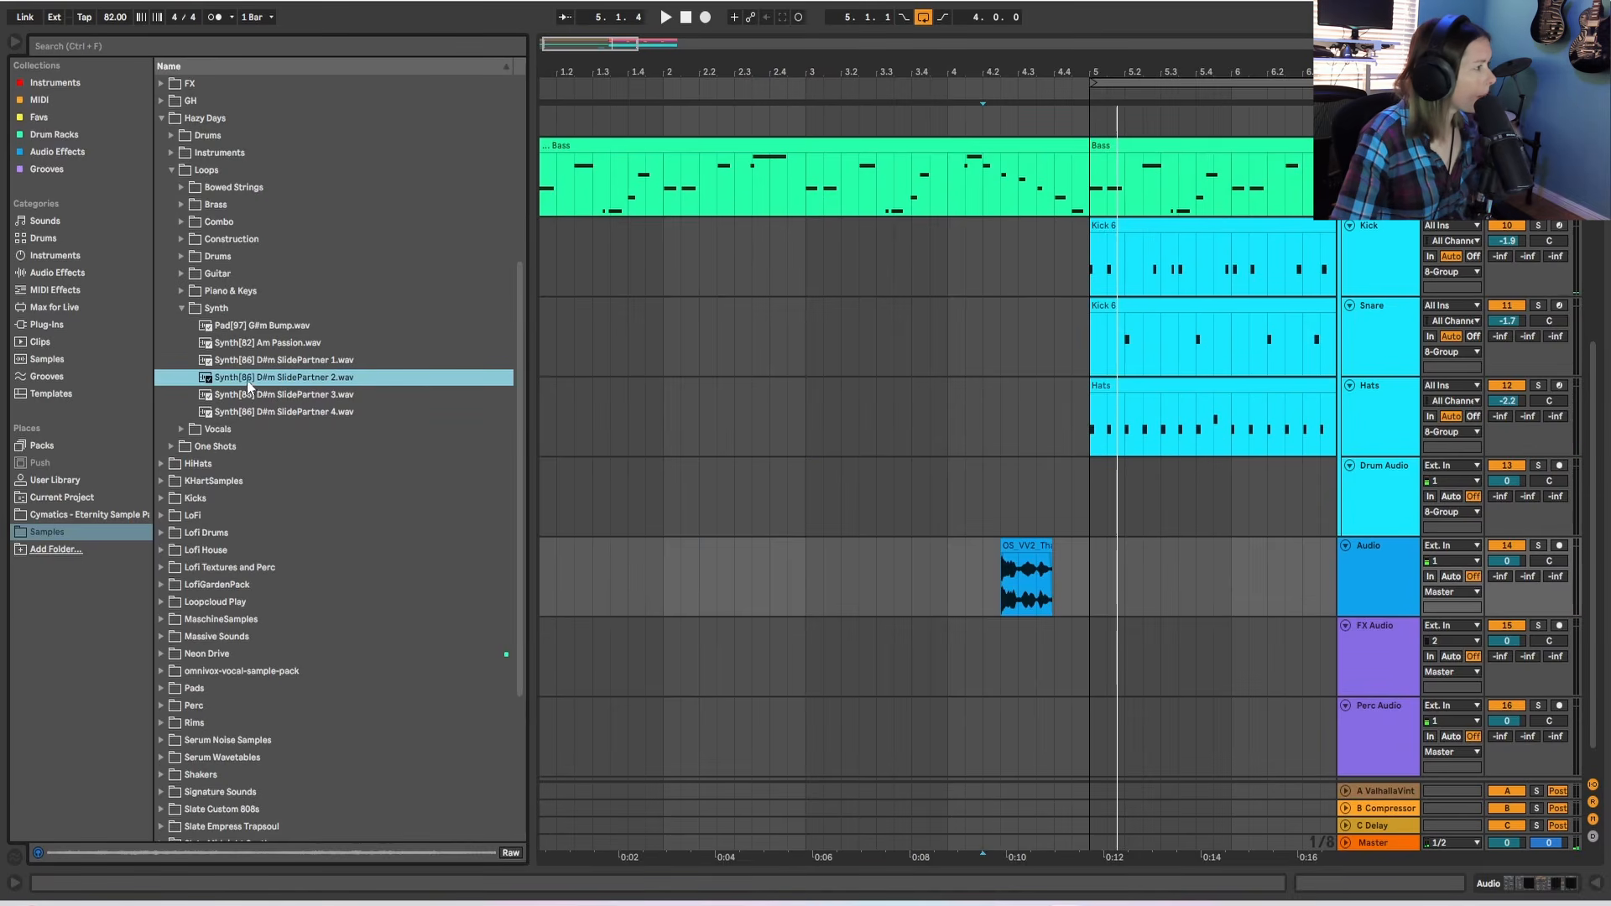
left_click(181, 309)
scroll(265, 350, "up", 3)
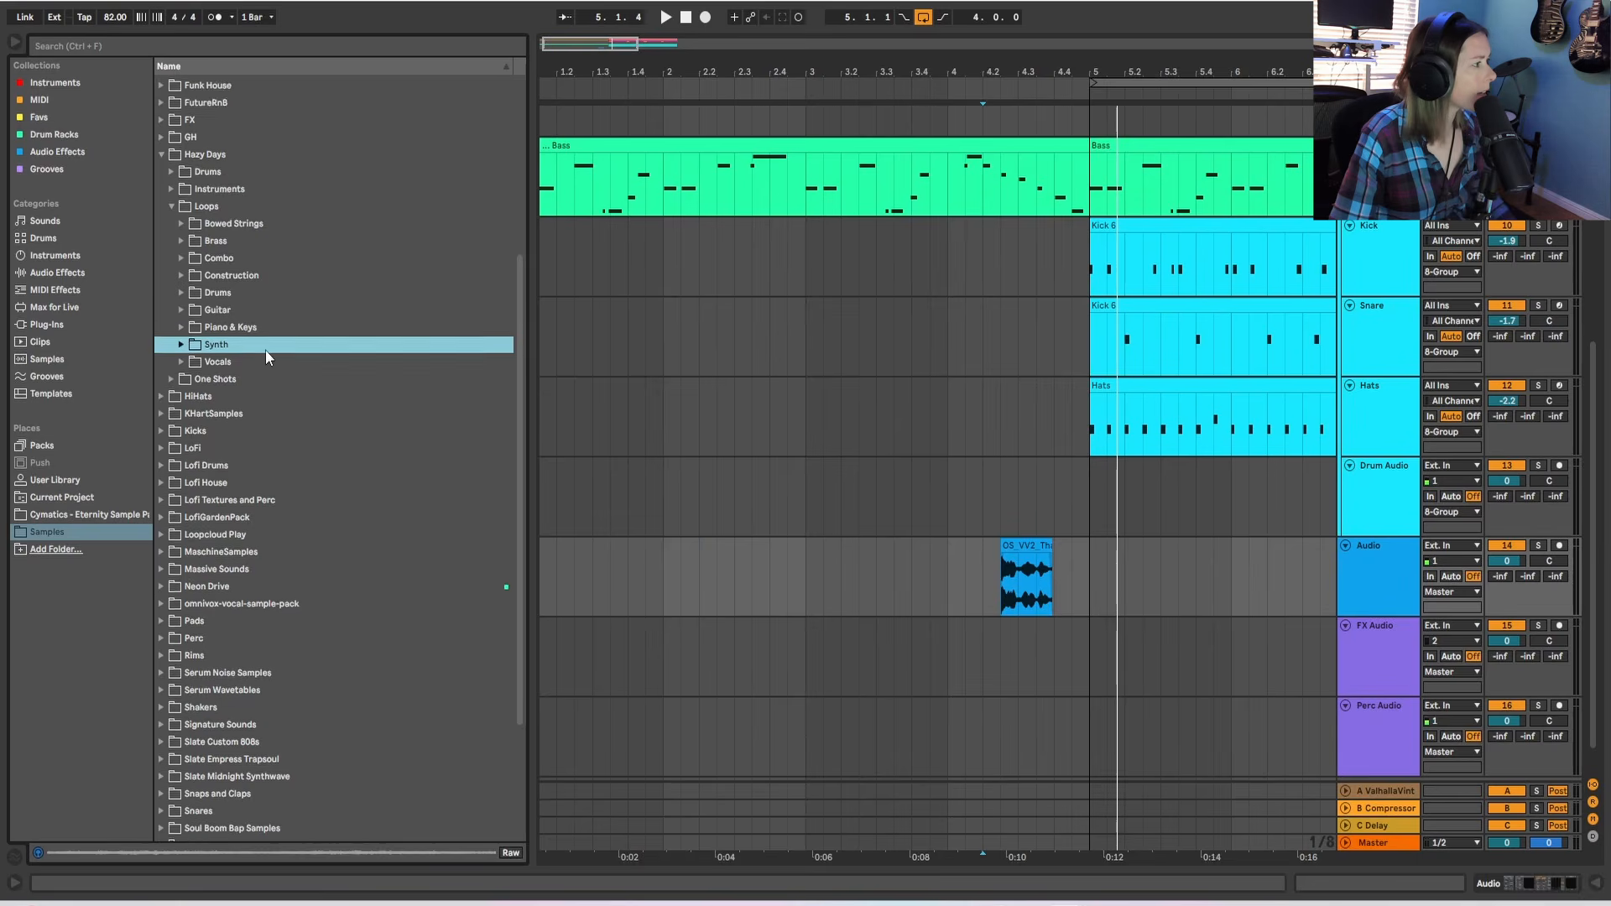
left_click(171, 397)
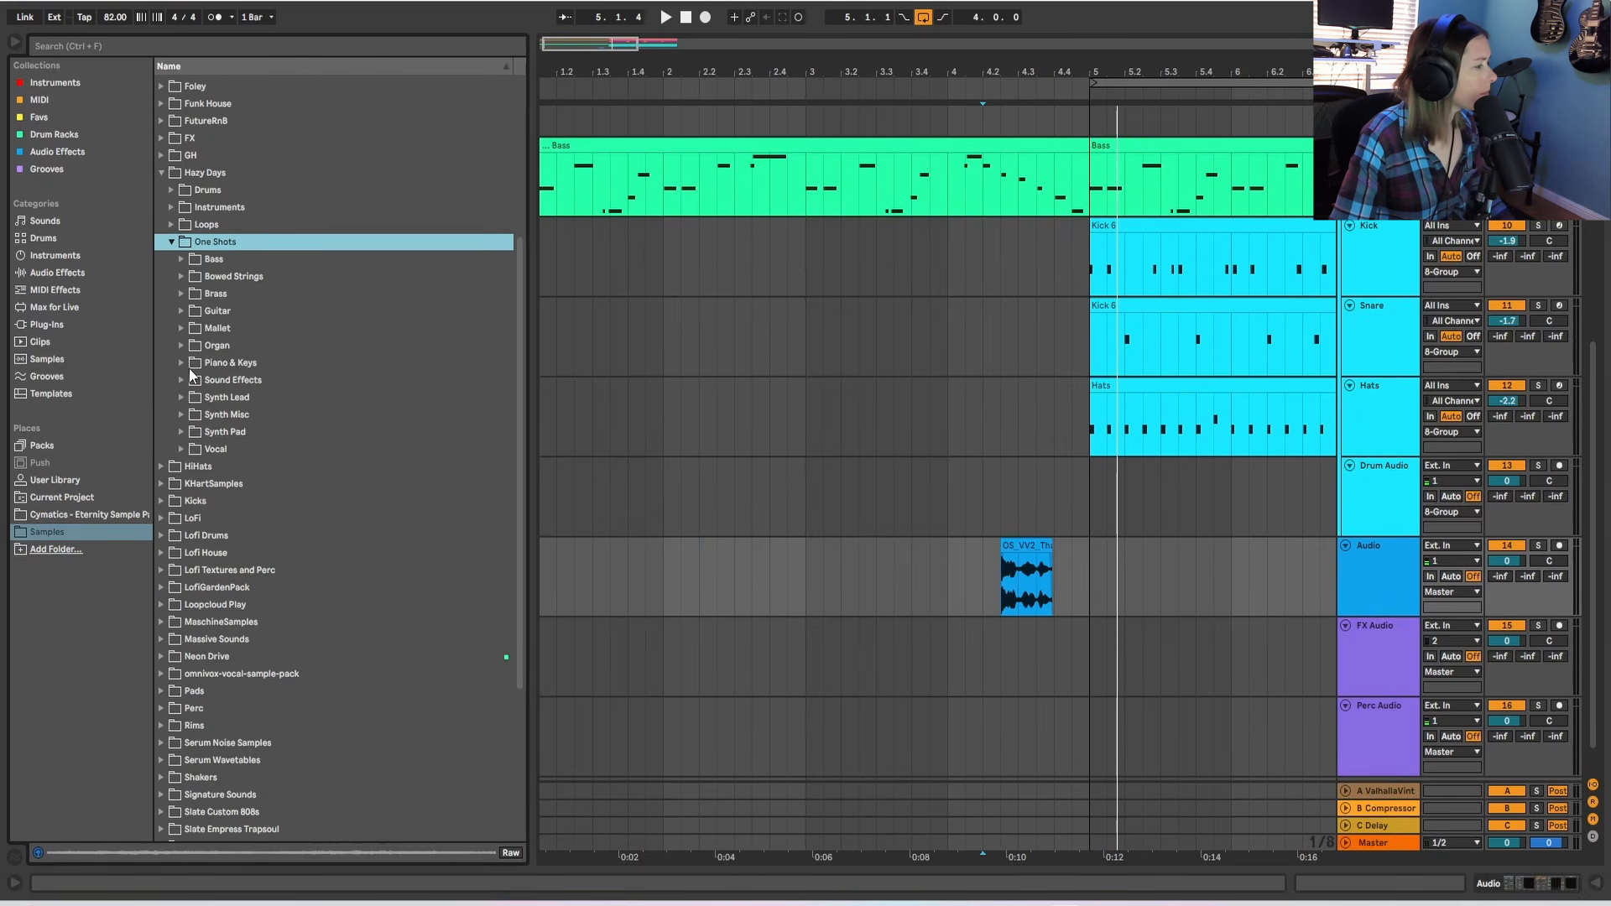
left_click(274, 584)
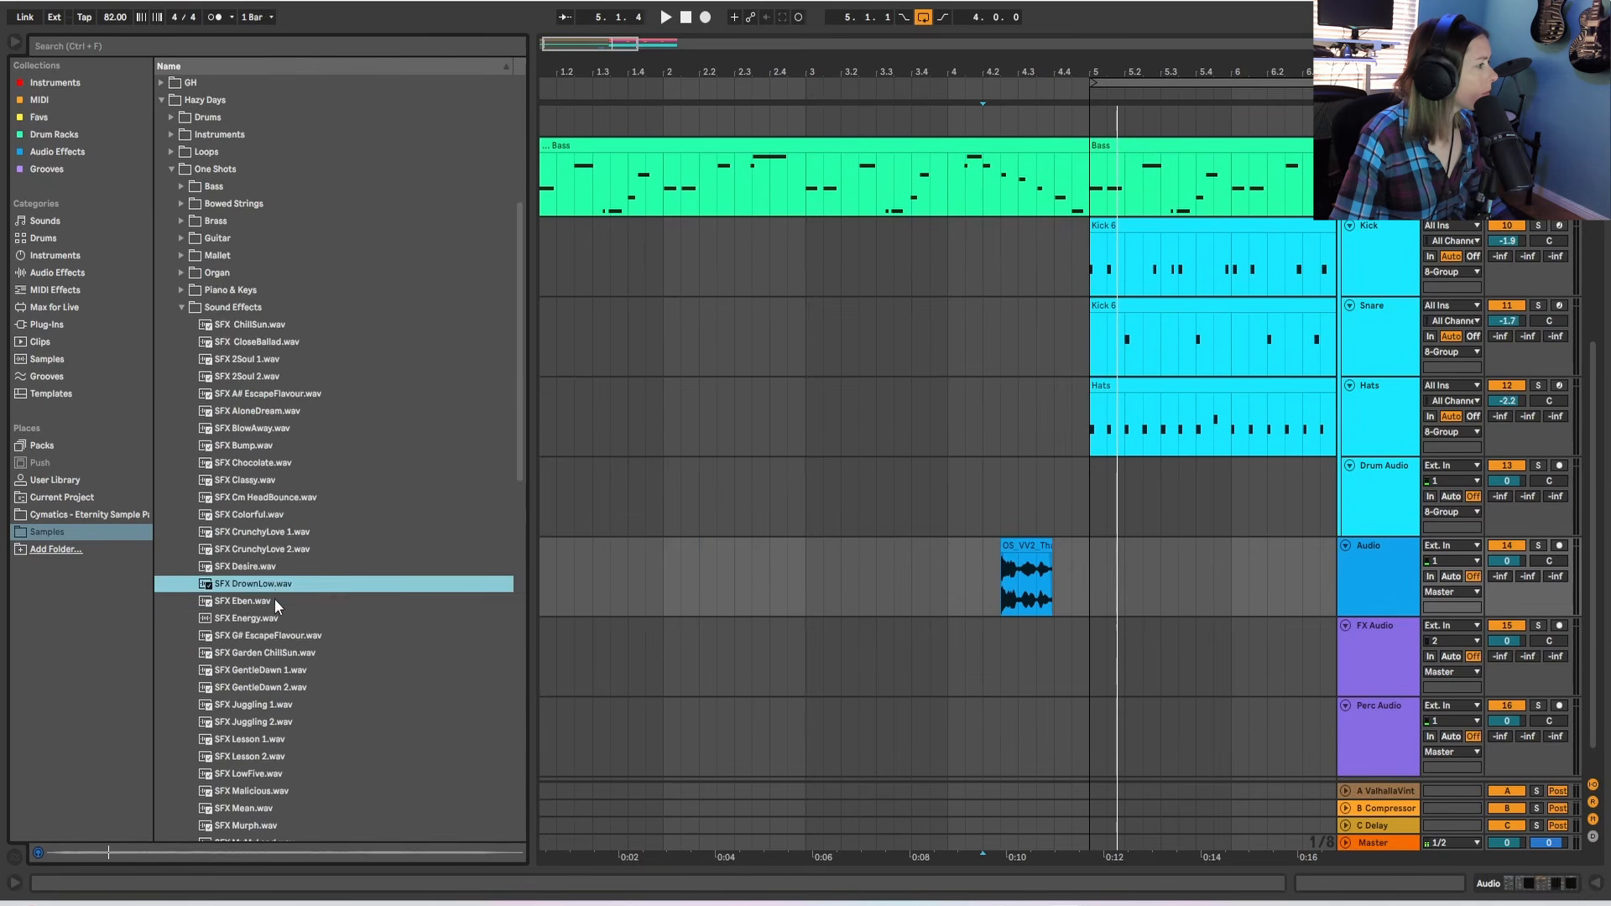
left_click(273, 602)
left_click(272, 620)
left_click(268, 670)
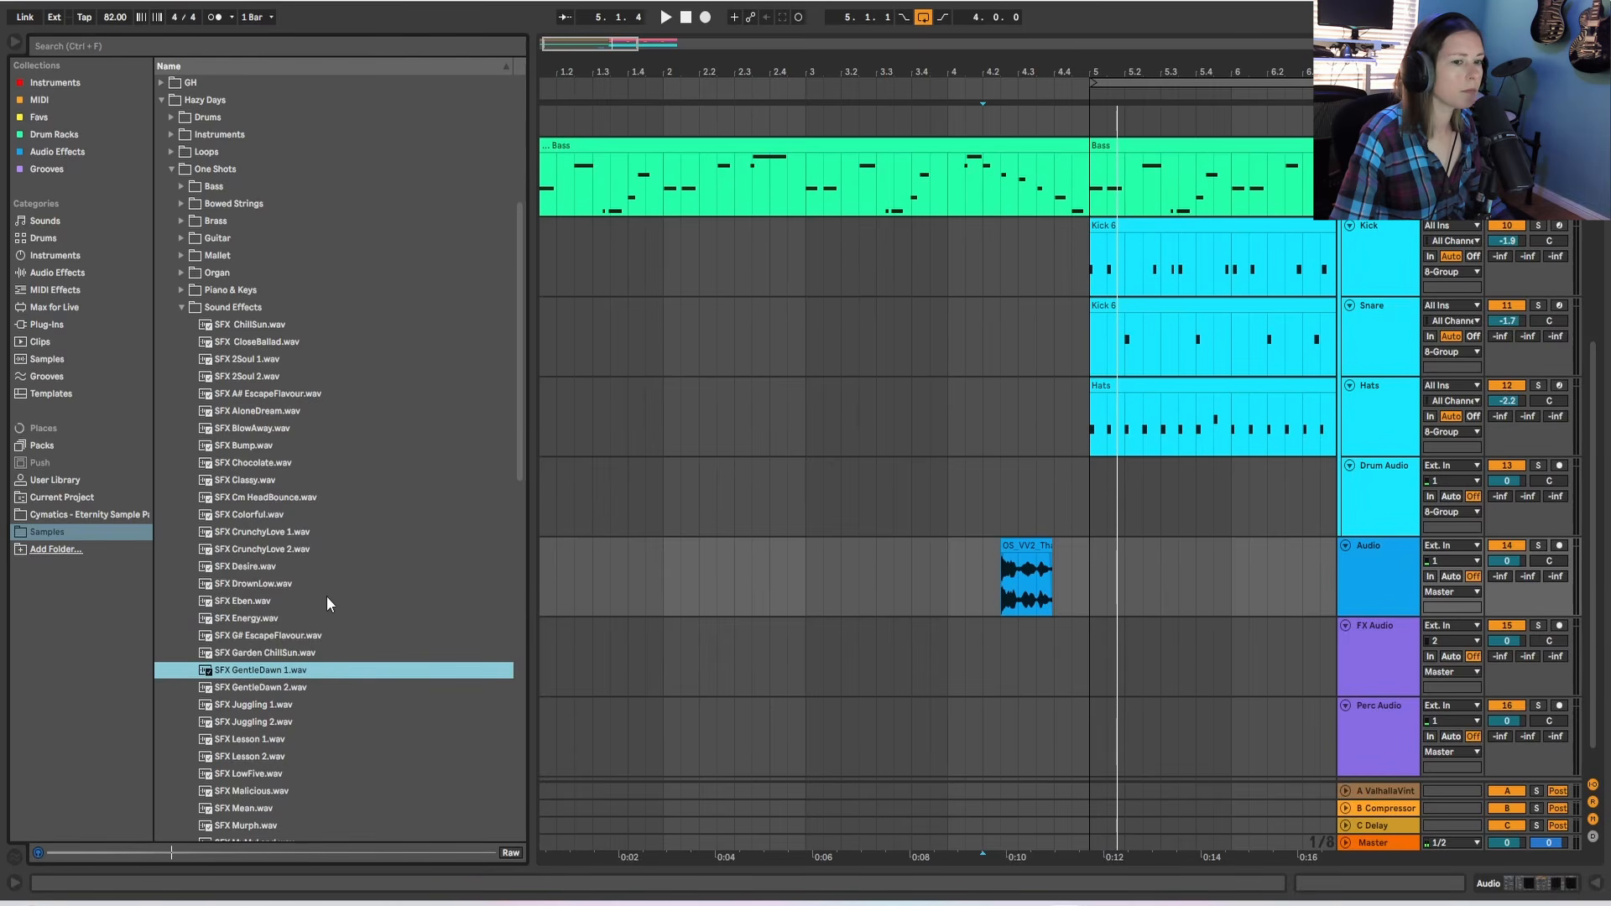
scroll(327, 602, "down", 5)
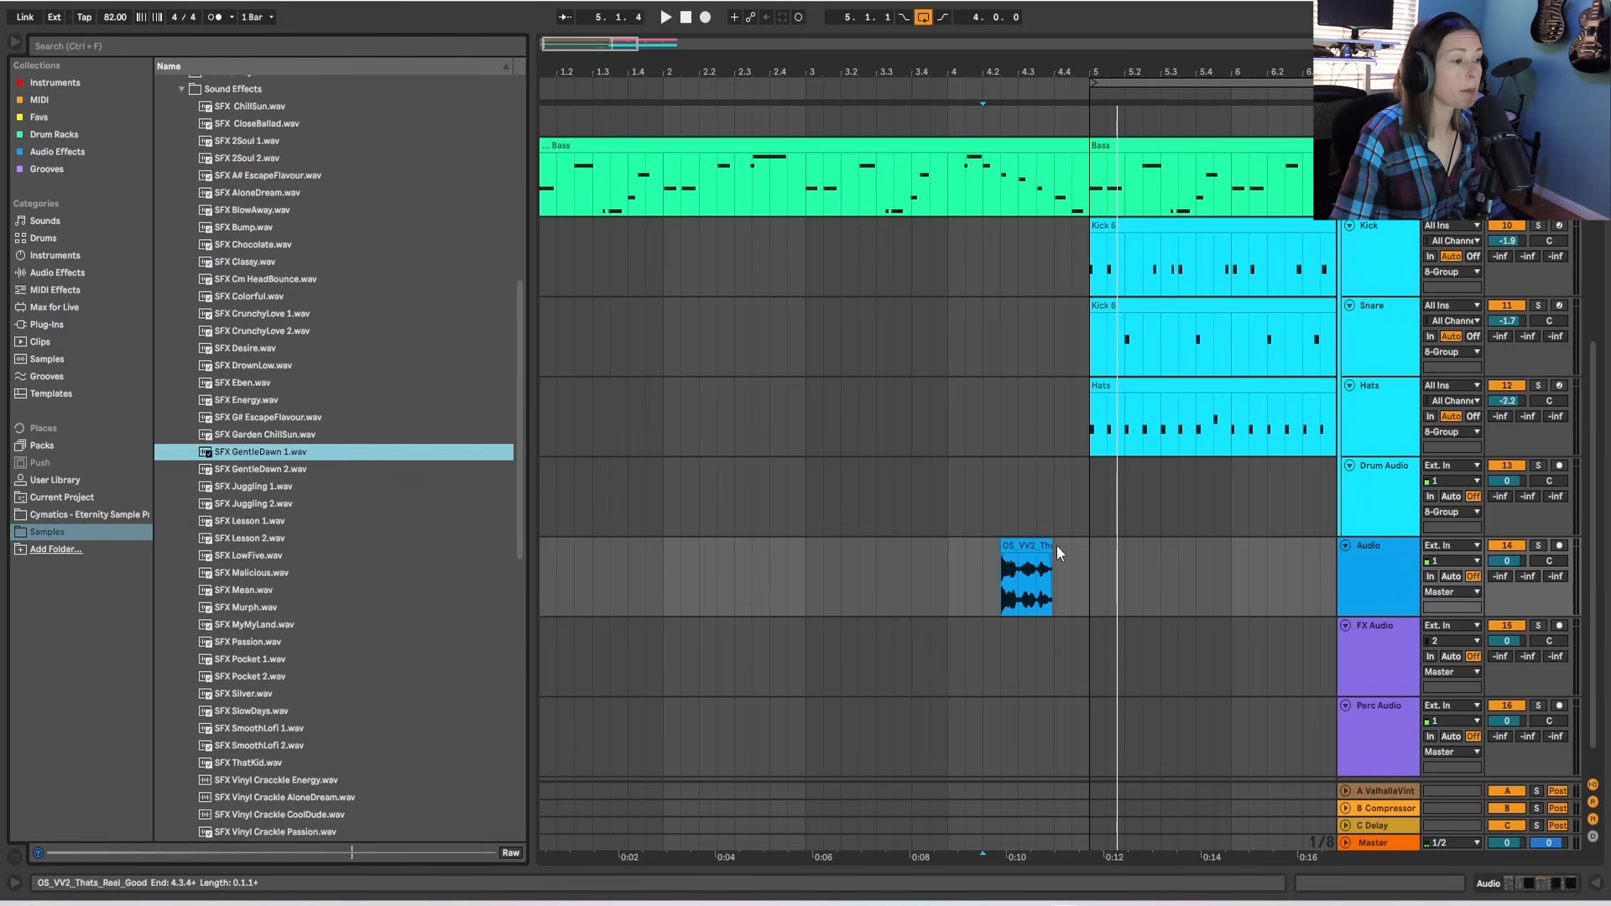
left_click_drag(370, 458, 1063, 656)
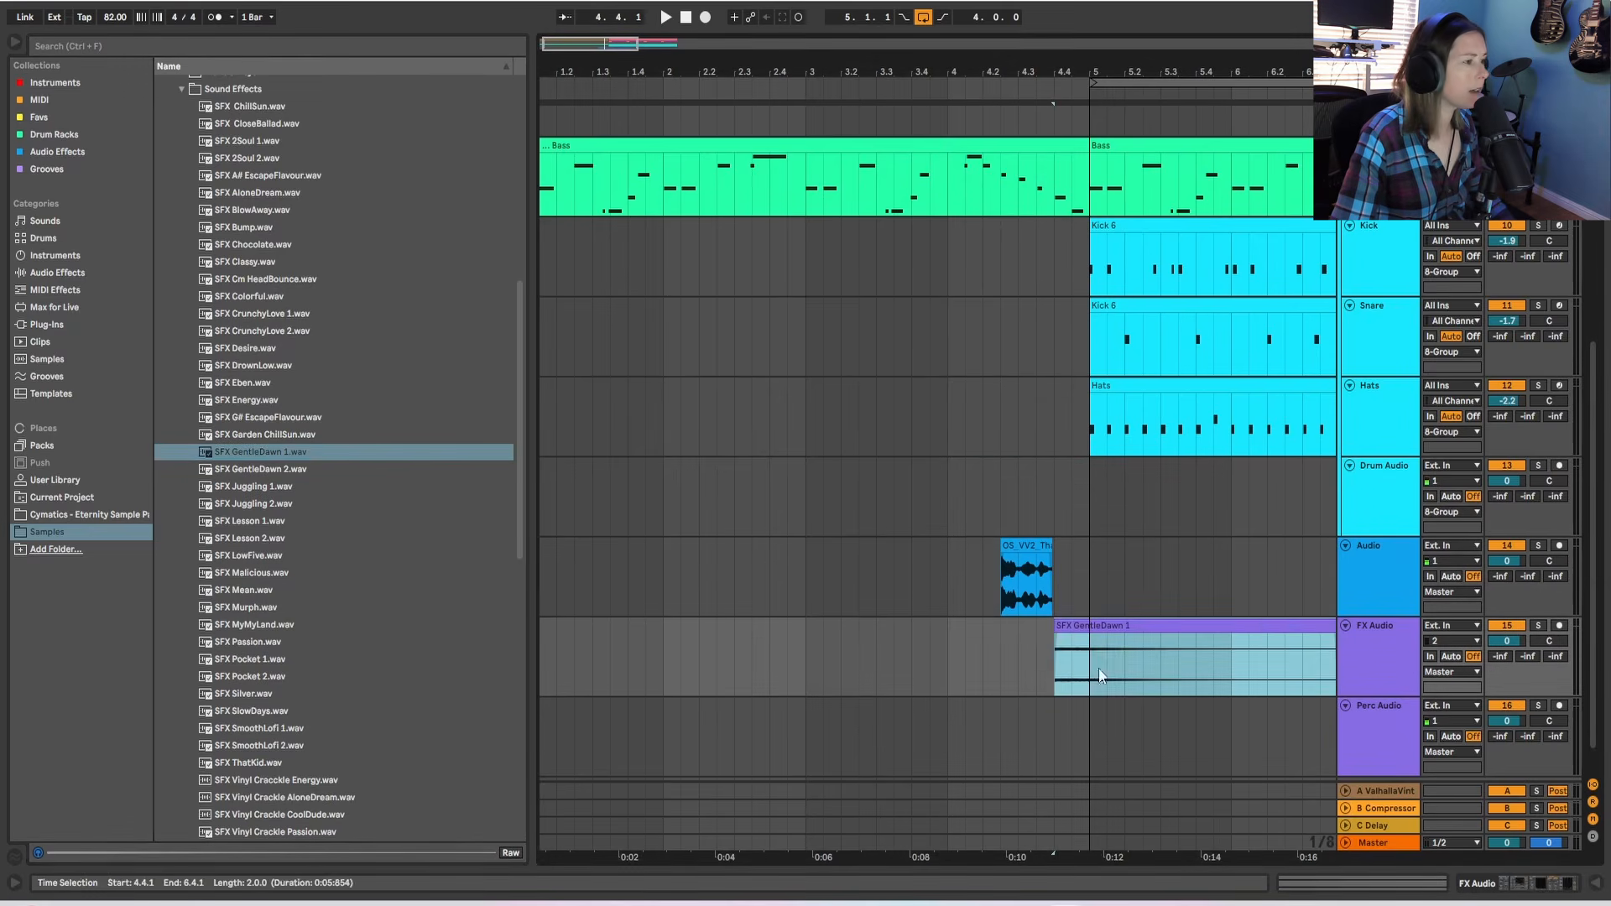
Lower the FX Audio track's volume to -4.5 dB and give the SFX GentleDawn 1 clip a long fade-out.
left_click_drag(1098, 76, 824, 25)
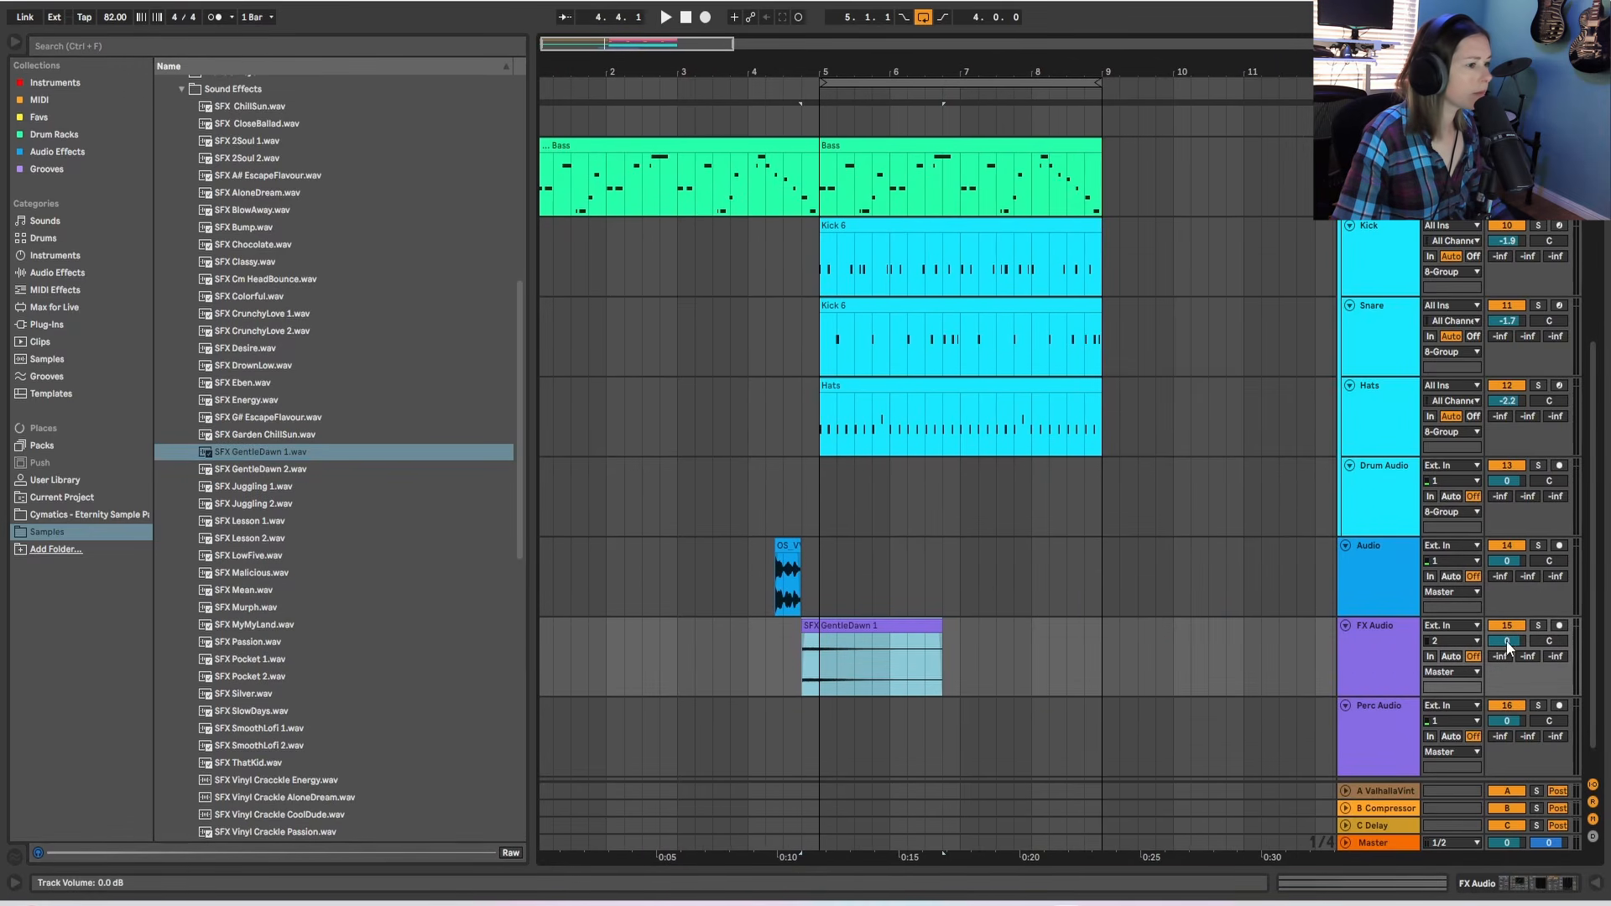
left_click_drag(1507, 641, 1506, 670)
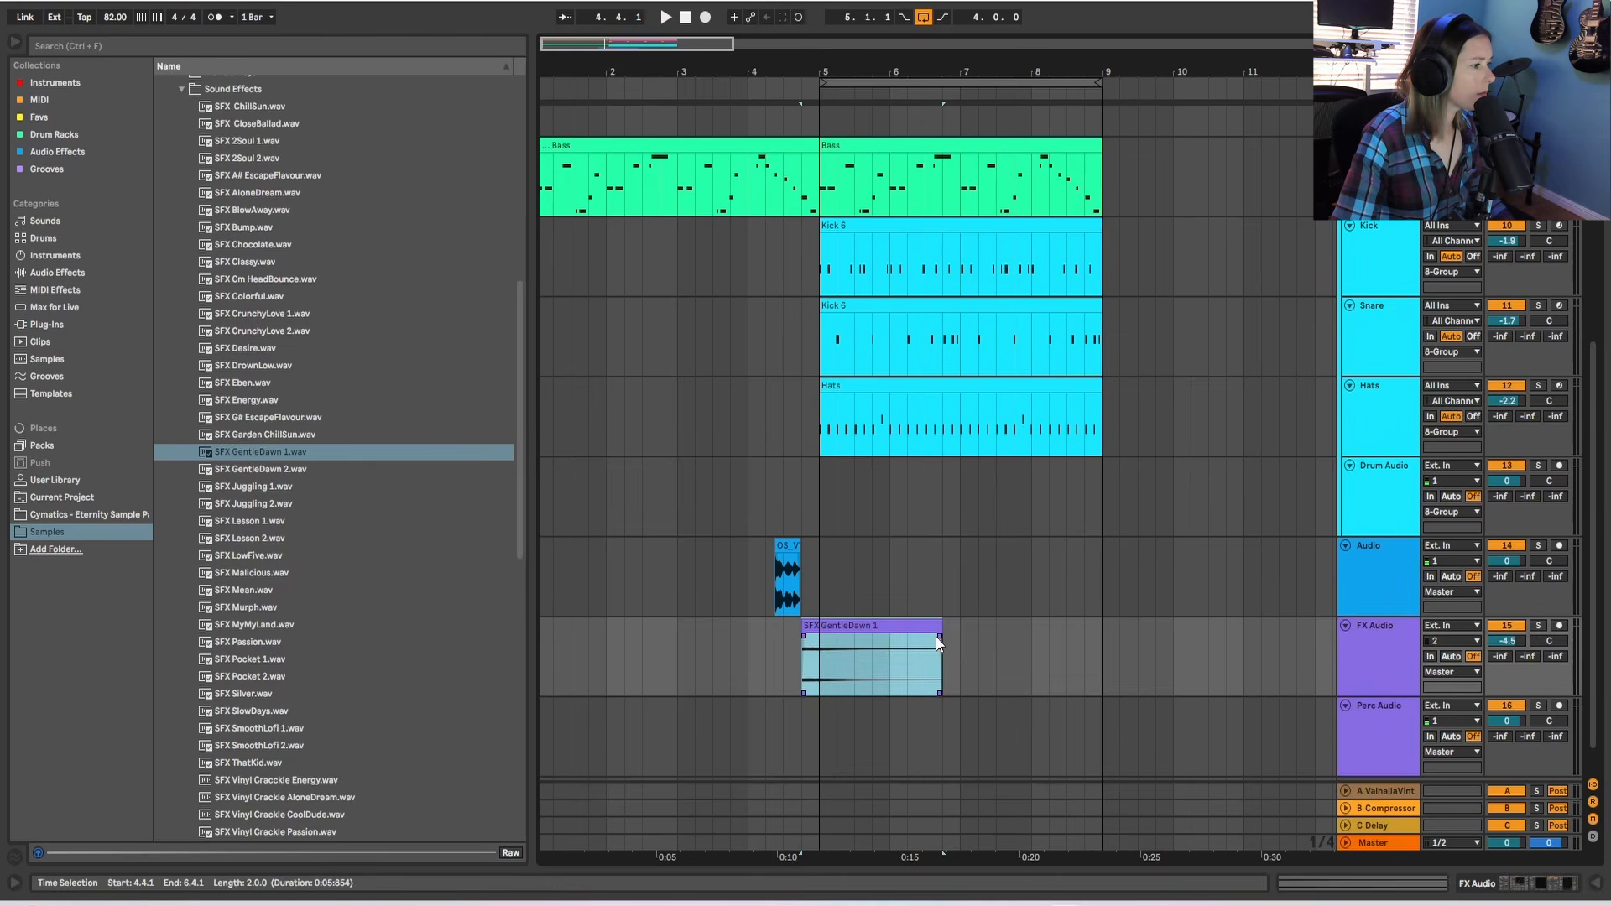
left_click_drag(938, 635, 820, 636)
left_click(743, 642)
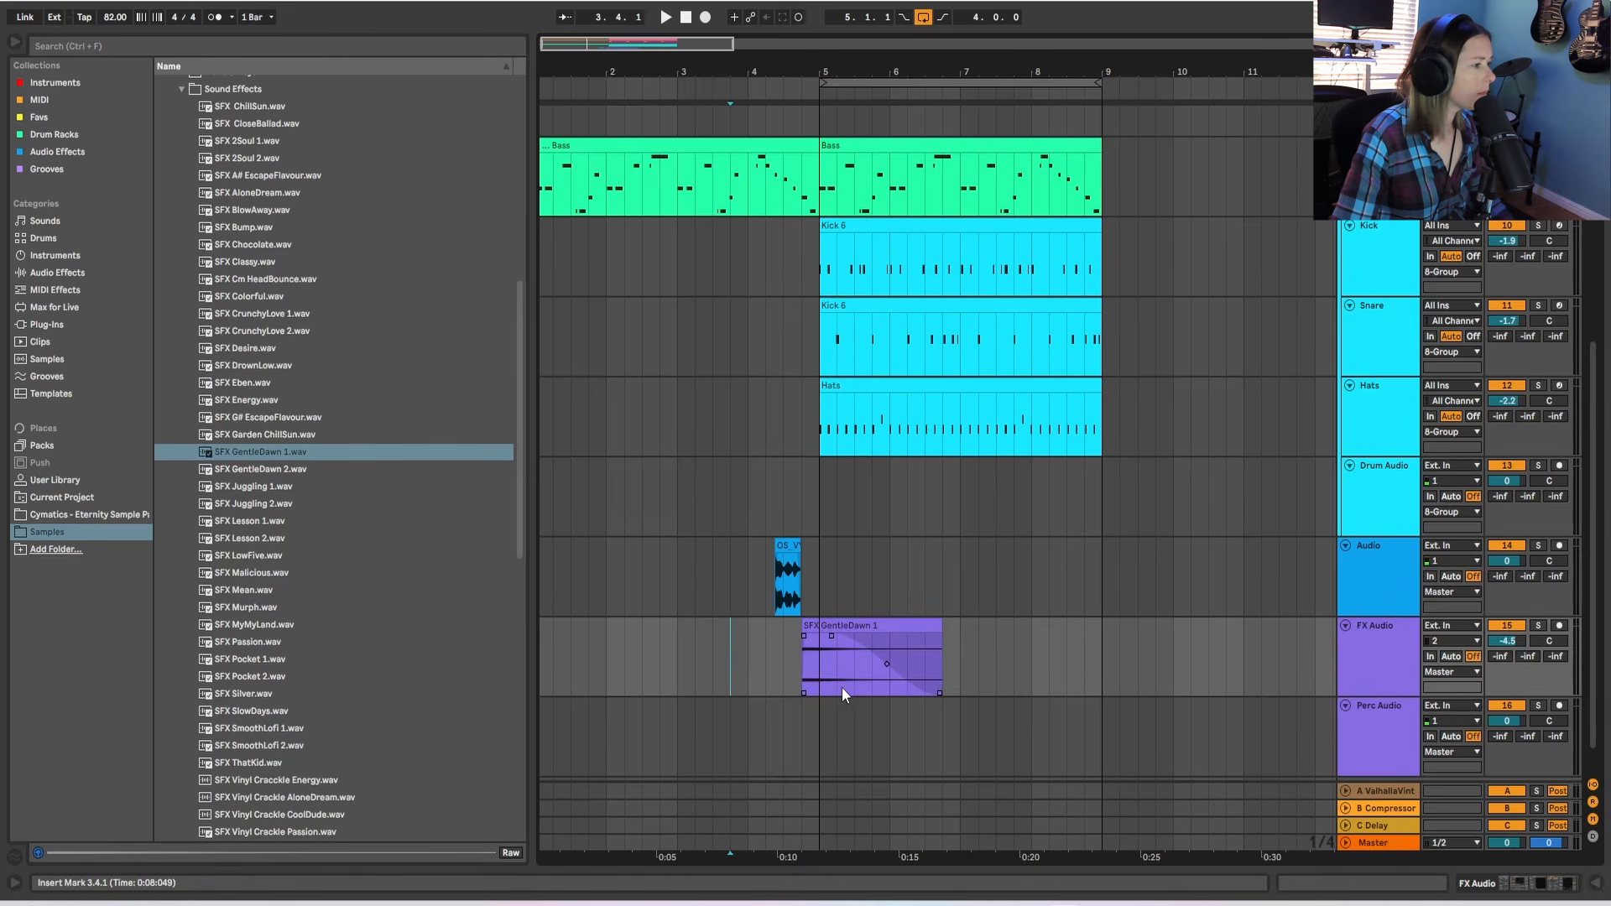
key("space")
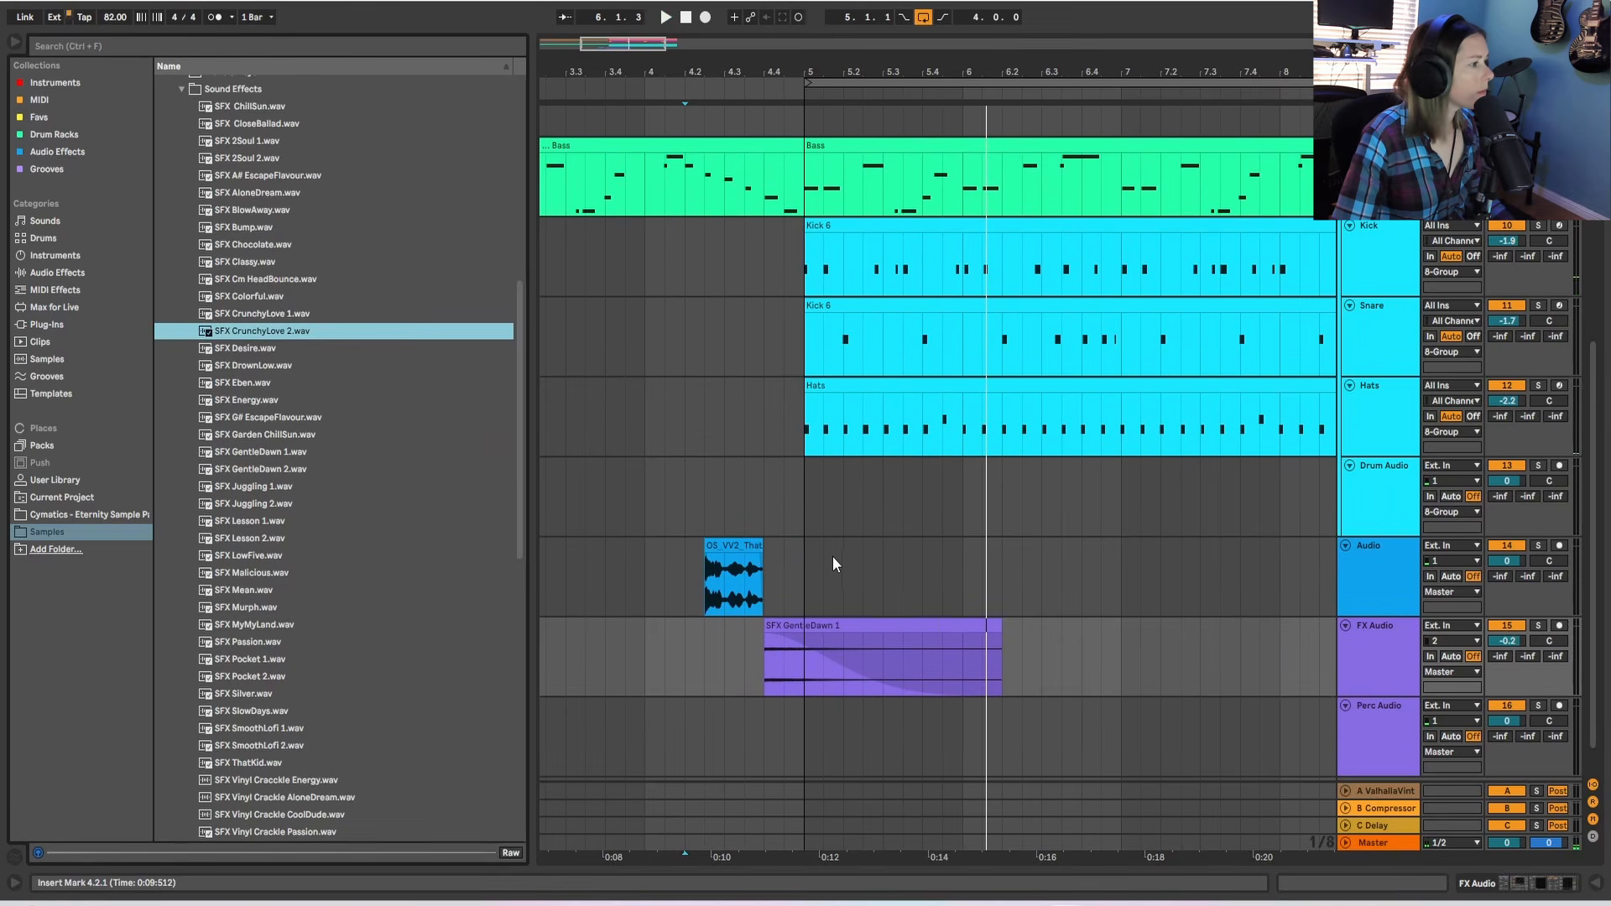
Place Cymbal SmoothLofi.wav from the Hazy Days drum samples on the Drum Audio track at bar 5.
left_click(834, 557)
scroll(822, 553, "up", 1)
left_click(807, 548)
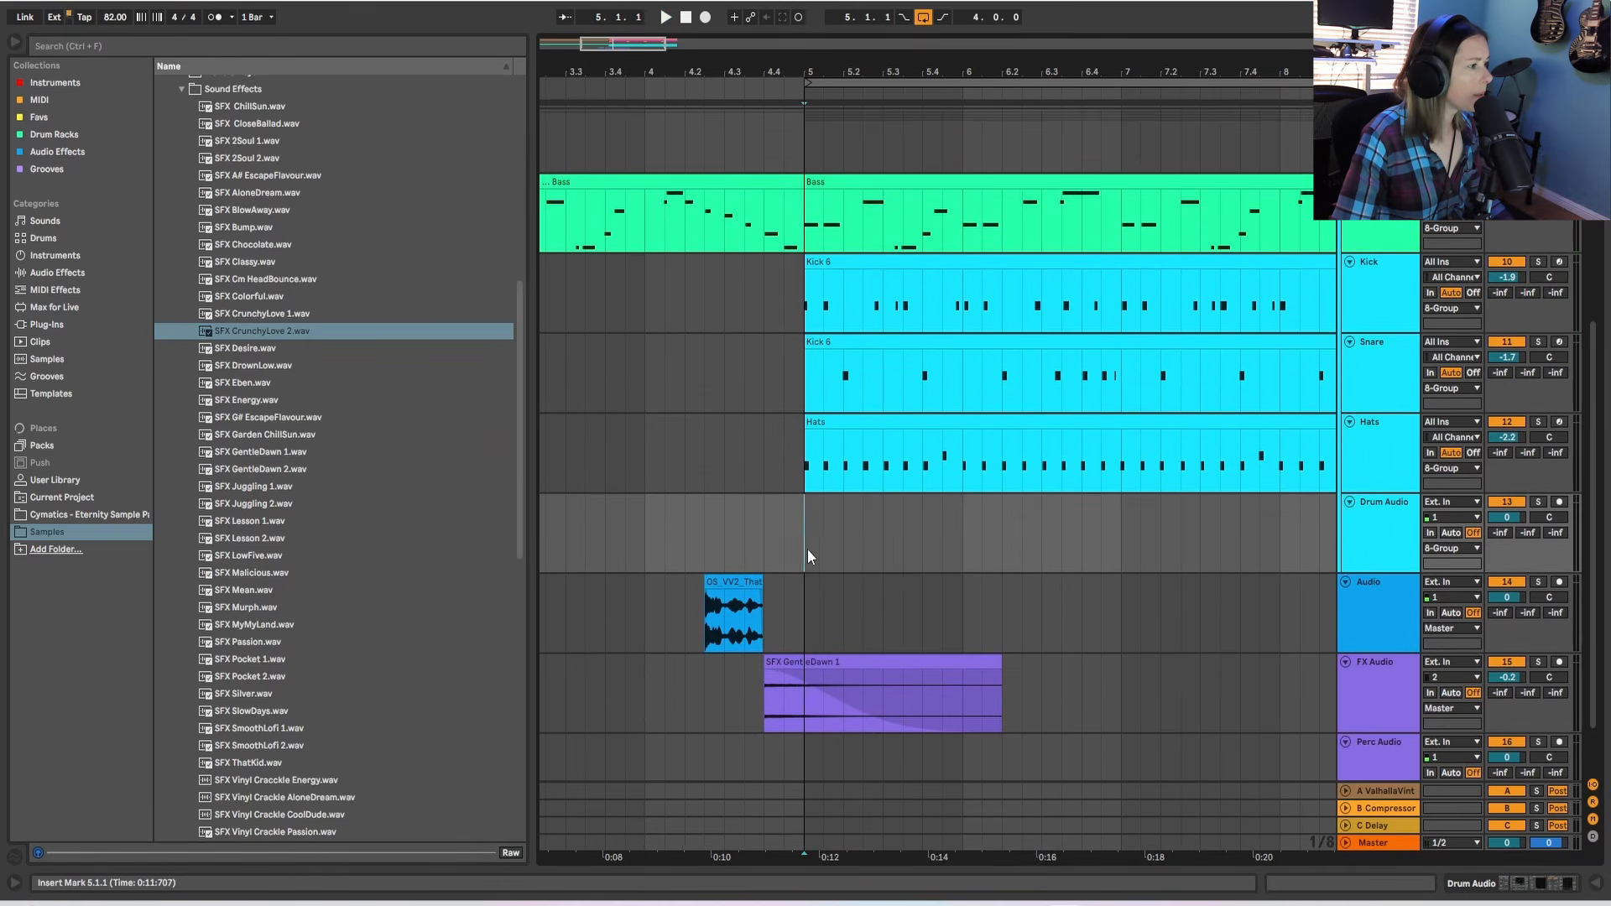
scroll(269, 308, "up", 3)
left_click(182, 253)
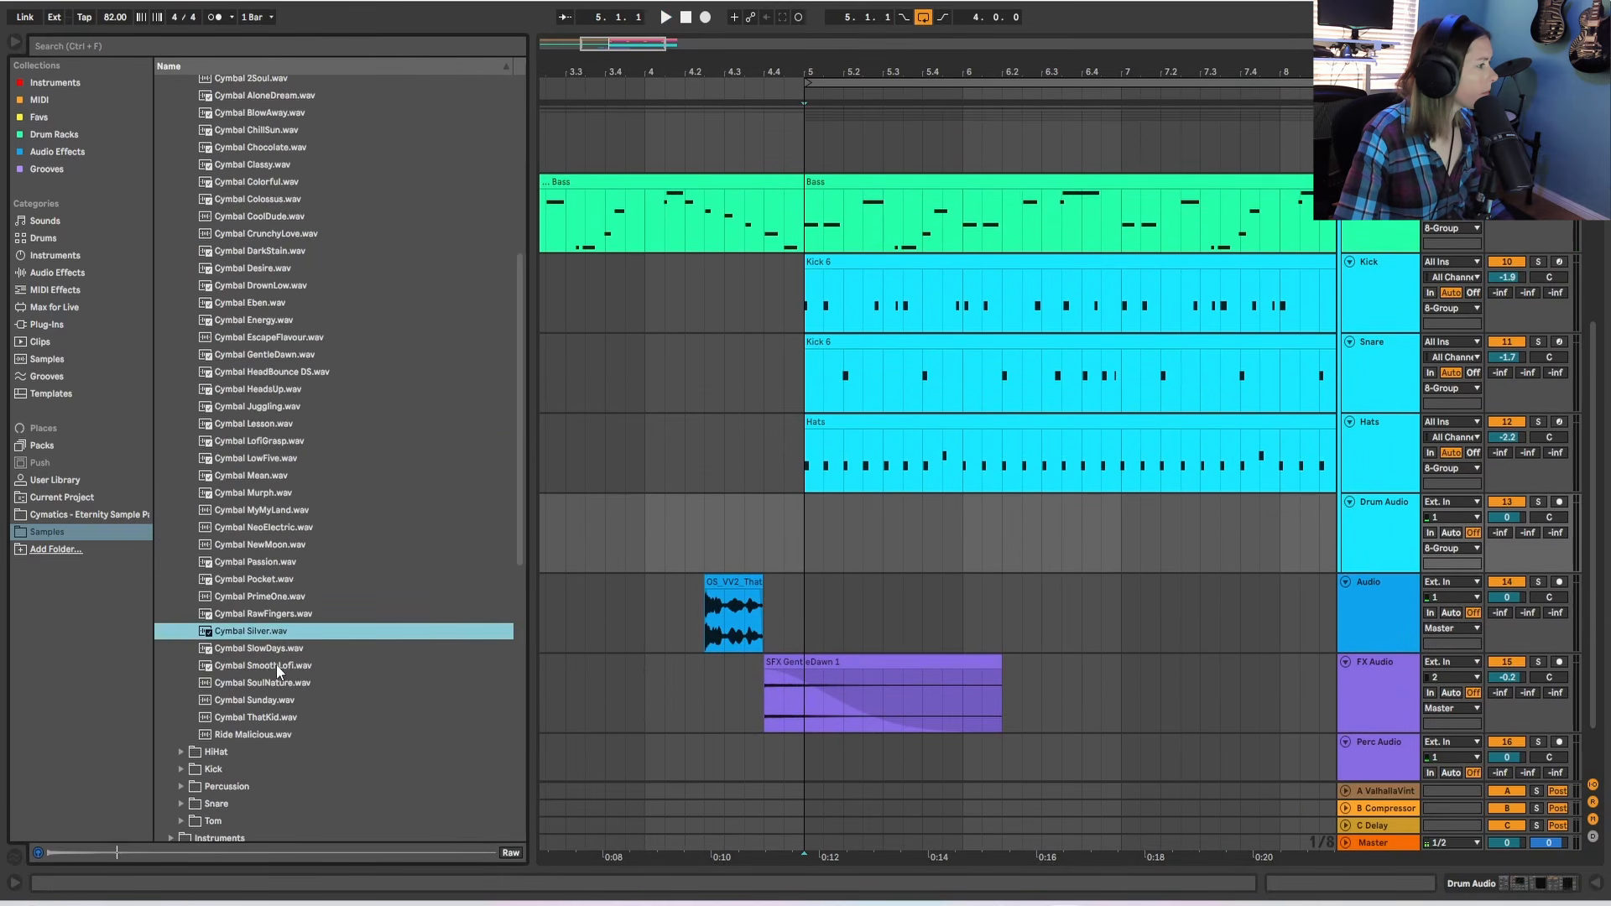
left_click(277, 666)
left_click_drag(292, 665, 809, 537)
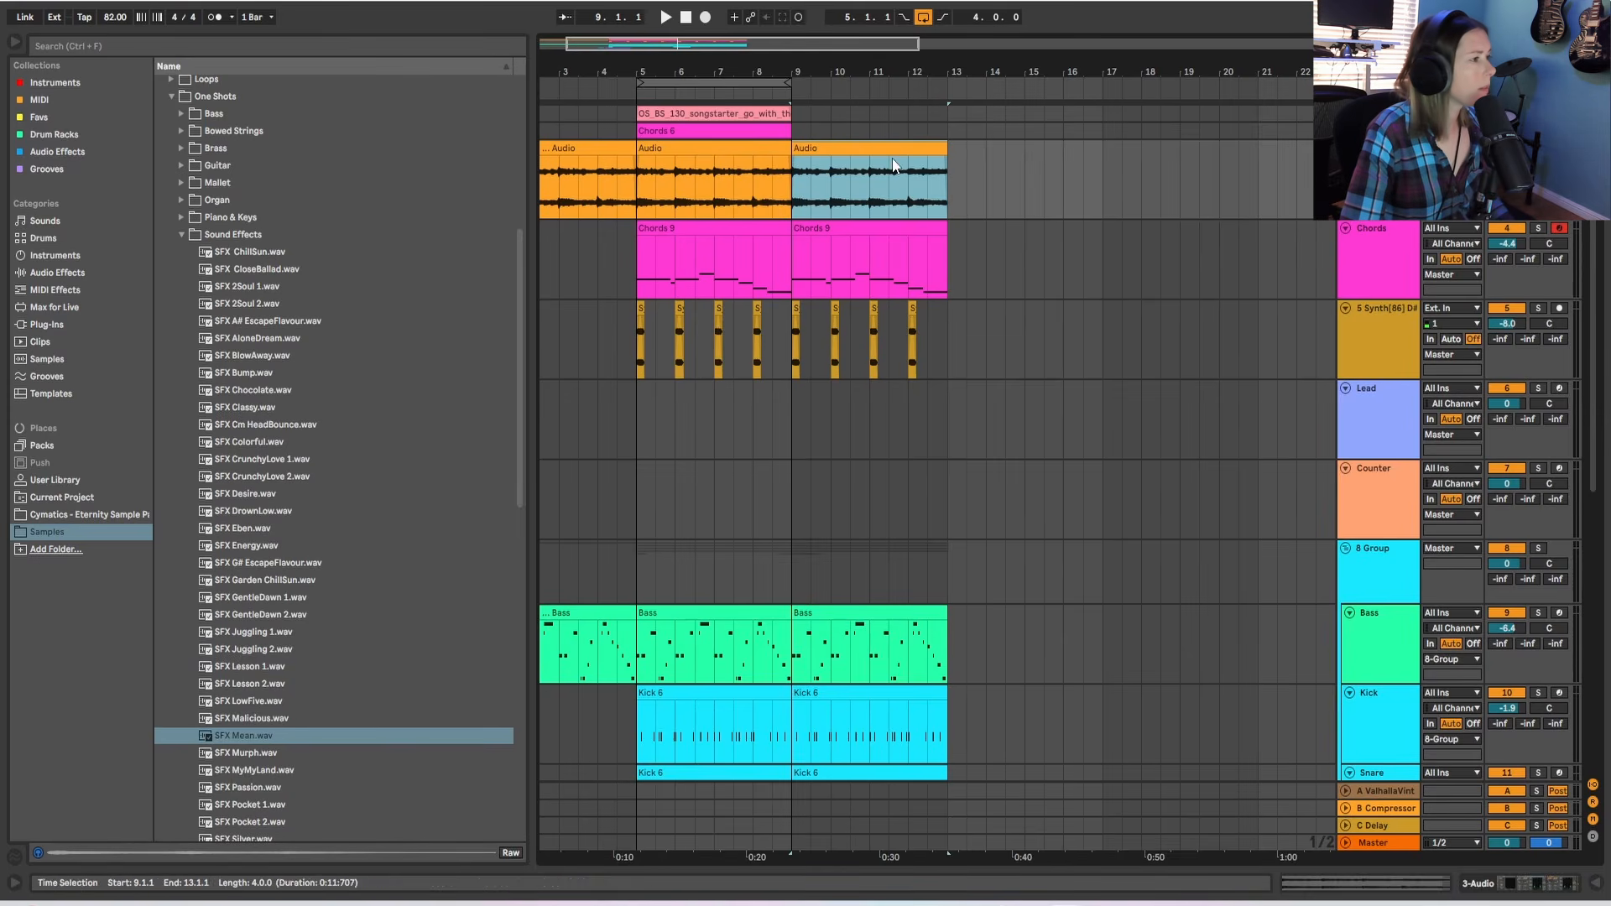
Duplicate the Audio clip at bar 9 into bars 13 to 16 and play it from bar 13.
left_click(887, 150)
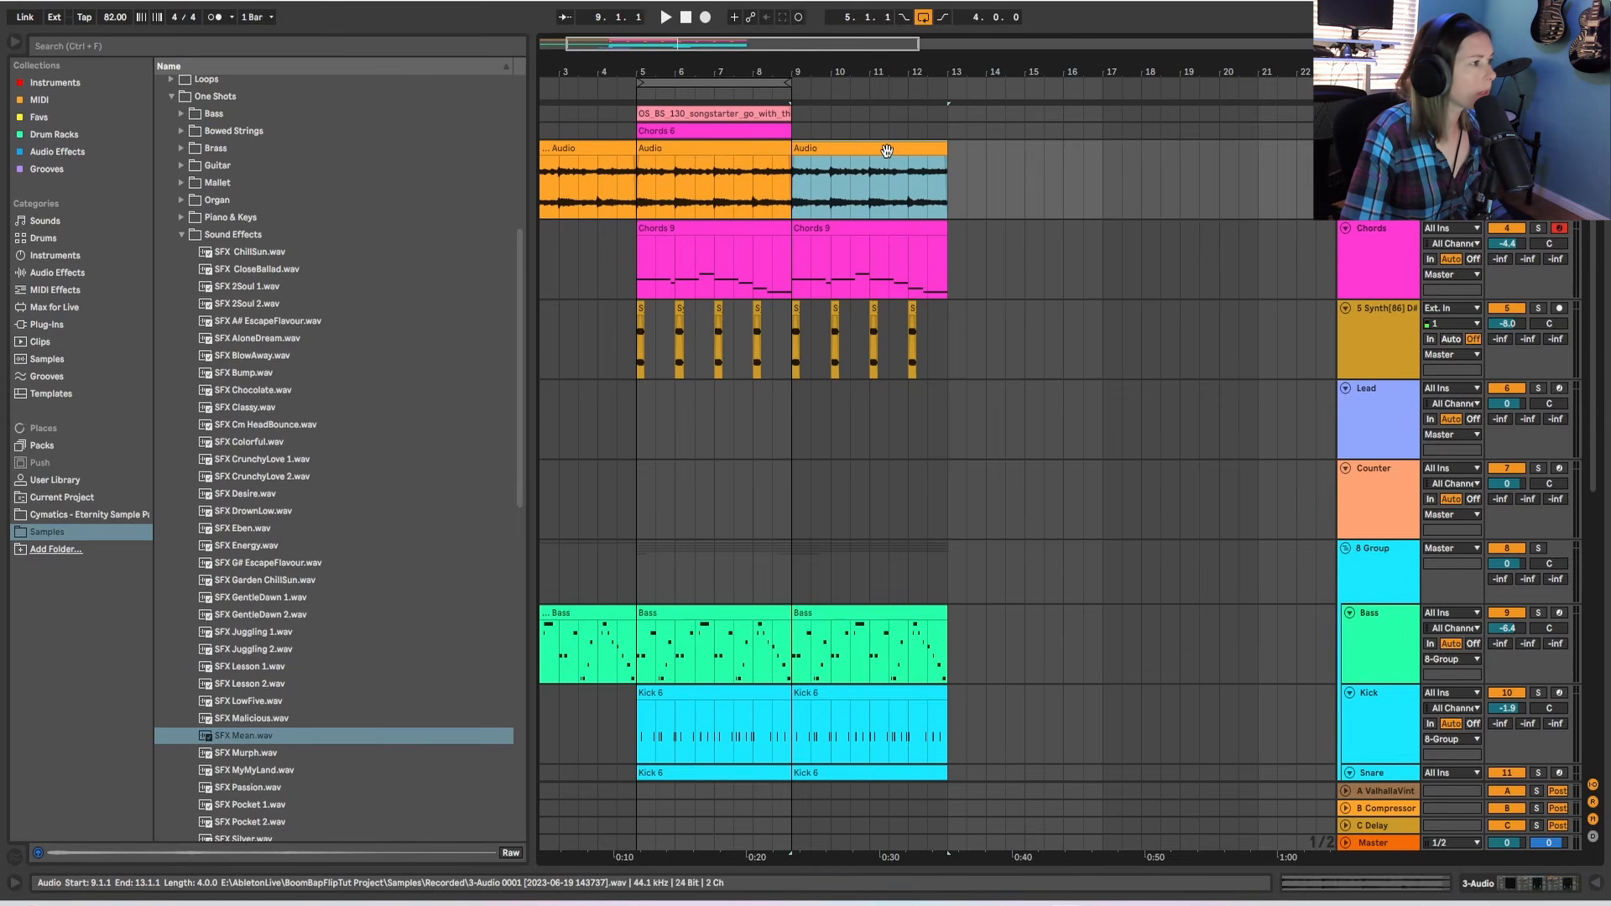
key("ctrl+d")
left_click(947, 185)
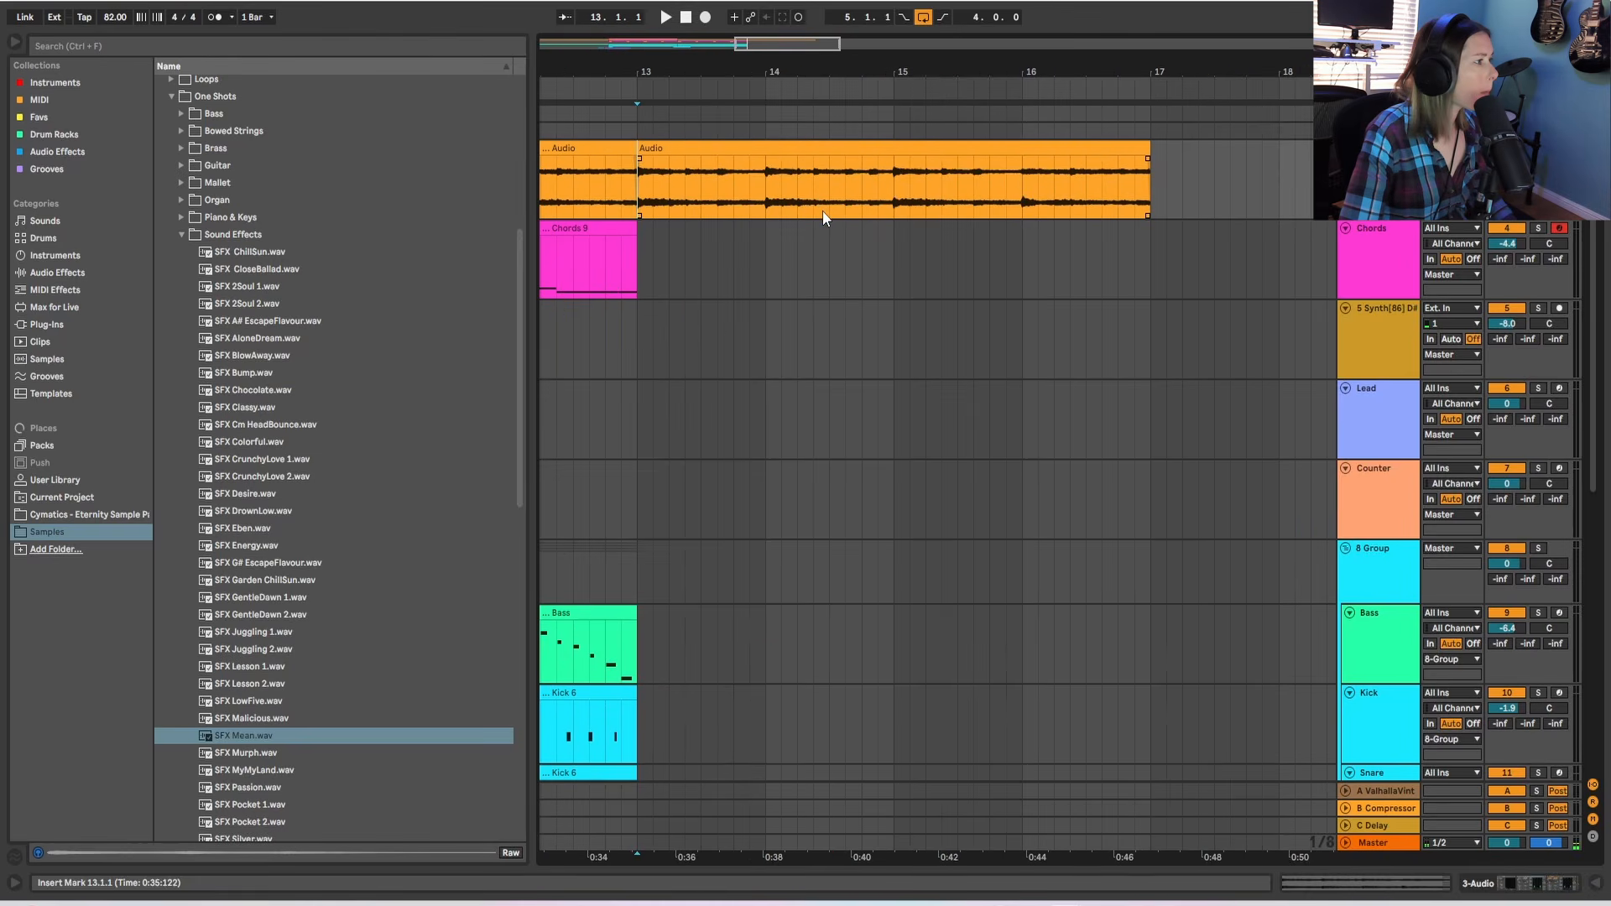
key("space")
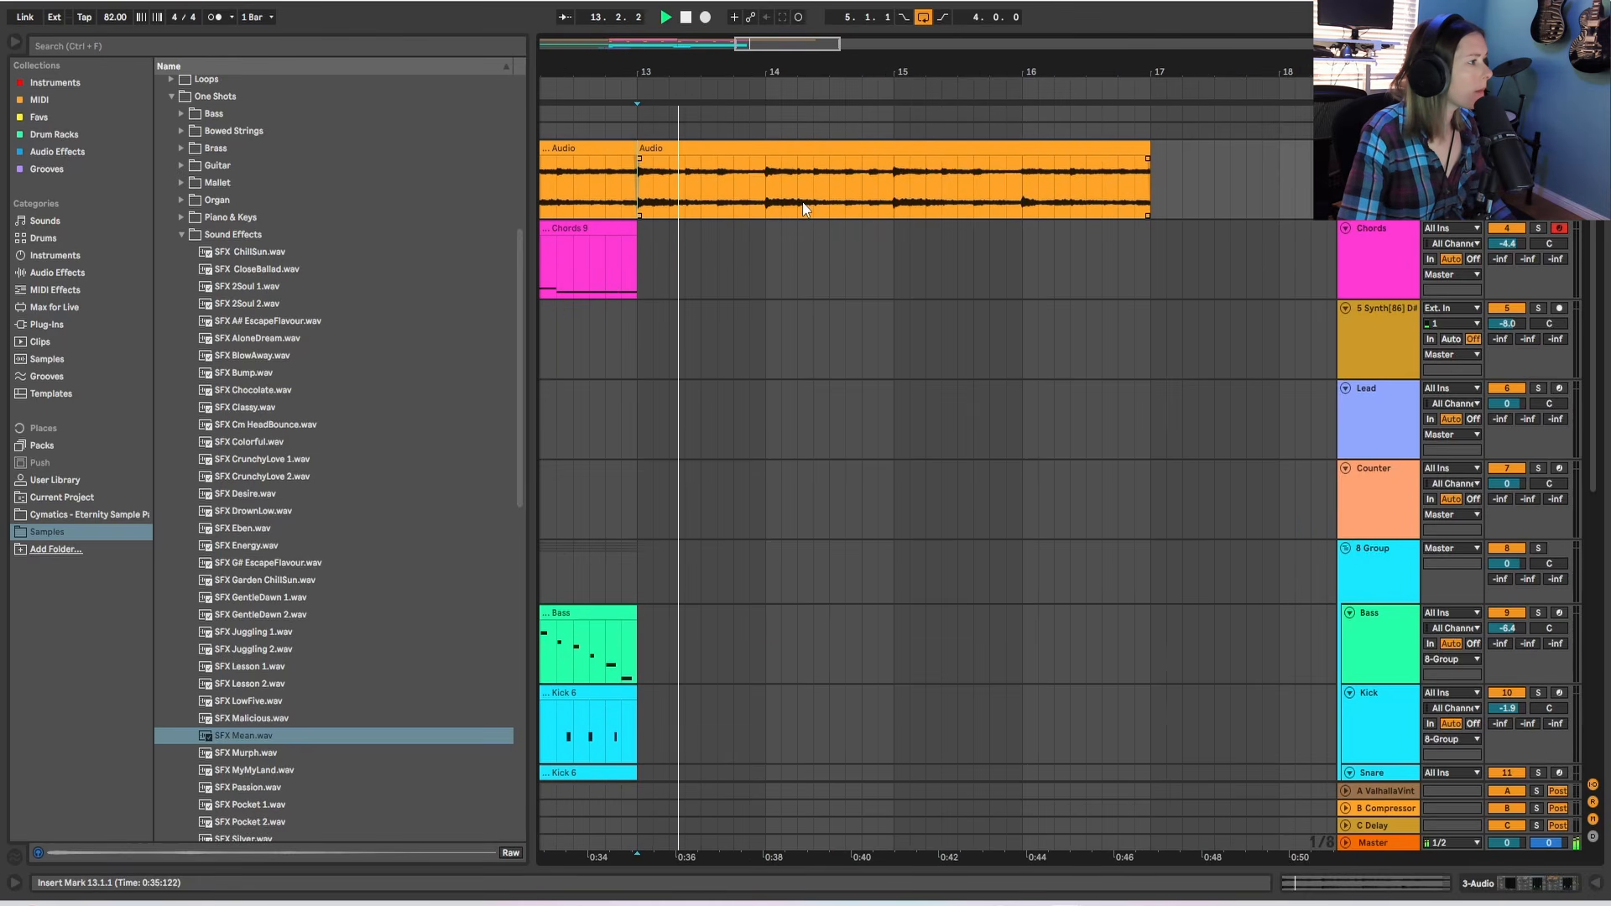
key("space")
Copy the Audio slice from 13.3.3 to 13.4.1 over the end of bar 13 and reverse the copy at 13.4.3.
left_click(717, 192)
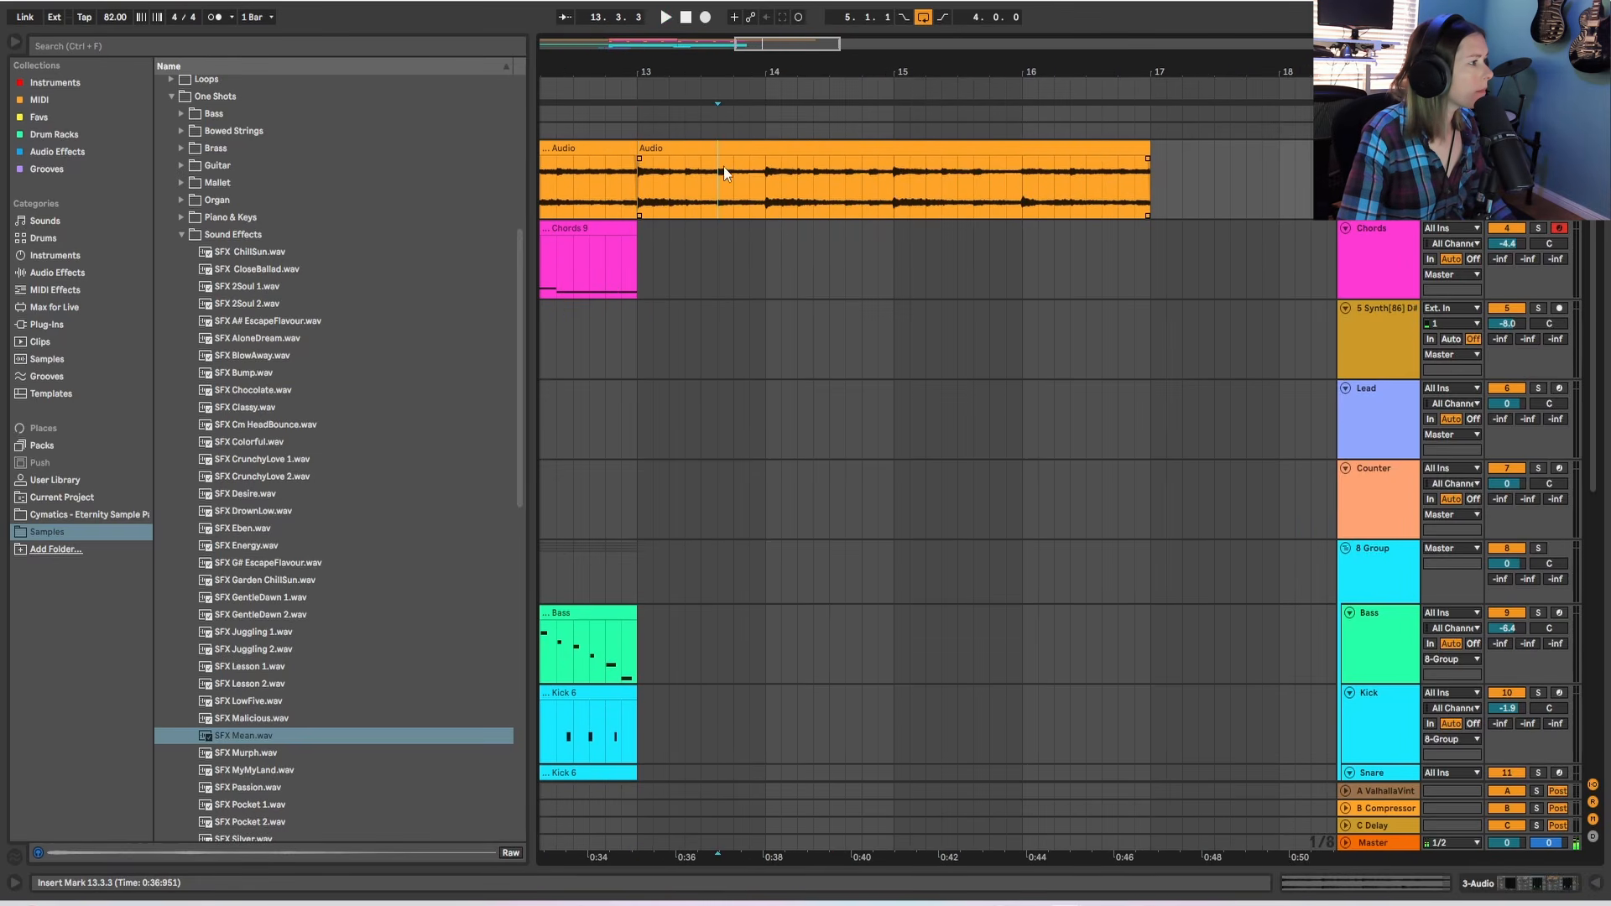
left_click_drag(733, 64, 745, 225)
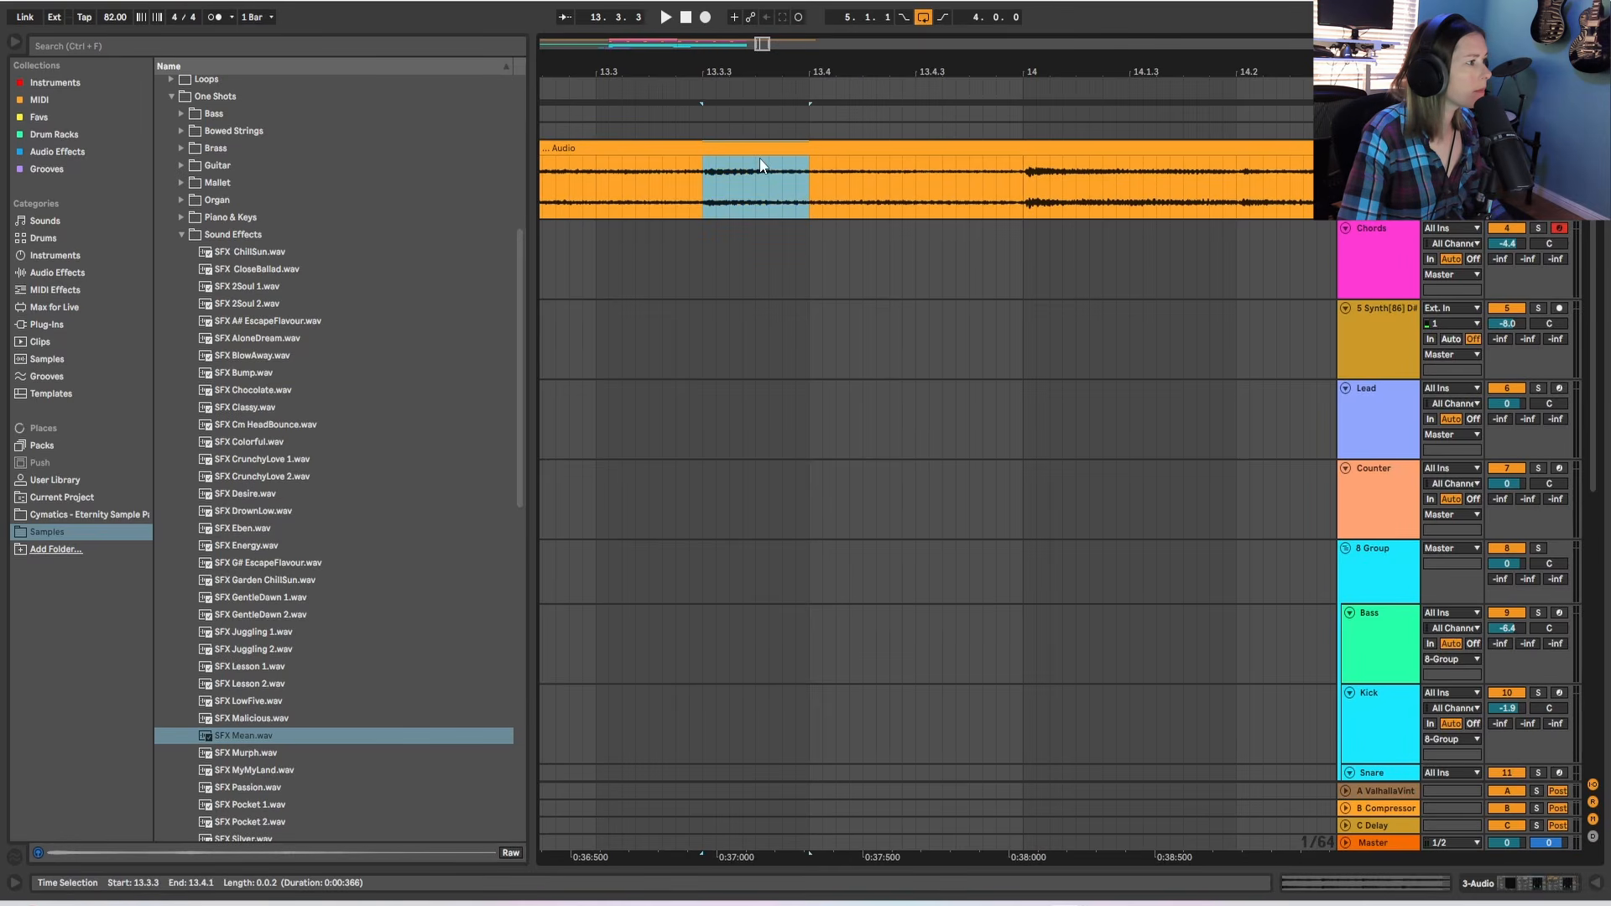
left_click_drag(753, 152, 877, 162)
key("ctrl+z")
left_click_drag(752, 149, 941, 145)
key("r")
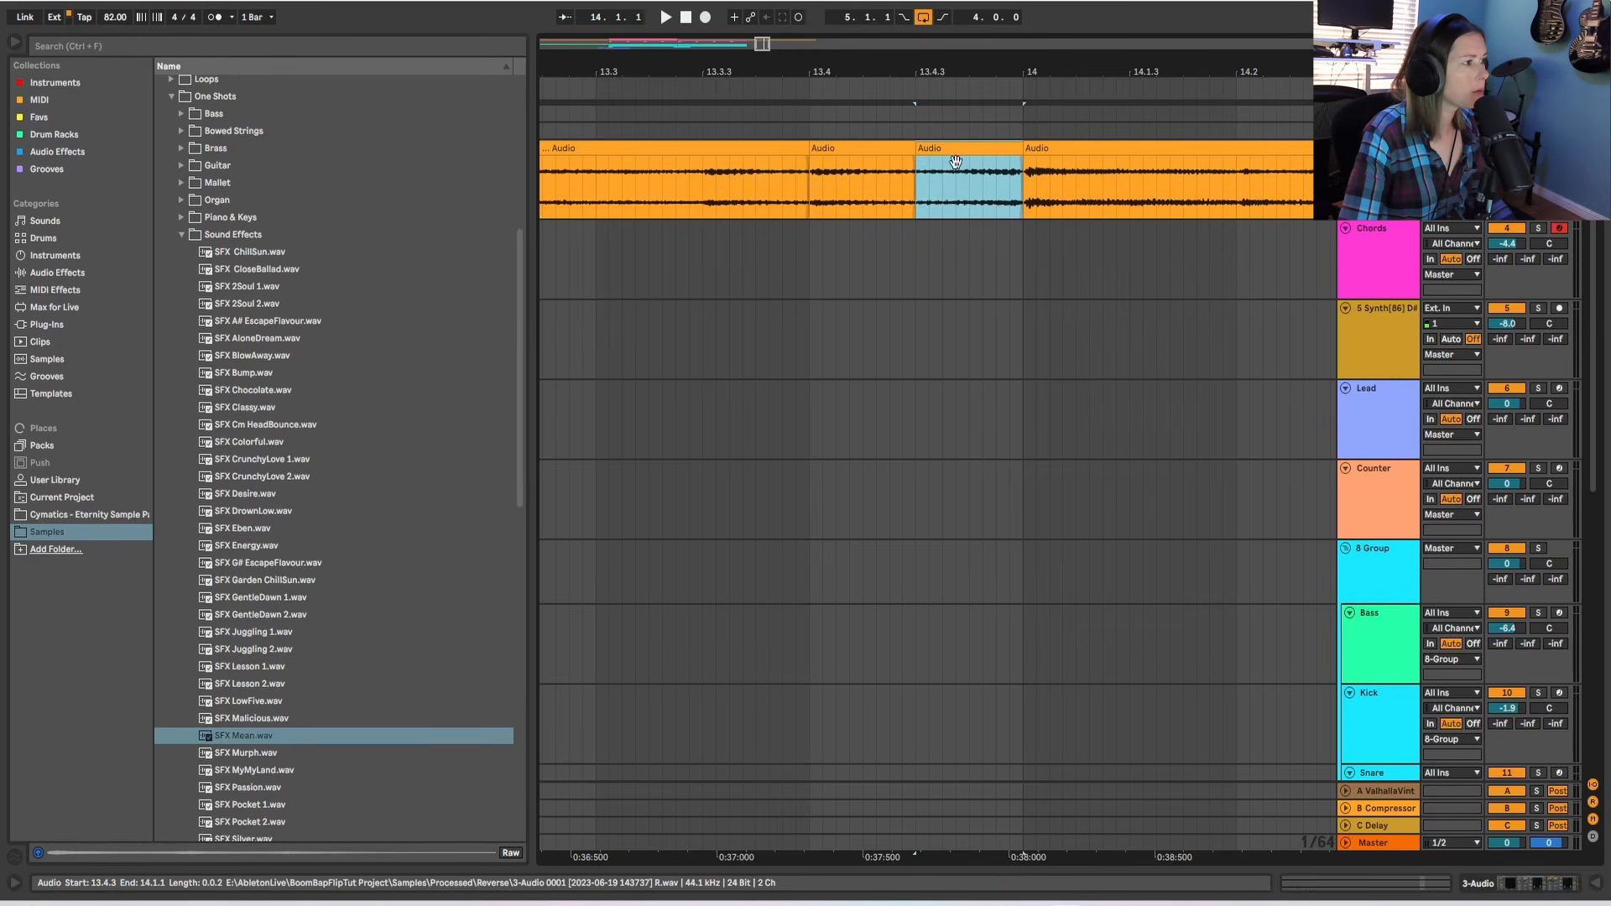
key("space")
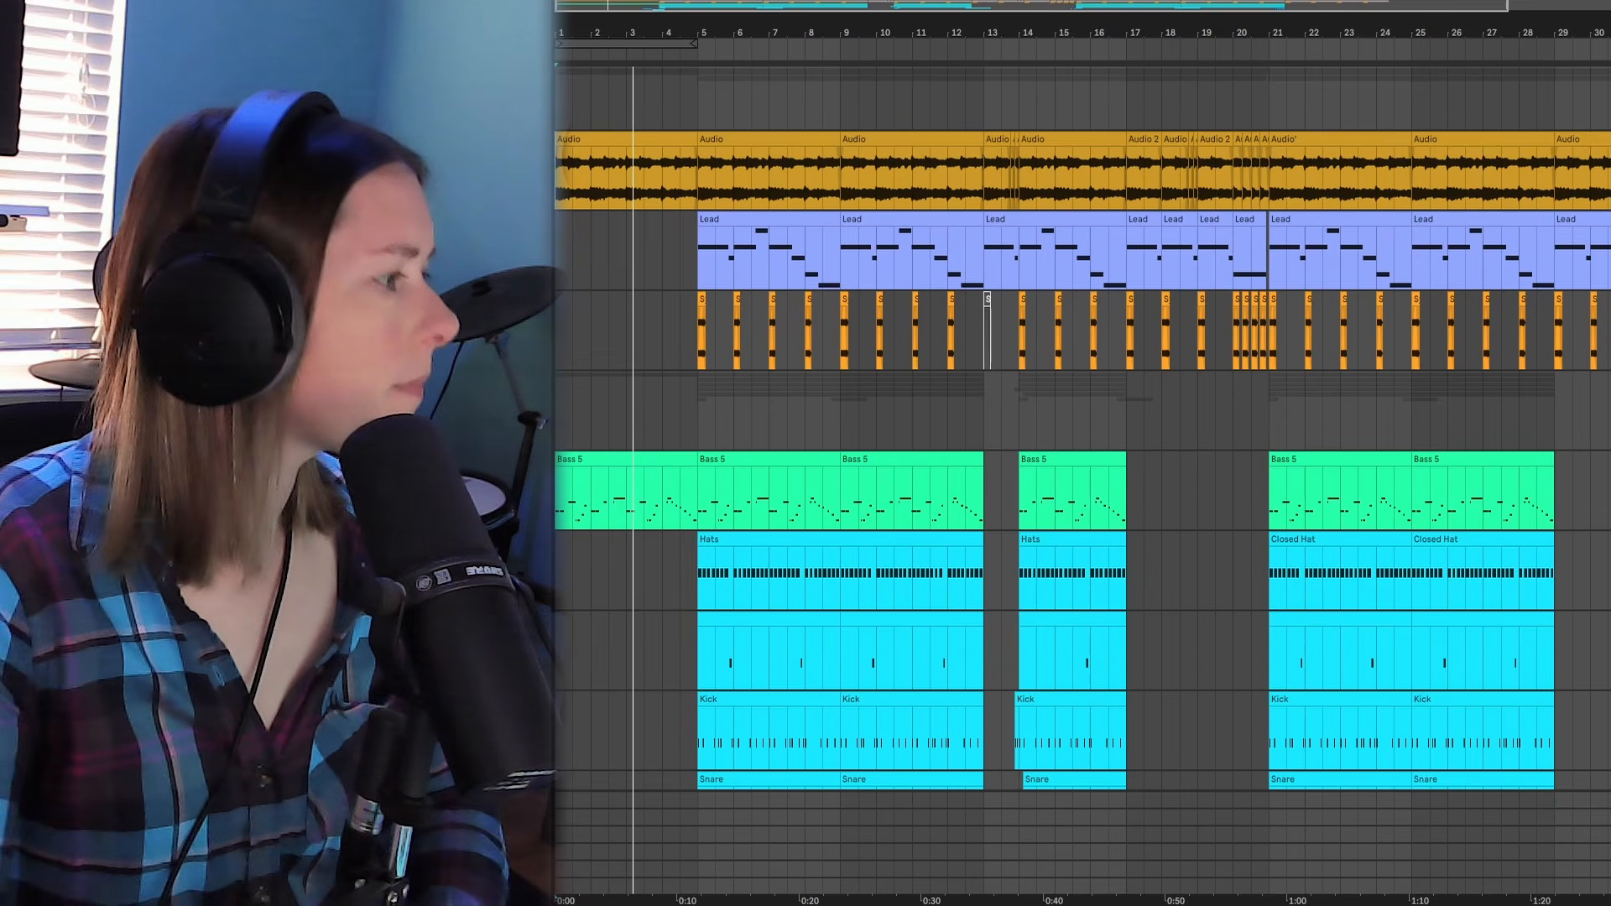
Play through the full arrangement, examining all tracks from the intro through the breaks around bars 13 and 17 to the ending.
scroll(1146, 151, "down", 5)
scroll(1146, 160, "down", 2)
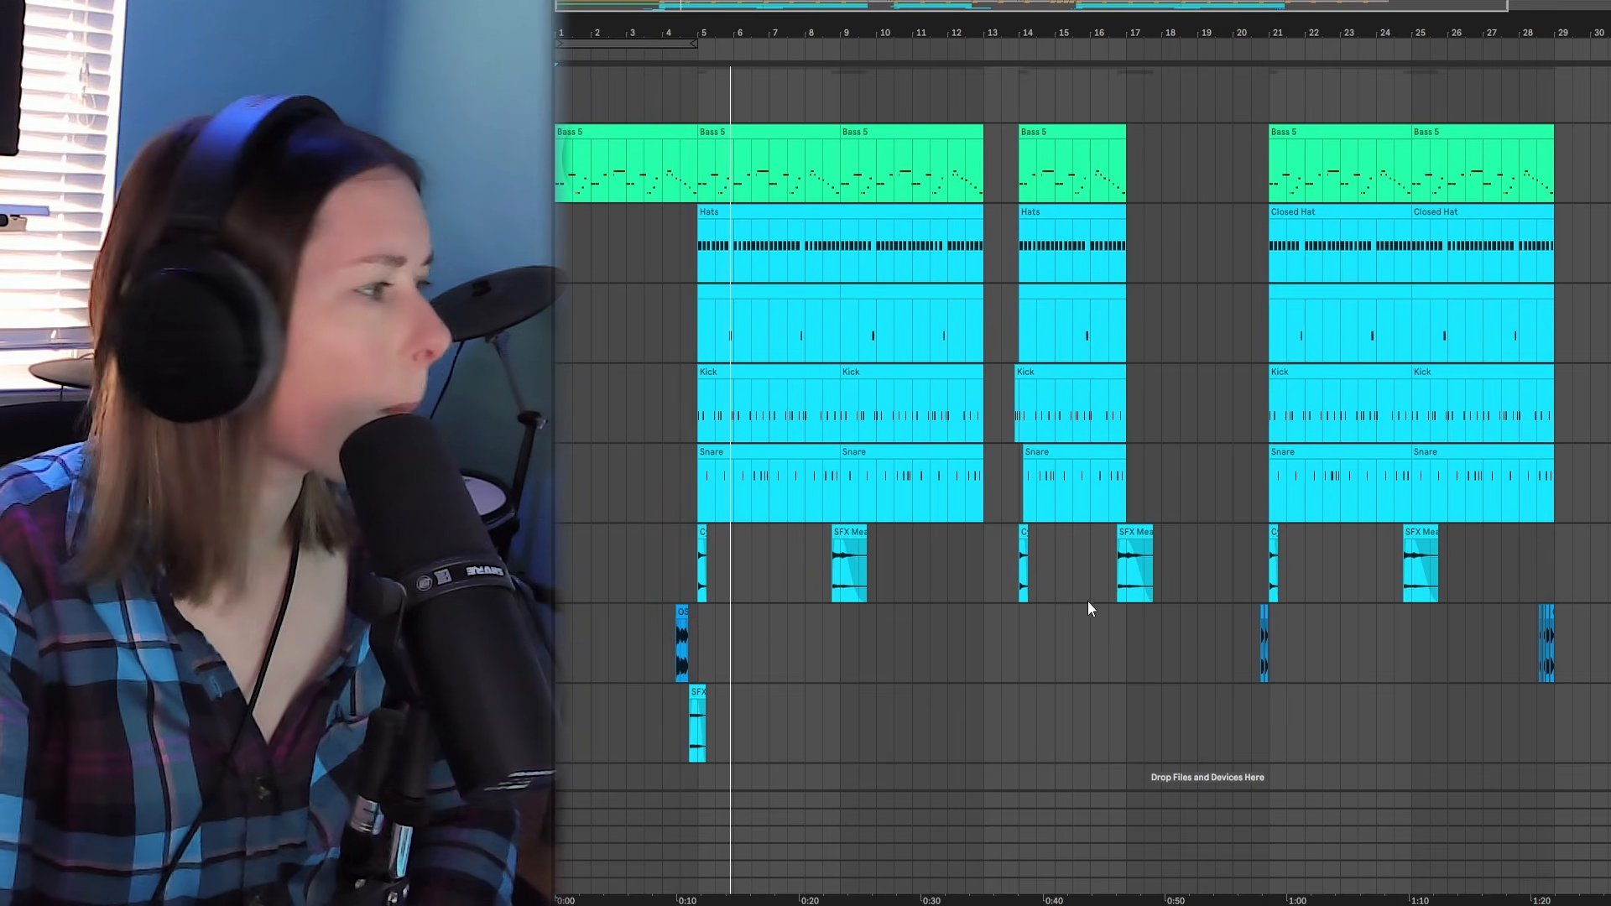
scroll(1091, 604, "up", 4)
scroll(1162, 615, "up", 4)
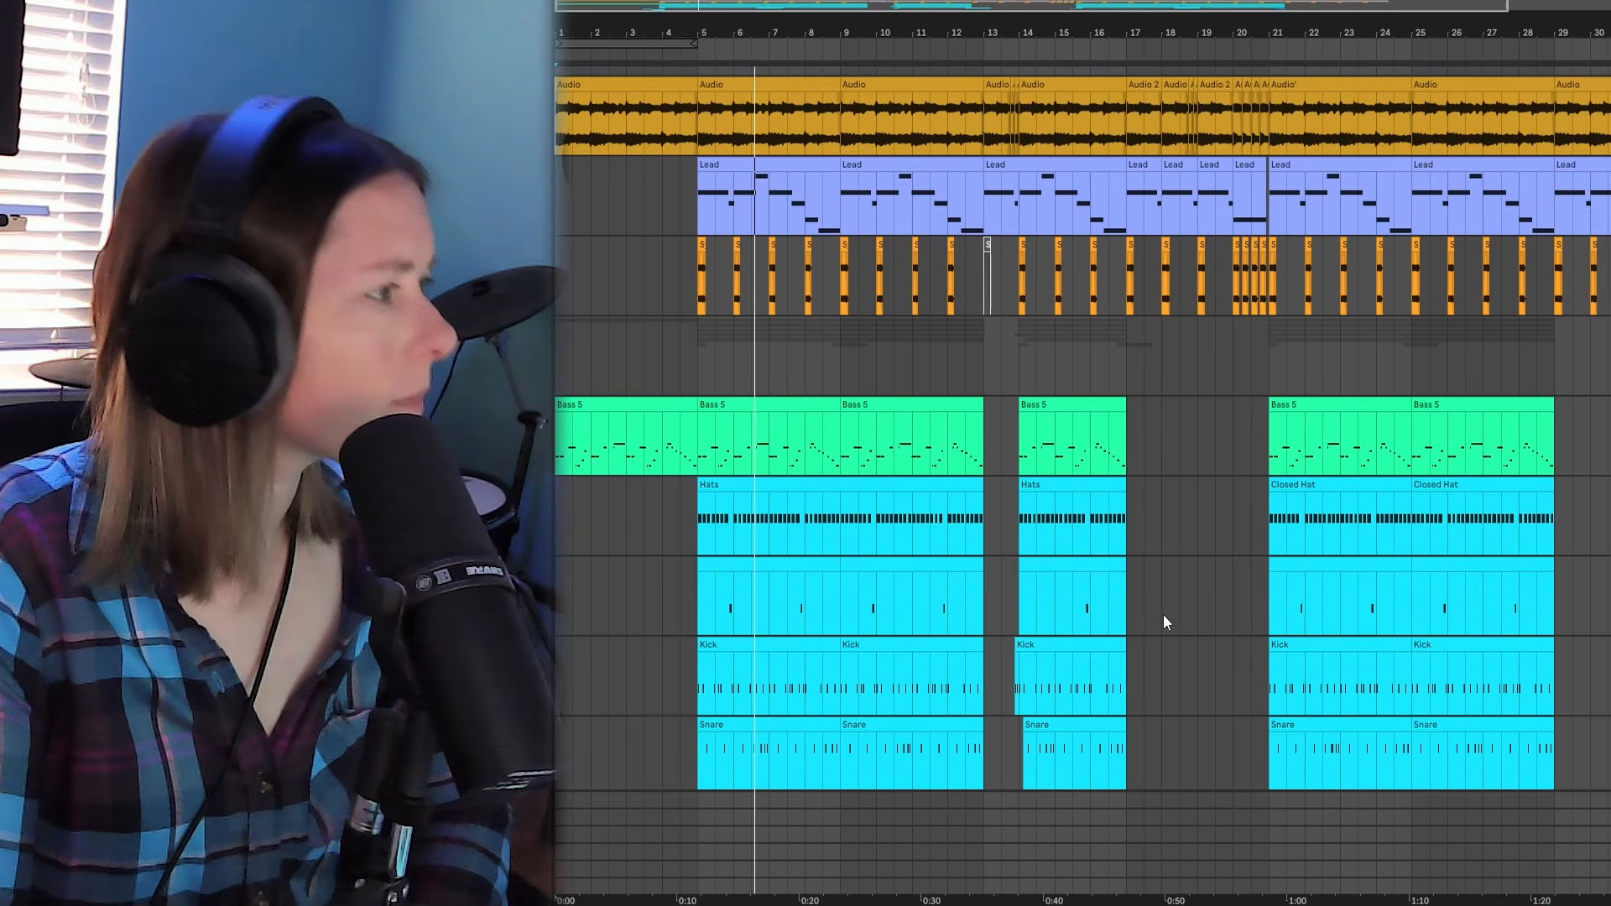
scroll(1164, 615, "up", 1)
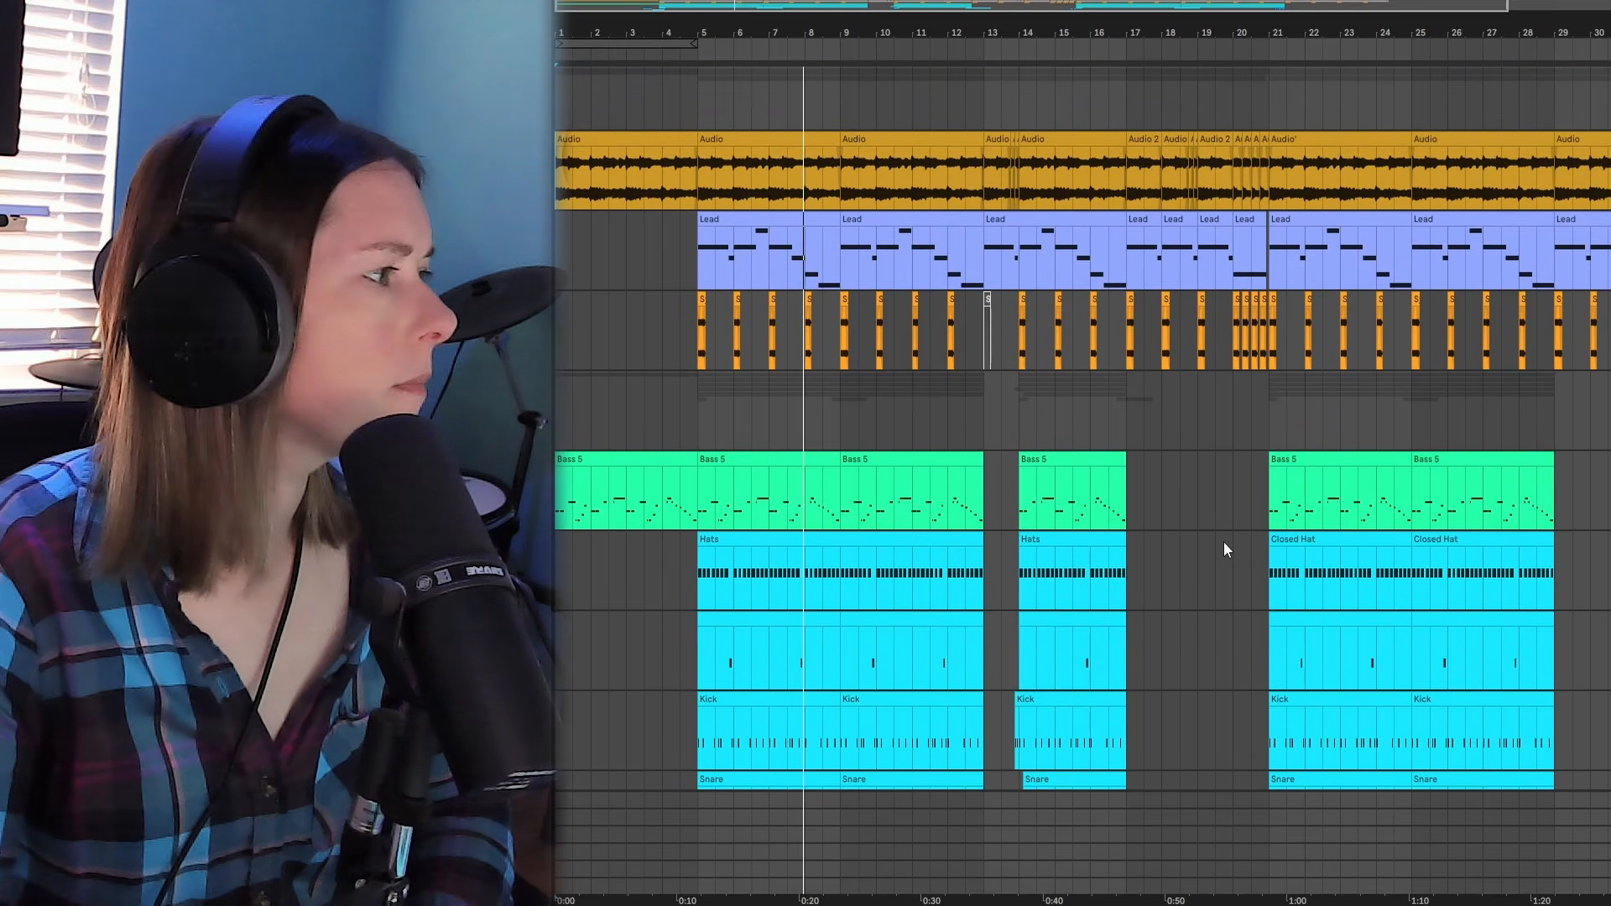
scroll(1223, 541, "down", 5)
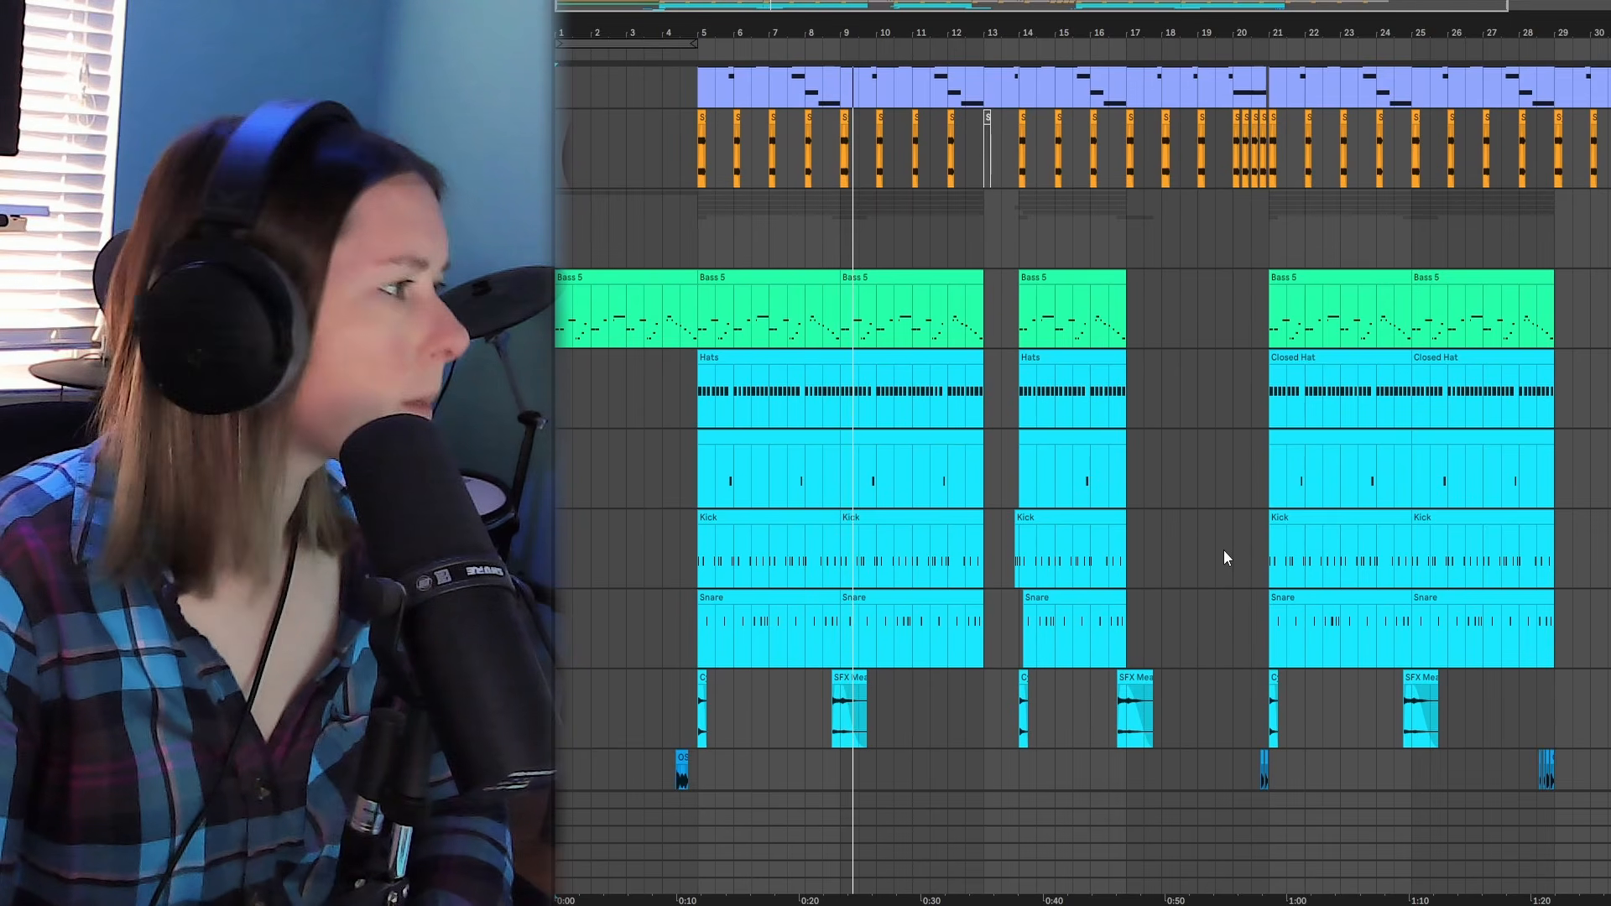
scroll(1221, 552, "up", 3)
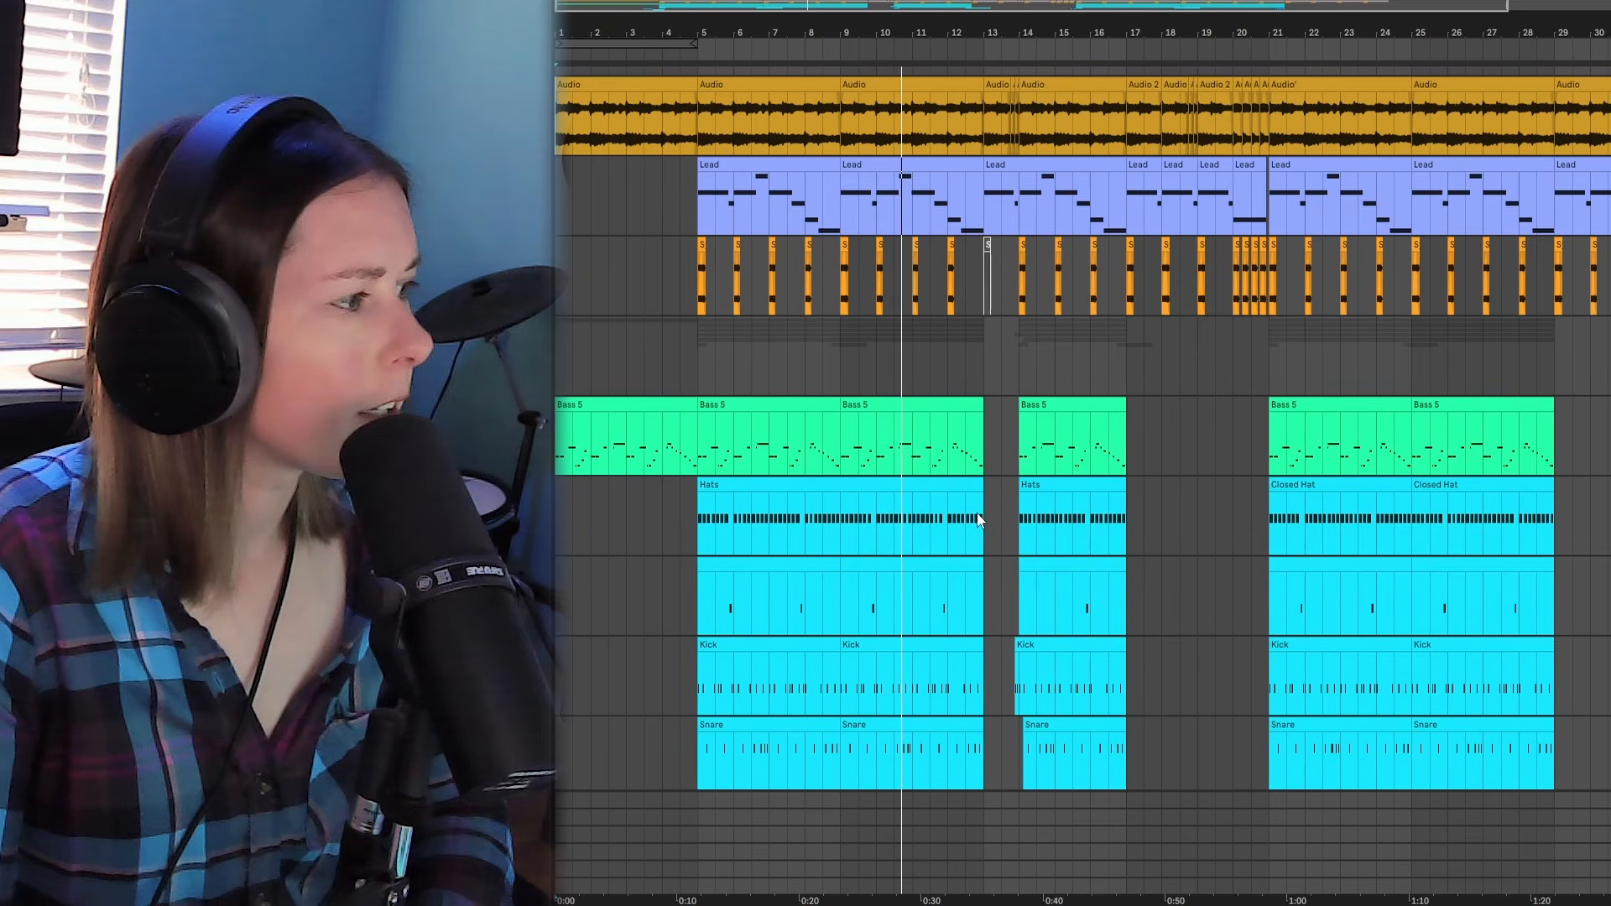
scroll(1010, 490, "up", 1)
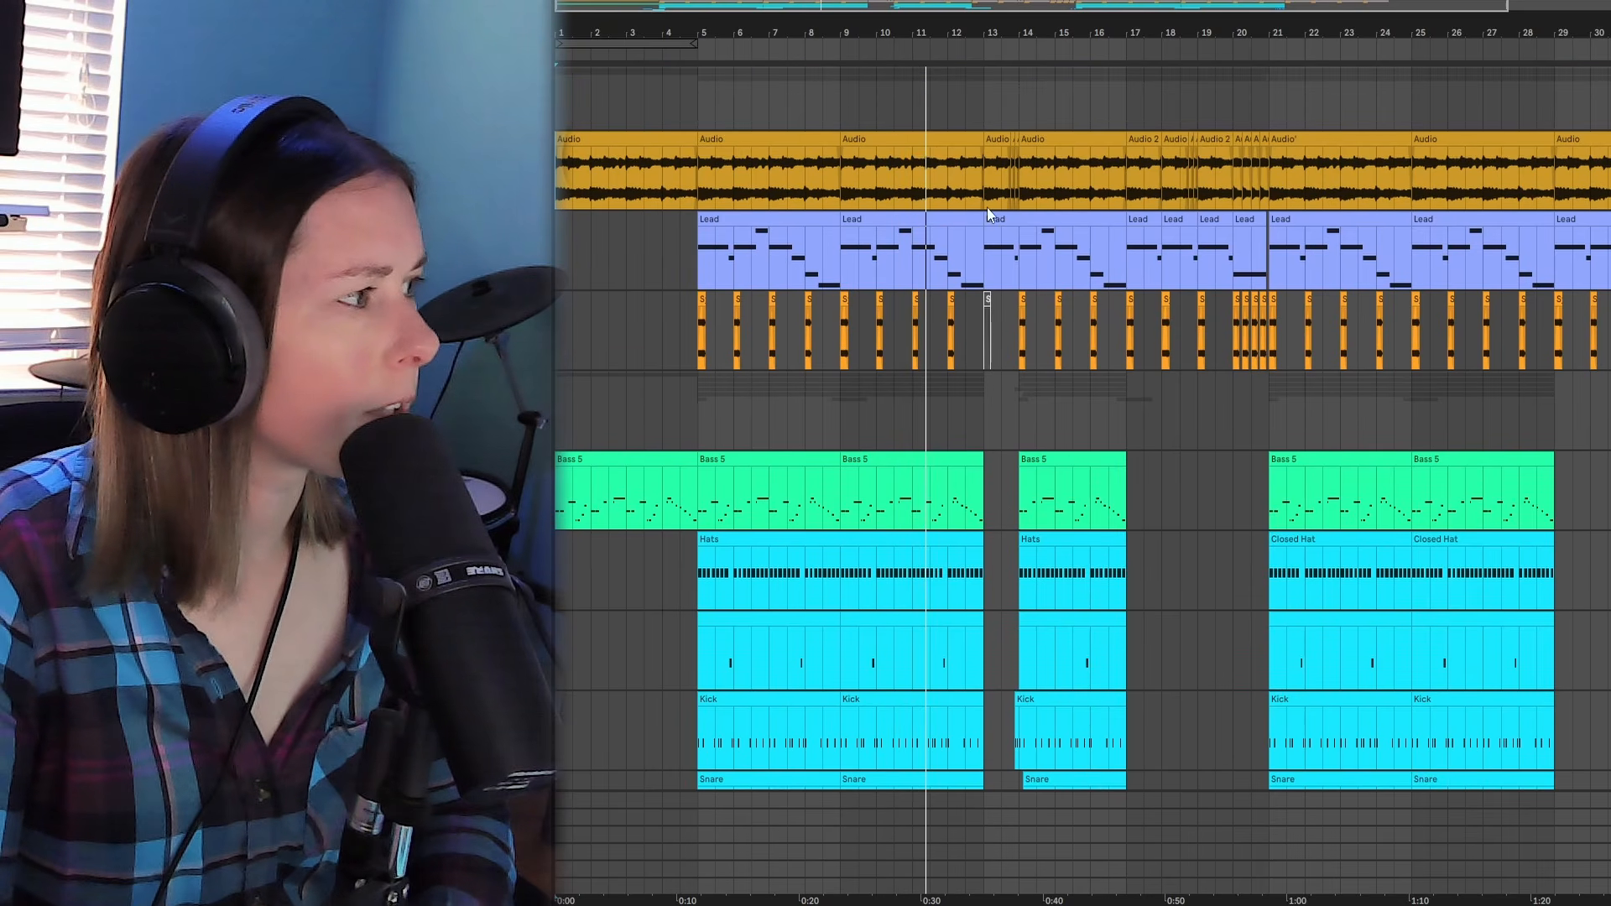
left_click_drag(1015, 32, 1029, 164)
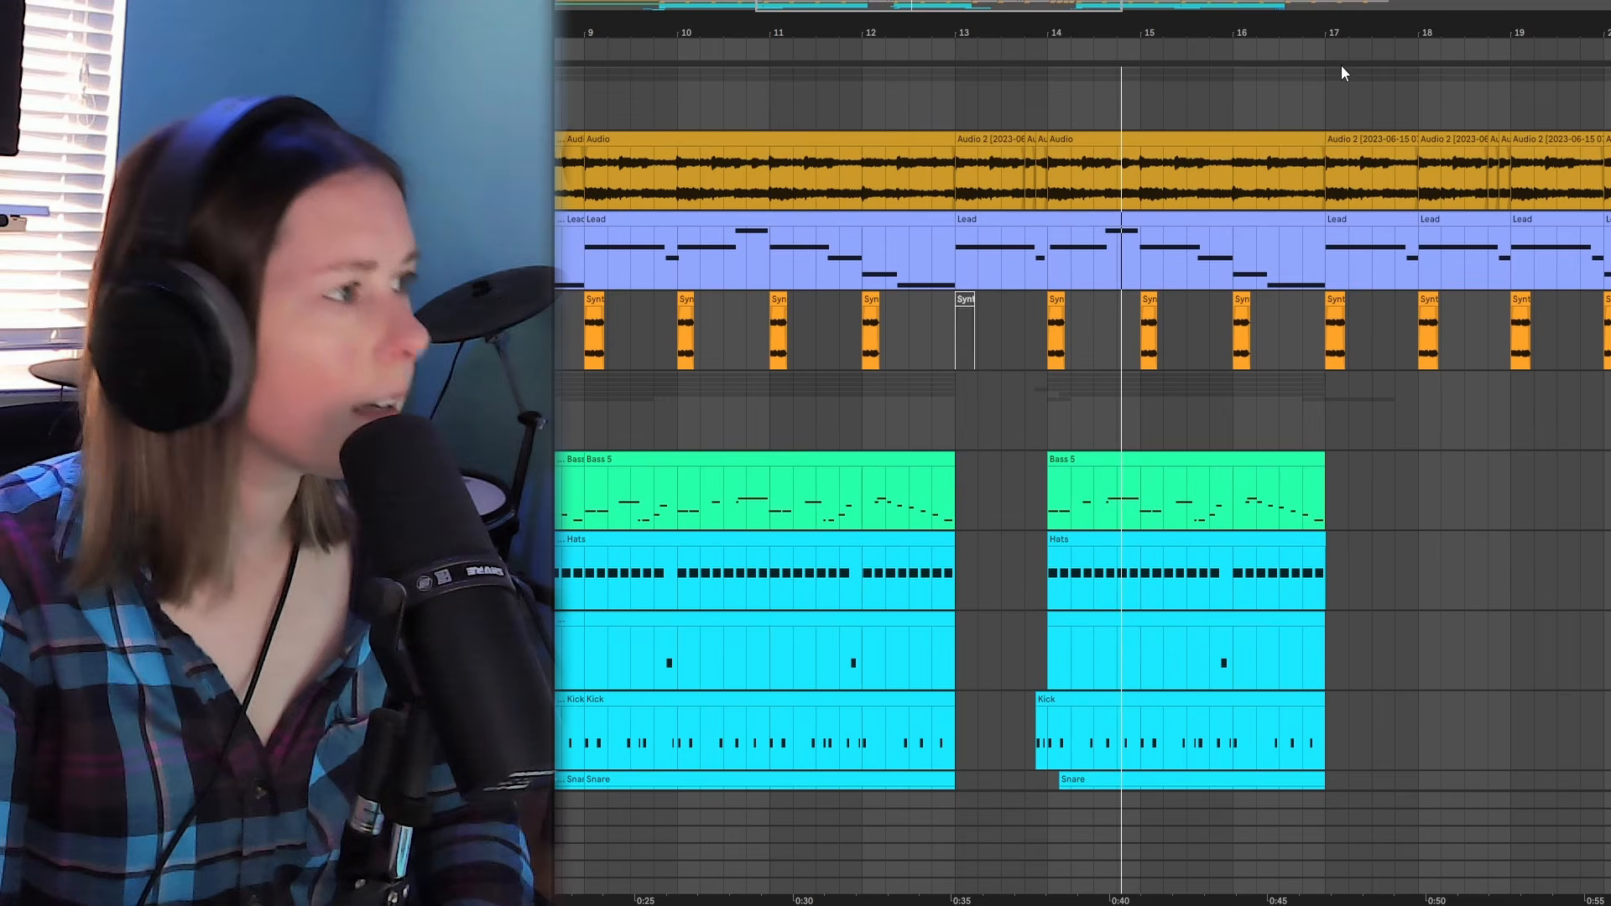
left_click_drag(1366, 32, 1041, 28)
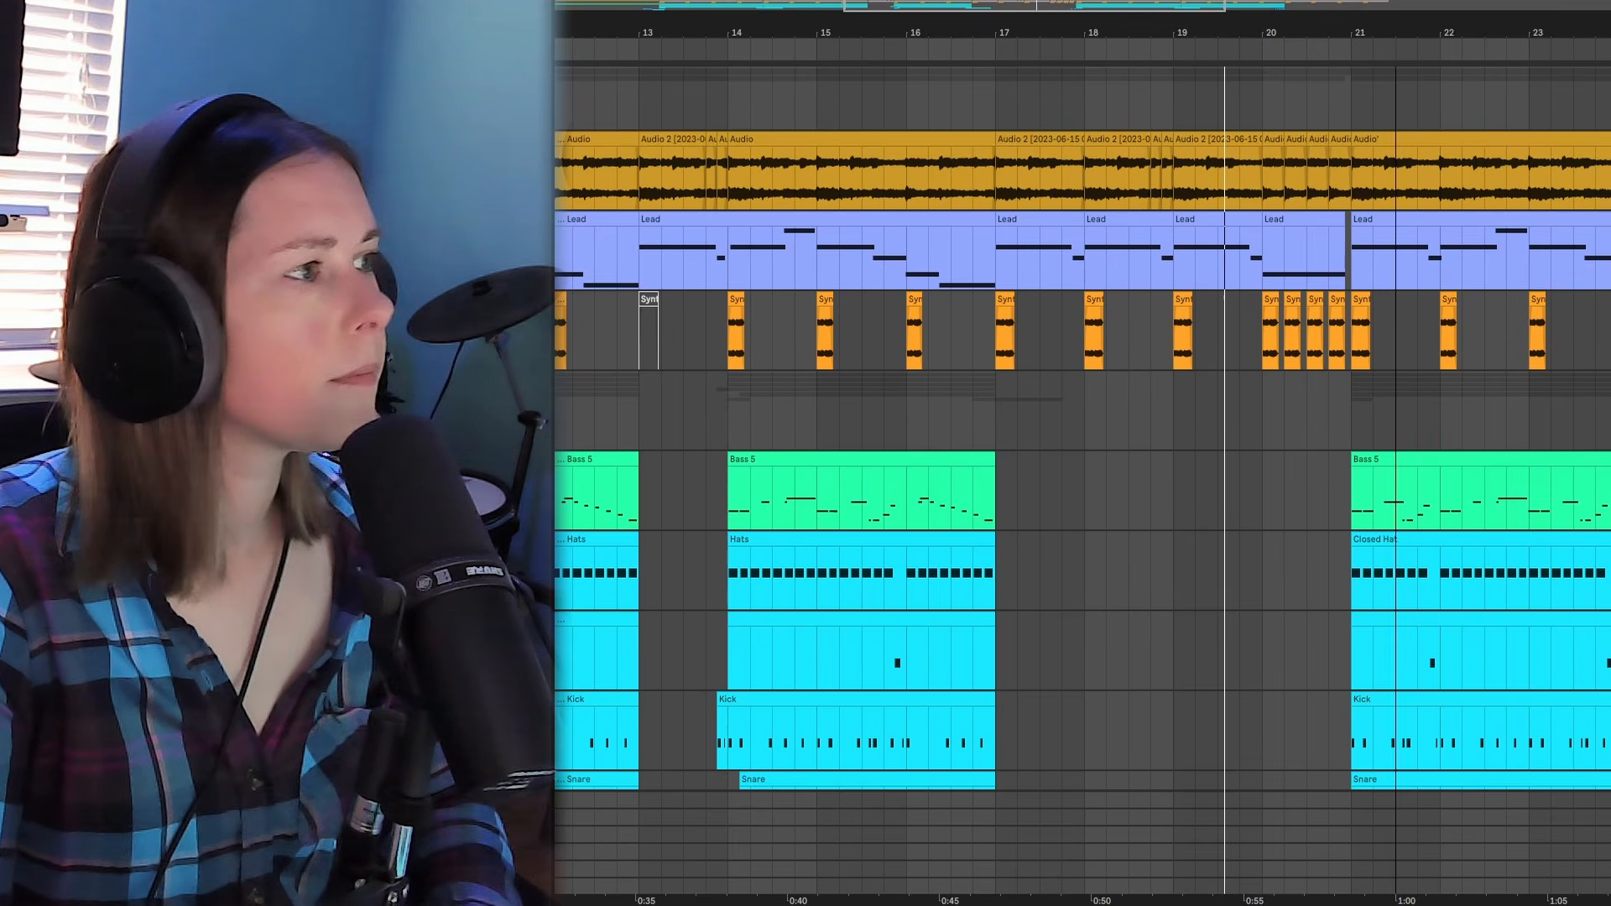
left_click_drag(1419, 32, 1352, 29)
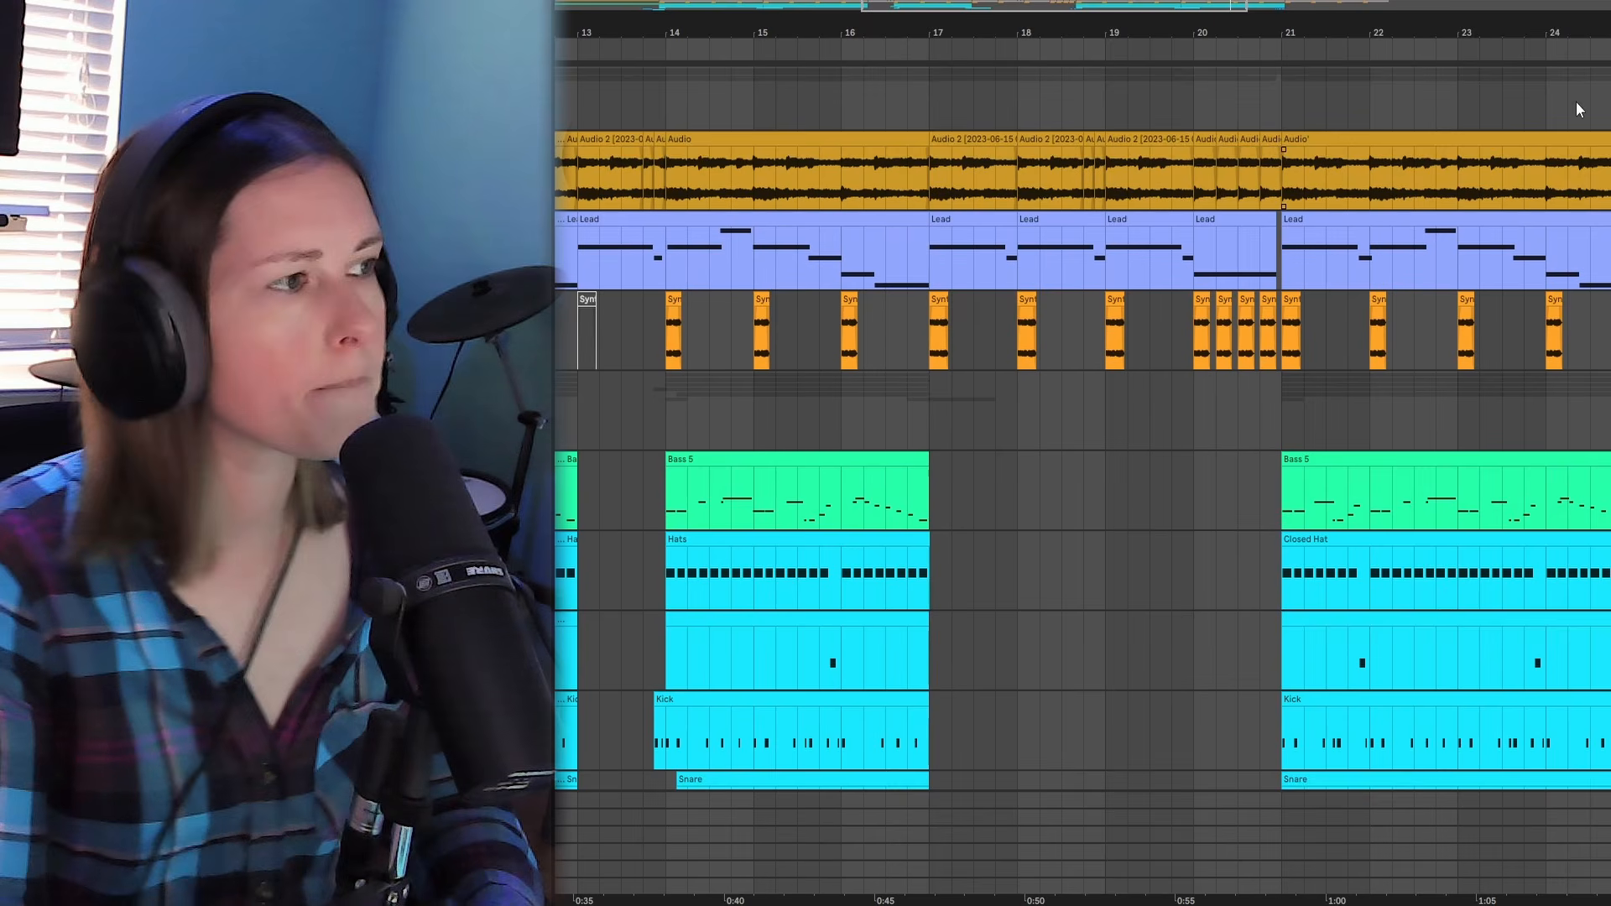
left_click_drag(1589, 30, 1097, 3)
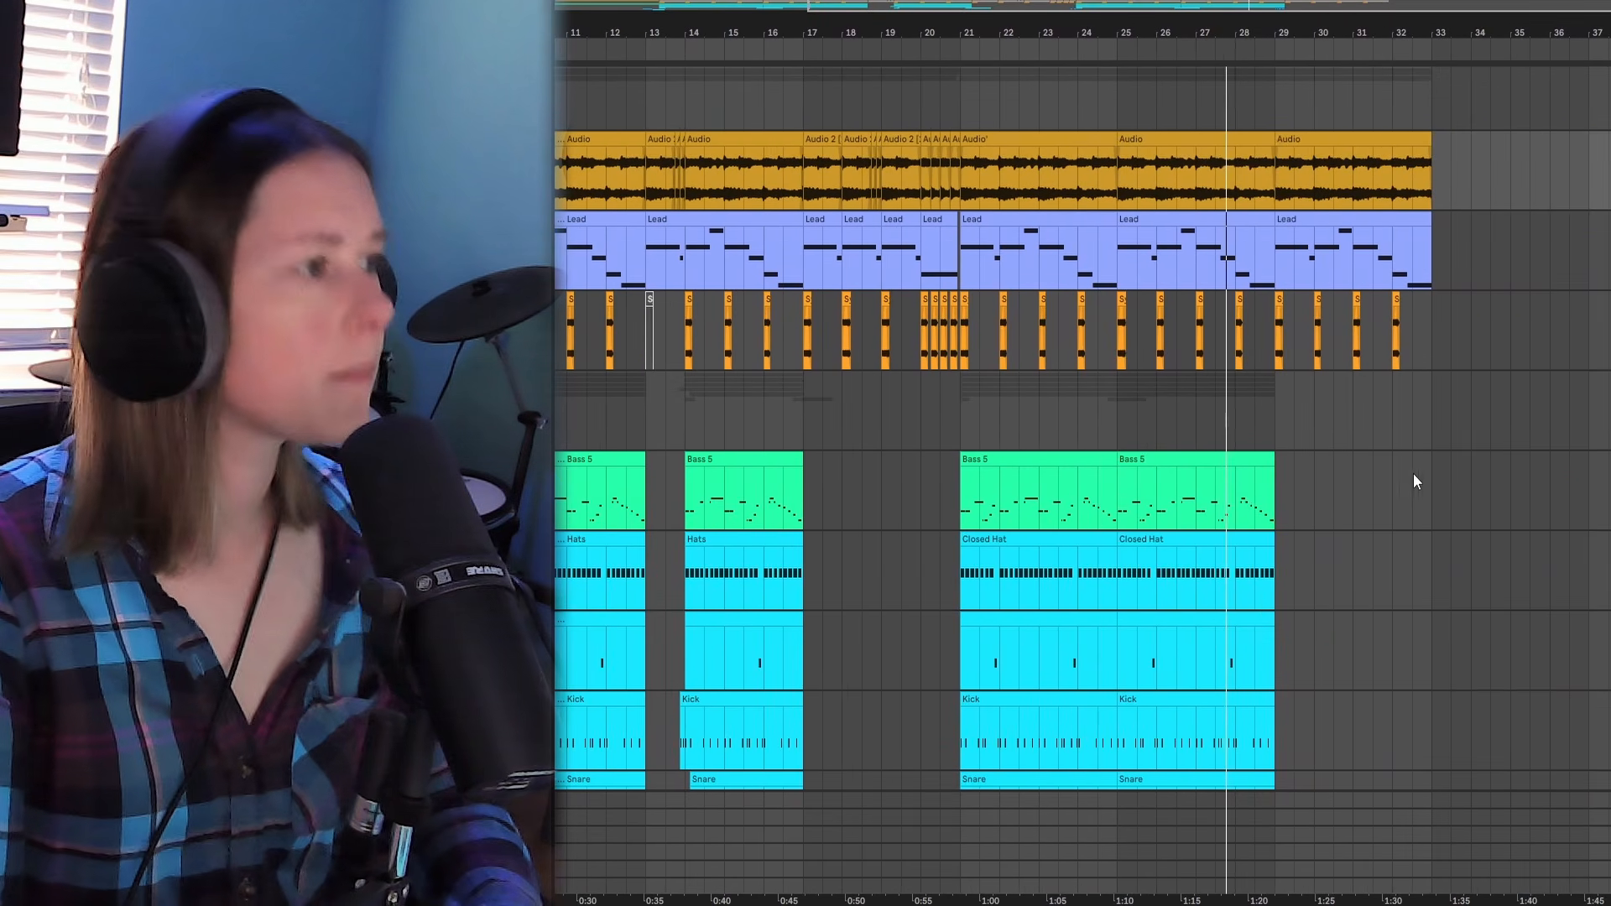